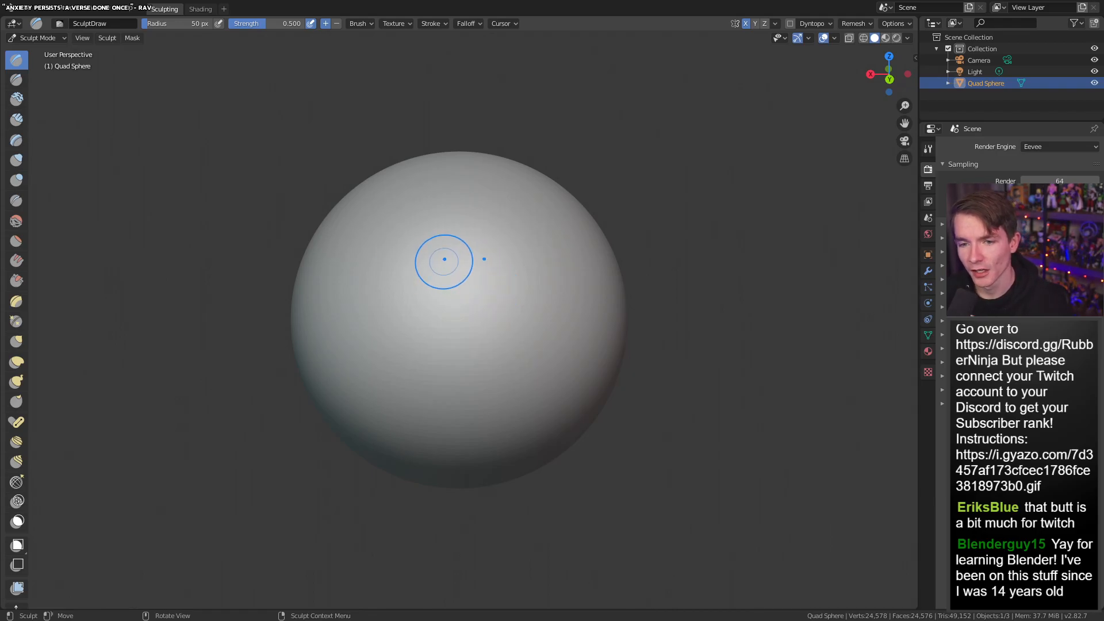
mouse_move(415, 230)
middle_down()
mouse_move(327, 230)
mouse_move(358, 250)
mouse_move(414, 254)
mouse_move(374, 253)
mouse_move(439, 259)
mouse_move(375, 291)
mouse_move(317, 239)
middle_up()
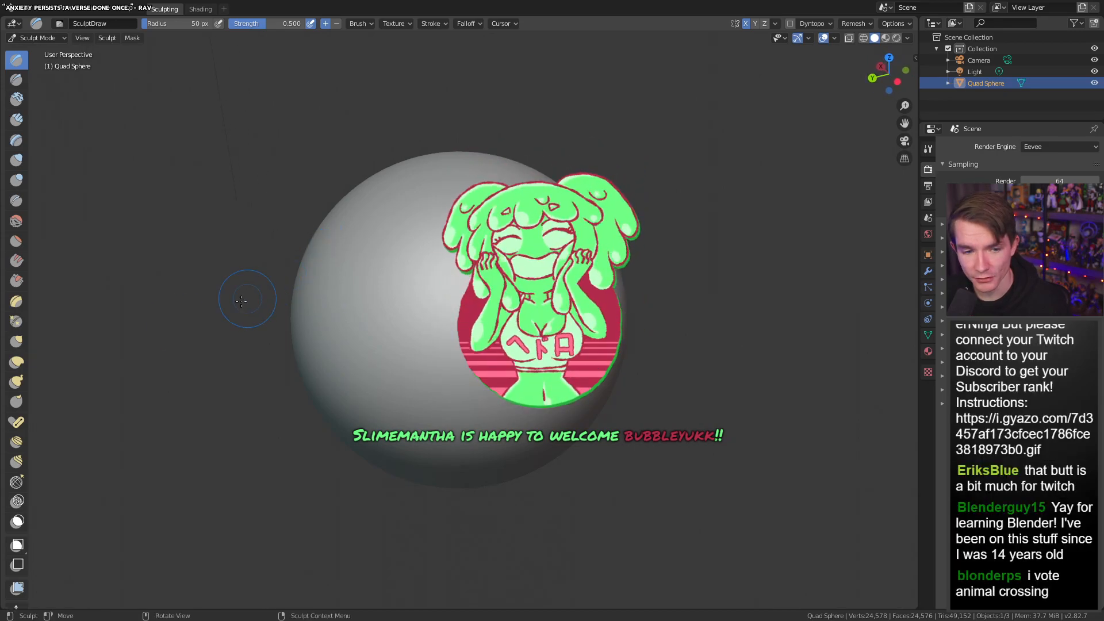
mouse_move(366, 259)
middle_down()
mouse_move(536, 198)
mouse_move(479, 165)
mouse_move(435, 203)
mouse_move(499, 237)
mouse_move(458, 205)
mouse_move(496, 210)
mouse_move(572, 135)
middle_up()
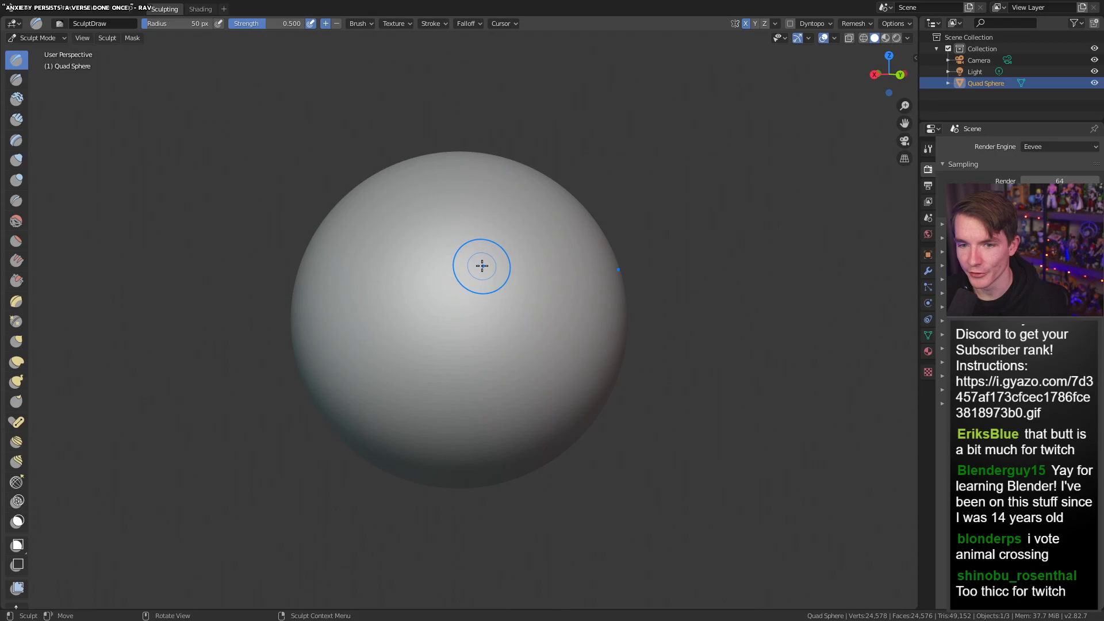
middle_drag(451, 271, 371, 265)
mouse_move(465, 262)
middle_down()
mouse_move(500, 266)
mouse_move(434, 266)
middle_up()
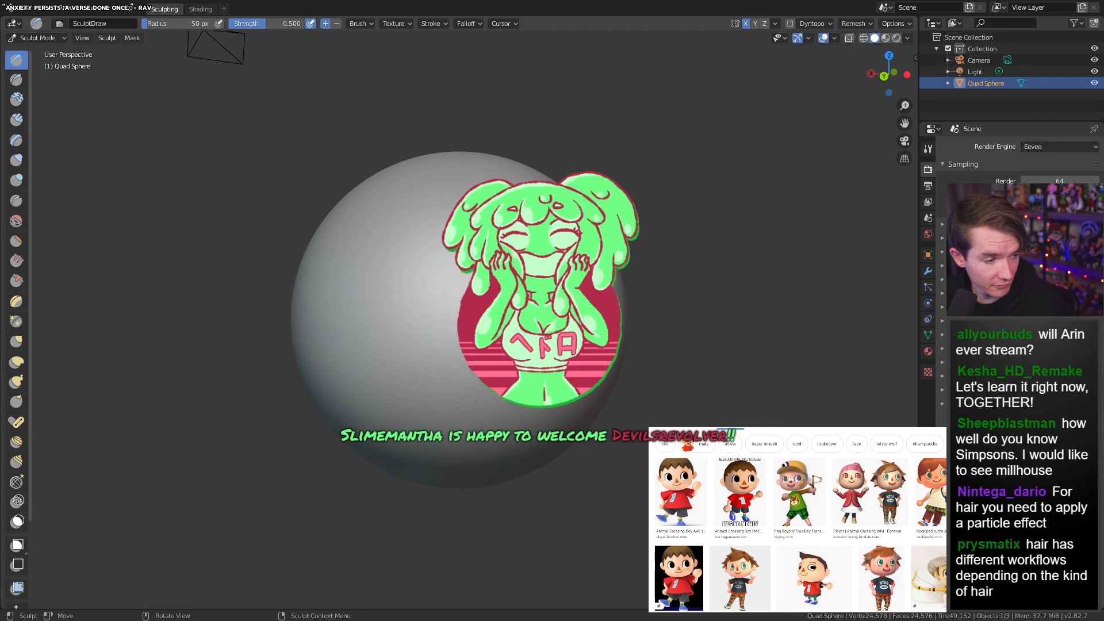
middle_drag(237, 270, 412, 277)
middle_drag(324, 265, 266, 264)
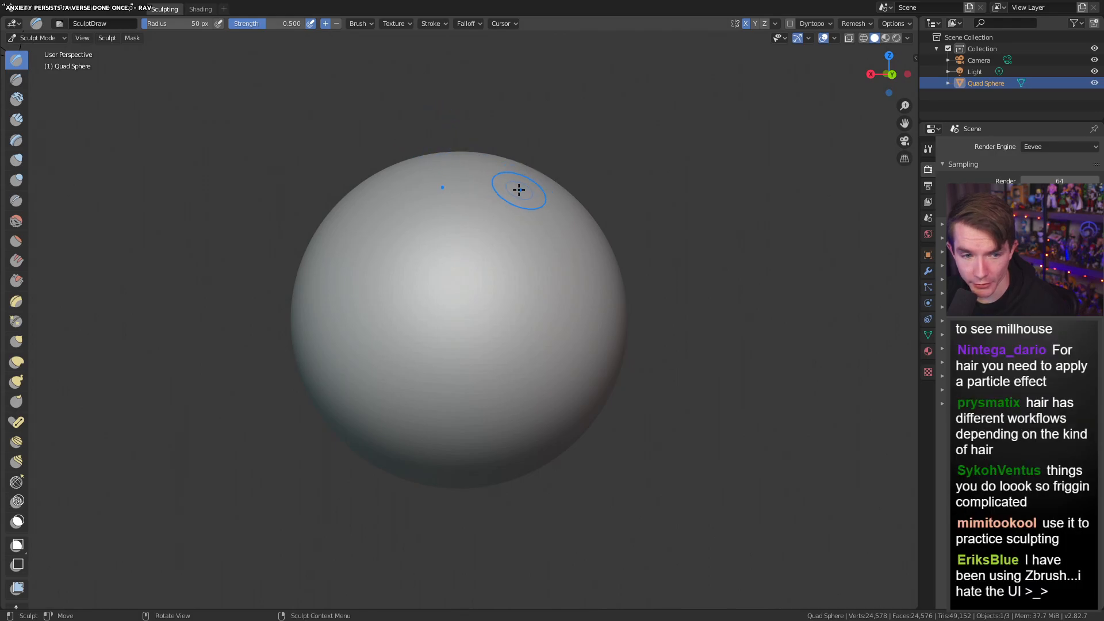
middle_drag(527, 255, 507, 255)
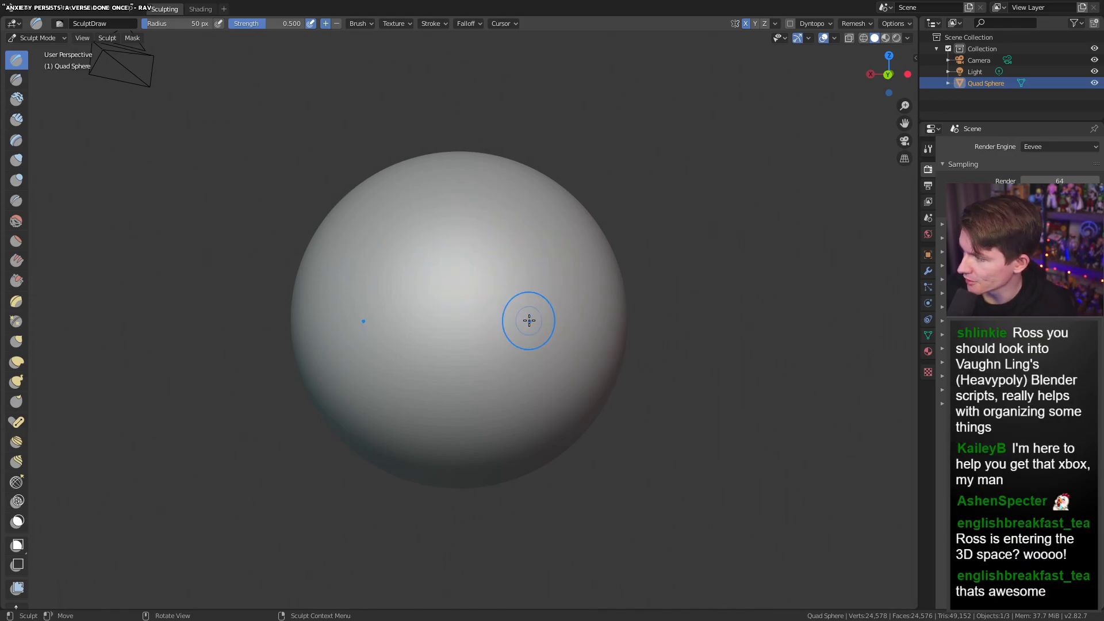
Switch to the Inflate/Deflate brush and set its radius to 103 px
middle_drag(536, 393, 513, 403)
scroll(530, 370, down, 4)
scroll(513, 403, up, 3)
click(17, 161)
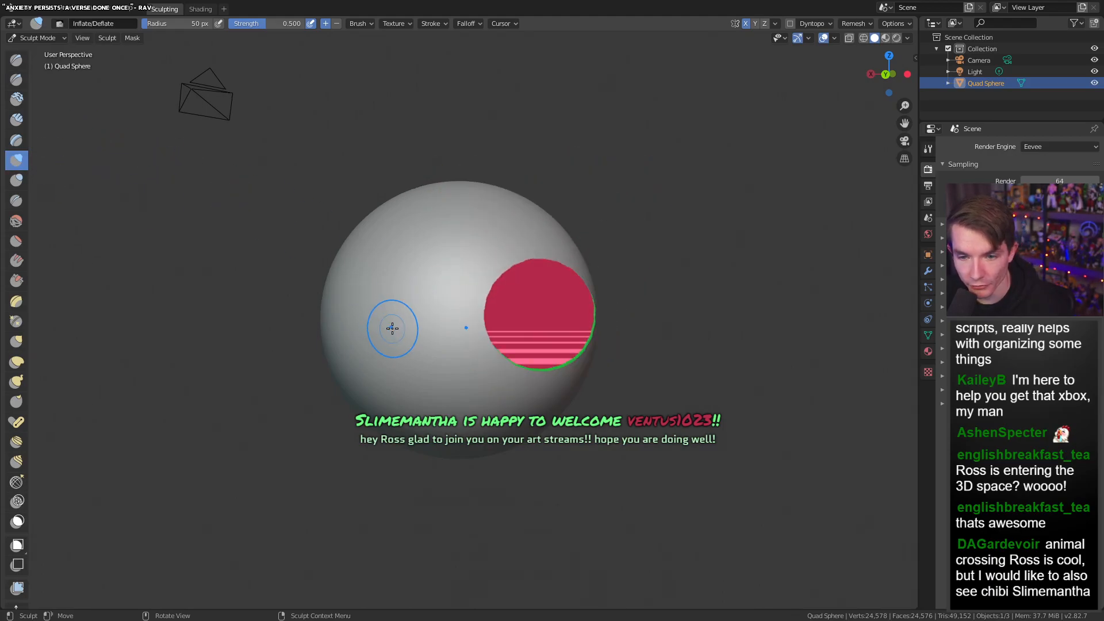
right_click(472, 259)
drag(427, 262, 380, 259)
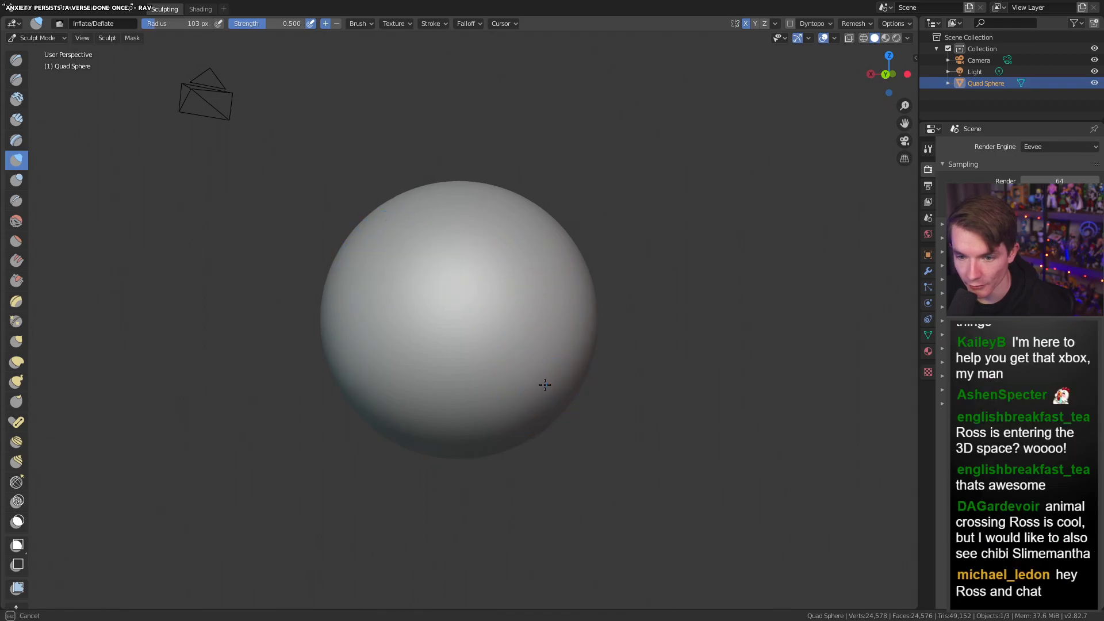
Inflate the lower front and underside of the sphere with mirrored strokes, and undo the last stroke
drag(572, 383, 555, 395)
mouse_move(469, 395)
middle_down()
mouse_move(560, 378)
mouse_move(513, 379)
middle_up()
mouse_move(512, 379)
mouse_down()
mouse_move(382, 382)
mouse_move(530, 425)
mouse_move(403, 411)
mouse_move(489, 433)
mouse_move(490, 442)
mouse_up()
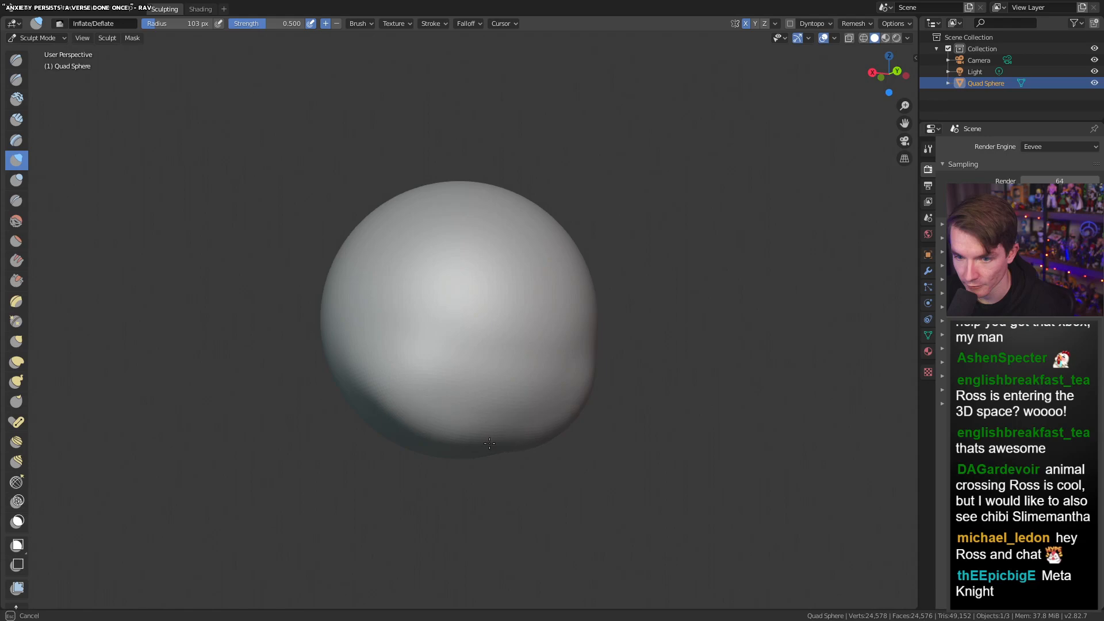
mouse_move(558, 439)
middle_down()
mouse_move(564, 432)
mouse_move(576, 455)
mouse_move(428, 333)
mouse_move(412, 365)
mouse_move(547, 259)
mouse_move(562, 286)
mouse_move(344, 302)
middle_up()
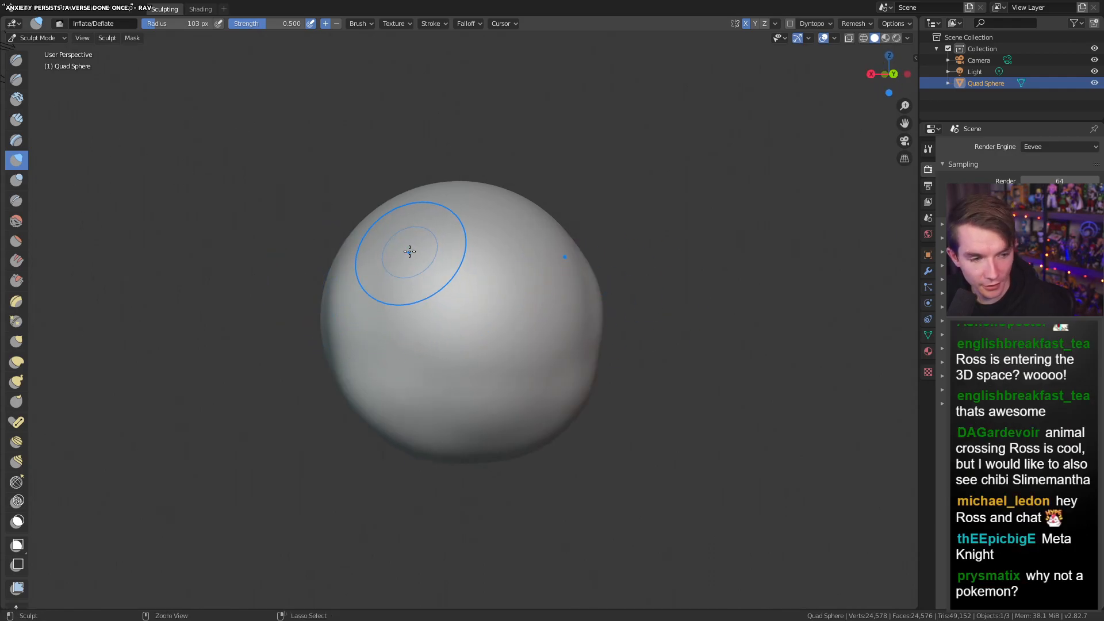
key(ctrl+z)
Build up a rounded cheek and jaw bulge across the sphere's lower front with Inflate strokes, and smooth the surface
middle_drag(415, 241, 354, 384)
mouse_move(354, 384)
mouse_down()
mouse_move(369, 366)
mouse_move(541, 371)
mouse_up()
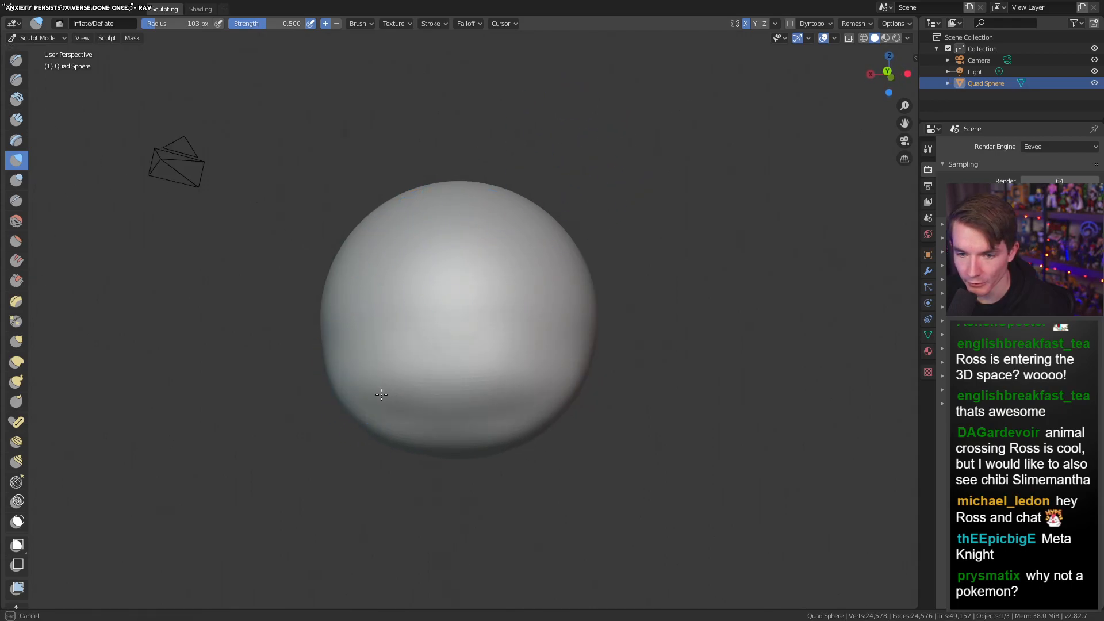
drag(381, 395, 525, 414)
mouse_move(587, 362)
middle_down()
mouse_move(490, 362)
mouse_move(474, 350)
mouse_move(662, 348)
mouse_move(612, 348)
middle_up()
mouse_move(550, 401)
mouse_down()
mouse_move(511, 393)
mouse_move(420, 316)
mouse_up()
mouse_move(420, 316)
middle_down()
mouse_move(541, 351)
mouse_move(503, 352)
mouse_move(557, 347)
mouse_move(427, 351)
middle_up()
mouse_move(496, 336)
mouse_down()
mouse_move(408, 388)
mouse_move(417, 518)
mouse_move(437, 512)
mouse_up()
middle_drag(598, 380, 511, 346)
shift+drag(425, 399, 414, 421)
mouse_move(472, 414)
middle_down()
mouse_move(557, 306)
mouse_move(510, 345)
middle_up()
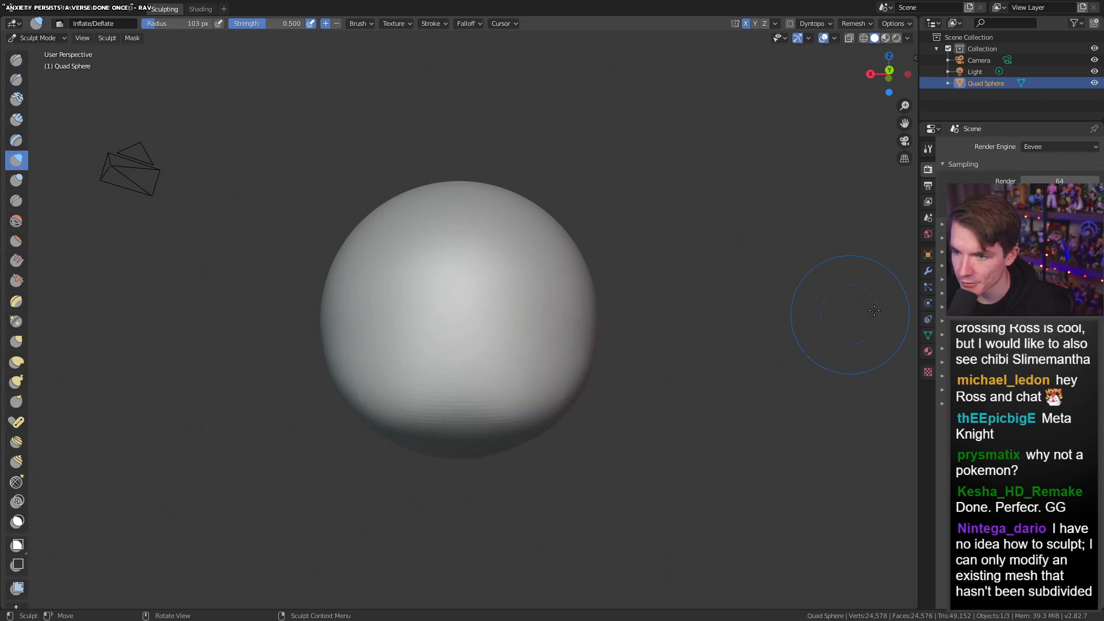
Look through the available modifiers, the brush settings and the Dyntopo and sculpt options for a dynamic remeshing feature
click(928, 269)
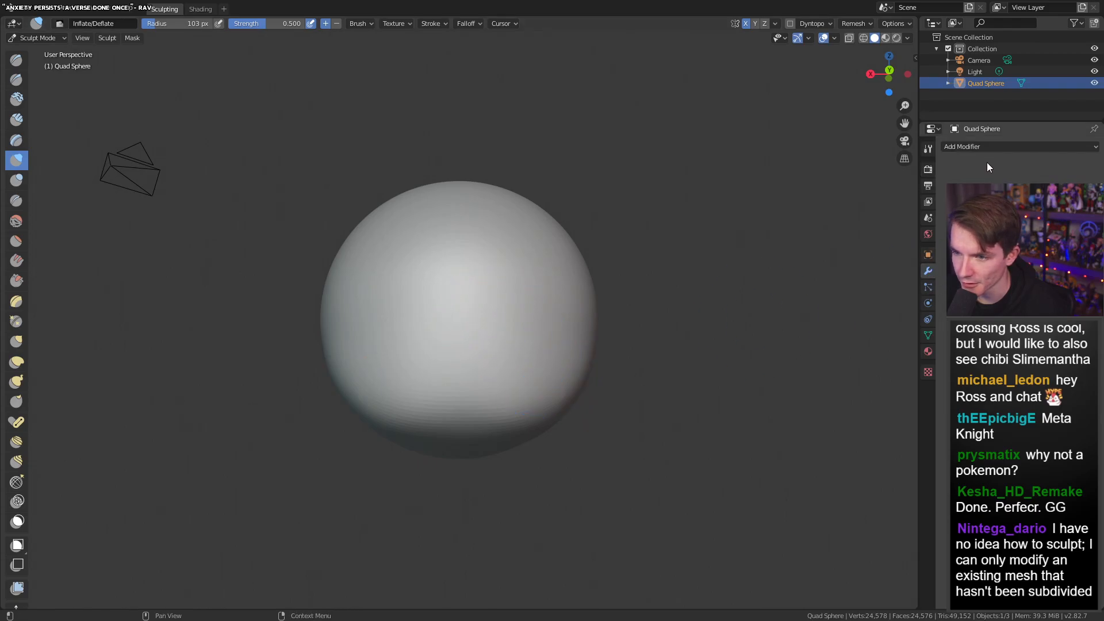
click(997, 147)
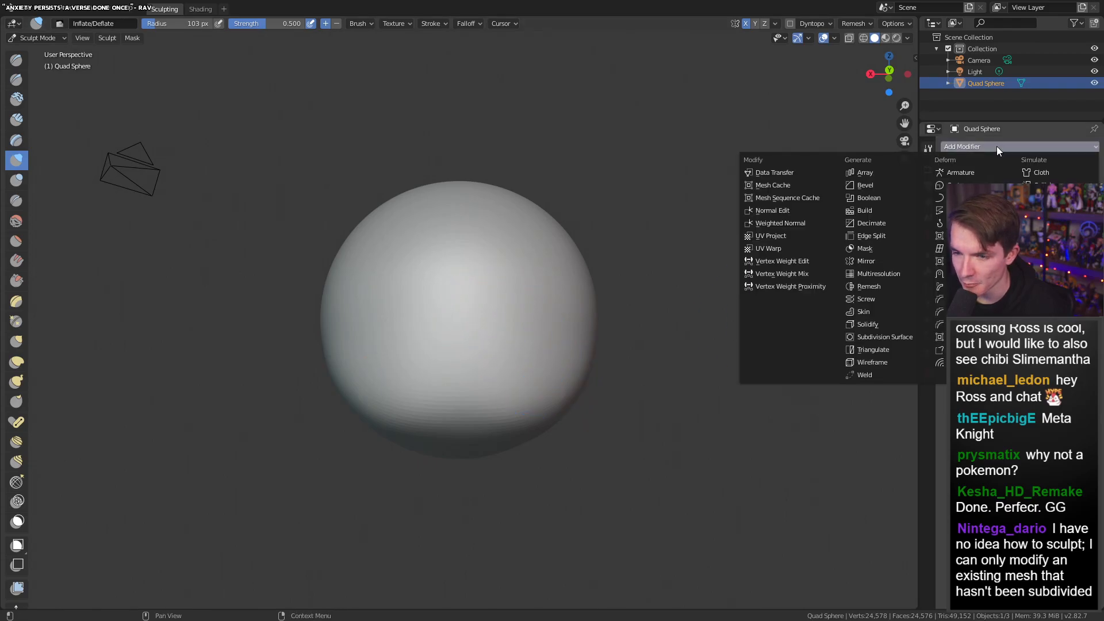
click(996, 147)
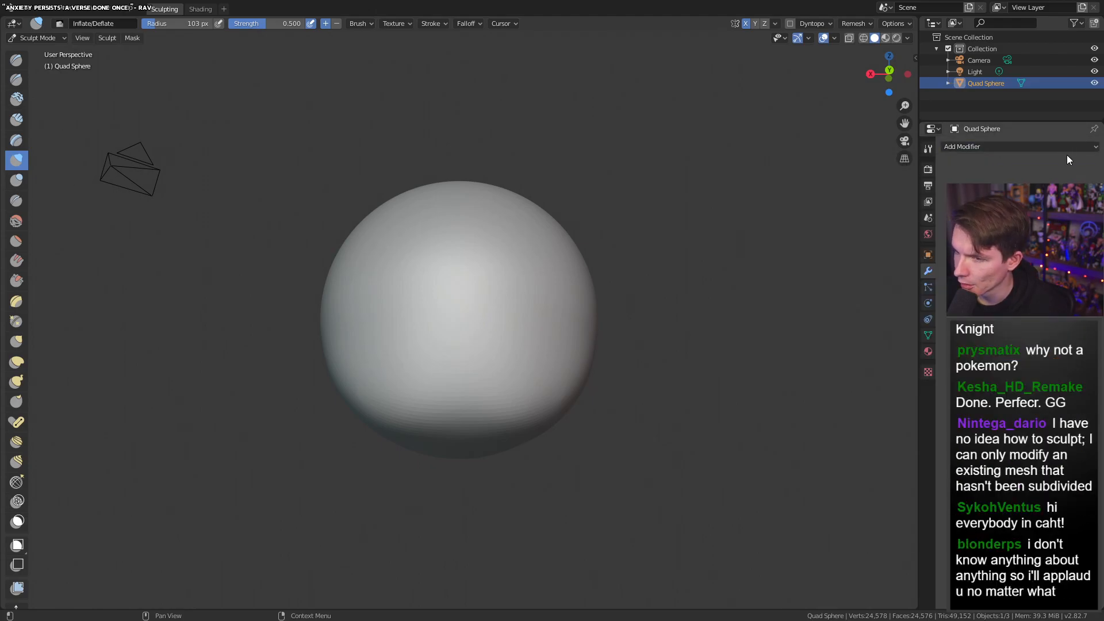
click(979, 146)
click(979, 146)
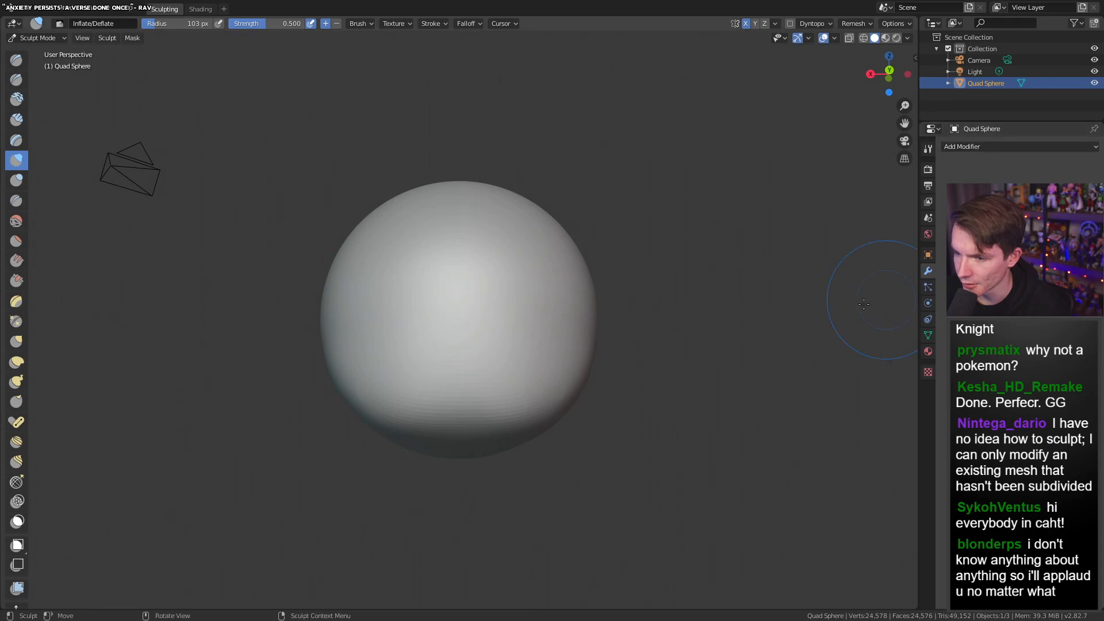
middle_drag(494, 295, 444, 388)
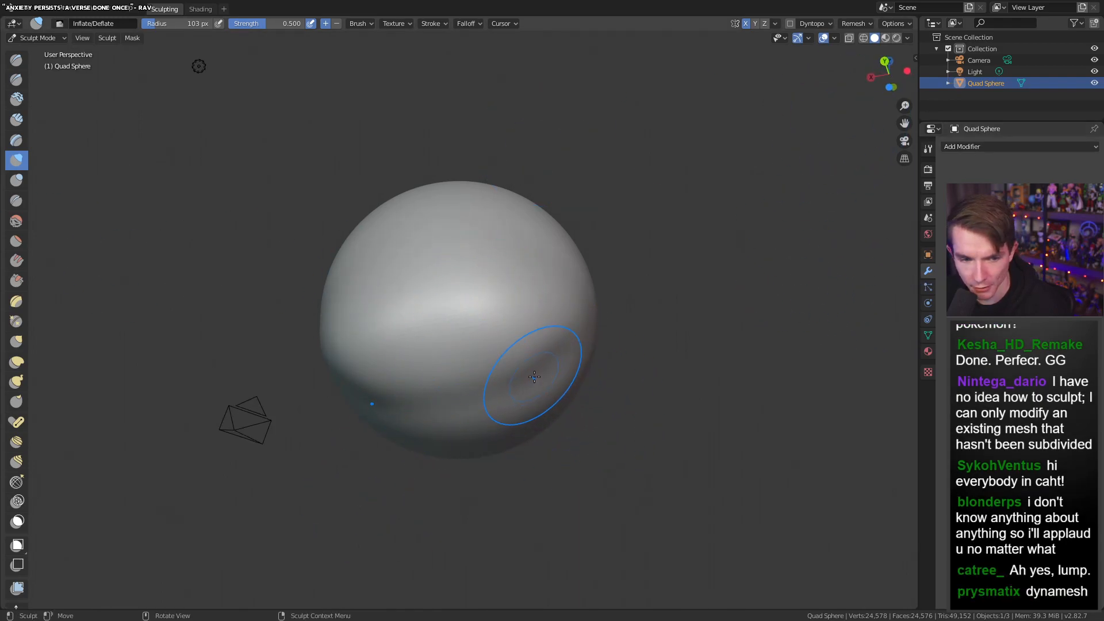
click(1023, 148)
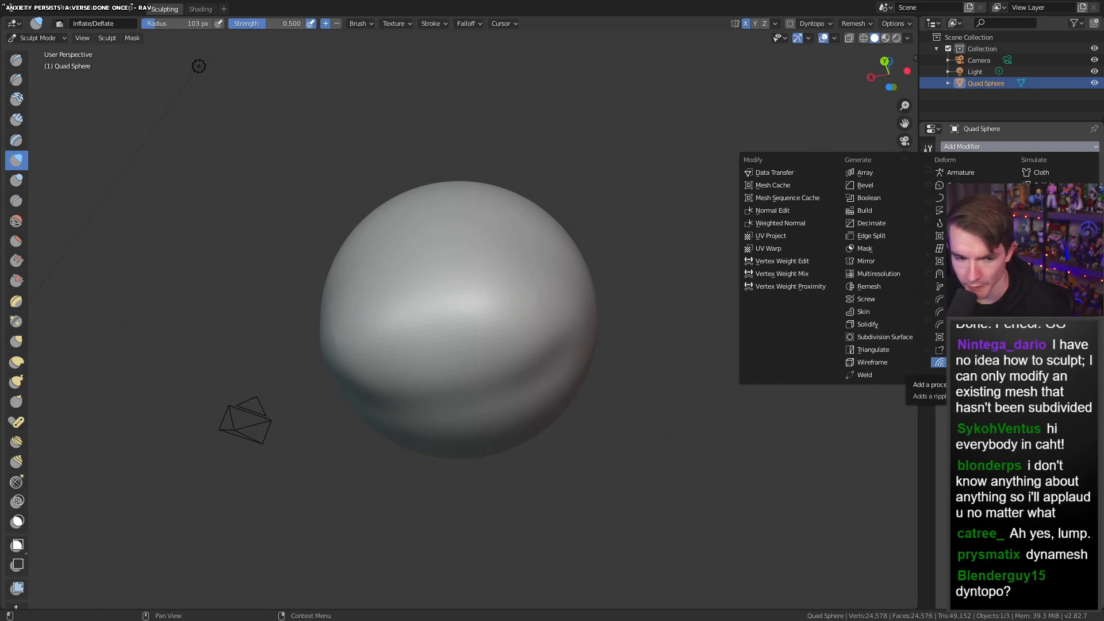
key(Escape)
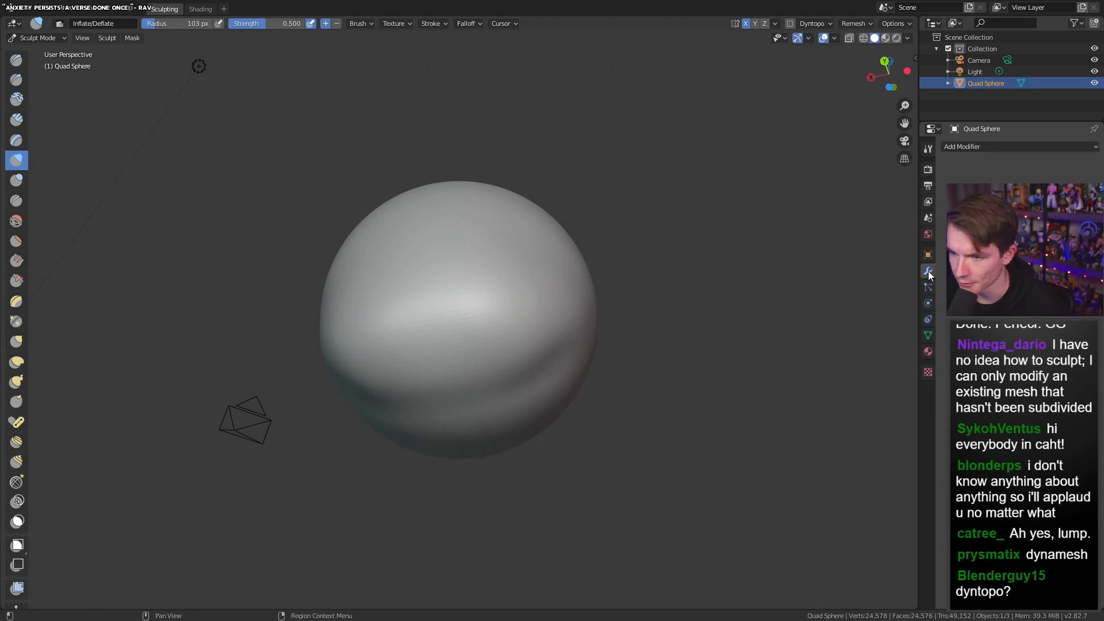
click(929, 150)
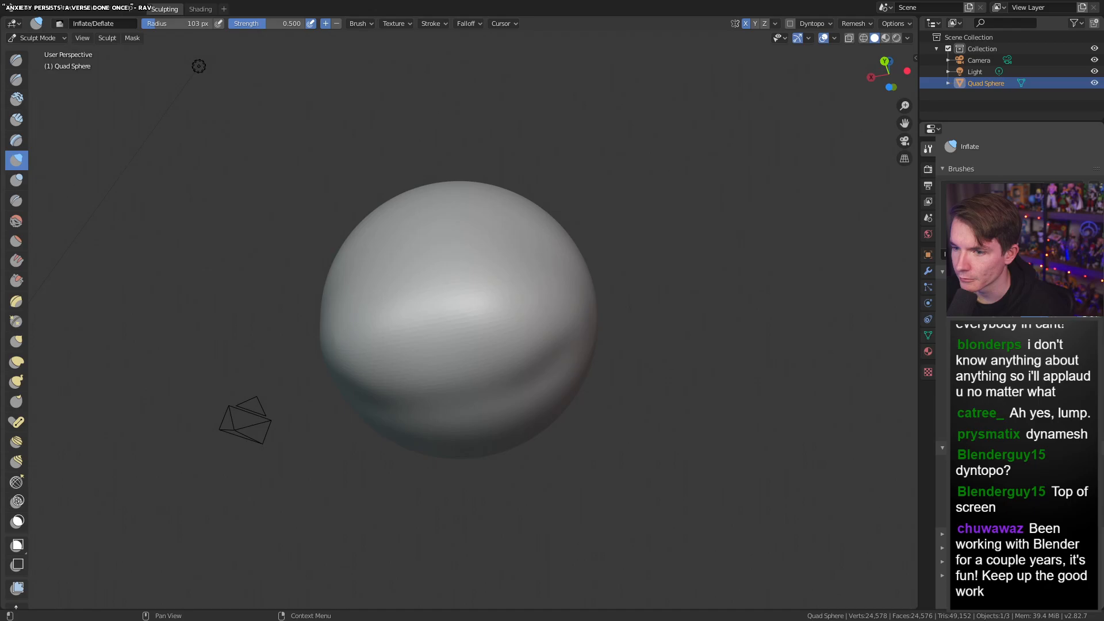
click(930, 273)
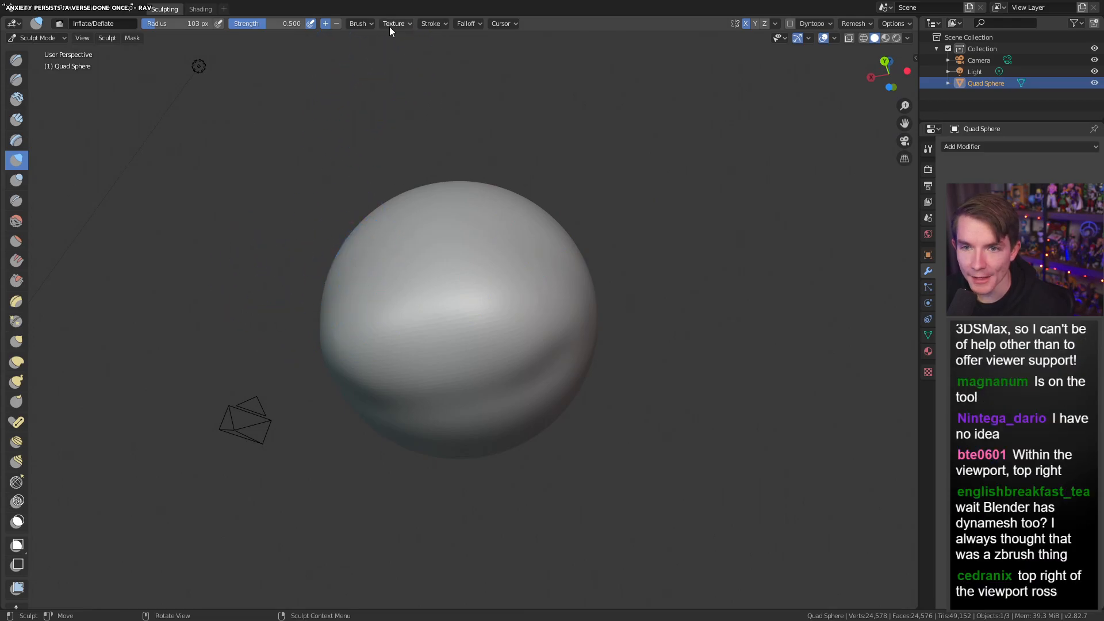
click(816, 24)
mouse_move(892, 24)
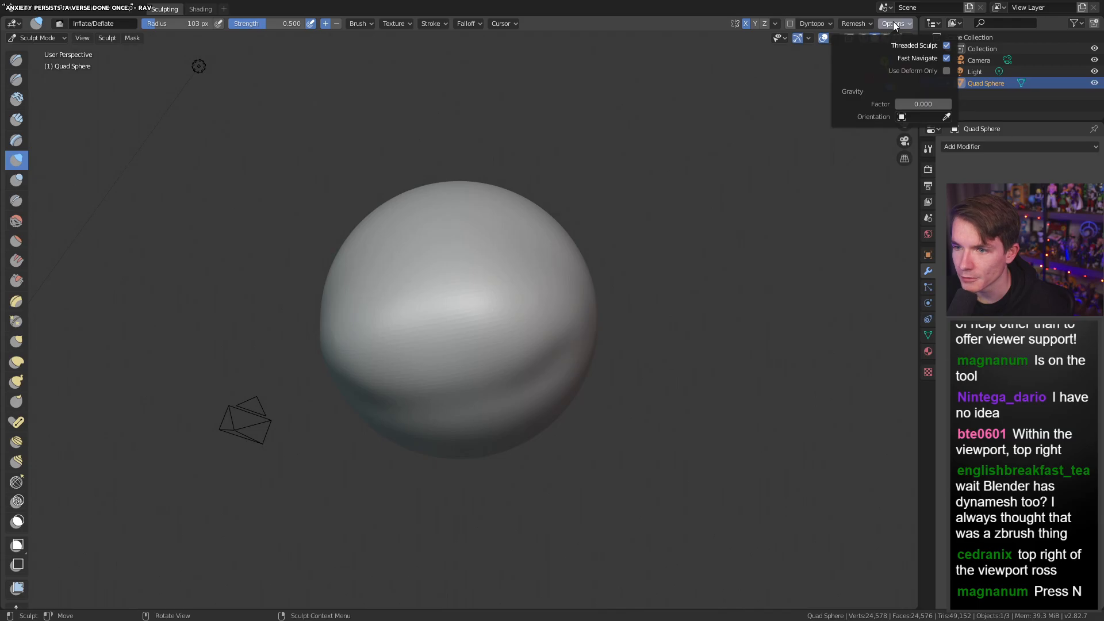
mouse_move(823, 21)
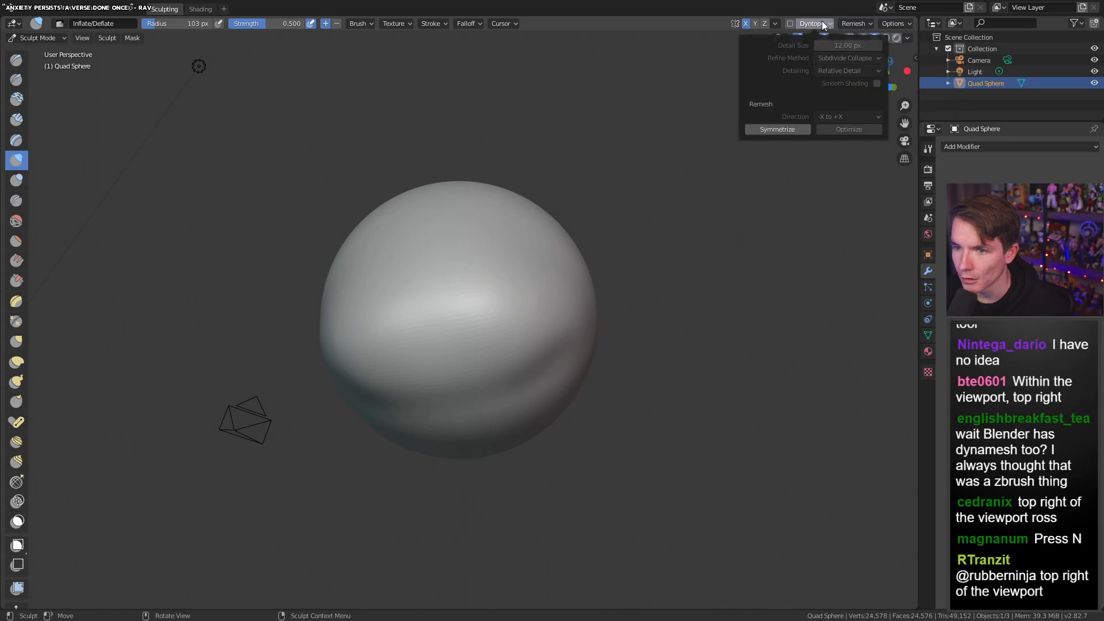
click(822, 23)
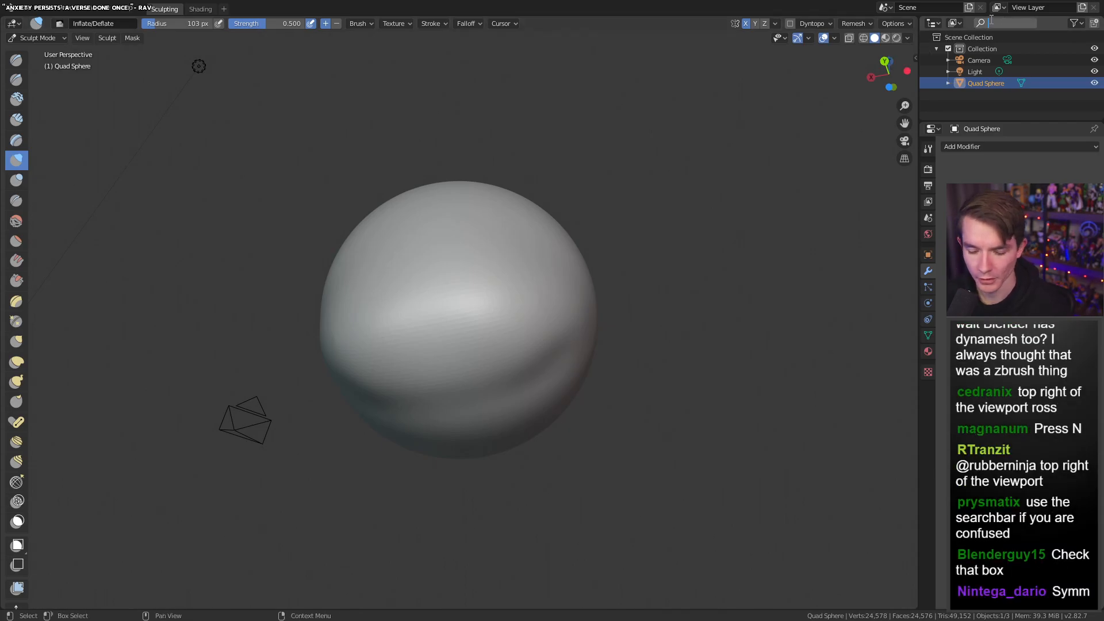
text(syna)
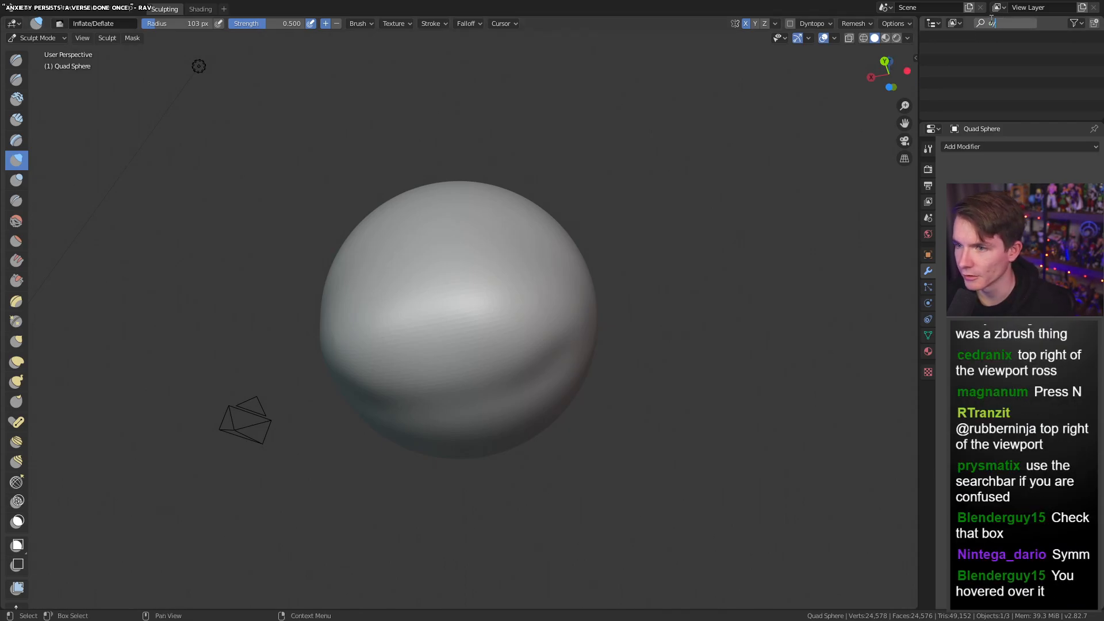
key(BackSpace)
key(BackSpace)
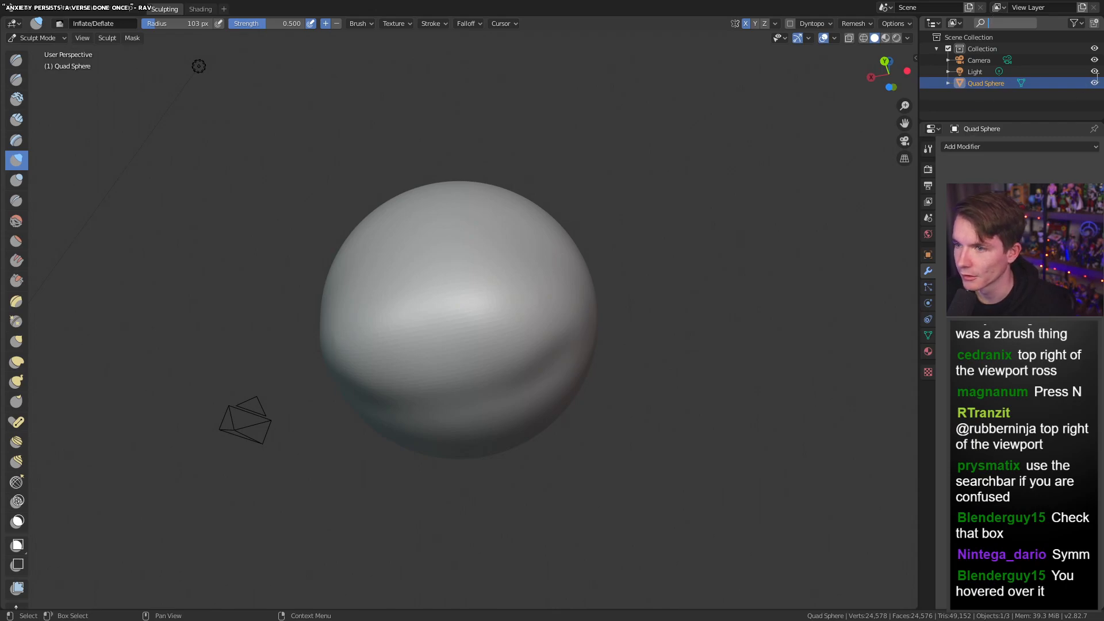
click(1012, 151)
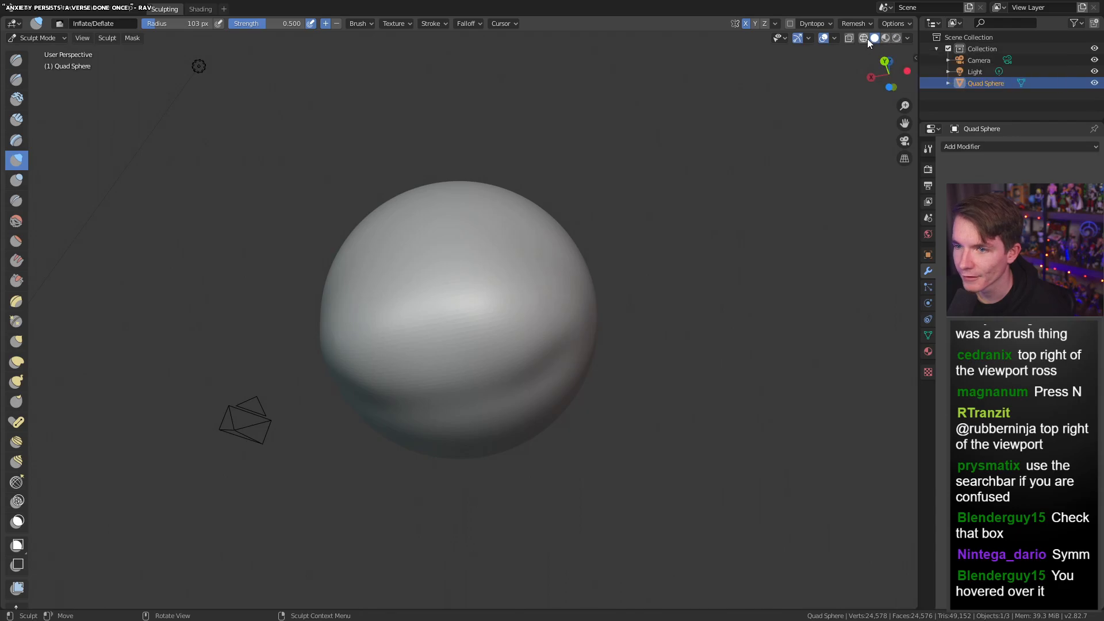
Set the Dyntopo detailing method to Constant Detail and enable dynamic topology for the Quad Sphere
click(824, 22)
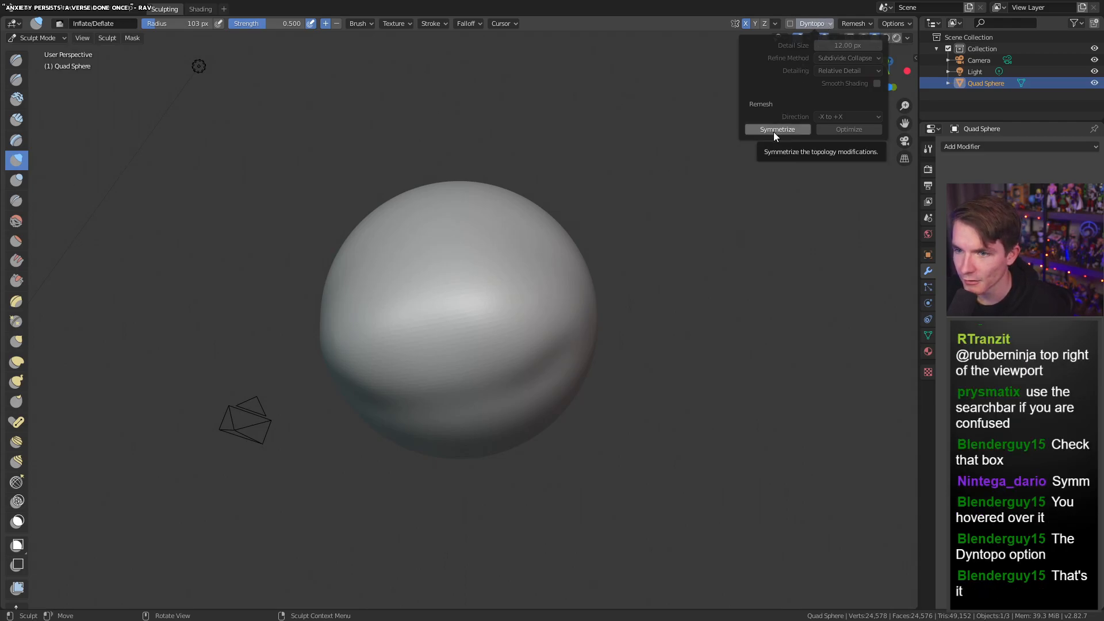
click(854, 70)
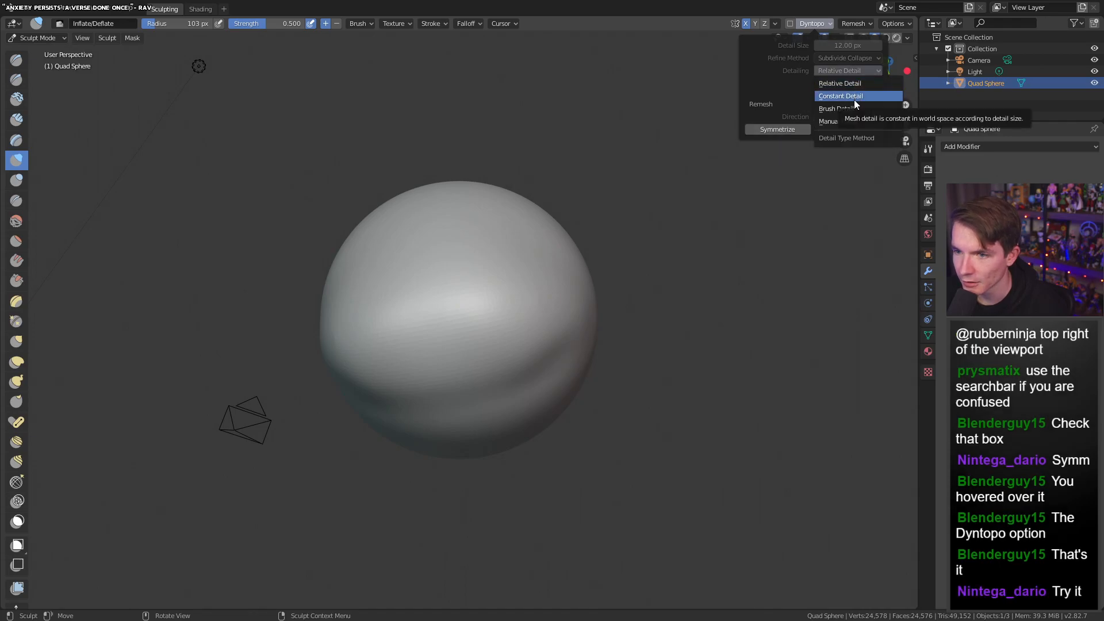
click(854, 96)
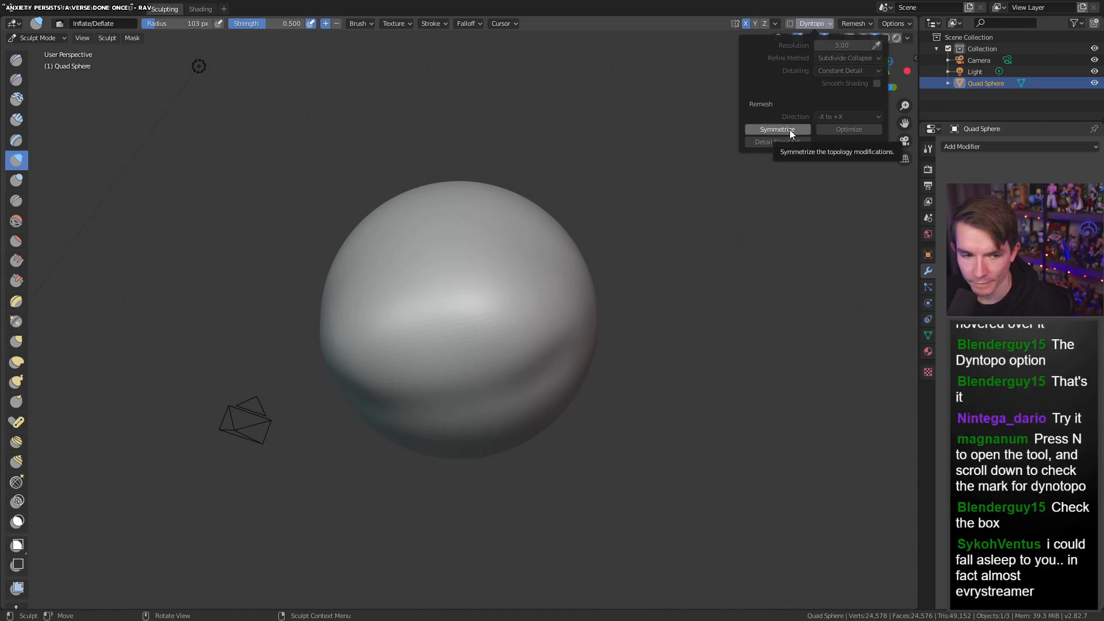
click(790, 24)
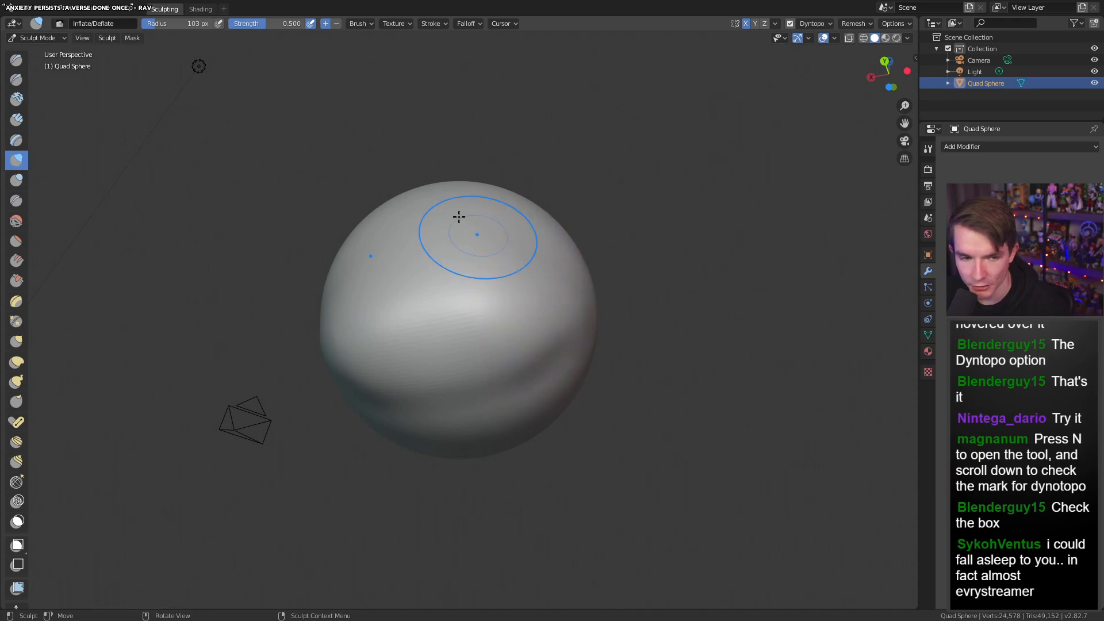
mouse_move(458, 229)
middle_down()
mouse_move(486, 240)
mouse_move(399, 249)
mouse_move(483, 246)
middle_up()
click(17, 180)
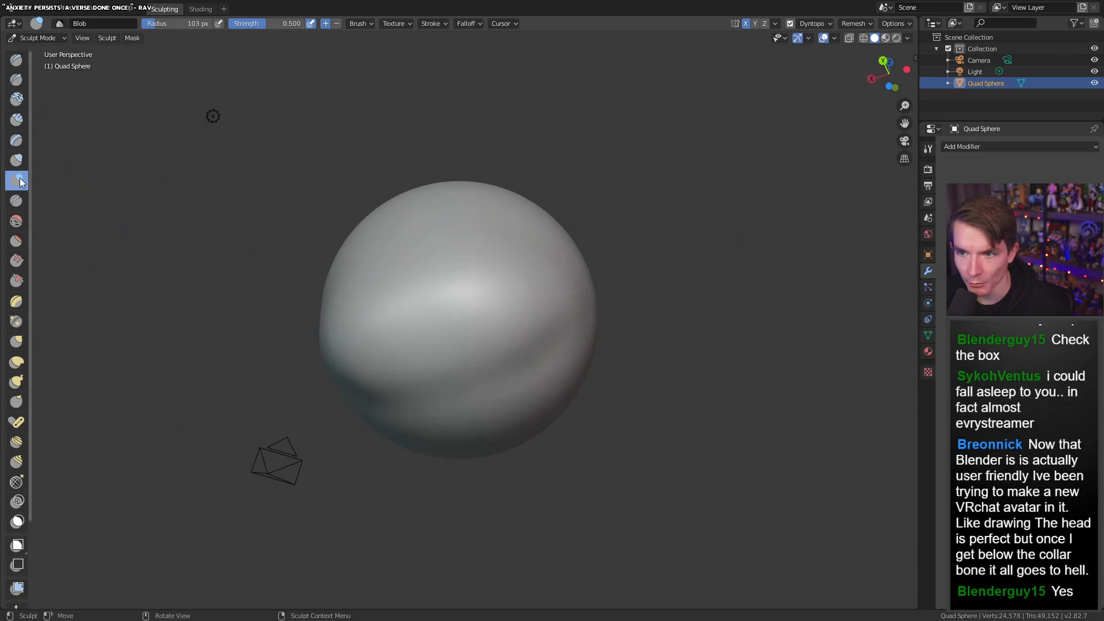
mouse_move(407, 227)
middle_down()
mouse_move(390, 281)
mouse_move(360, 245)
mouse_move(189, 220)
mouse_move(323, 236)
middle_up()
mouse_move(430, 303)
middle_down()
mouse_move(449, 301)
mouse_move(384, 253)
middle_up()
middle_drag(482, 186, 518, 185)
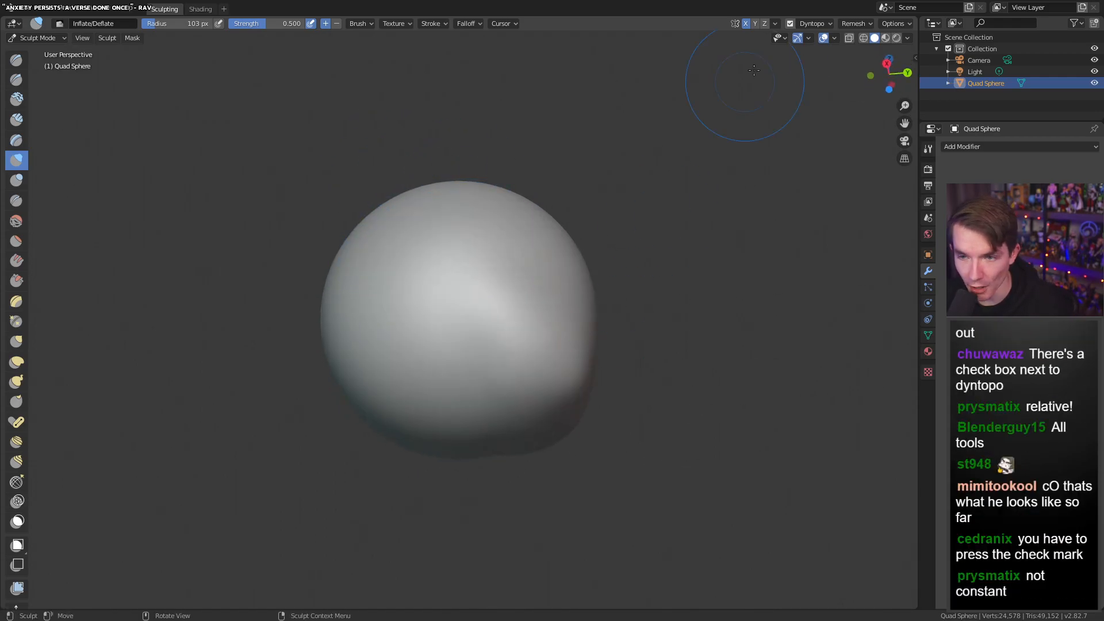
Change the Dyntopo detailing method to Relative Detail
click(815, 24)
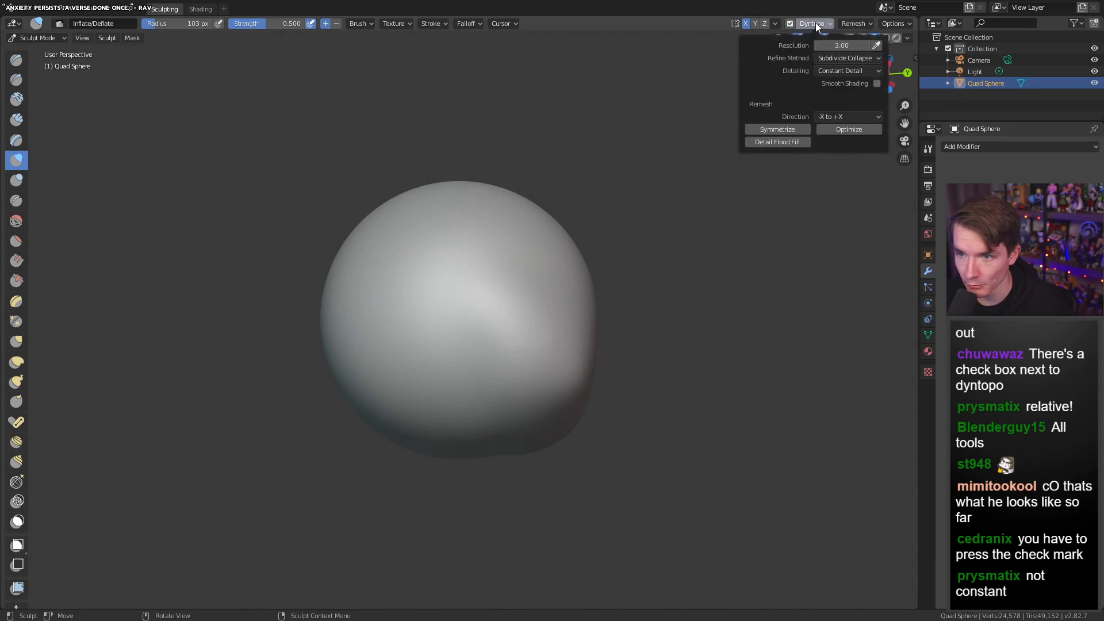
click(850, 71)
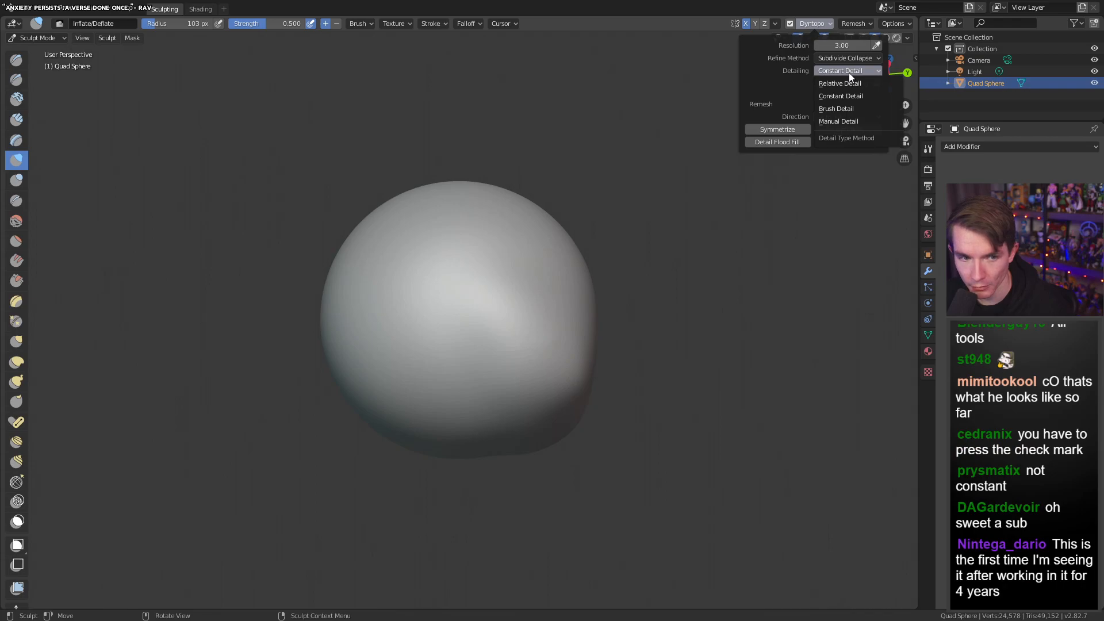
click(851, 82)
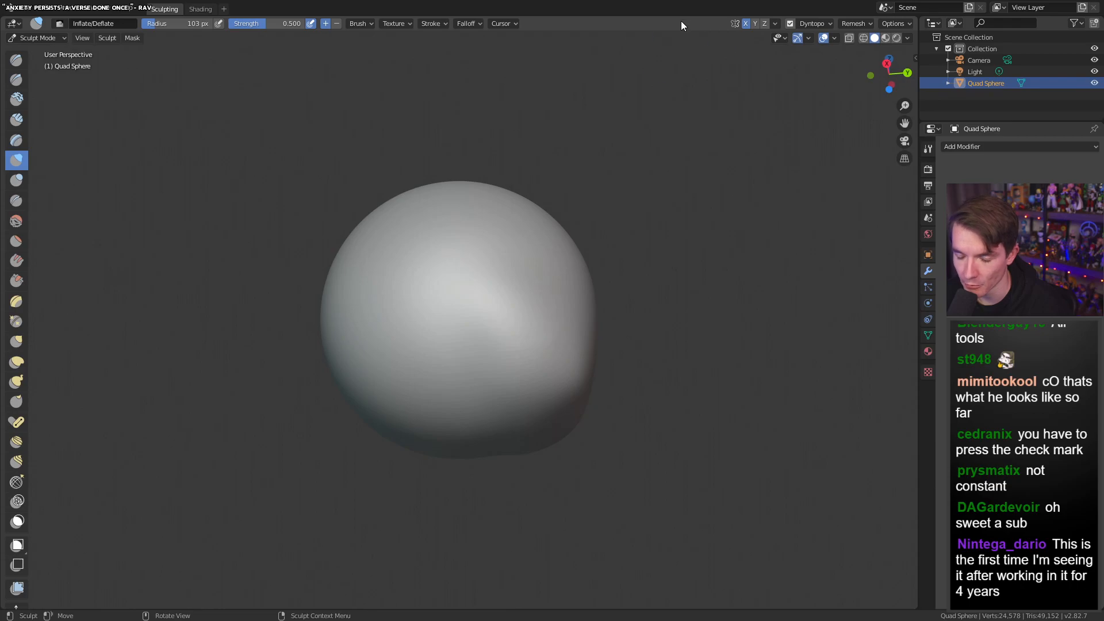
Try pulling a long neck straight down from the sphere's underside with the Snake Hook brush in back view
mouse_move(402, 353)
middle_down()
mouse_move(424, 259)
mouse_move(457, 293)
middle_up()
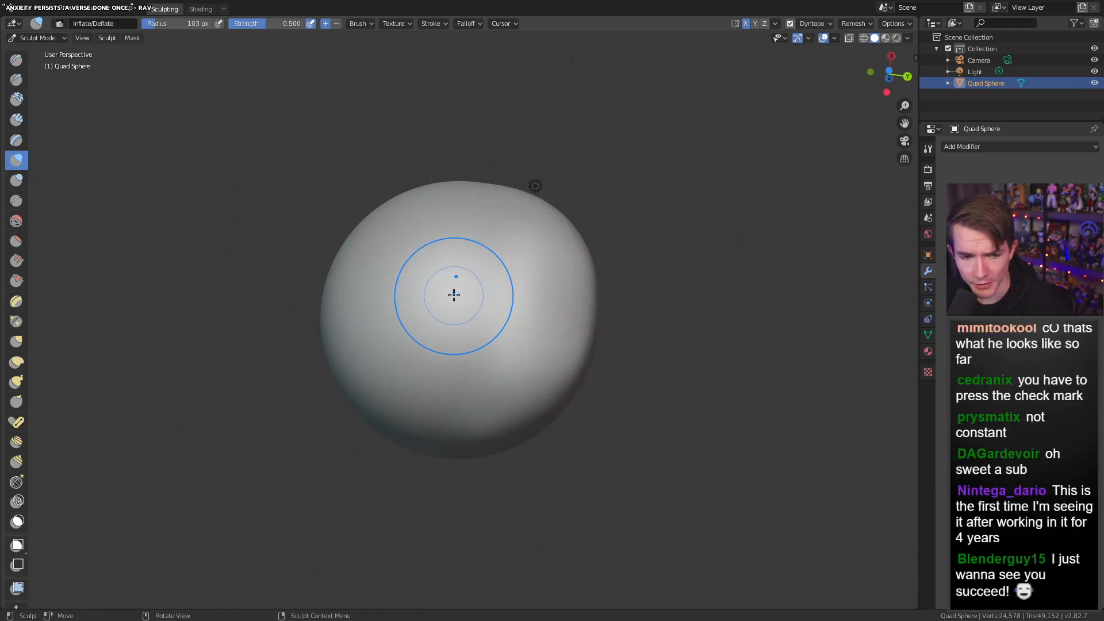
mouse_move(479, 272)
middle_down()
mouse_move(444, 373)
mouse_move(414, 377)
mouse_move(678, 81)
mouse_move(308, 219)
mouse_move(160, 318)
mouse_move(153, 361)
middle_up()
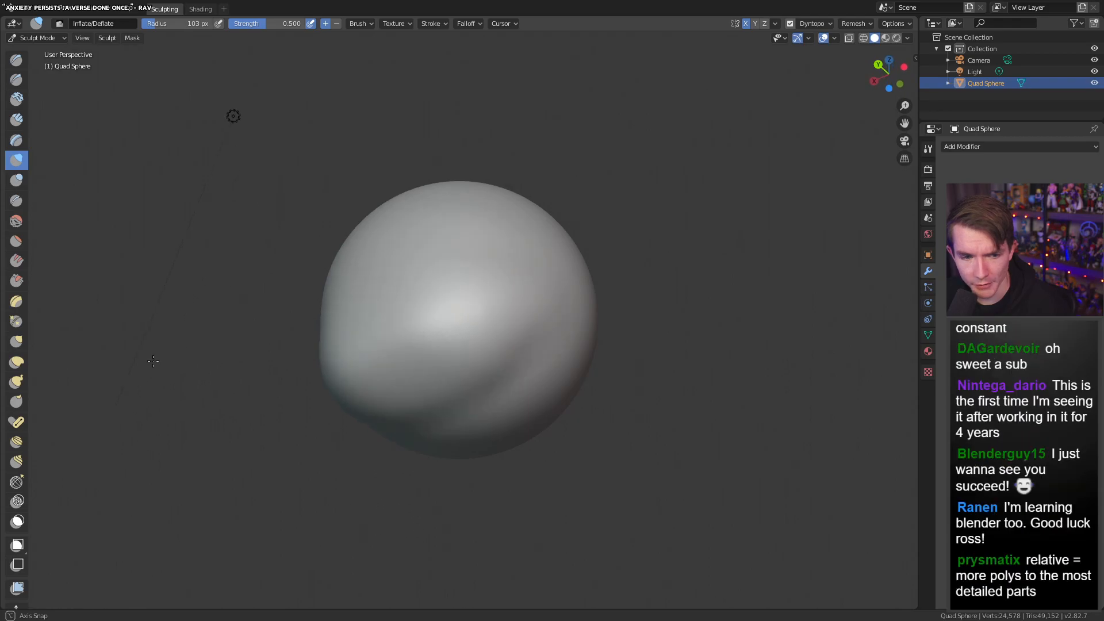
mouse_move(553, 370)
middle_down()
mouse_move(523, 309)
mouse_move(647, 311)
mouse_move(590, 314)
middle_up()
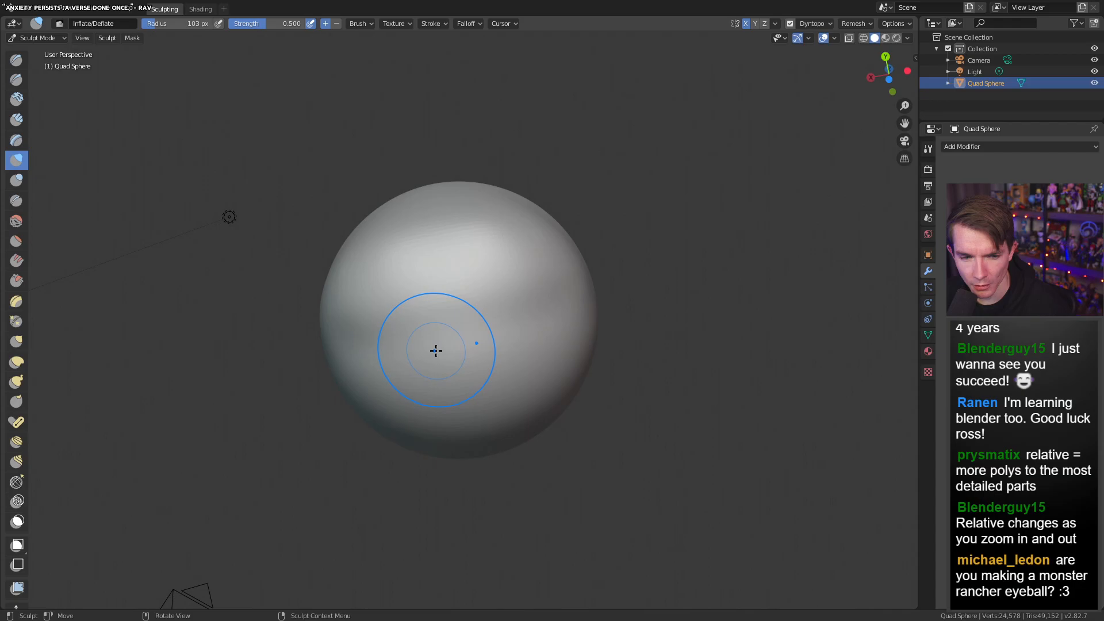
mouse_move(468, 339)
middle_down()
mouse_move(469, 351)
mouse_move(395, 353)
middle_up()
mouse_move(432, 444)
middle_down()
mouse_move(523, 353)
mouse_move(467, 350)
middle_up()
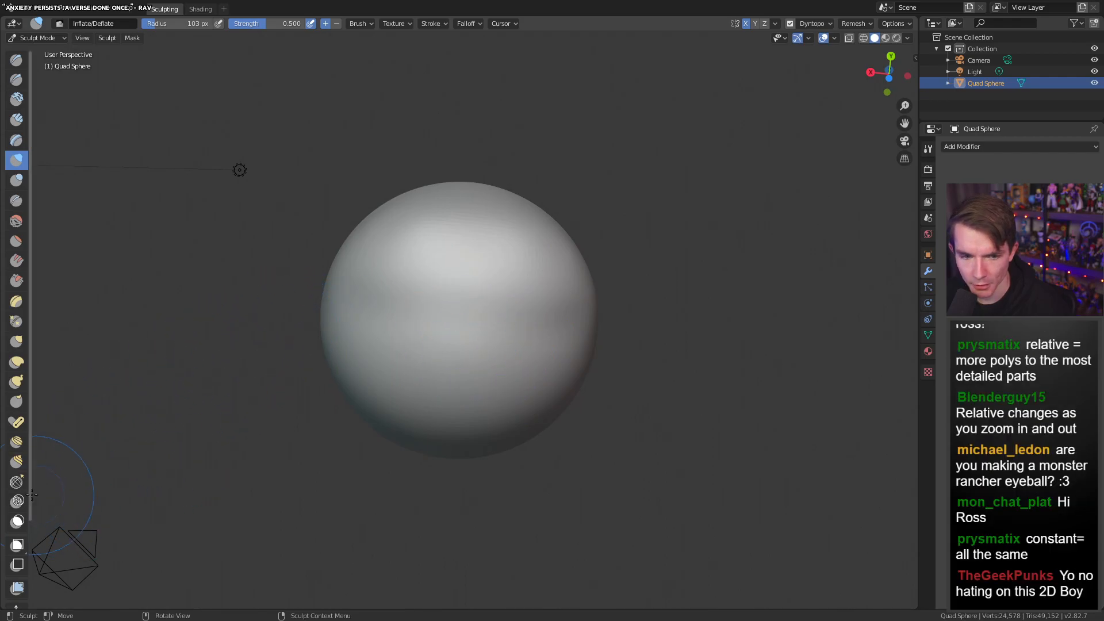
click(16, 382)
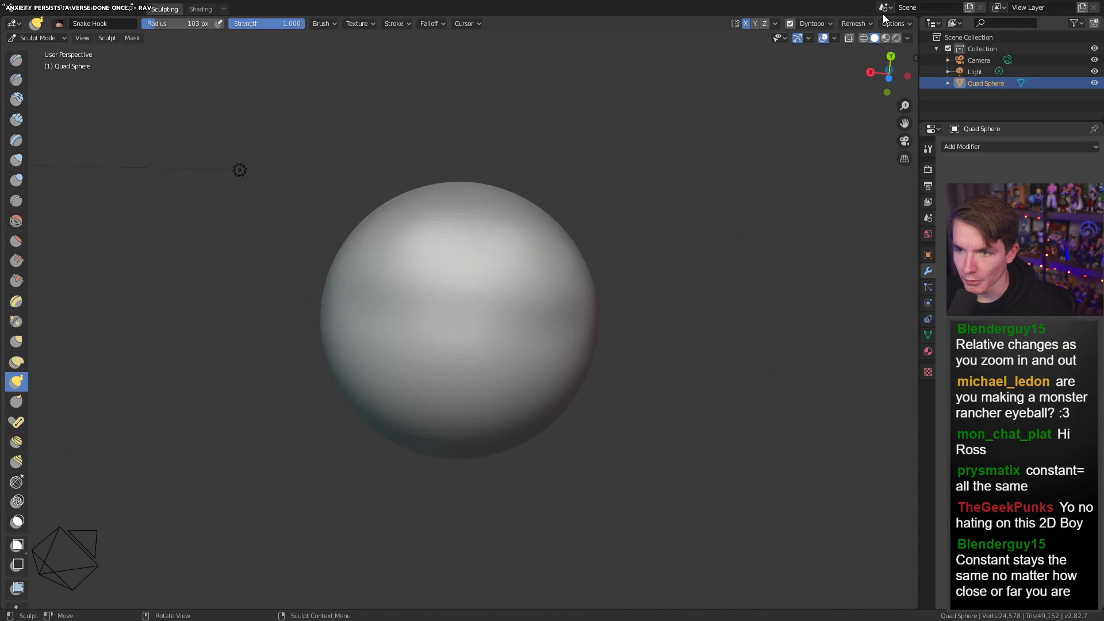
click(871, 72)
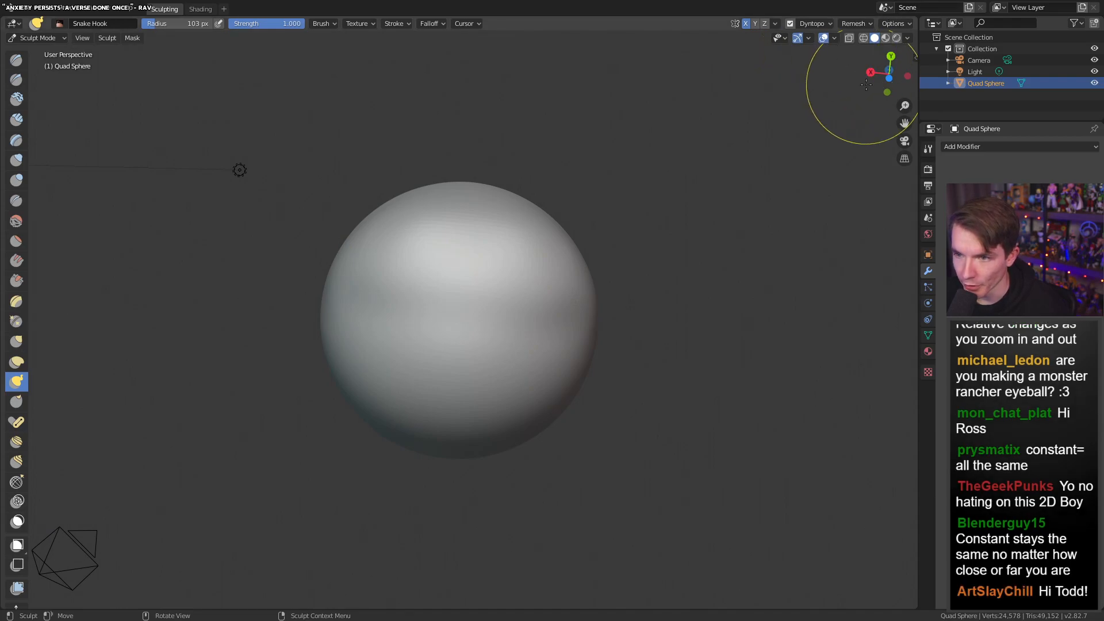
click(908, 73)
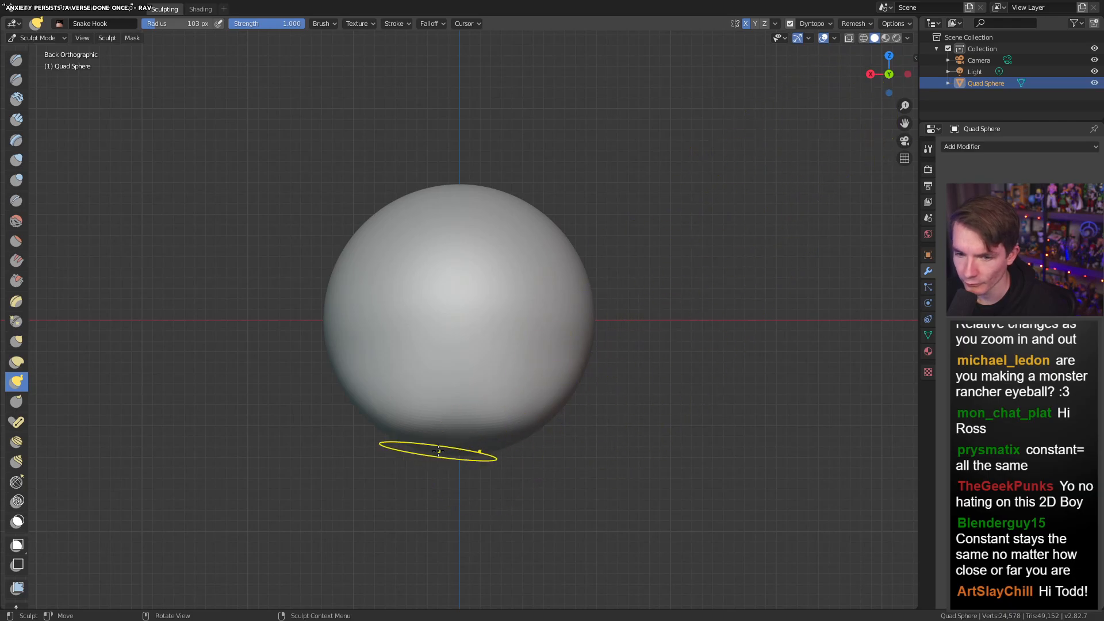
drag(458, 450, 457, 610)
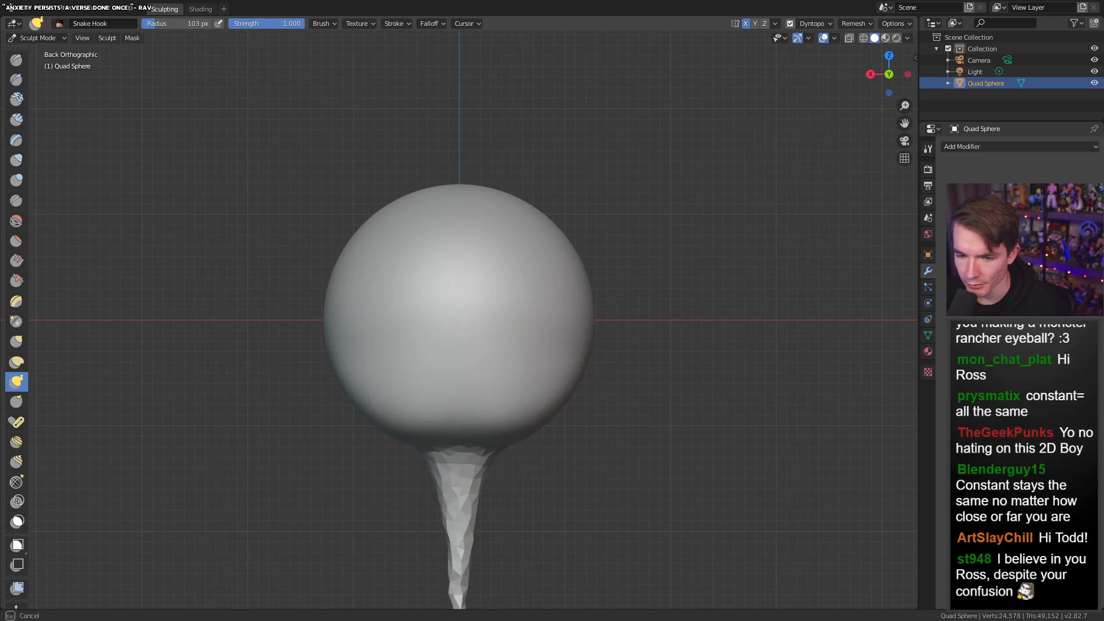
Try two shorter Snake Hook pulls on the sphere's underside from an angled view, undoing each one
middle_drag(547, 443, 458, 450)
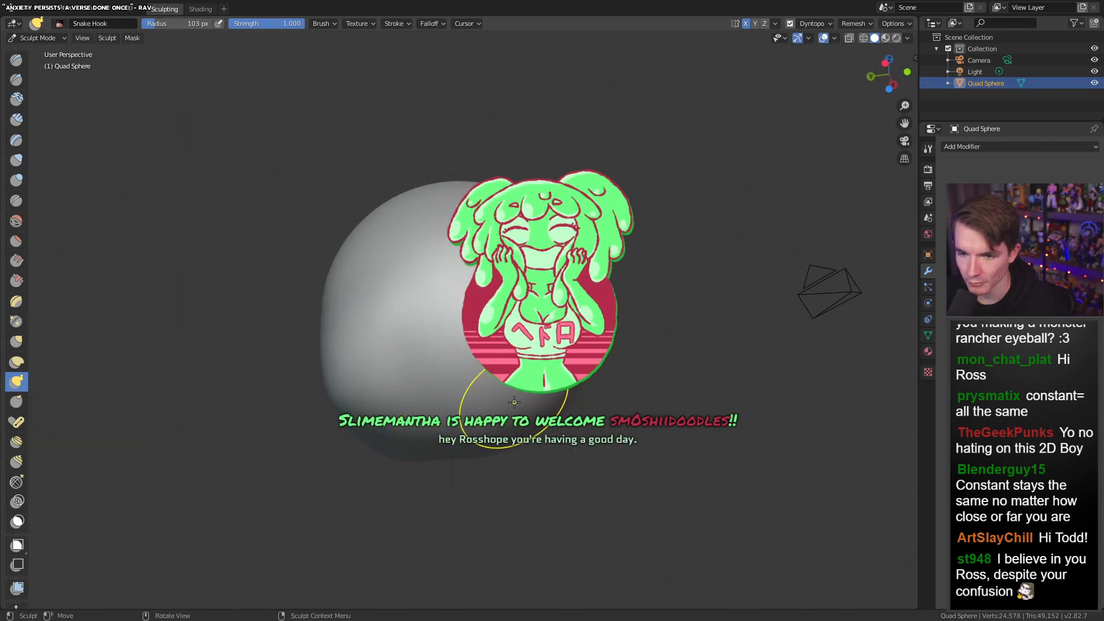
drag(451, 447, 427, 519)
key(ctrl+z)
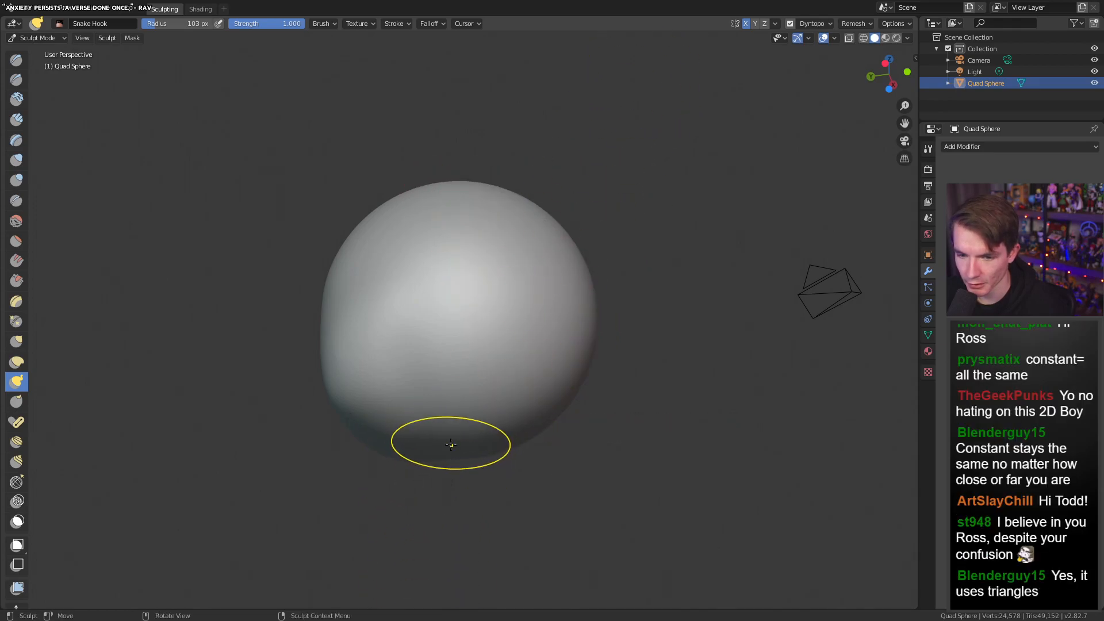
drag(451, 444, 433, 511)
key(ctrl+z)
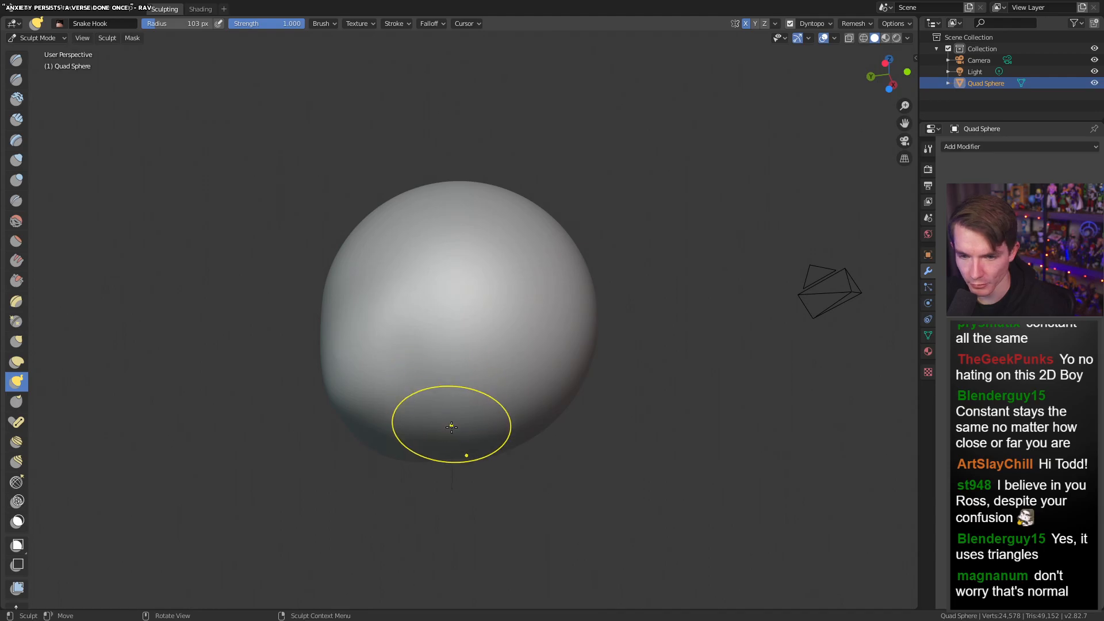
Pull a short neck down from the sphere's underside with the Snake Hook brush
drag(455, 445, 454, 530)
drag(453, 618, 452, 615)
mouse_move(380, 372)
middle_down()
mouse_move(505, 401)
mouse_move(533, 338)
mouse_move(516, 349)
mouse_move(501, 400)
mouse_move(557, 428)
mouse_move(461, 414)
middle_up()
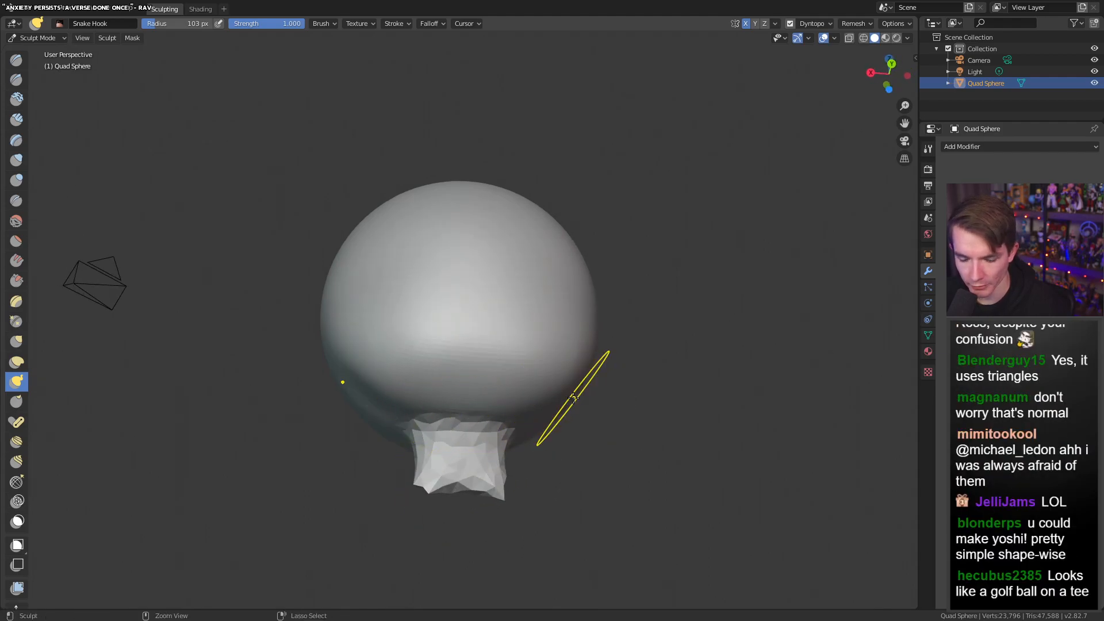
Try adding a level 1 Multires subdivision to the Quad Sphere and reshaping the end of the neck with Snake Hook
key(ctrl+1)
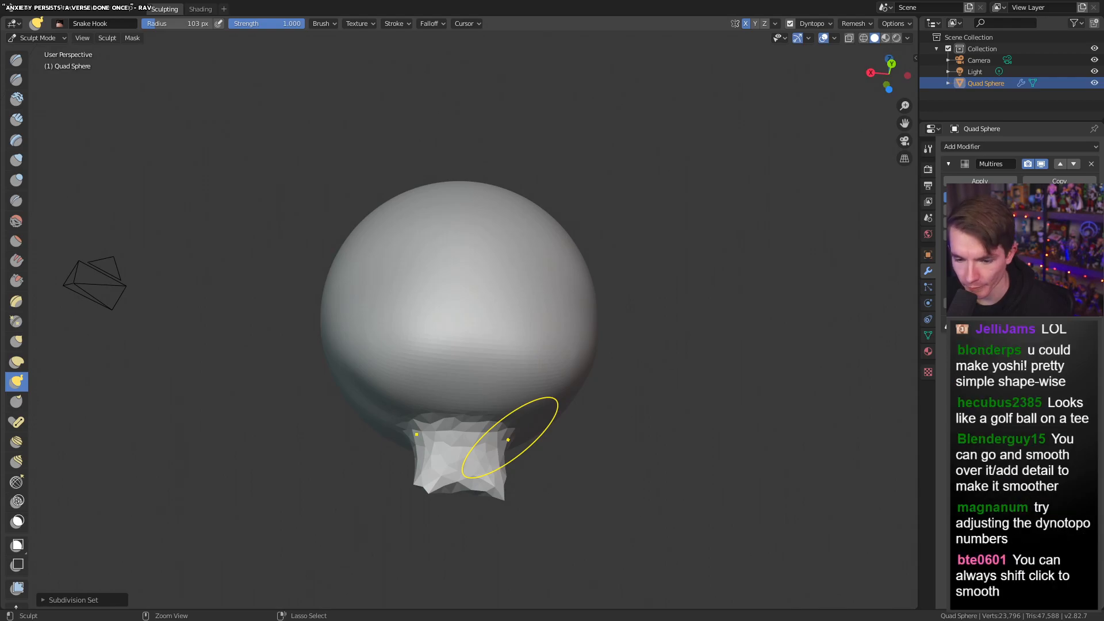
key(ctrl+z)
mouse_move(466, 266)
middle_down()
mouse_move(495, 397)
mouse_move(473, 365)
mouse_move(506, 289)
mouse_move(483, 370)
mouse_move(472, 341)
mouse_move(449, 391)
middle_up()
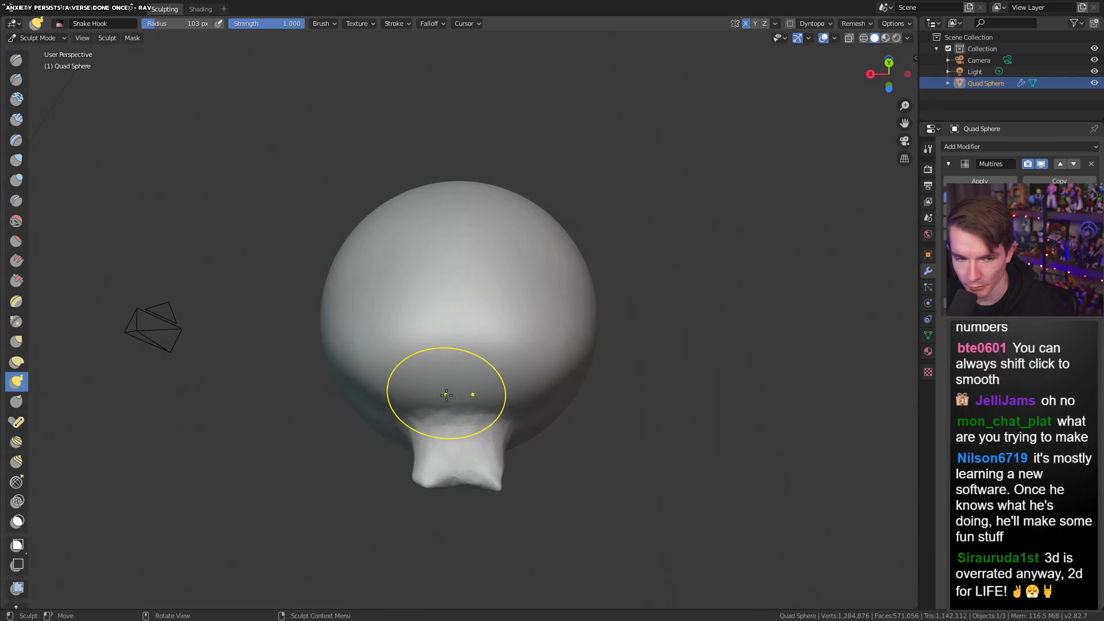
mouse_move(463, 460)
middle_down()
mouse_move(470, 414)
mouse_move(458, 429)
middle_up()
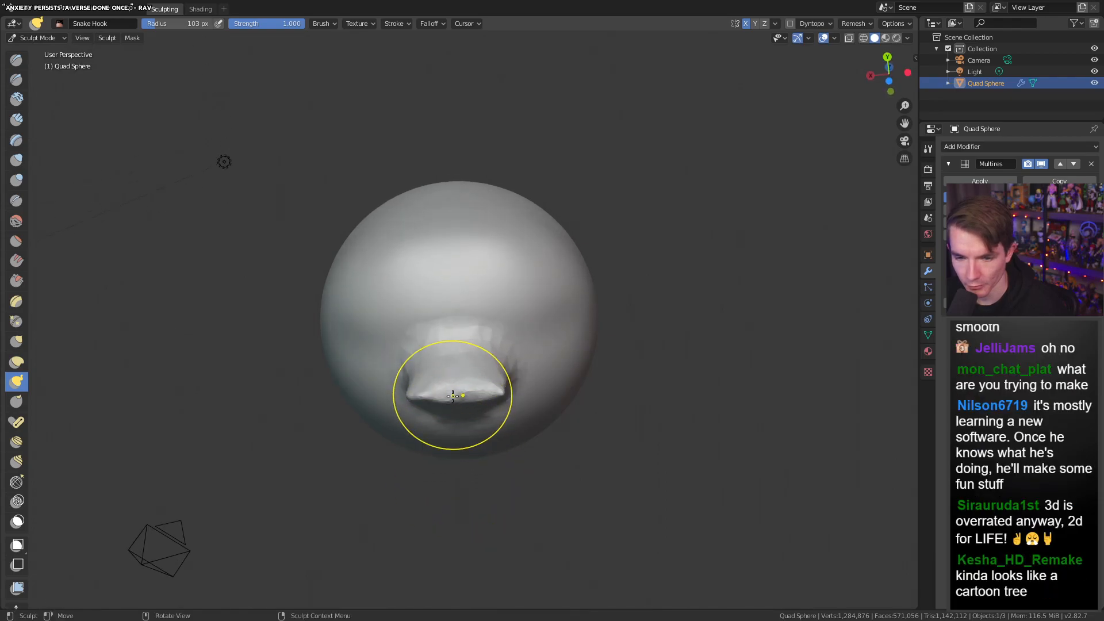
drag(449, 402, 465, 432)
middle_drag(574, 419, 475, 499)
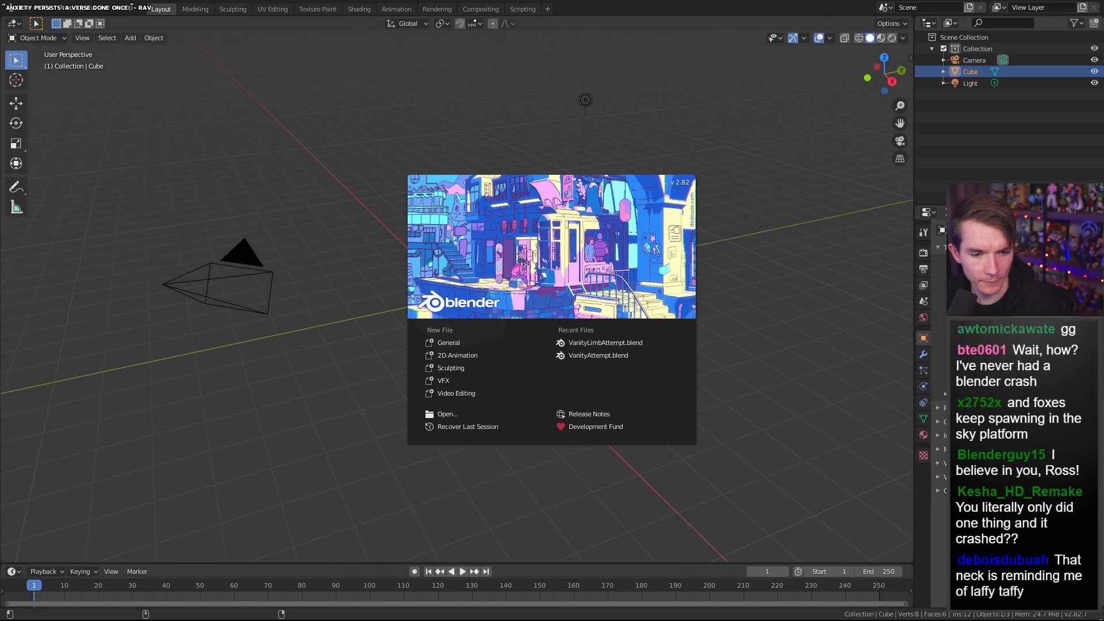
Dismiss the splash screen and create a new file from the Sculpting template
click(783, 313)
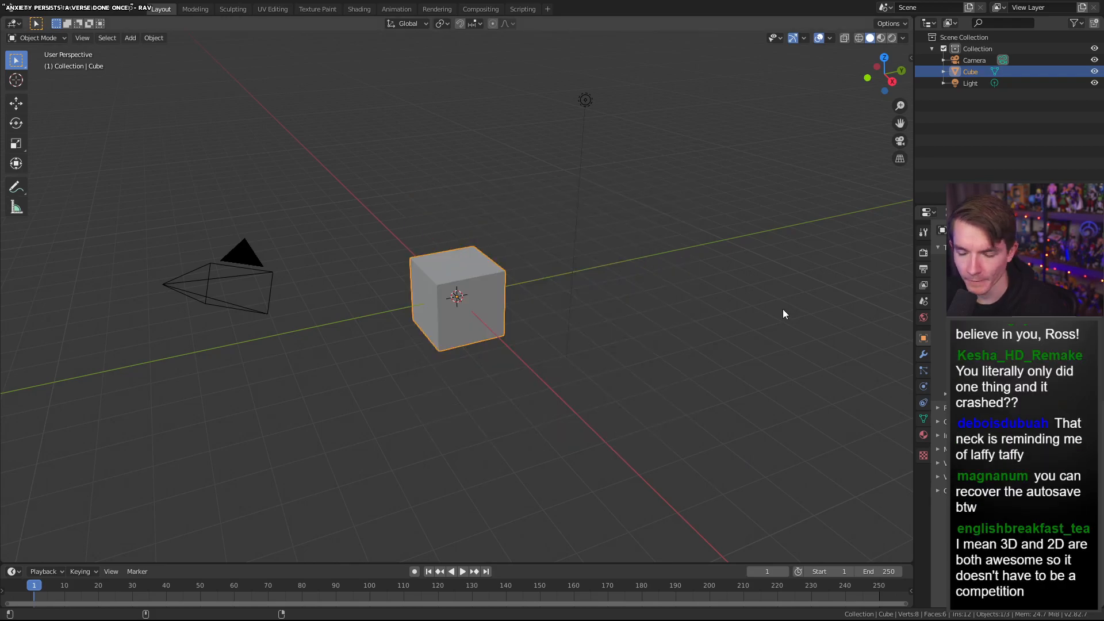
click(25, 8)
click(33, 12)
click(33, 11)
mouse_move(39, 20)
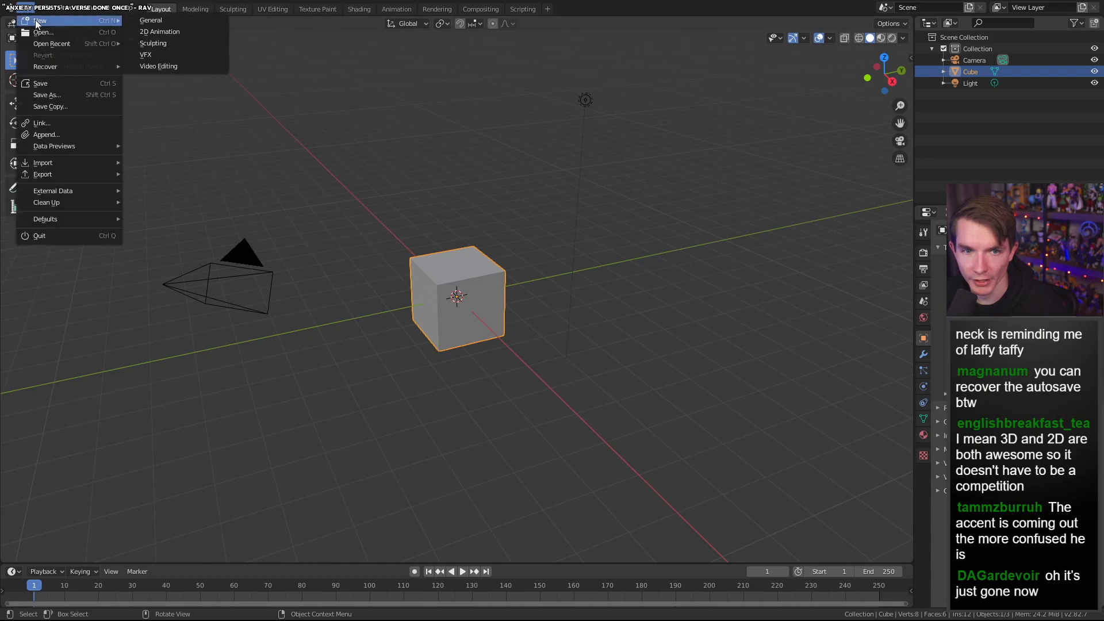
click(155, 44)
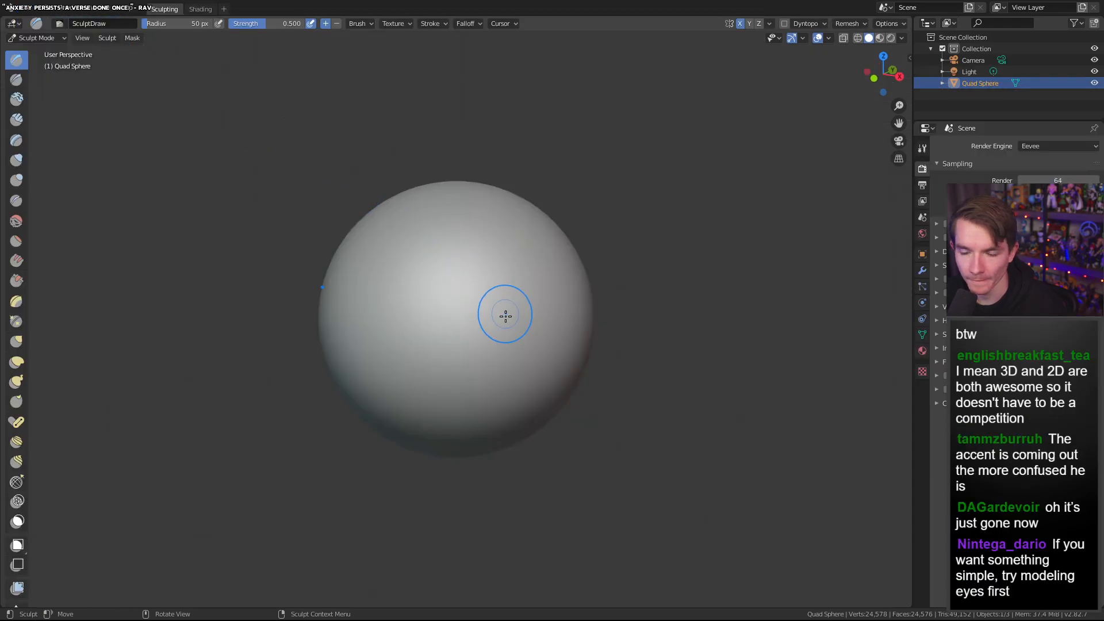
Enable dynamic topology for the Quad Sphere and look through its detailing and refine methods, keeping Relative Detail and Subdivide Collapse
click(785, 23)
click(808, 23)
click(850, 71)
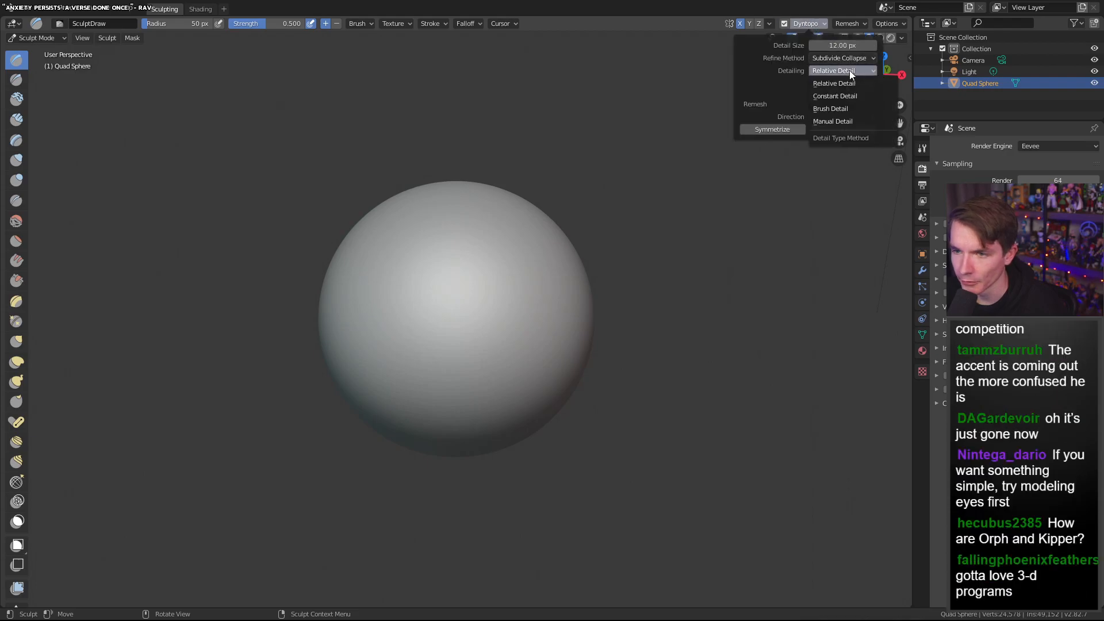
click(850, 70)
click(857, 58)
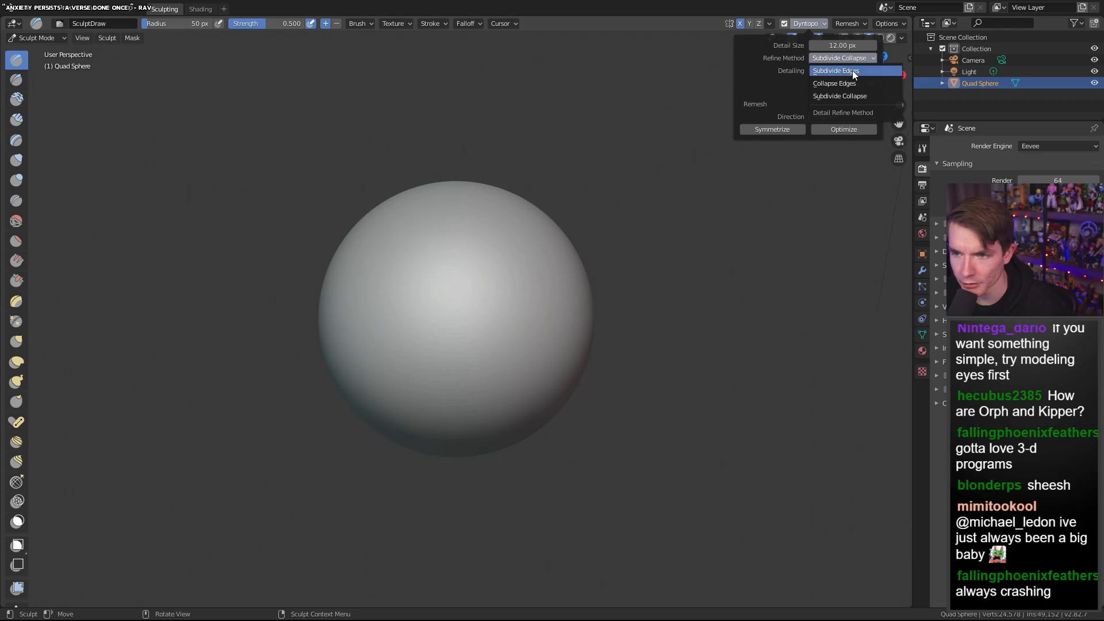
click(857, 58)
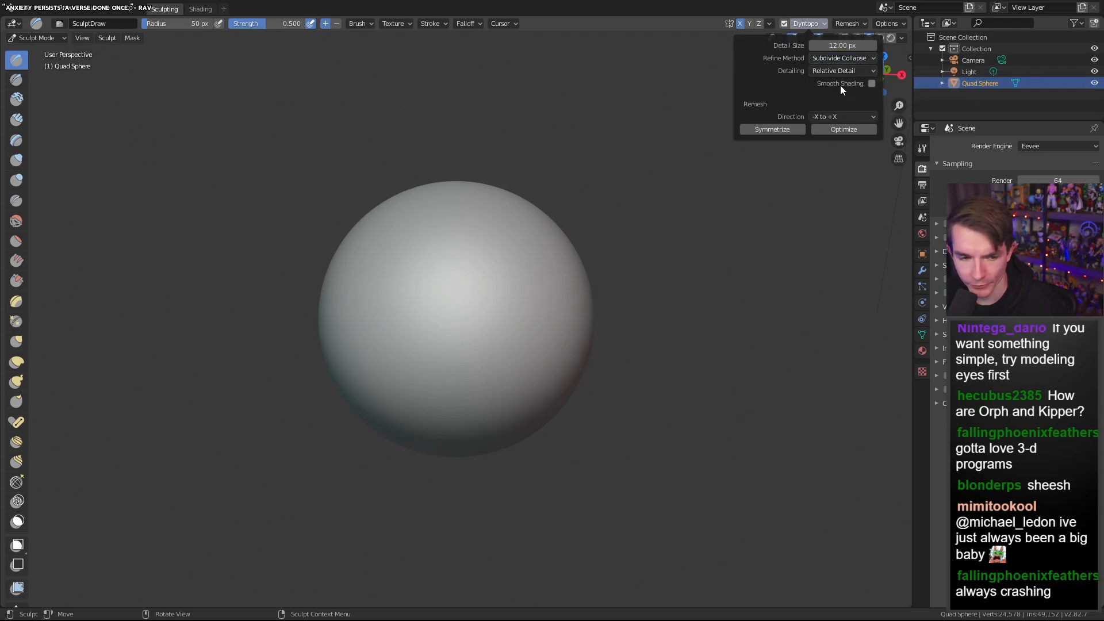
mouse_move(476, 419)
middle_down()
mouse_move(466, 343)
mouse_move(455, 415)
middle_up()
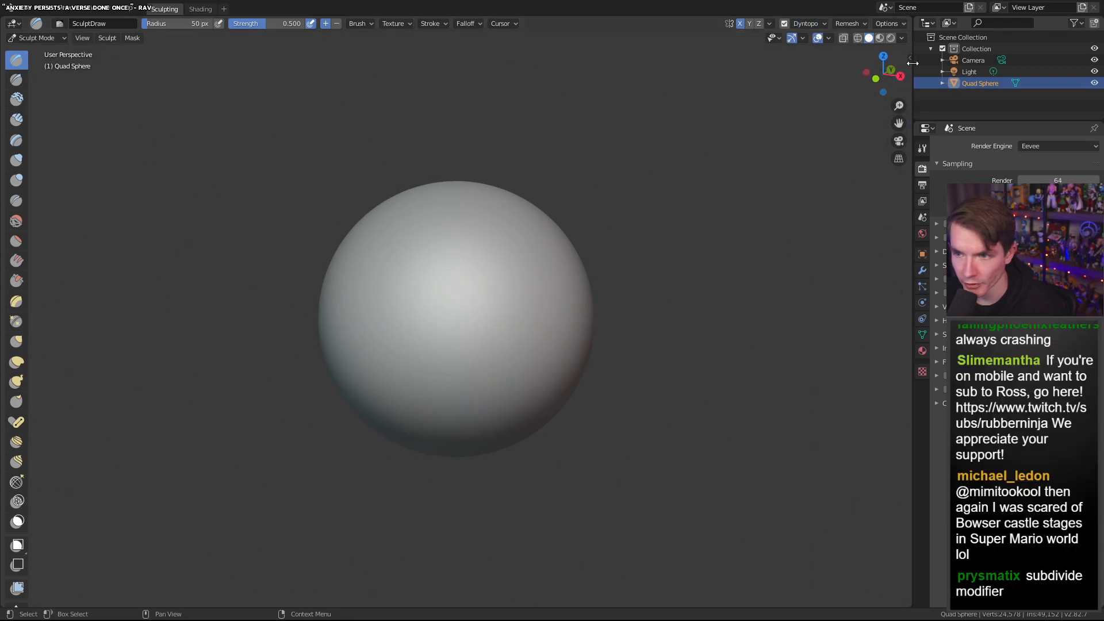
click(809, 24)
click(836, 60)
click(836, 58)
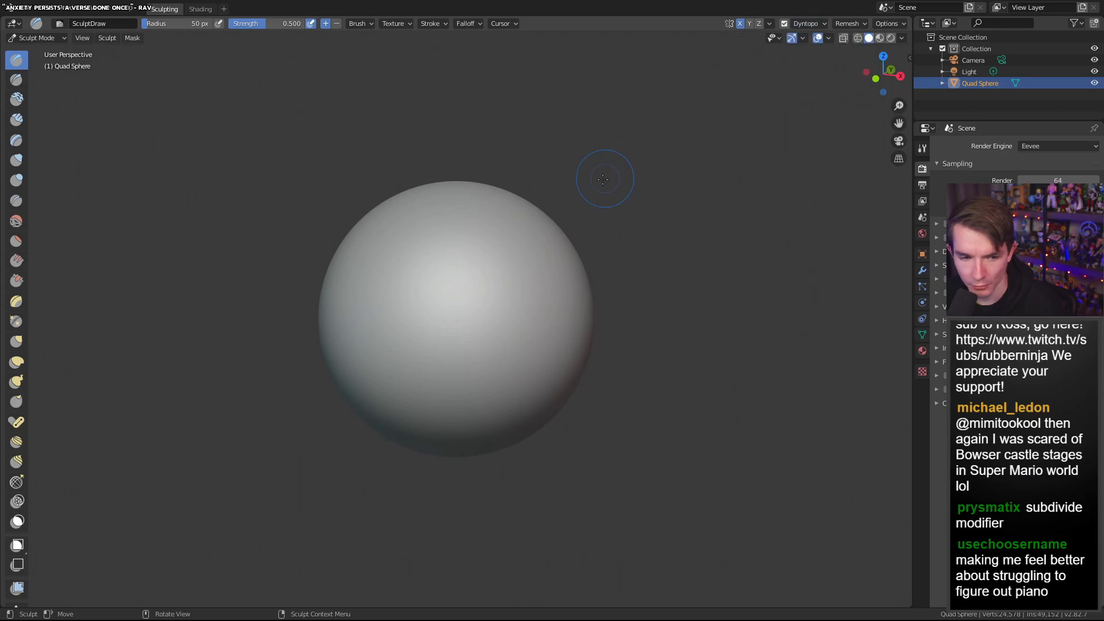
Switch to the Blob brush and set its radius to 137 px
middle_drag(537, 229, 498, 301)
click(897, 64)
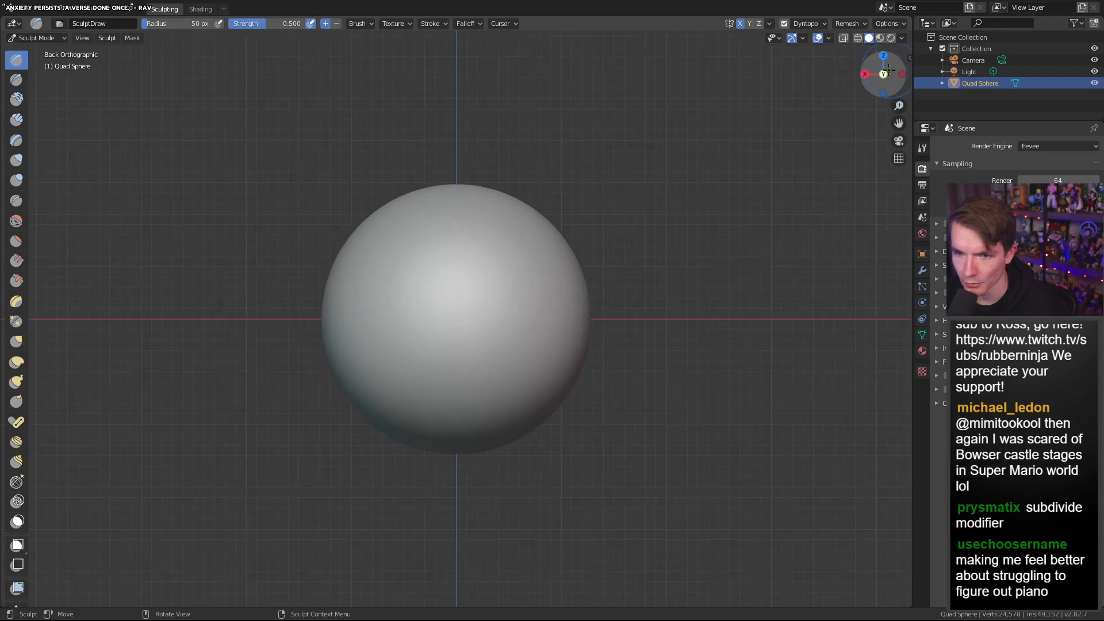
click(17, 180)
middle_drag(384, 370, 394, 374)
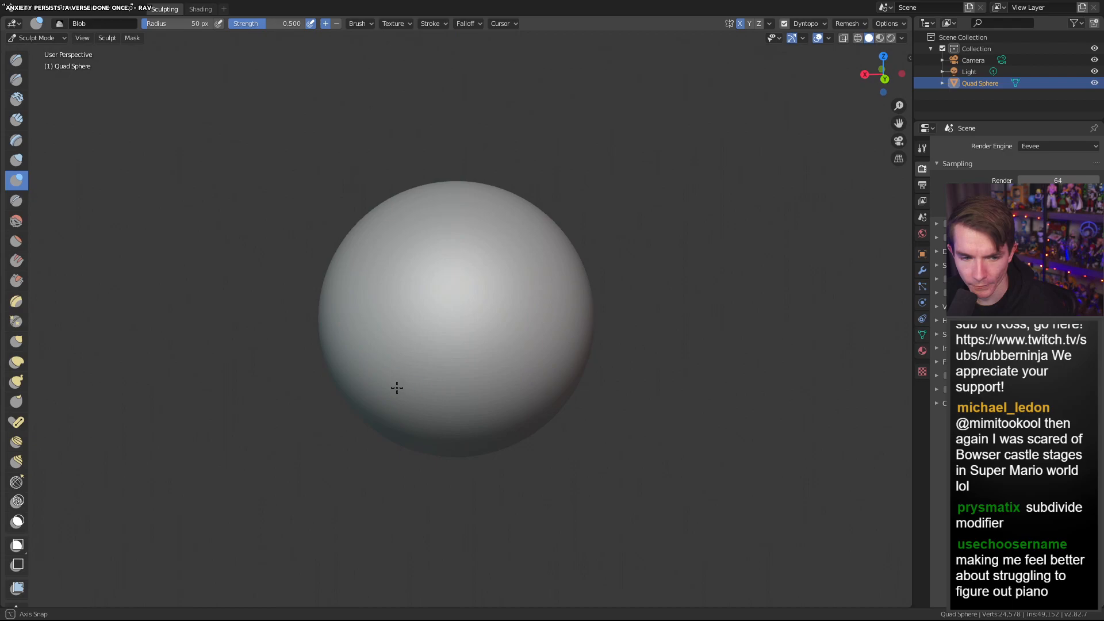
right_click(394, 374)
drag(345, 353, 372, 355)
Try Blob strokes around the sphere's lower sides and underside with dynamic topology on, and undo them
middle_drag(541, 279, 534, 272)
mouse_move(528, 380)
mouse_down()
mouse_move(511, 385)
mouse_move(518, 351)
mouse_move(480, 403)
mouse_move(533, 378)
mouse_move(453, 424)
mouse_up()
key(ctrl+z)
key(ctrl+z)
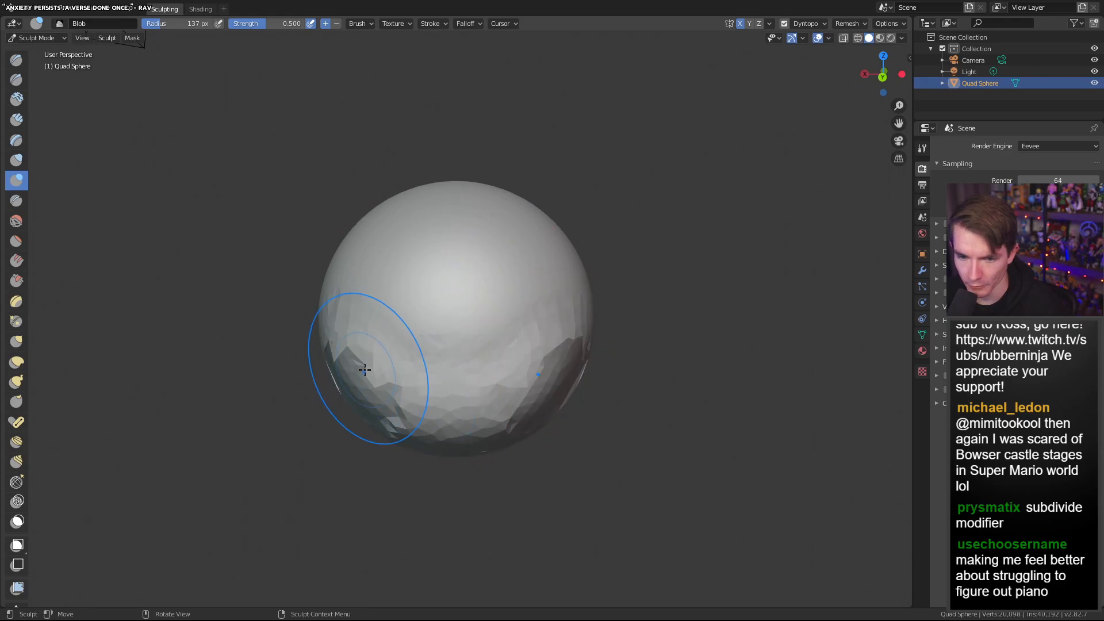
mouse_move(553, 362)
middle_down()
mouse_move(443, 355)
mouse_move(446, 329)
mouse_move(547, 345)
mouse_move(565, 288)
mouse_move(451, 318)
middle_up()
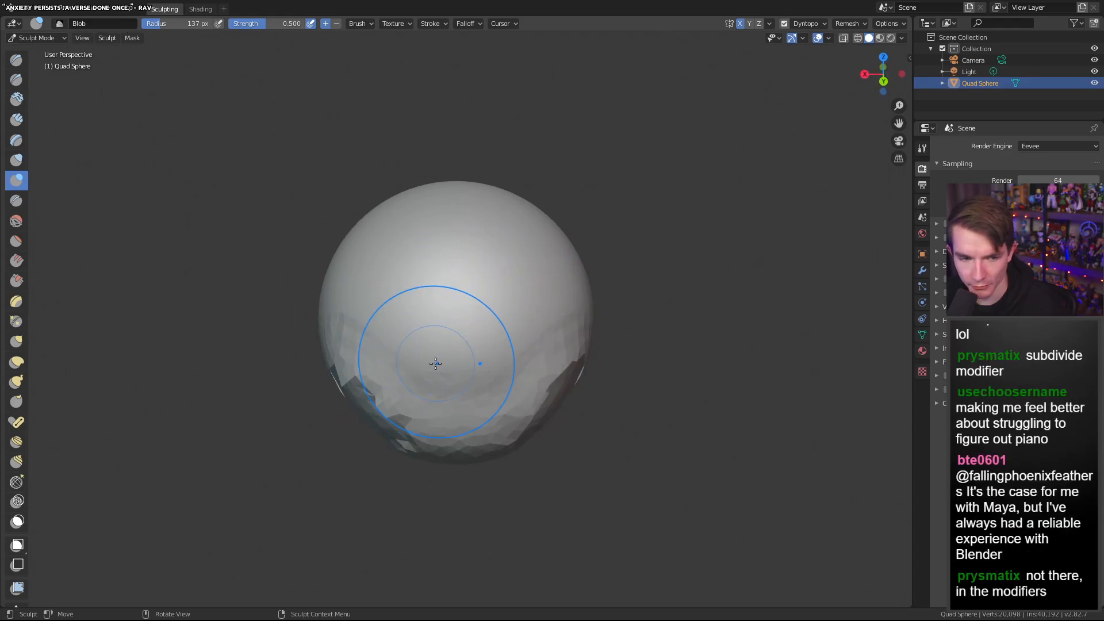
key(ctrl+z)
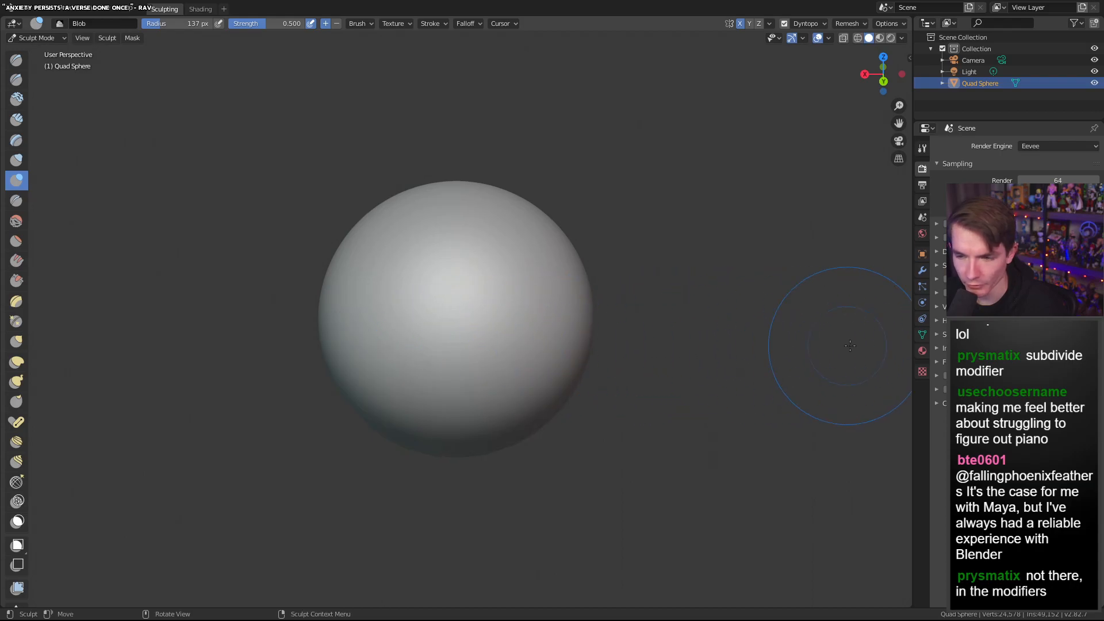
Add a Subdivision Surface modifier to the Quad Sphere and test a Blob stroke across its front
click(922, 271)
click(988, 146)
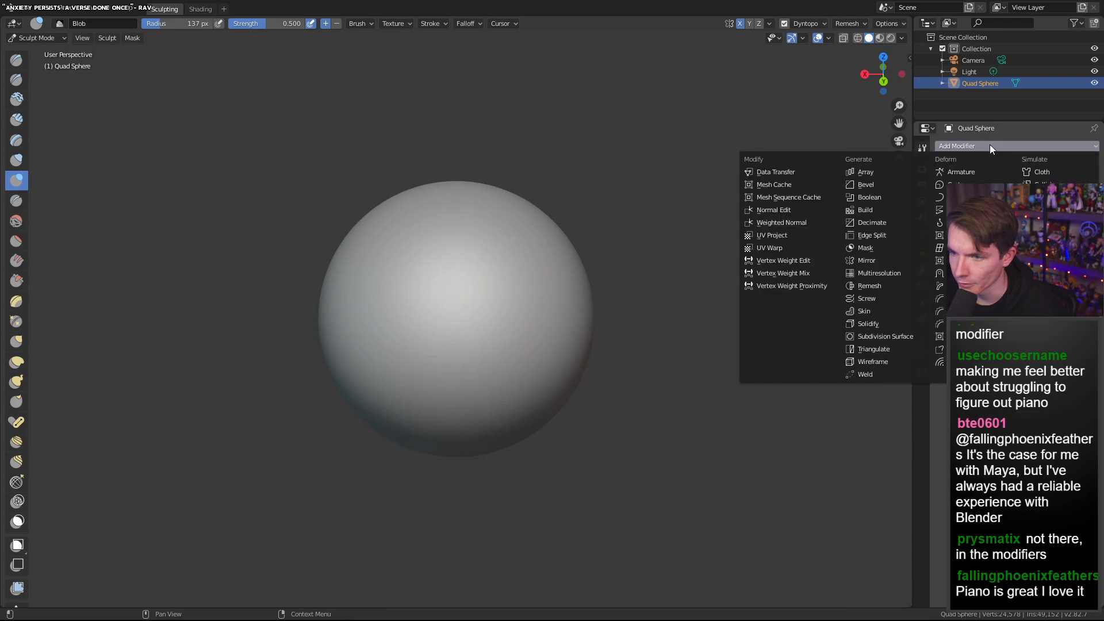
click(898, 337)
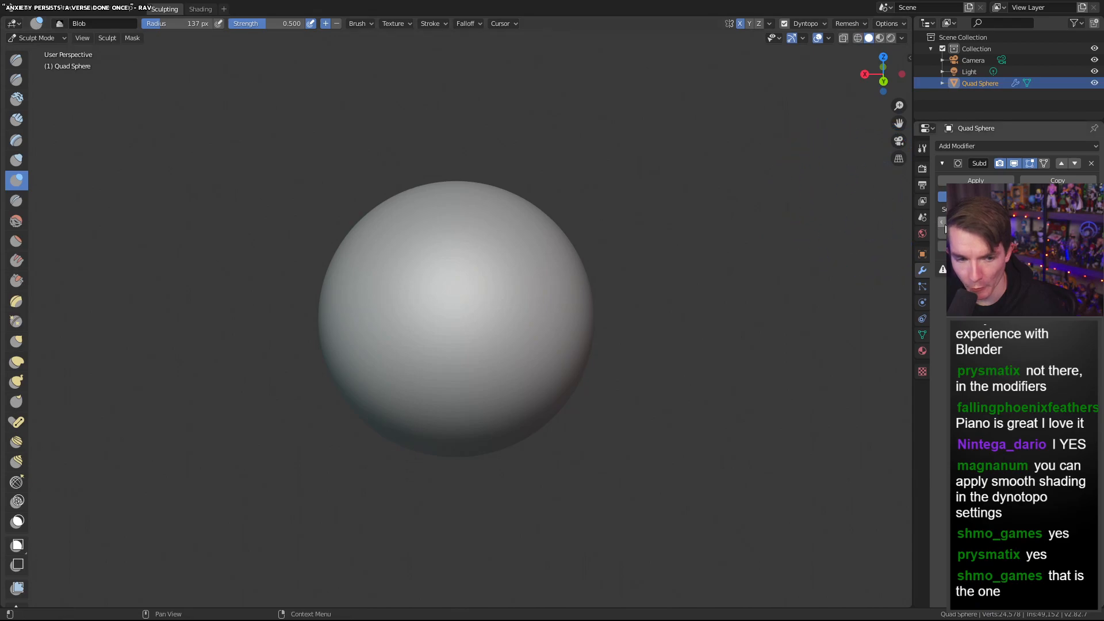
mouse_move(523, 345)
mouse_down()
mouse_move(489, 322)
mouse_move(525, 313)
mouse_move(455, 346)
mouse_move(487, 367)
mouse_up()
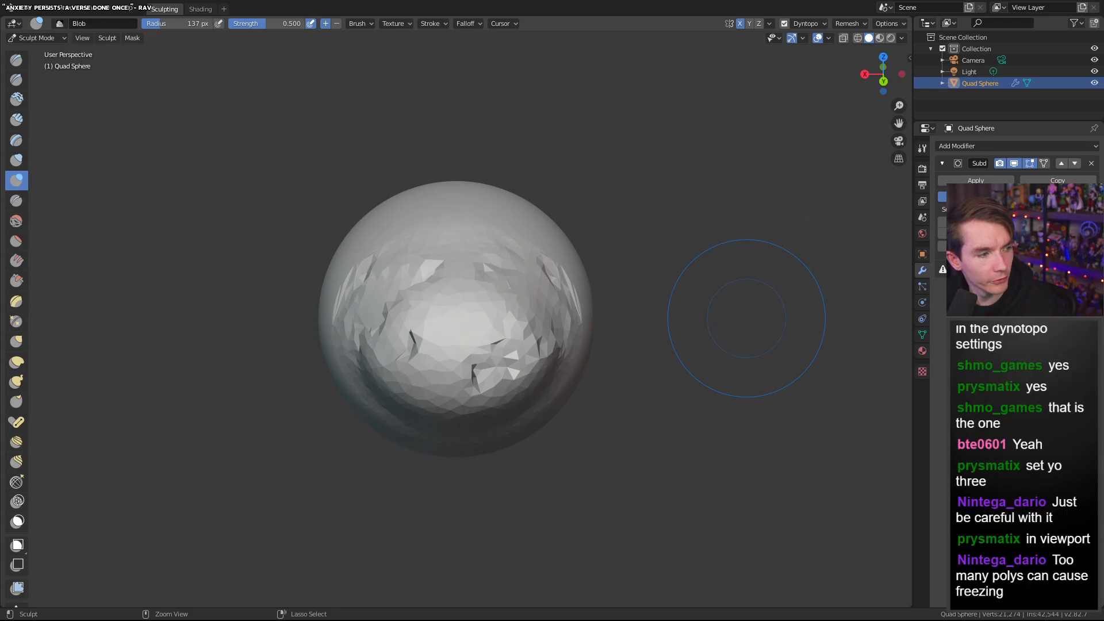
Turn off dynamic topology and build up a smooth bulge across the sphere's lower front with the Blob brush
click(784, 24)
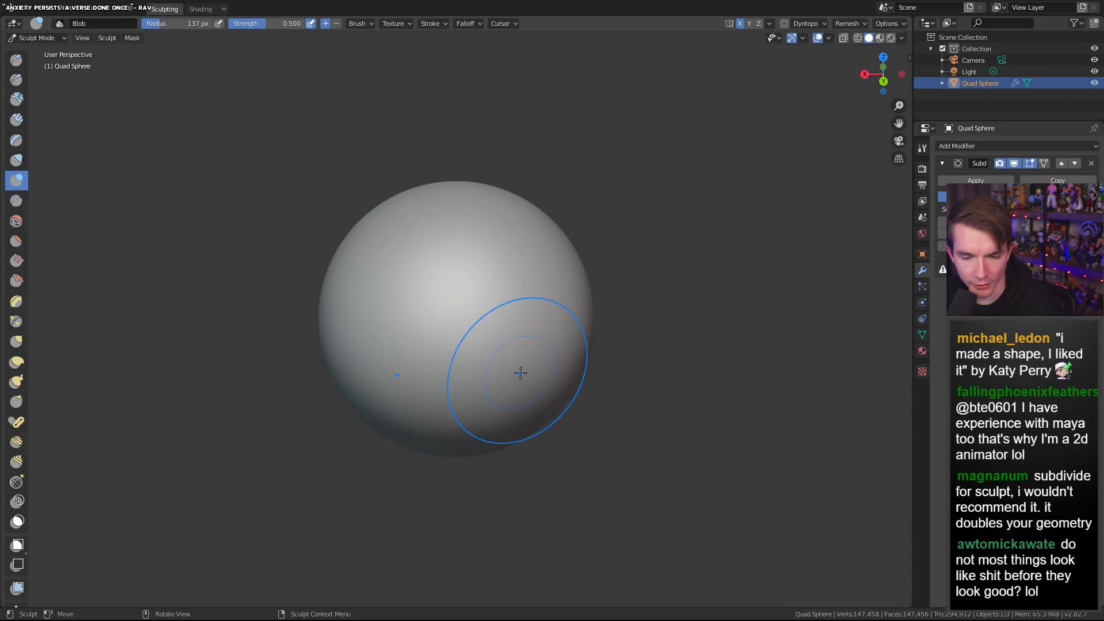
mouse_move(478, 388)
middle_down()
mouse_move(511, 348)
mouse_move(521, 356)
middle_up()
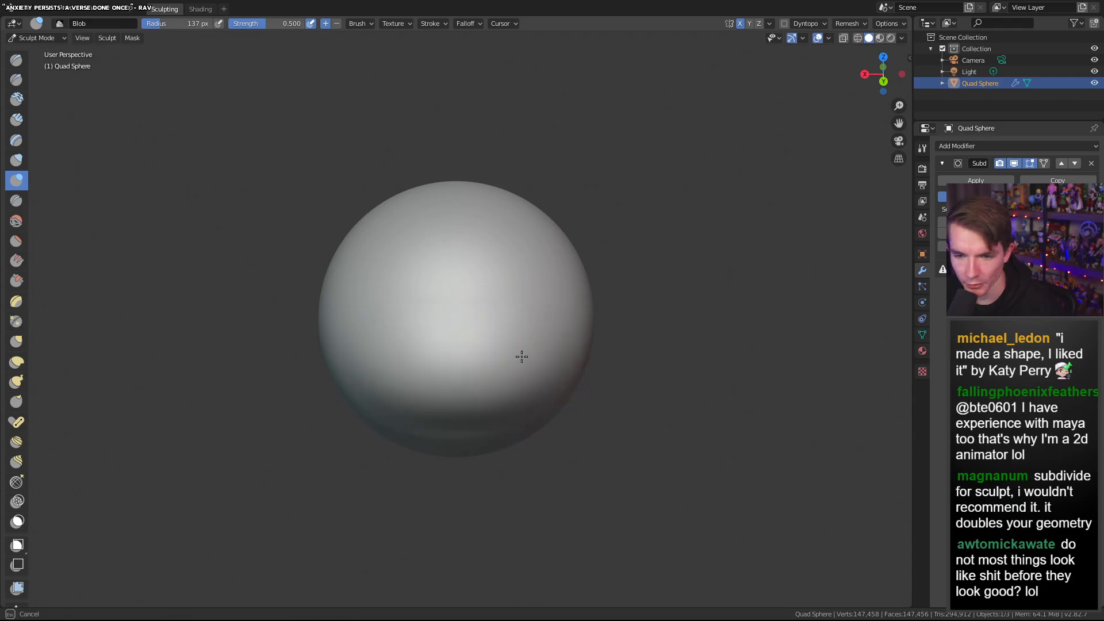
mouse_move(522, 315)
middle_down()
mouse_move(564, 316)
mouse_move(510, 323)
mouse_move(502, 298)
mouse_move(500, 334)
middle_up()
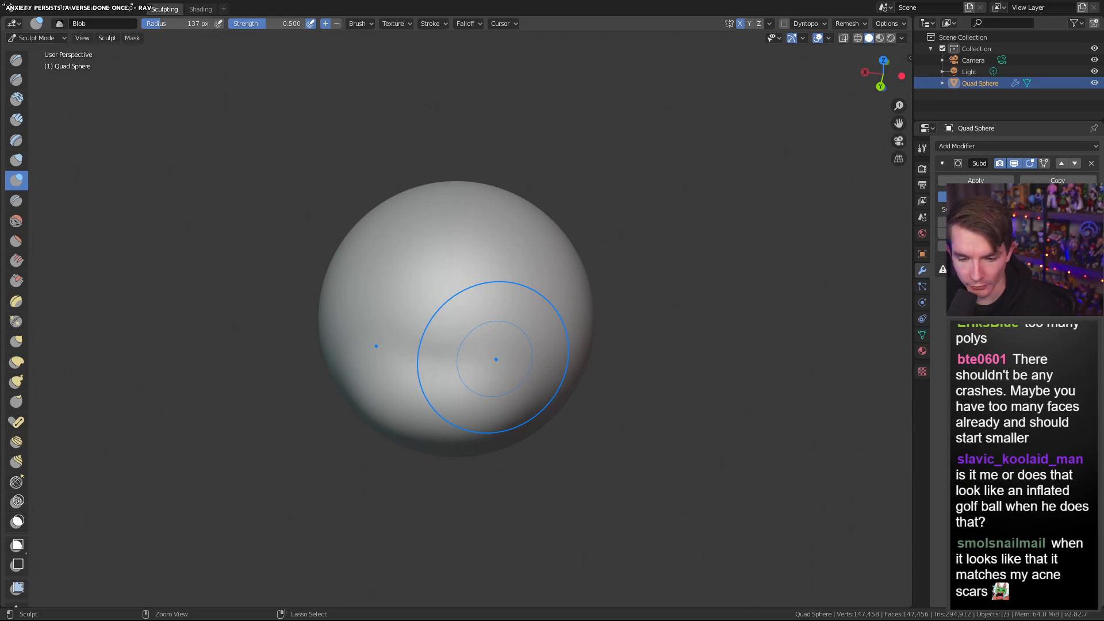
Undo the last Blob stroke and build up a new rounded bulge across the sphere's lower front
key(ctrl+z)
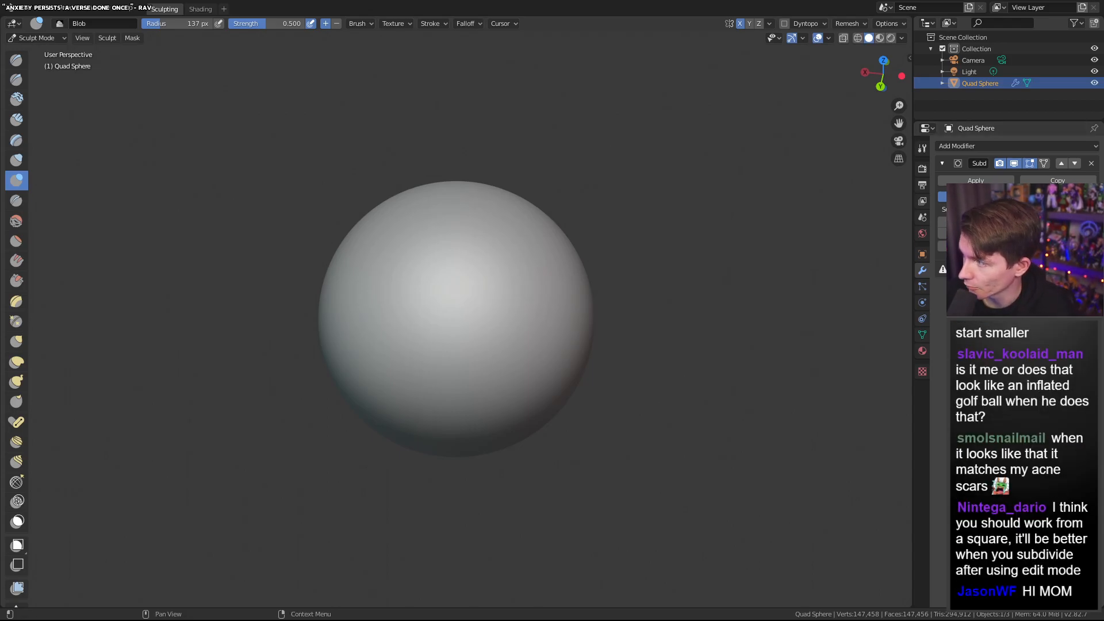
middle_drag(557, 262, 535, 281)
click(878, 87)
mouse_move(400, 358)
mouse_down()
mouse_move(434, 392)
mouse_move(528, 405)
mouse_move(443, 419)
mouse_move(524, 422)
mouse_move(551, 380)
mouse_up()
mouse_move(551, 379)
middle_down()
mouse_move(426, 386)
mouse_move(501, 378)
middle_up()
mouse_move(515, 391)
middle_down()
mouse_move(426, 393)
mouse_move(581, 354)
mouse_move(470, 352)
middle_up()
drag(470, 352, 362, 346)
middle_drag(547, 378, 643, 370)
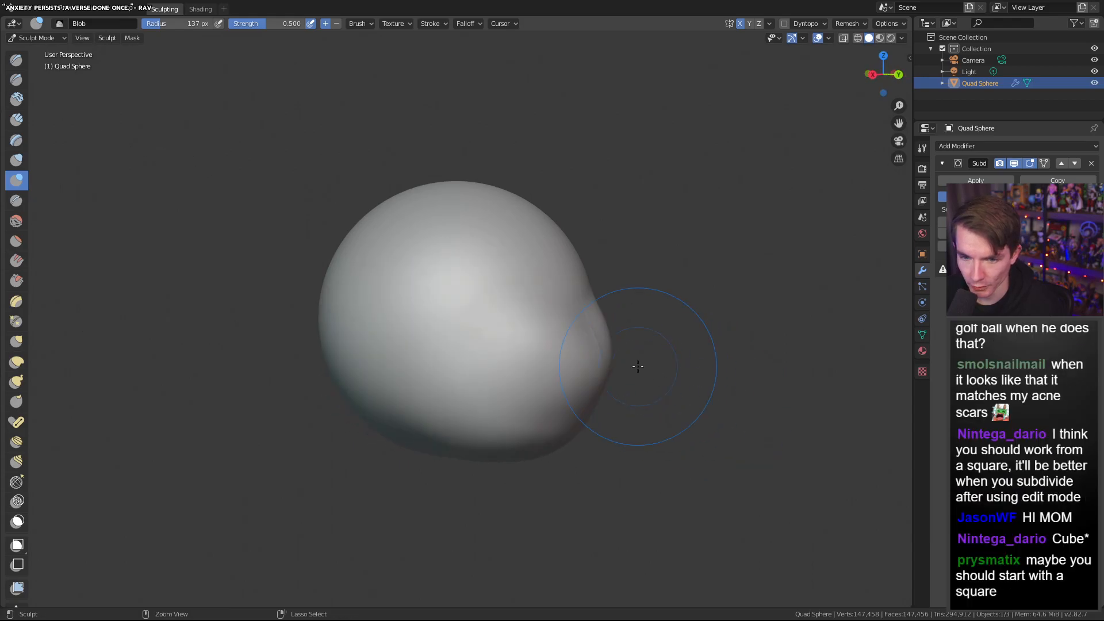
mouse_move(554, 320)
middle_down()
mouse_move(464, 353)
mouse_move(468, 362)
mouse_move(510, 325)
mouse_move(572, 340)
mouse_move(490, 354)
mouse_move(437, 347)
mouse_move(471, 274)
mouse_move(534, 316)
mouse_move(464, 308)
mouse_move(646, 333)
mouse_move(537, 333)
mouse_move(436, 353)
middle_up()
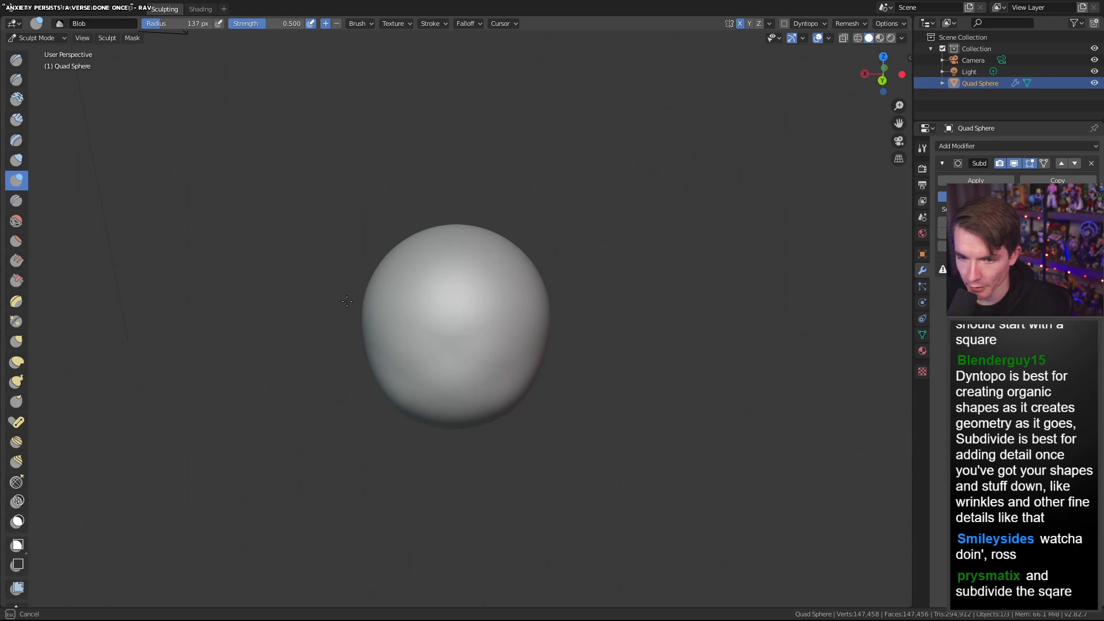
Set the Blob brush radius to 59 px and build up a small neck stub on the head's underside
mouse_move(495, 288)
middle_down()
mouse_move(454, 297)
mouse_move(479, 269)
mouse_move(430, 178)
mouse_move(481, 308)
middle_up()
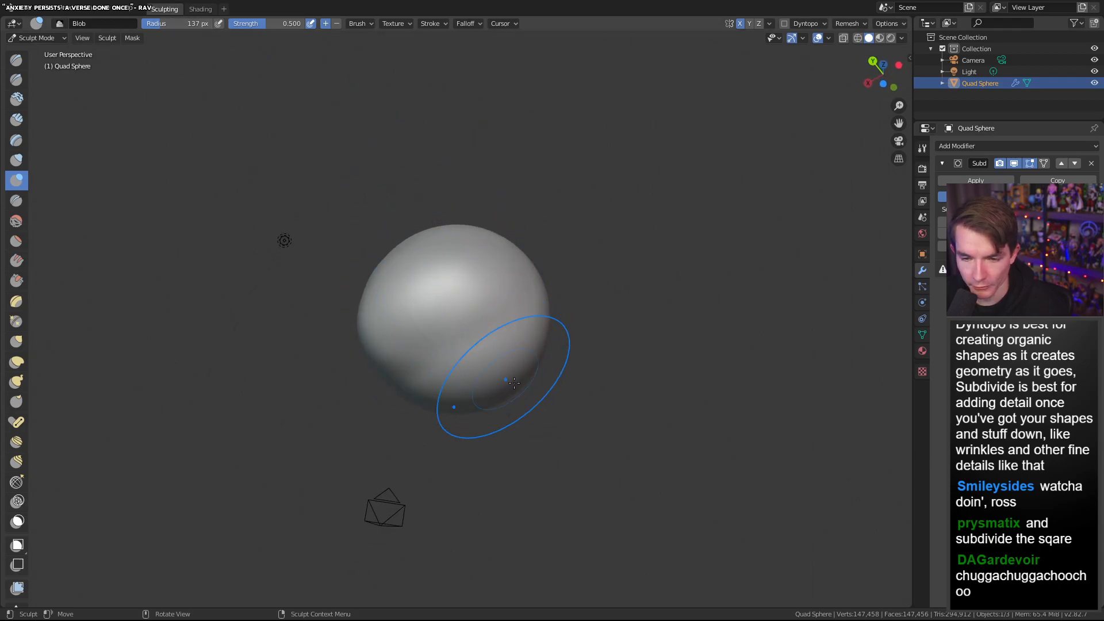
right_click(528, 389)
drag(453, 393, 441, 394)
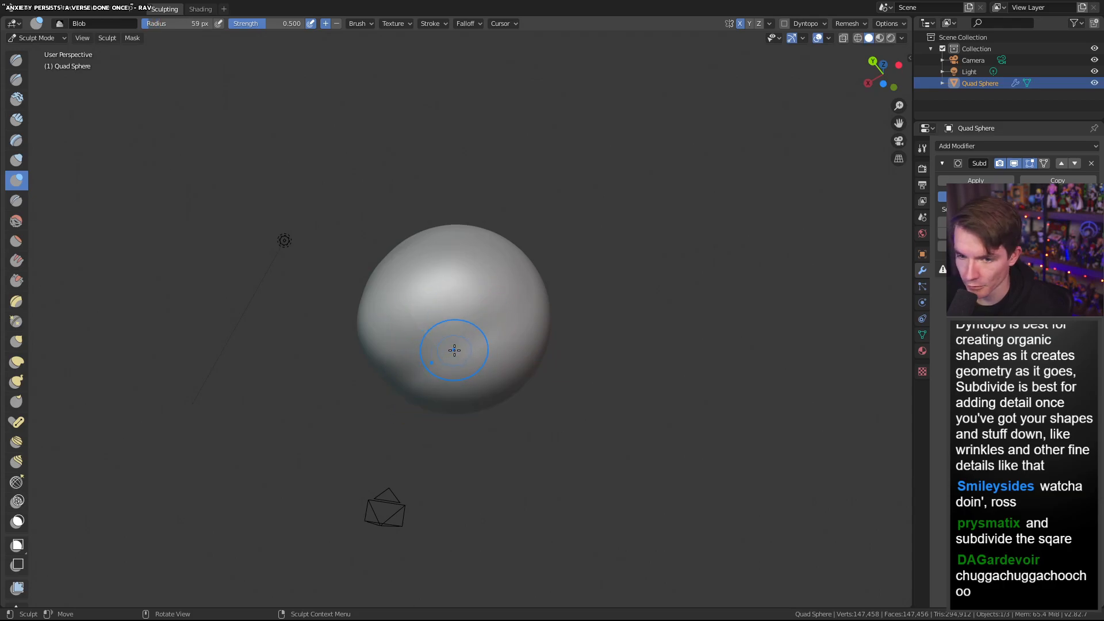
mouse_move(455, 352)
mouse_down()
mouse_move(465, 350)
mouse_move(431, 355)
mouse_move(440, 357)
mouse_up()
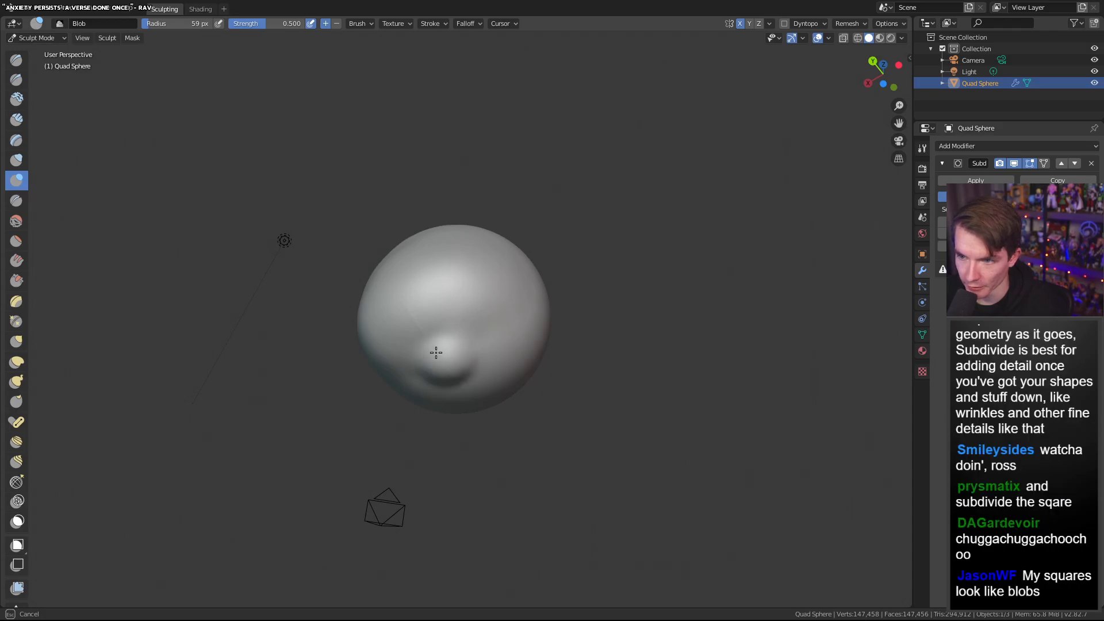
drag(438, 365, 447, 357)
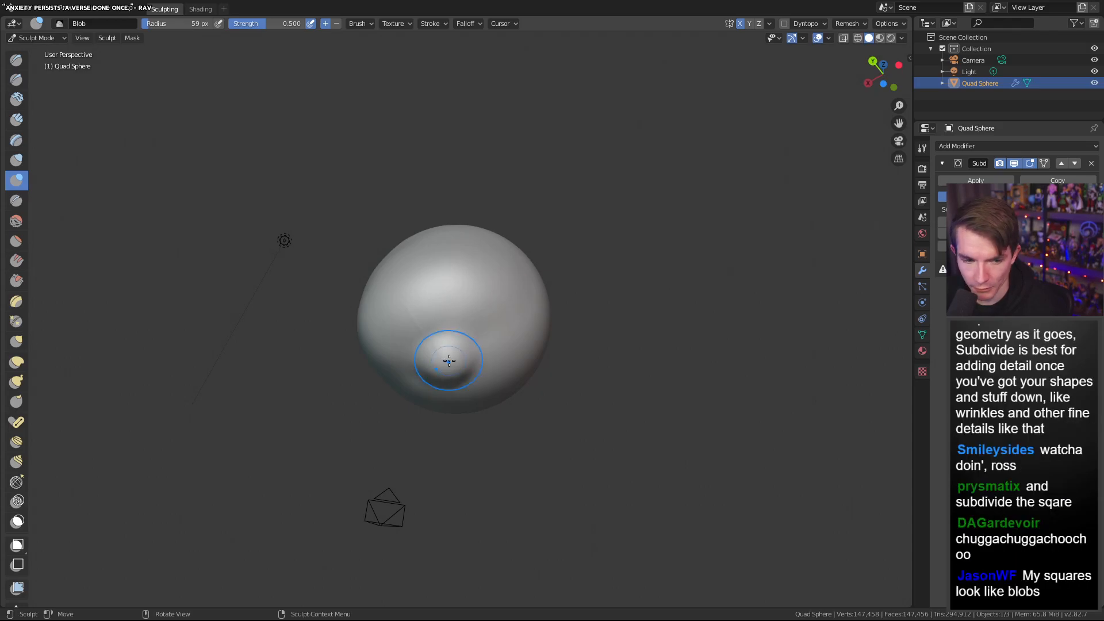
Set the Blob brush radius to 34 px and try building an upright ear shape on the side of the head
mouse_move(433, 268)
middle_down()
mouse_move(472, 354)
mouse_move(624, 343)
mouse_move(456, 259)
mouse_move(490, 328)
middle_up()
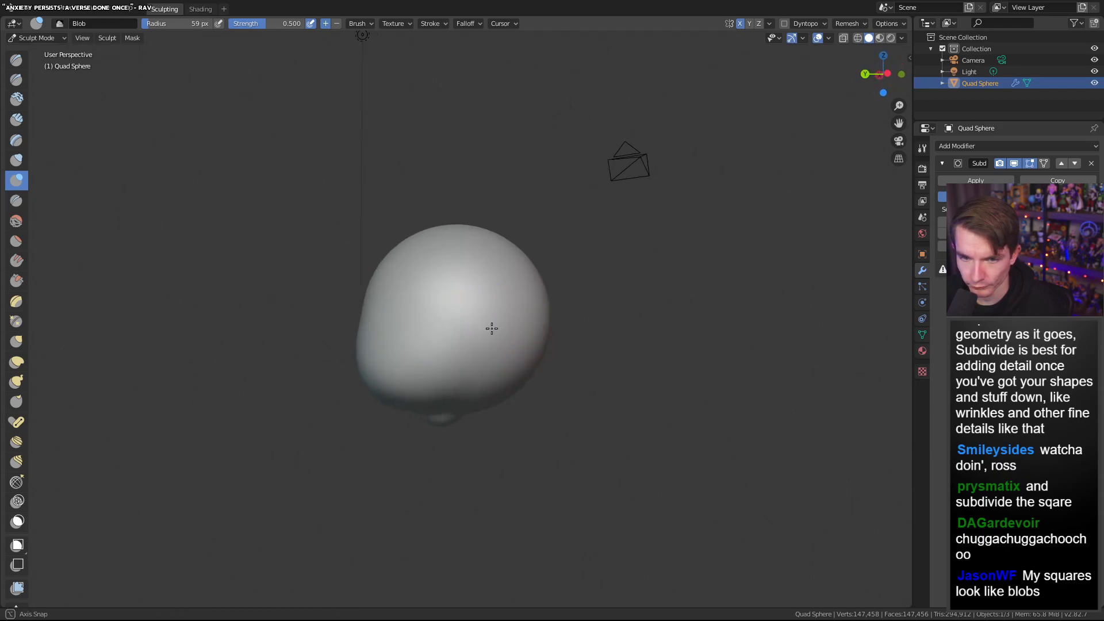
right_click(434, 278)
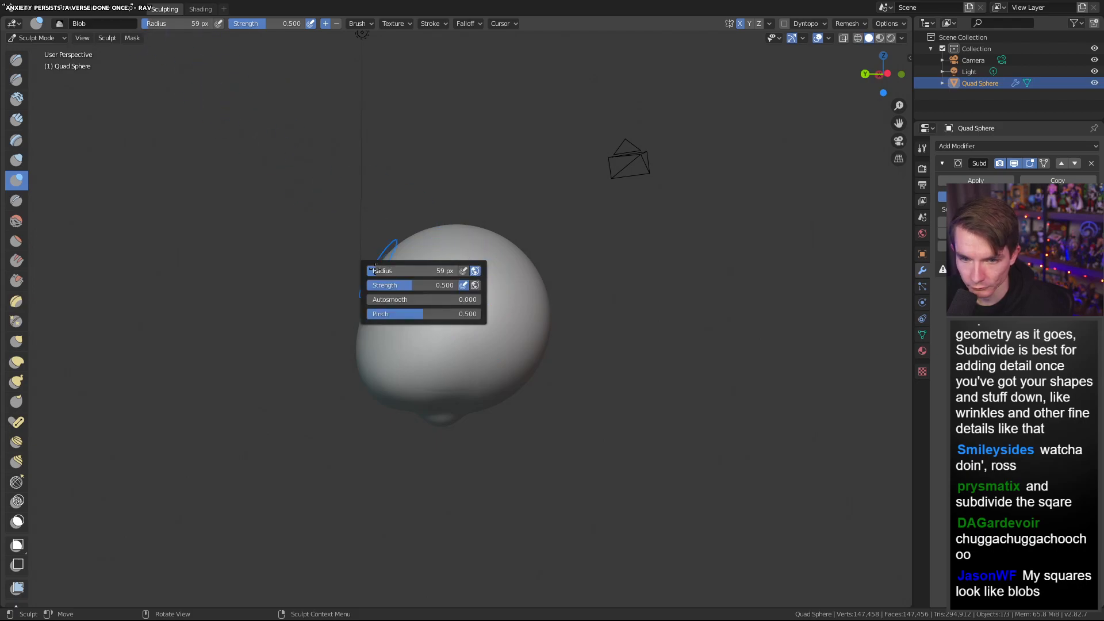
drag(370, 271, 369, 271)
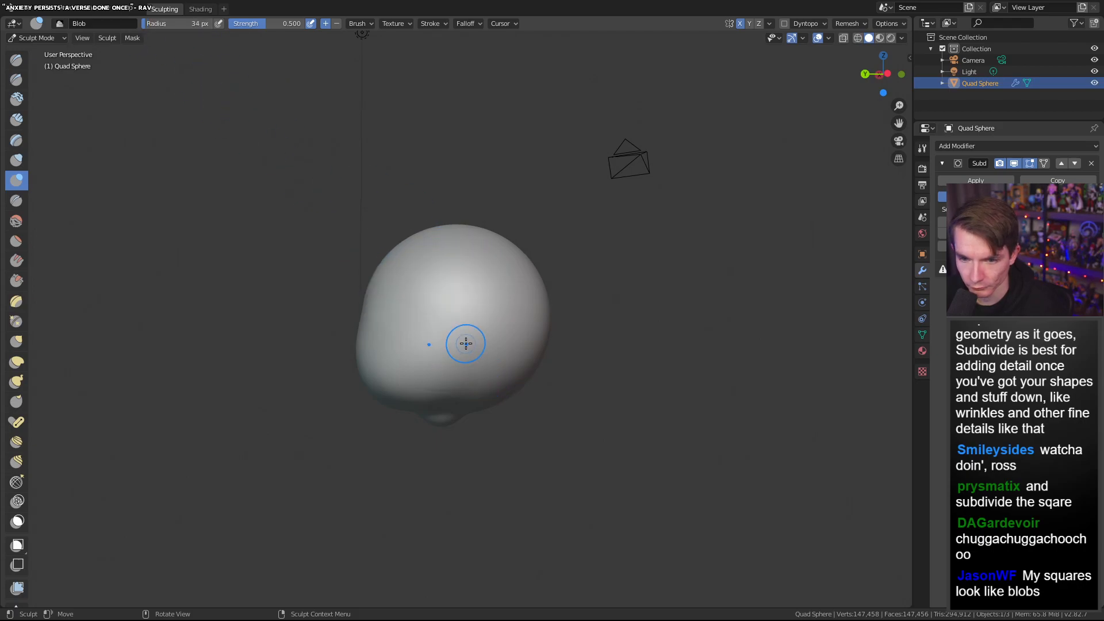
drag(475, 316, 466, 359)
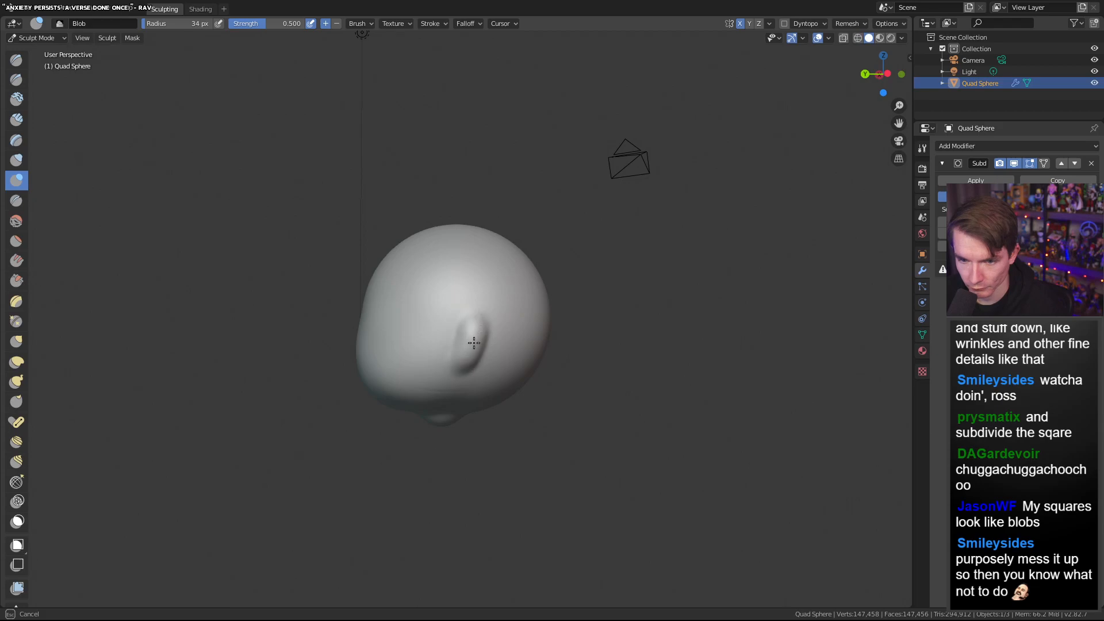
drag(470, 359, 470, 359)
mouse_move(470, 359)
middle_down()
mouse_move(574, 360)
mouse_move(507, 360)
middle_up()
scroll(518, 361, up, 3)
scroll(506, 360, up, 1)
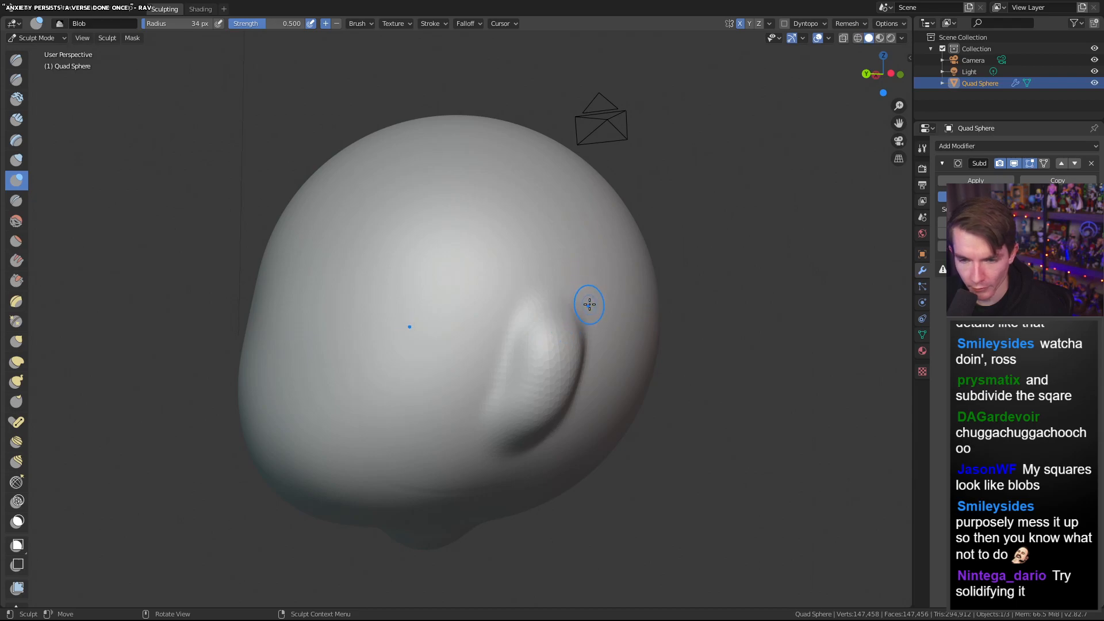
Try thickening the ear and raising a rim along its edge with Blob strokes, and undo the ear
mouse_move(553, 371)
mouse_down()
mouse_move(509, 443)
mouse_move(558, 376)
mouse_move(563, 322)
mouse_up()
scroll(513, 370, down, 4)
mouse_move(512, 370)
middle_down()
mouse_move(590, 370)
mouse_move(497, 352)
mouse_move(554, 340)
mouse_move(645, 361)
mouse_move(537, 349)
middle_up()
scroll(589, 370, up, 5)
scroll(572, 359, down, 4)
scroll(646, 360, up, 4)
scroll(525, 330, down, 2)
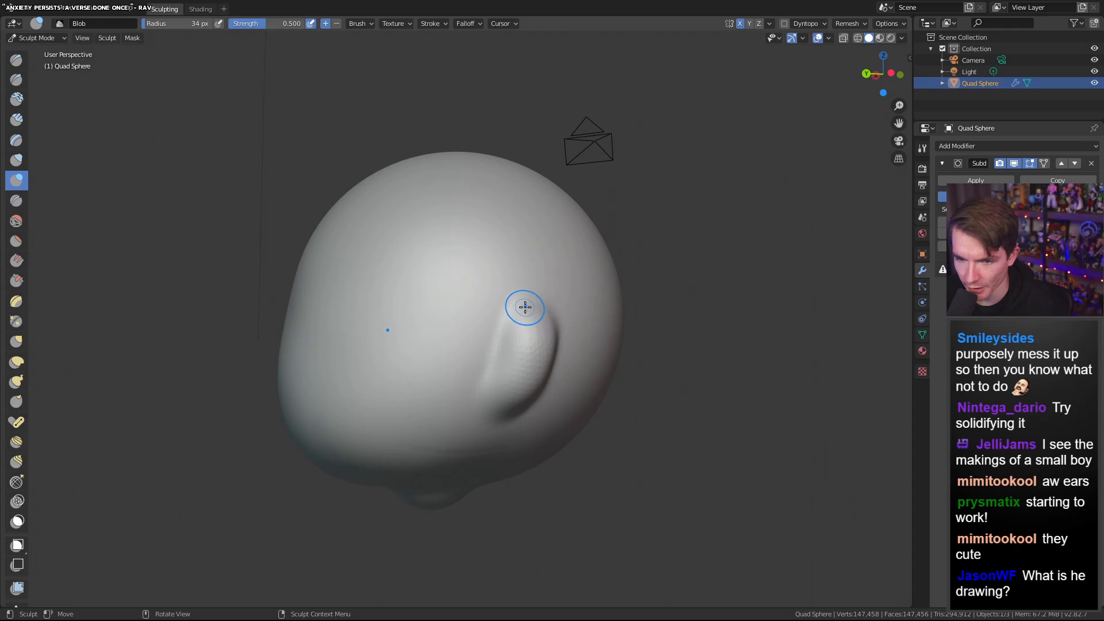
mouse_move(533, 349)
mouse_down()
mouse_move(511, 404)
mouse_move(481, 418)
mouse_move(537, 350)
mouse_move(529, 308)
mouse_up()
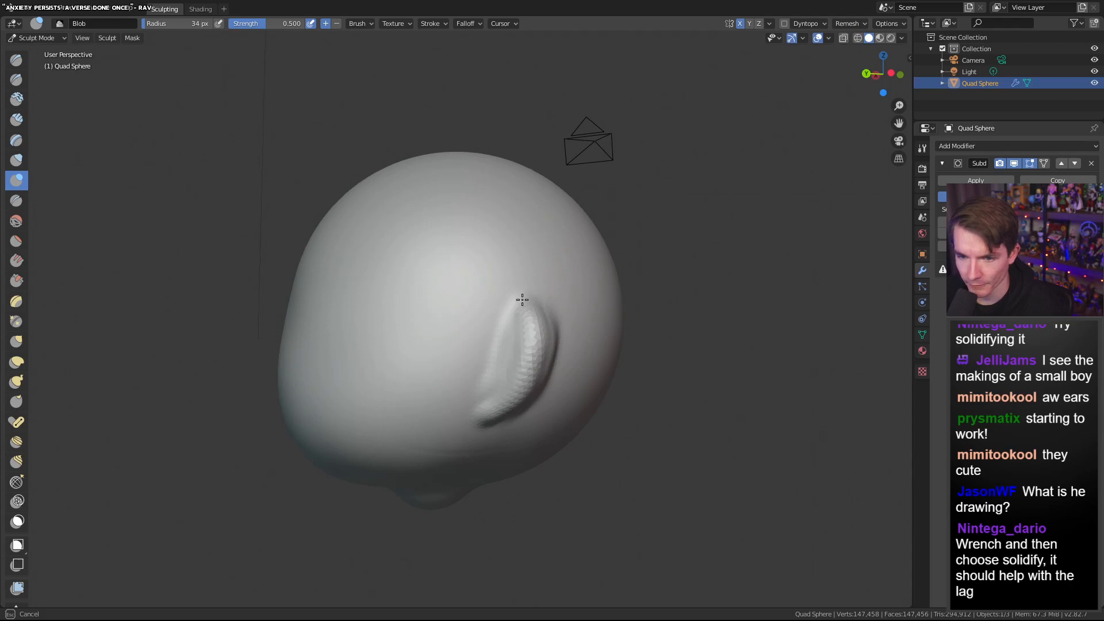
mouse_move(441, 295)
middle_down()
mouse_move(594, 301)
mouse_move(527, 323)
mouse_move(535, 317)
middle_up()
middle_drag(601, 247, 520, 226)
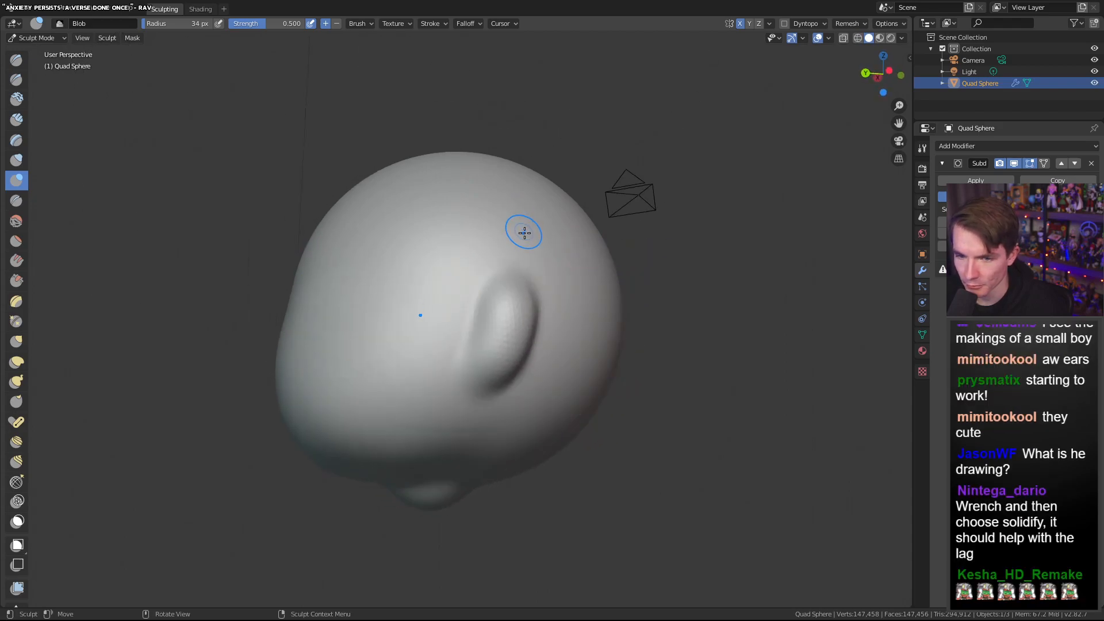
key(ctrl+z)
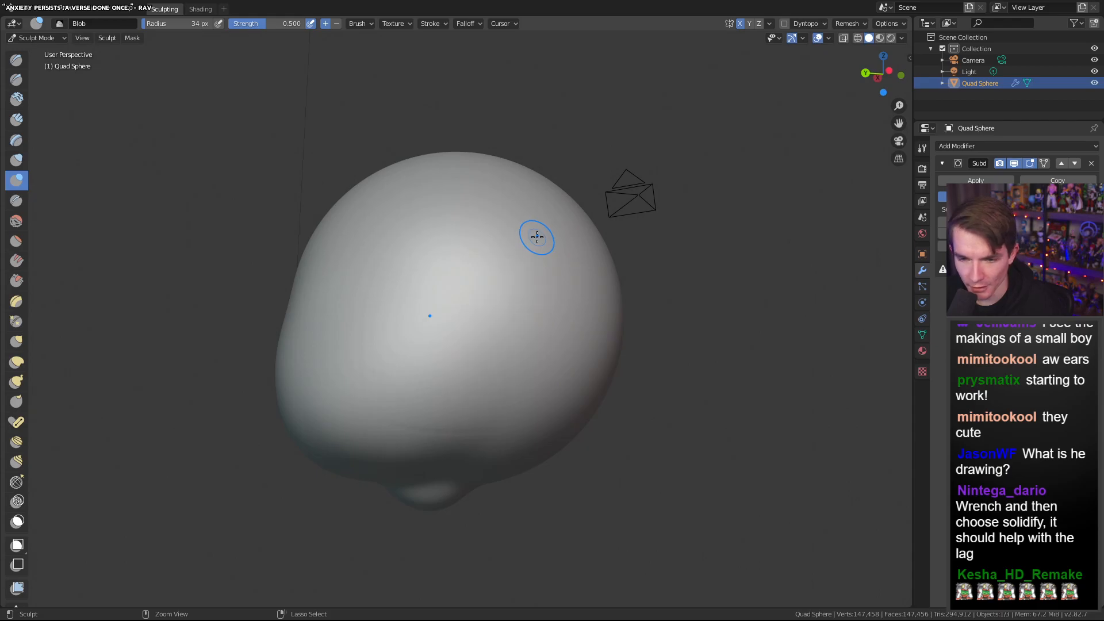
Enable dynamic topology despite the Subdivision modifier and set its detailing to Constant Detail
middle_drag(538, 237, 754, 167)
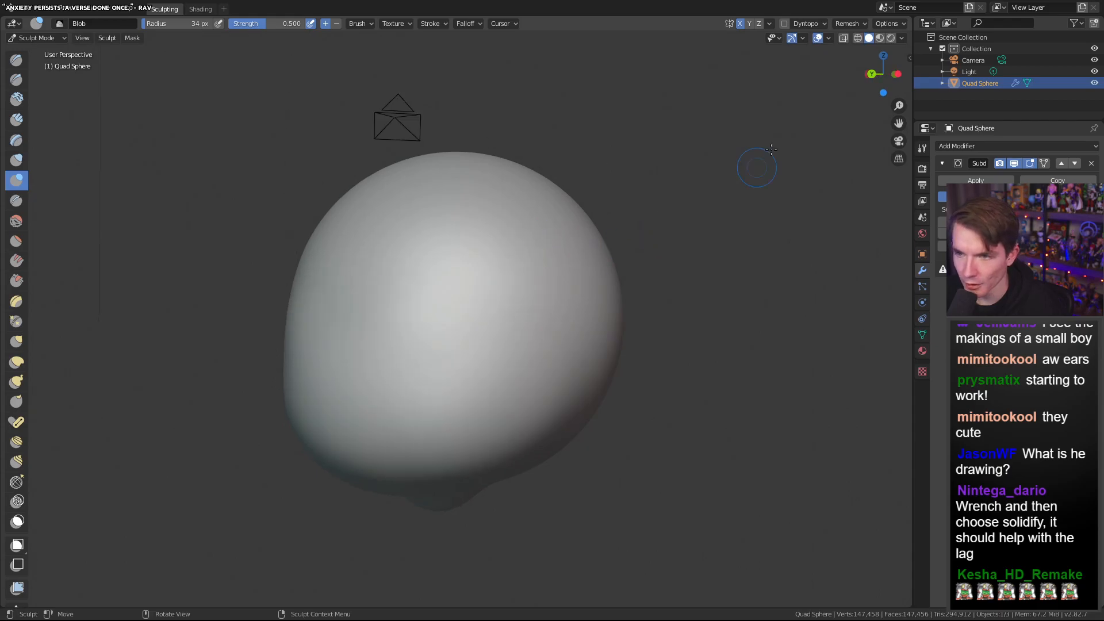
click(786, 23)
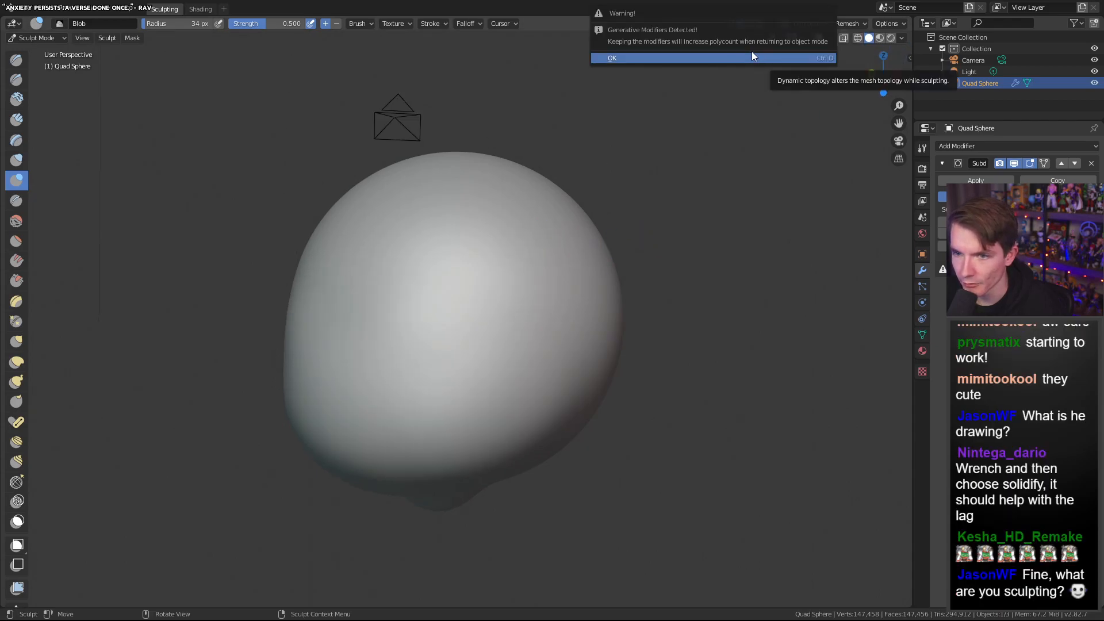
click(751, 53)
click(805, 23)
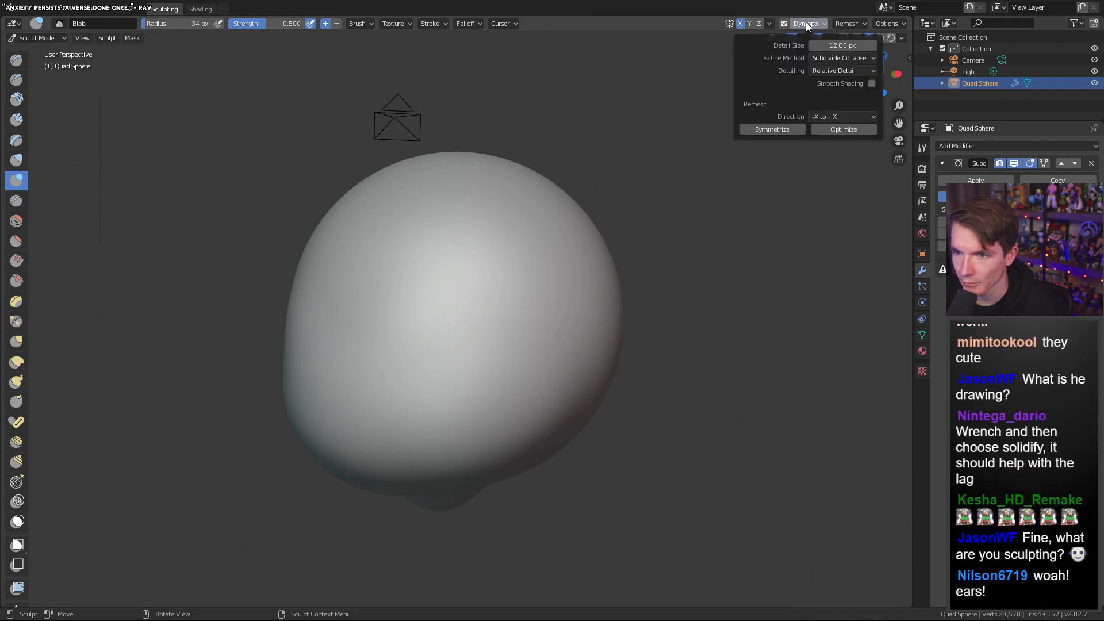
click(833, 69)
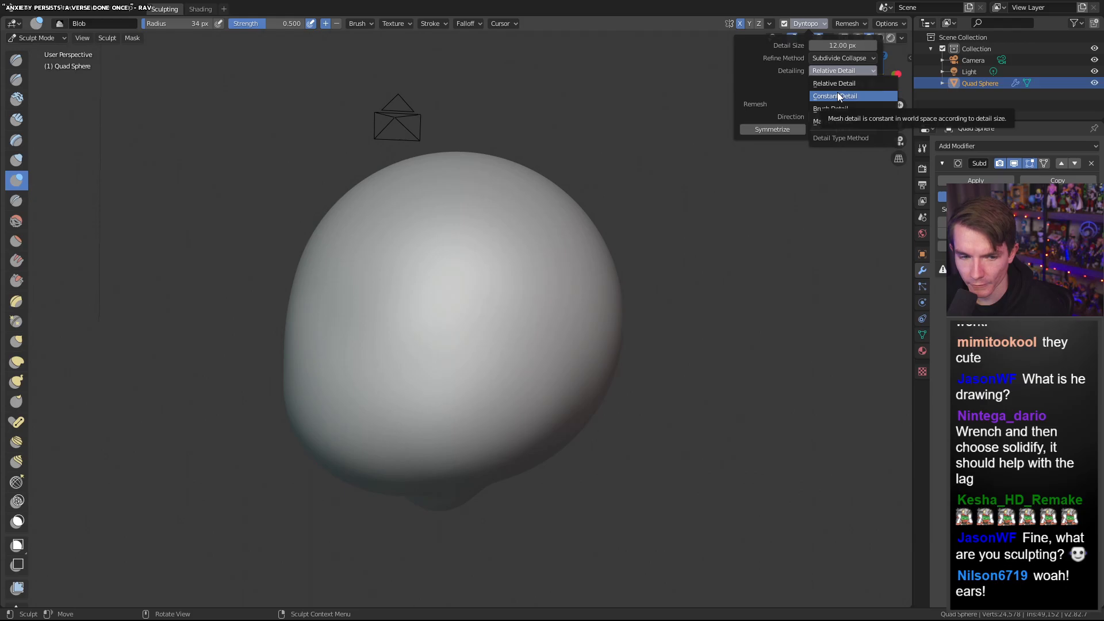
click(838, 95)
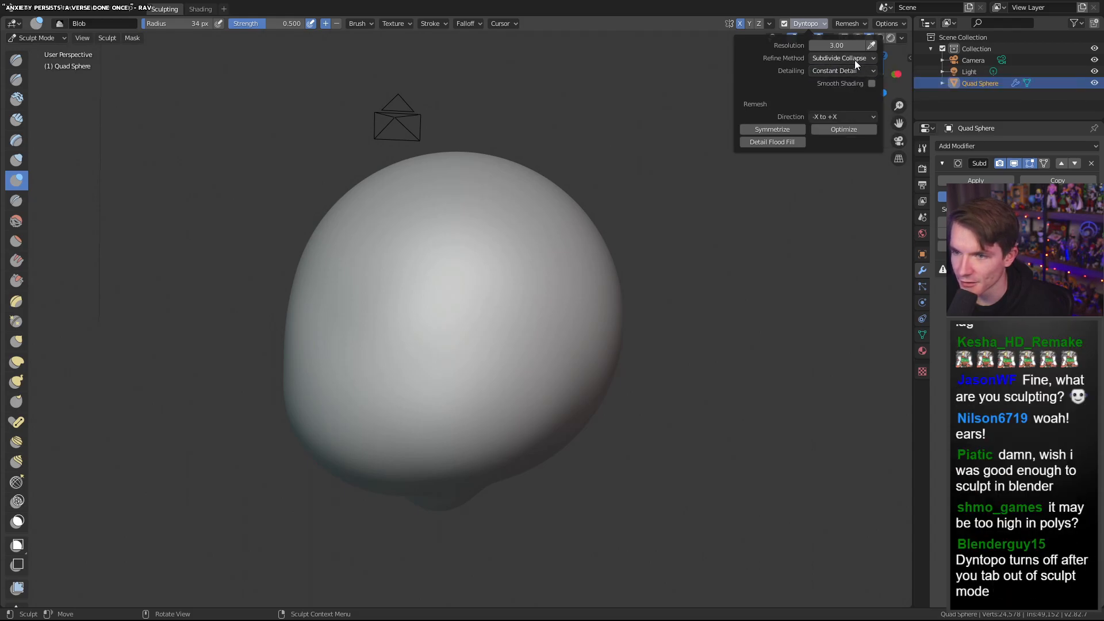
Try Blob strokes on the side of the head with Constant Detail at resolution 3.00, and undo them
drag(571, 323, 541, 403)
key(ctrl+z)
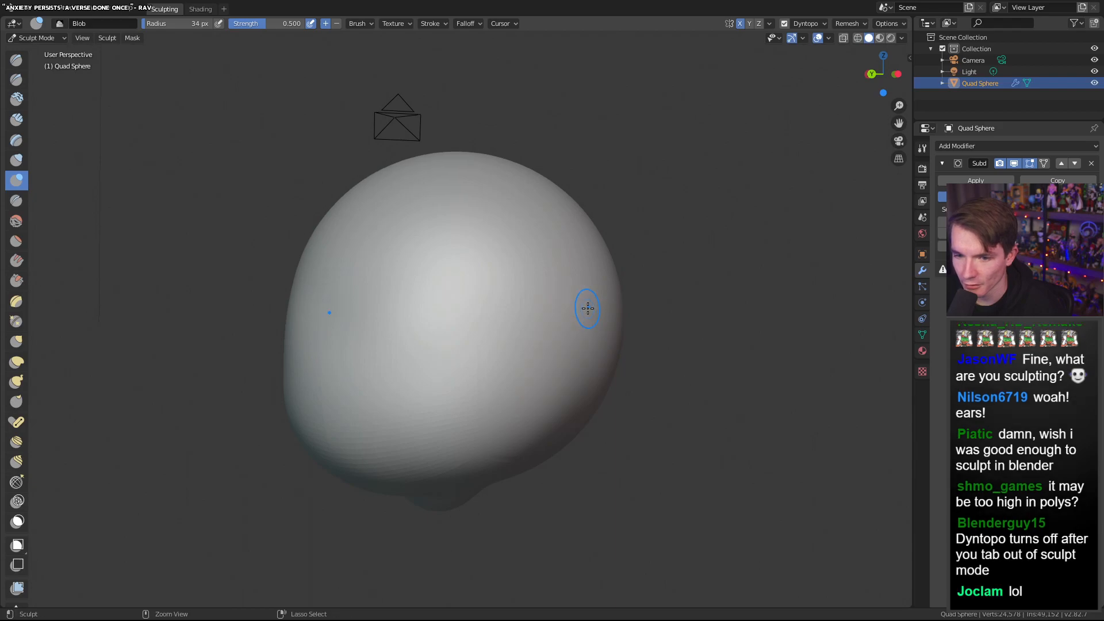
mouse_move(469, 301)
mouse_down()
mouse_move(525, 288)
mouse_move(555, 248)
mouse_up()
key(ctrl+z)
Switch dynamic topology to Relative Detail, try a long Blob stroke where the ear goes, and undo it
click(824, 24)
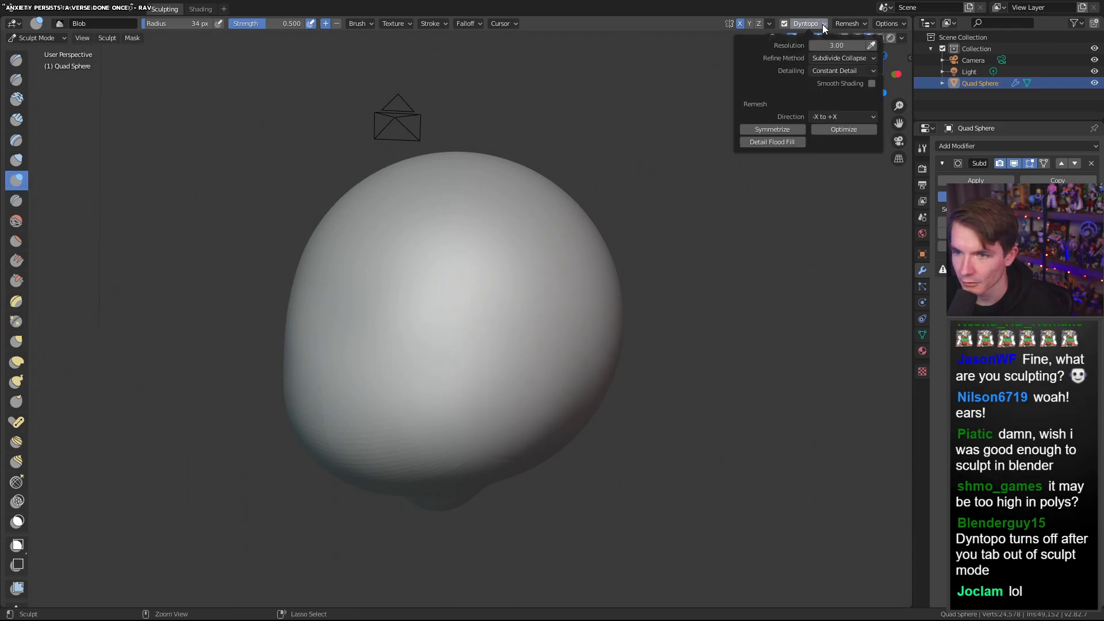
click(846, 59)
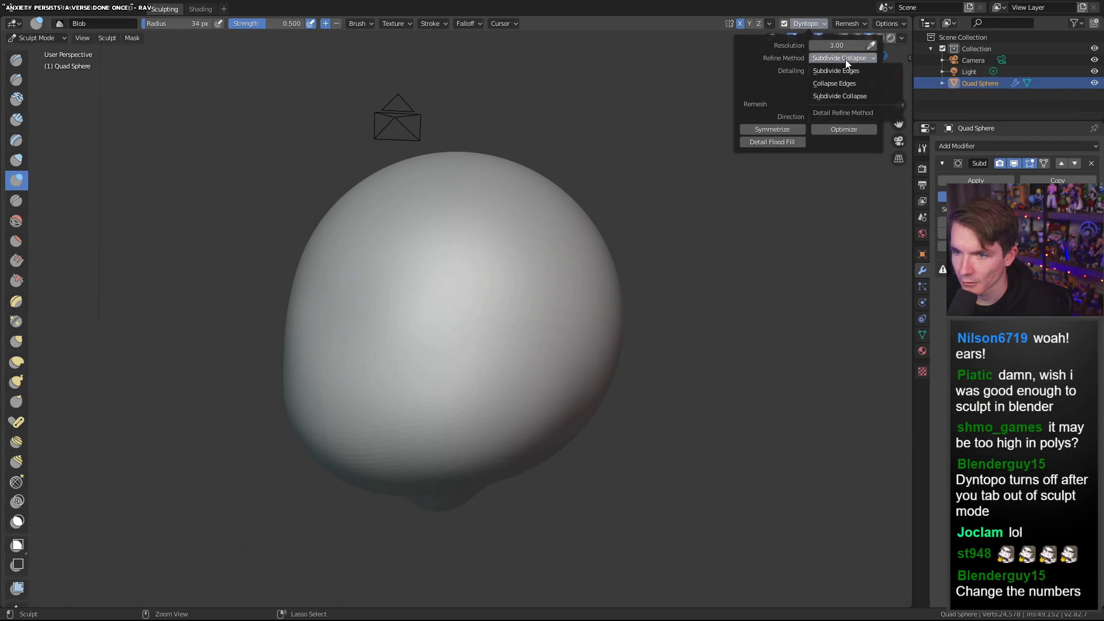
click(845, 60)
click(846, 69)
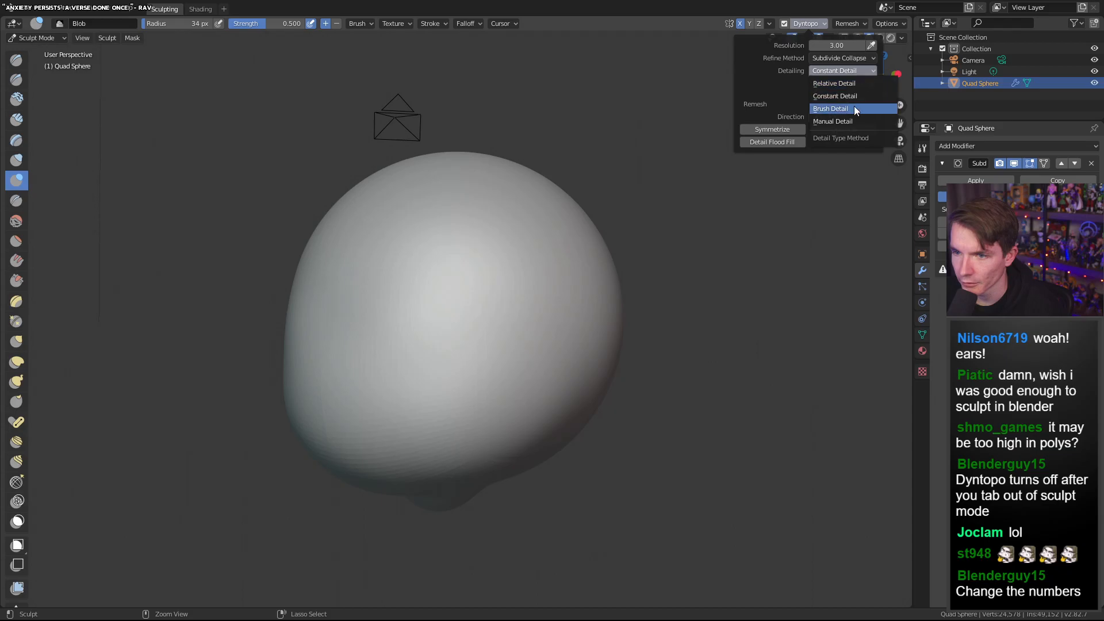
click(854, 84)
mouse_move(584, 274)
mouse_down()
mouse_move(538, 430)
mouse_move(542, 396)
mouse_up()
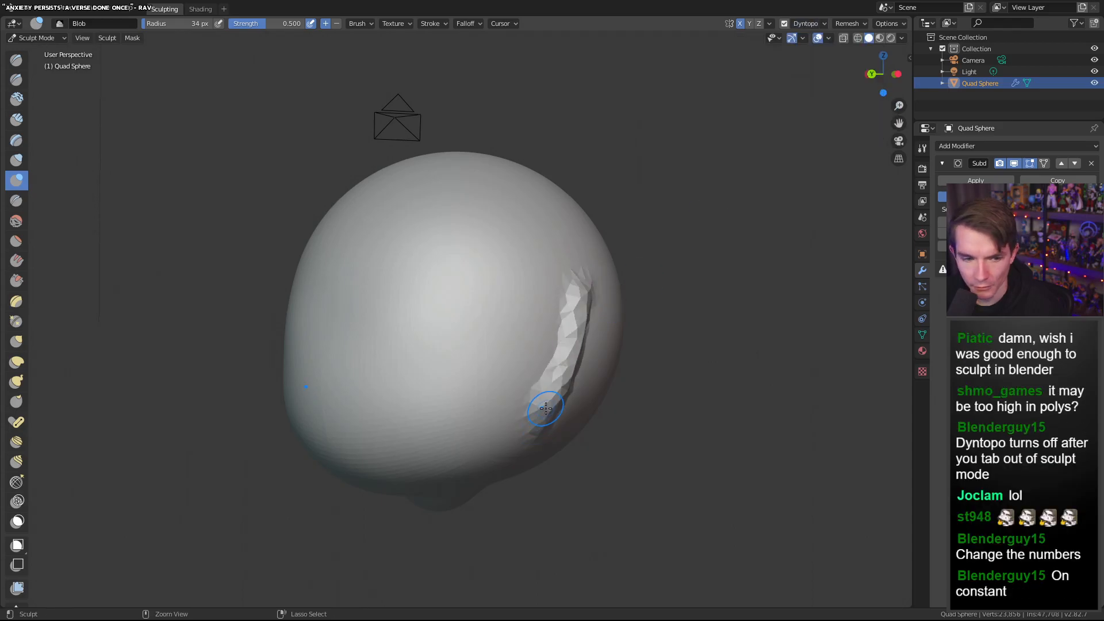
key(ctrl+z)
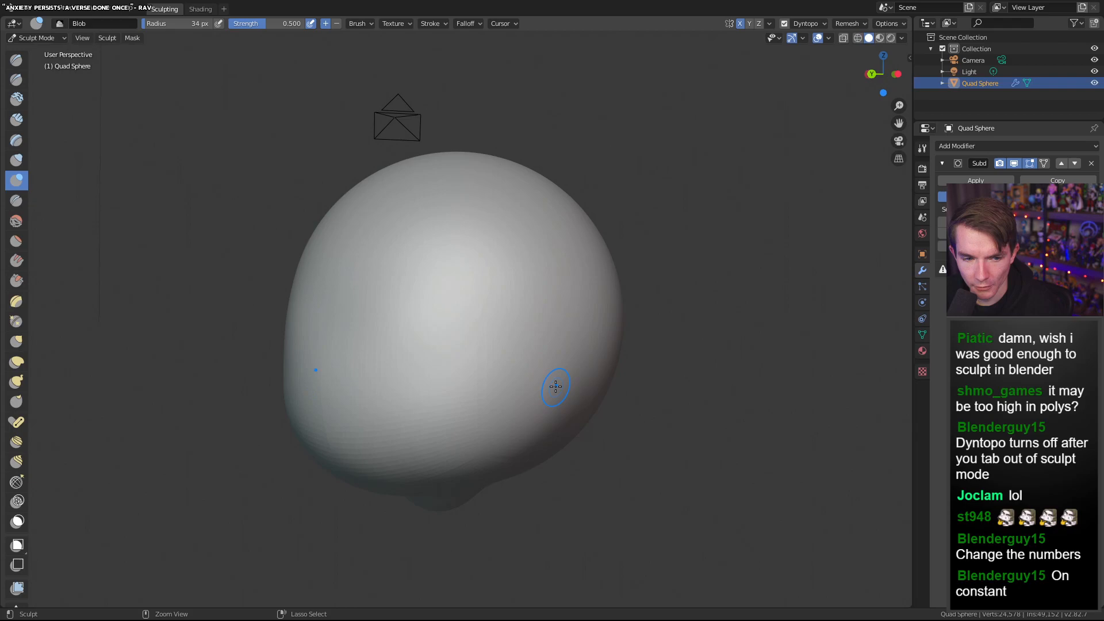
Set the relative detail size to 15.90 px, test a Blob stroke on the side of the head, and undo it
click(824, 23)
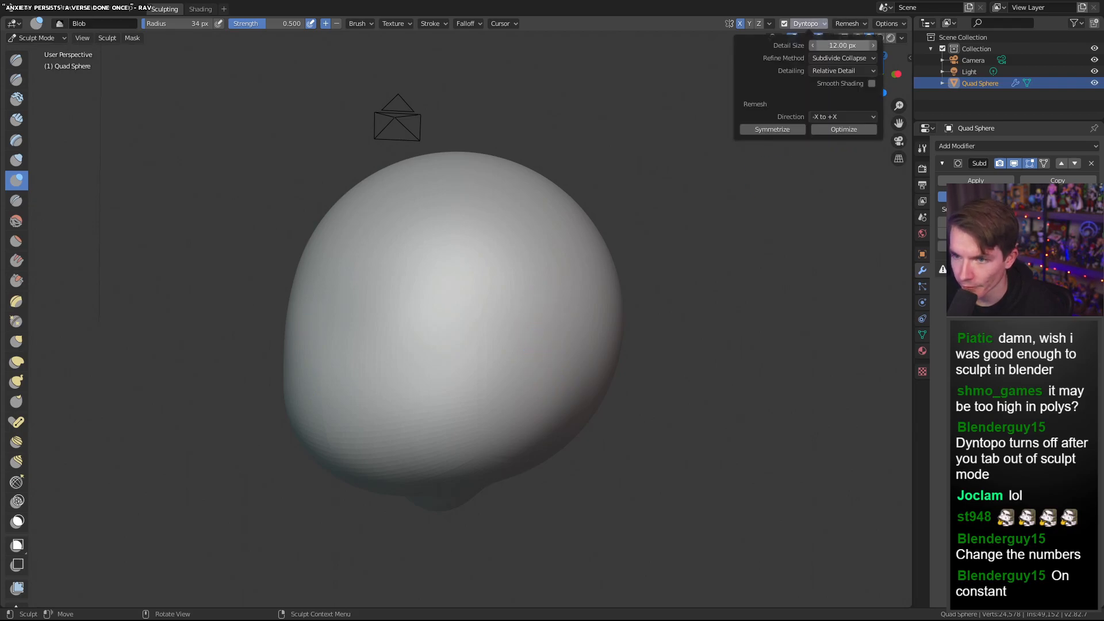
mouse_move(516, 288)
mouse_down()
mouse_move(530, 426)
mouse_move(555, 281)
mouse_move(541, 333)
mouse_up()
key(ctrl+z)
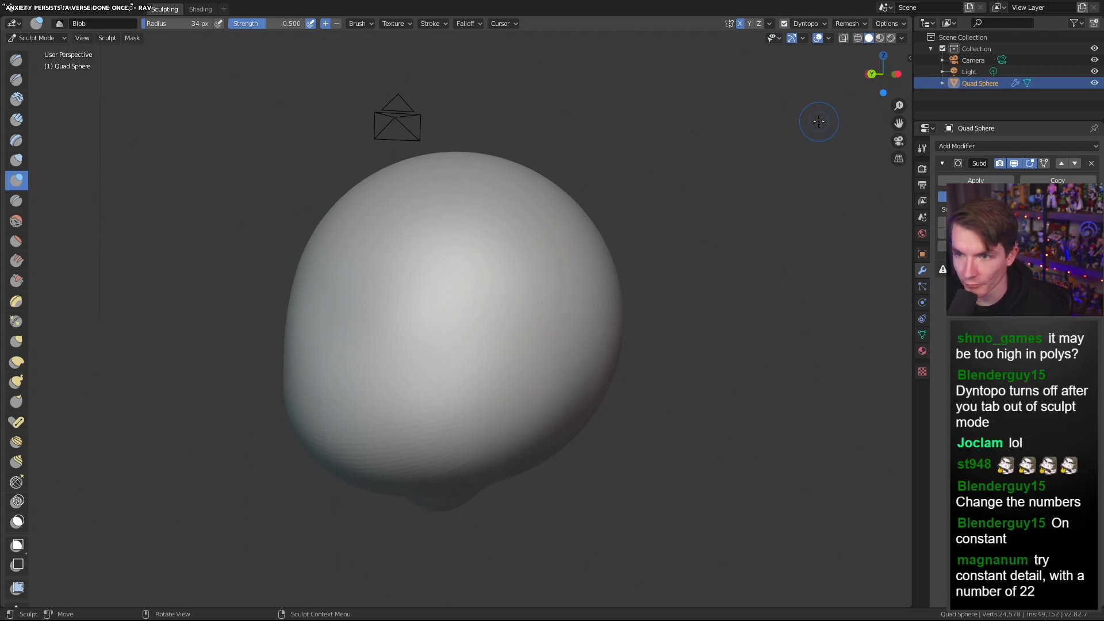
Set dynamic topology to Constant Detail with resolution 22.10, test a Blob stroke at the ear position, and undo it
click(823, 24)
click(856, 70)
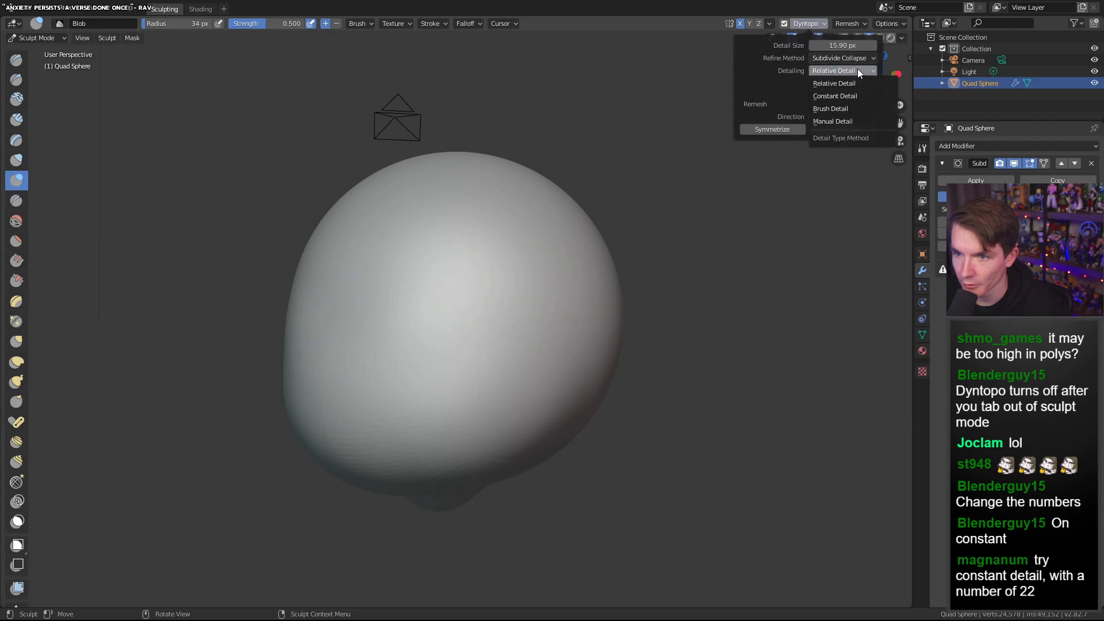
click(854, 94)
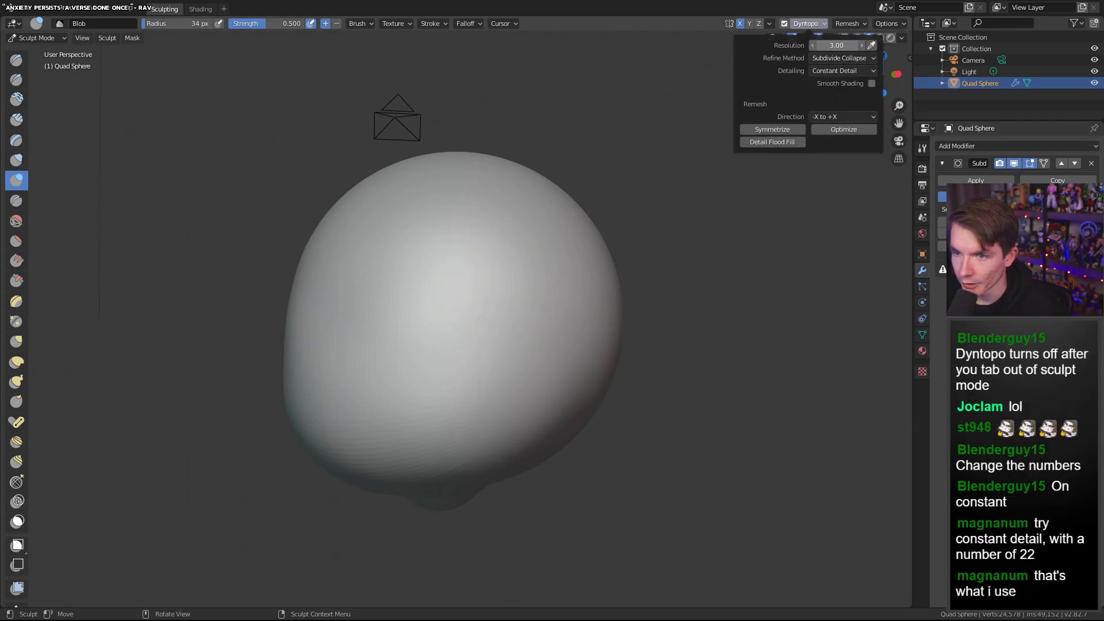
drag(837, 45, 847, 45)
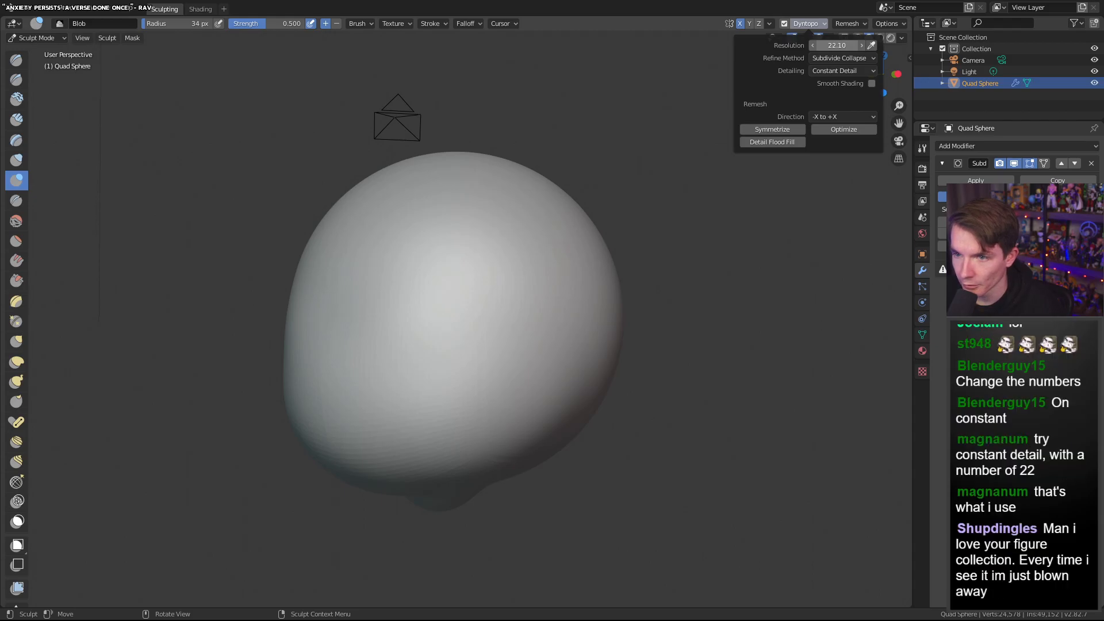
drag(564, 278, 526, 423)
key(ctrl+z)
Set the Blob brush radius to 65 px and turn to the side of the head
middle_drag(479, 275, 510, 291)
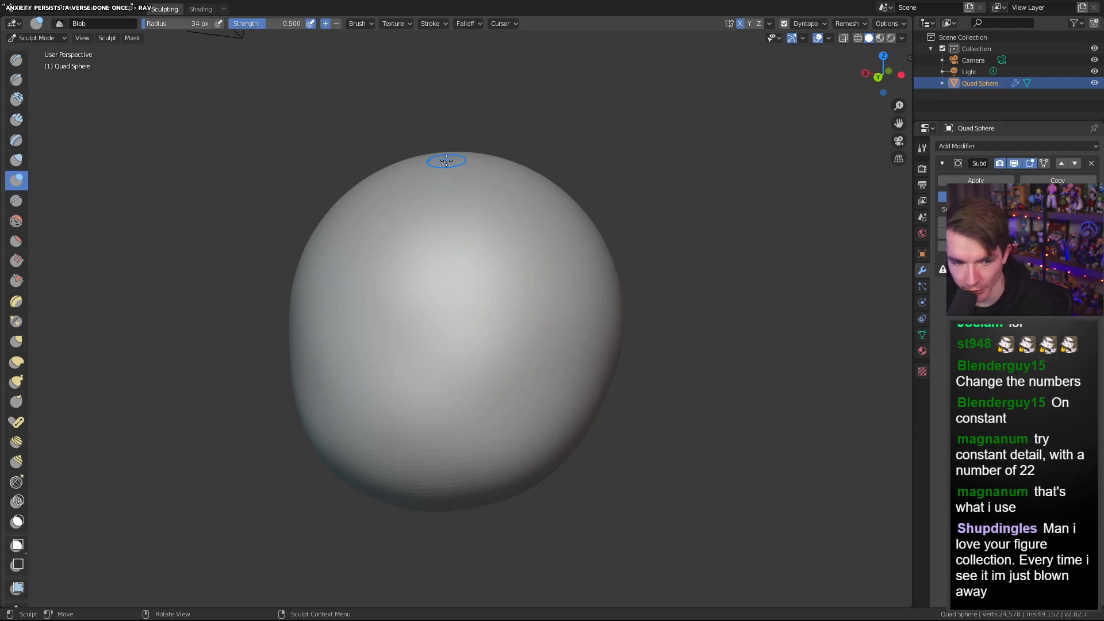
right_click(483, 156)
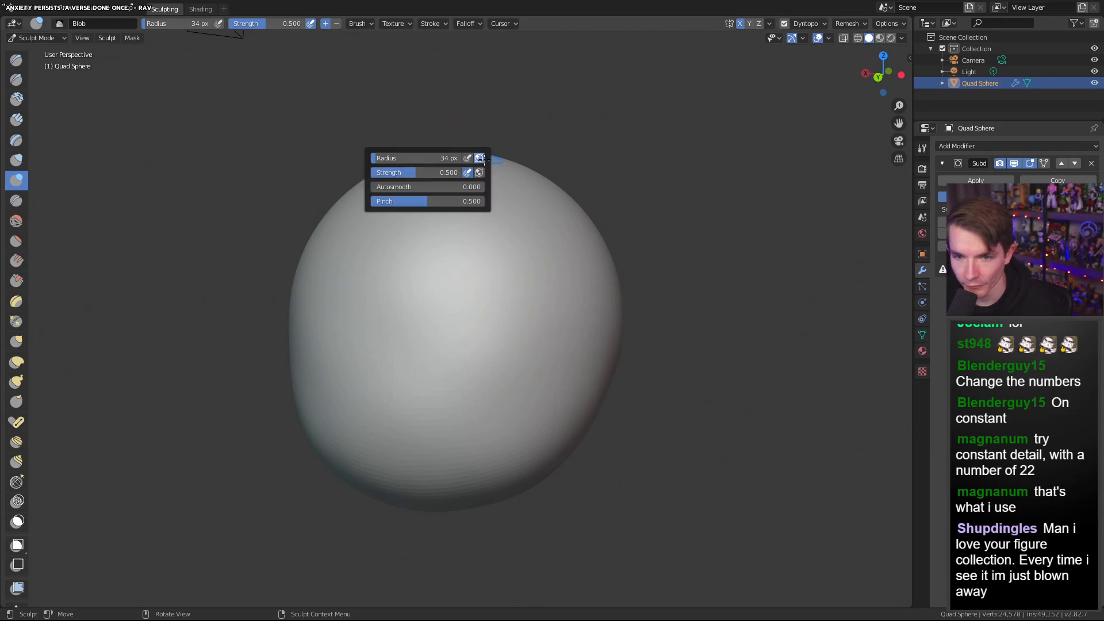
mouse_move(654, 308)
middle_down()
mouse_move(560, 266)
mouse_move(506, 323)
mouse_move(438, 347)
mouse_move(454, 378)
middle_up()
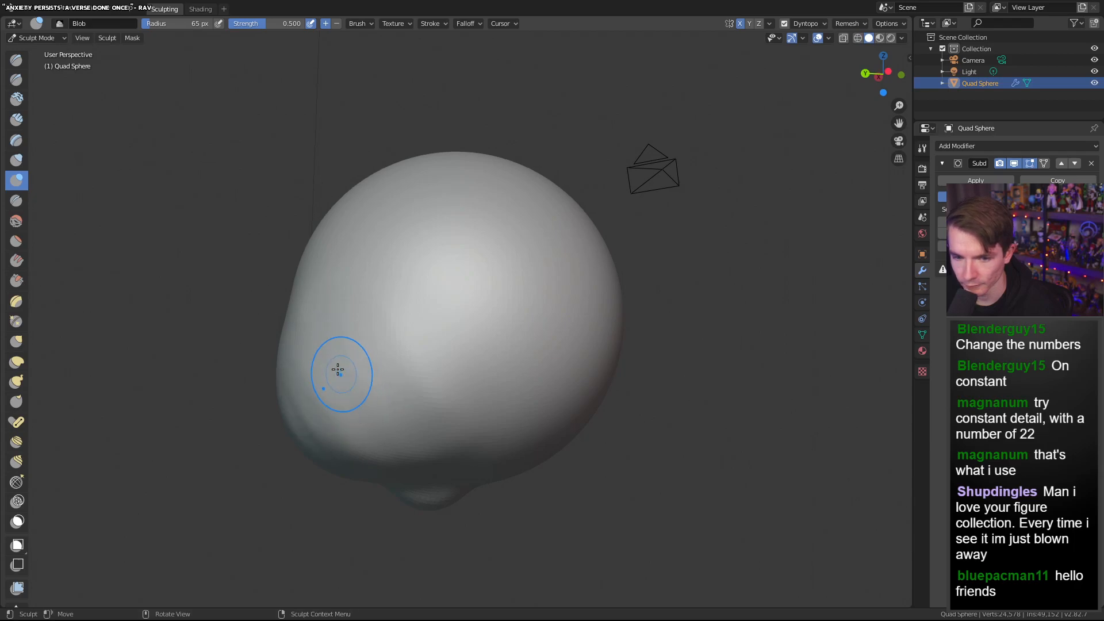
Set the brush radius to 196 px and smooth the cheeks and lower face of the head
right_click(398, 321)
drag(372, 328, 397, 327)
middle_drag(354, 247, 484, 273)
drag(553, 348, 556, 351)
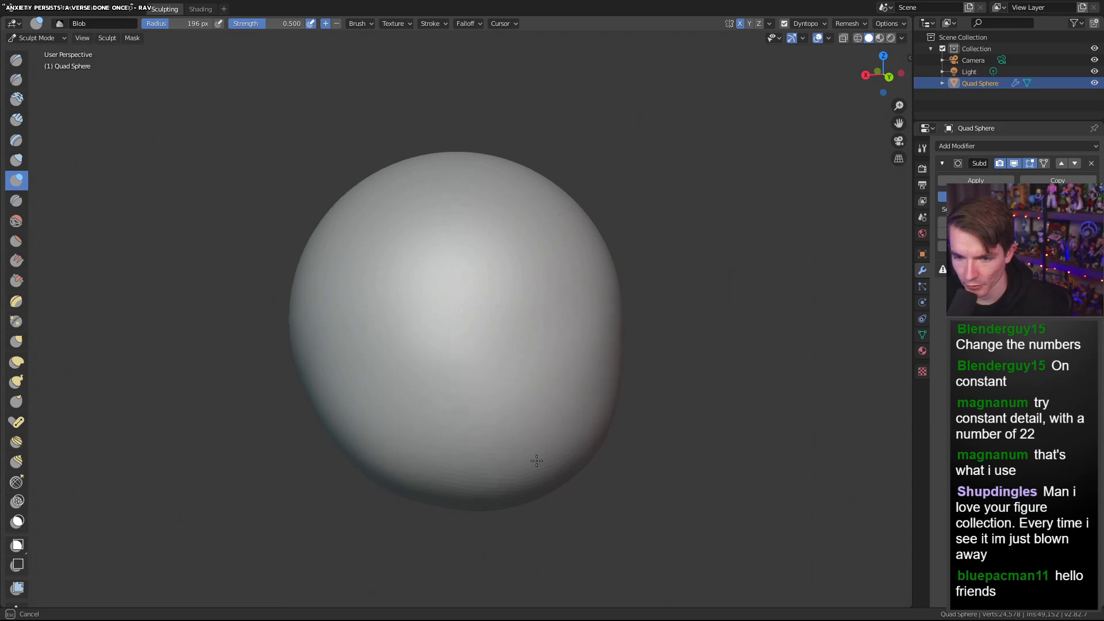
drag(576, 415, 495, 422)
middle_drag(496, 422, 417, 374)
mouse_move(460, 368)
shift+mouse_down()
mouse_move(335, 414)
mouse_move(449, 385)
shift+mouse_up()
mouse_move(488, 356)
middle_down()
mouse_move(431, 399)
mouse_move(547, 335)
mouse_move(466, 365)
middle_up()
drag(466, 365, 441, 395)
mouse_move(470, 379)
middle_down()
mouse_move(554, 378)
mouse_move(513, 382)
middle_up()
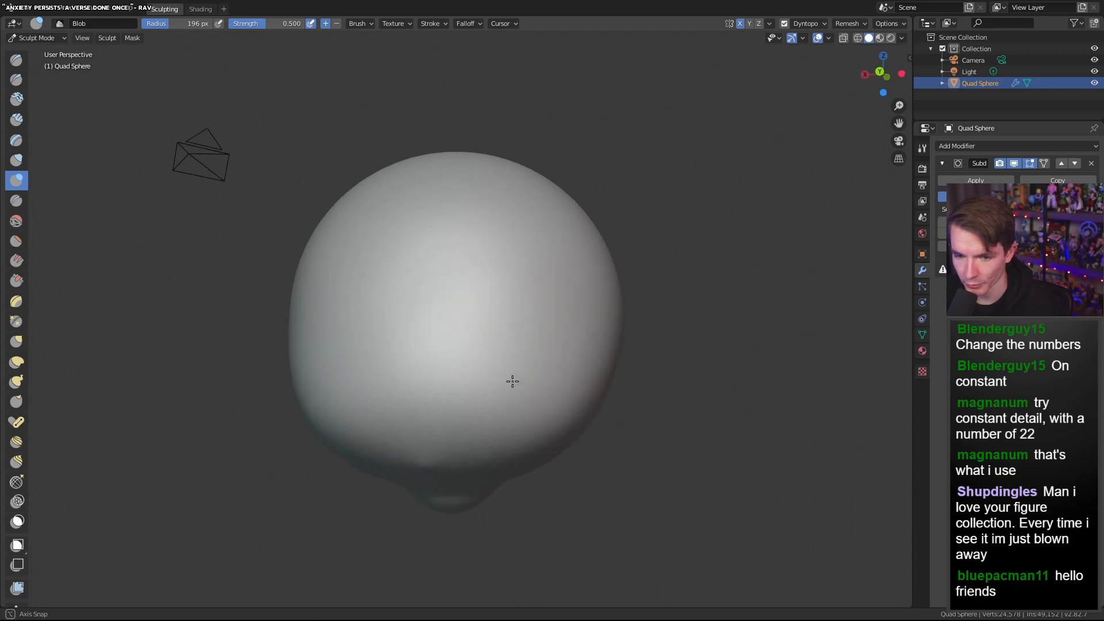
Smooth the chin bump and the sides of the jaw with the 196 px brush
drag(425, 463, 399, 469)
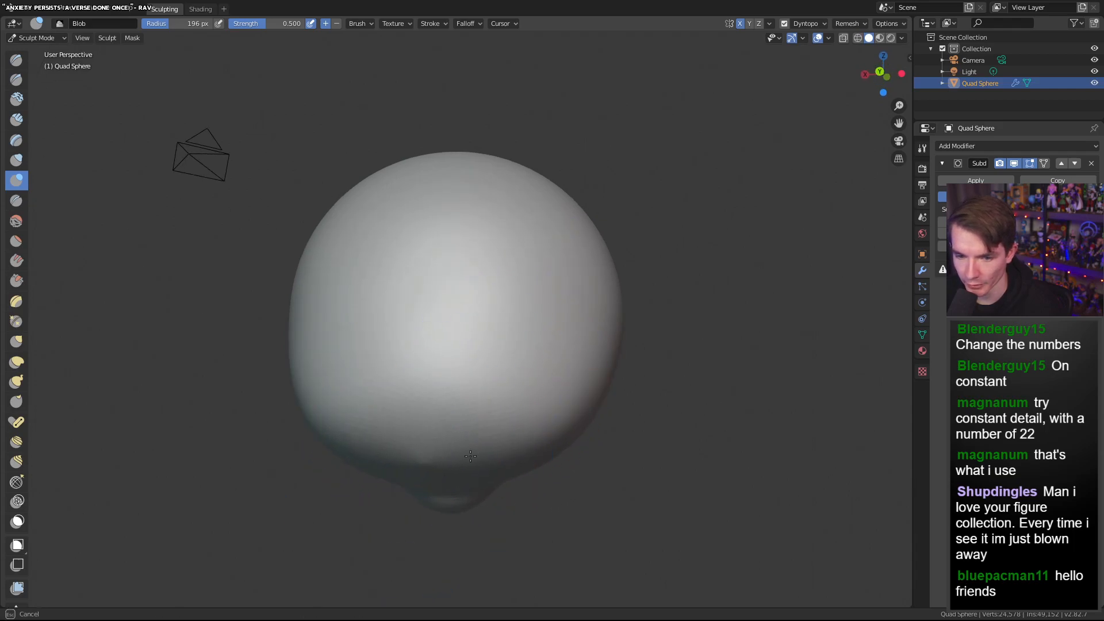
drag(465, 444, 487, 415)
middle_drag(499, 400, 629, 396)
drag(592, 415, 613, 400)
mouse_move(704, 355)
middle_down()
mouse_move(491, 374)
mouse_move(323, 342)
middle_up()
drag(323, 343, 318, 363)
mouse_move(610, 369)
middle_down()
mouse_move(535, 360)
mouse_move(499, 338)
mouse_move(503, 326)
mouse_move(525, 326)
mouse_move(509, 359)
mouse_move(555, 353)
mouse_move(557, 341)
middle_up()
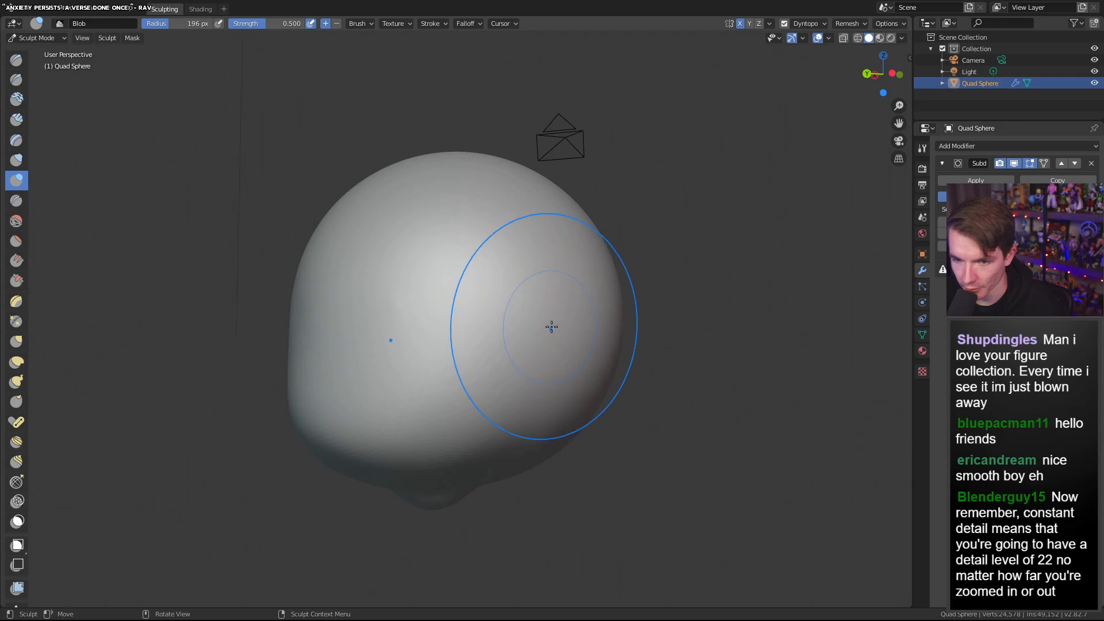
Set the Blob brush radius to 87 px and turn the head to find the ear position
right_click(477, 253)
drag(472, 273, 398, 272)
mouse_move(572, 343)
middle_down()
mouse_move(596, 341)
mouse_move(510, 321)
mouse_move(562, 340)
mouse_move(520, 340)
middle_up()
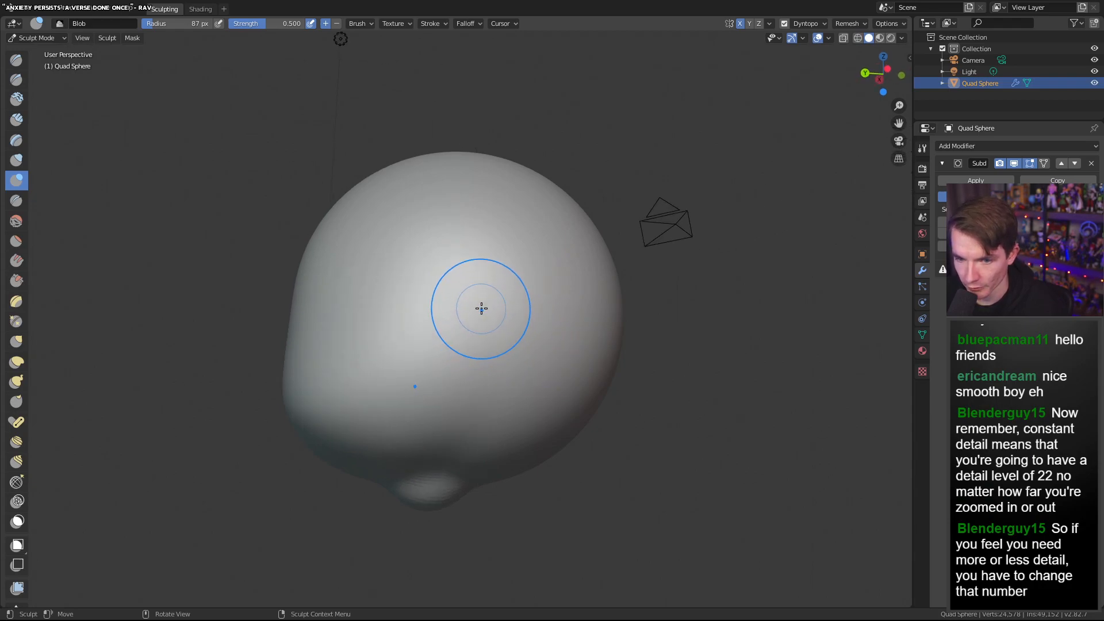
middle_drag(474, 375, 522, 392)
mouse_move(584, 337)
middle_down()
mouse_move(686, 322)
mouse_move(662, 322)
middle_up()
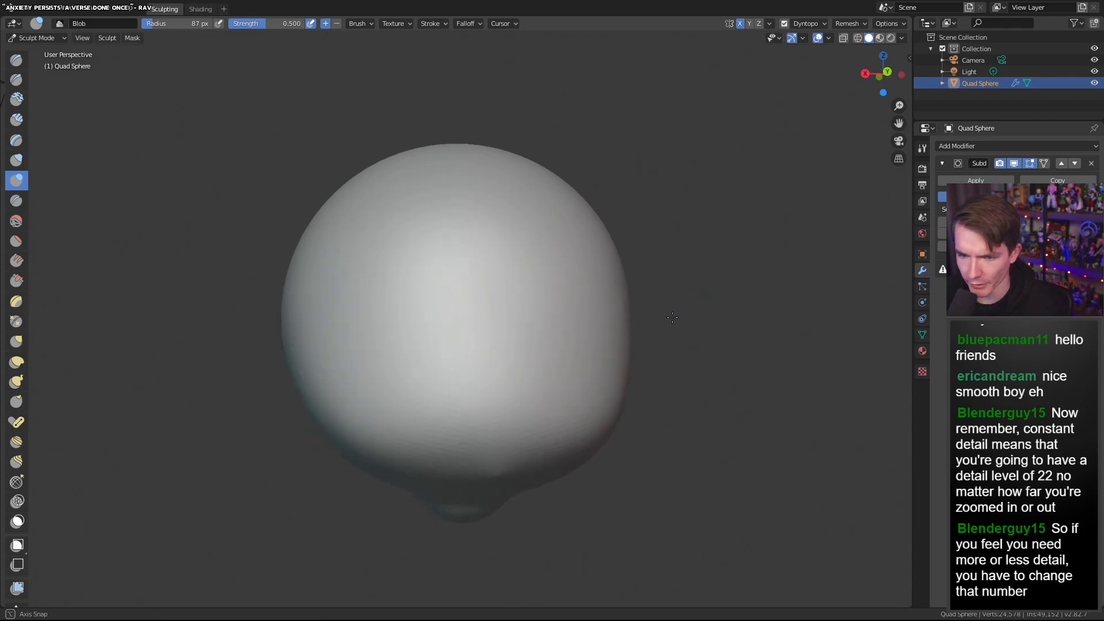
scroll(663, 322, down, 3)
mouse_move(577, 274)
middle_down()
mouse_move(529, 288)
mouse_move(481, 271)
middle_up()
scroll(538, 314, up, 3)
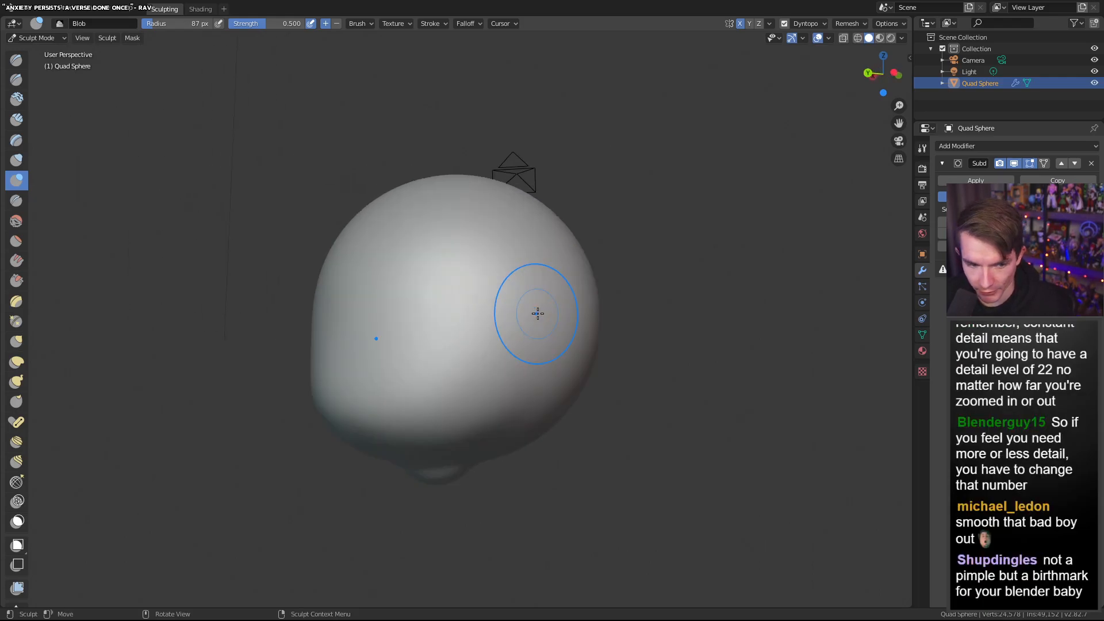
middle_drag(538, 314, 493, 313)
scroll(478, 354, up, 2)
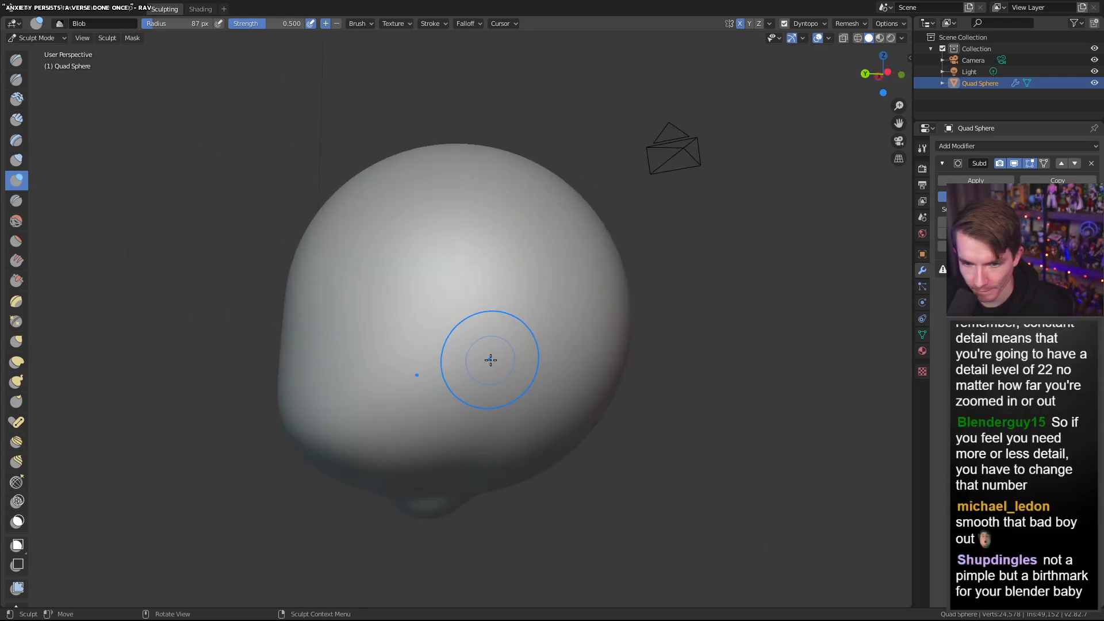
Set the Blob brush radius to 68 px and stroke a bean-shaped ear onto the side of the head
right_click(459, 361)
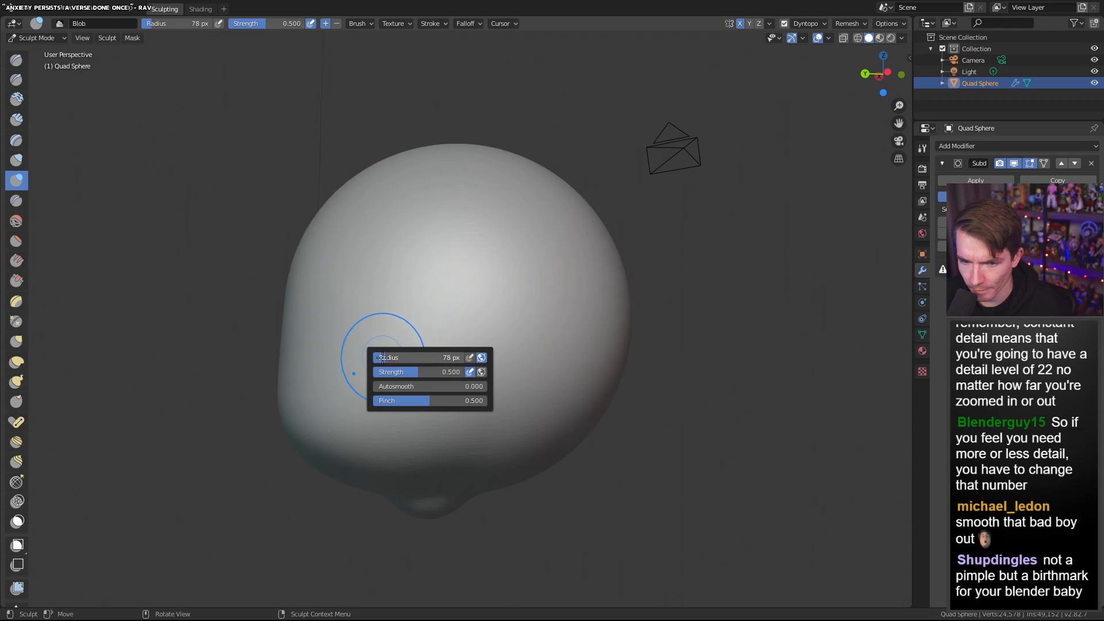
drag(383, 357, 368, 358)
mouse_move(525, 297)
middle_down()
mouse_move(609, 296)
mouse_move(485, 311)
mouse_move(572, 312)
mouse_move(537, 313)
mouse_move(499, 369)
mouse_move(461, 370)
middle_up()
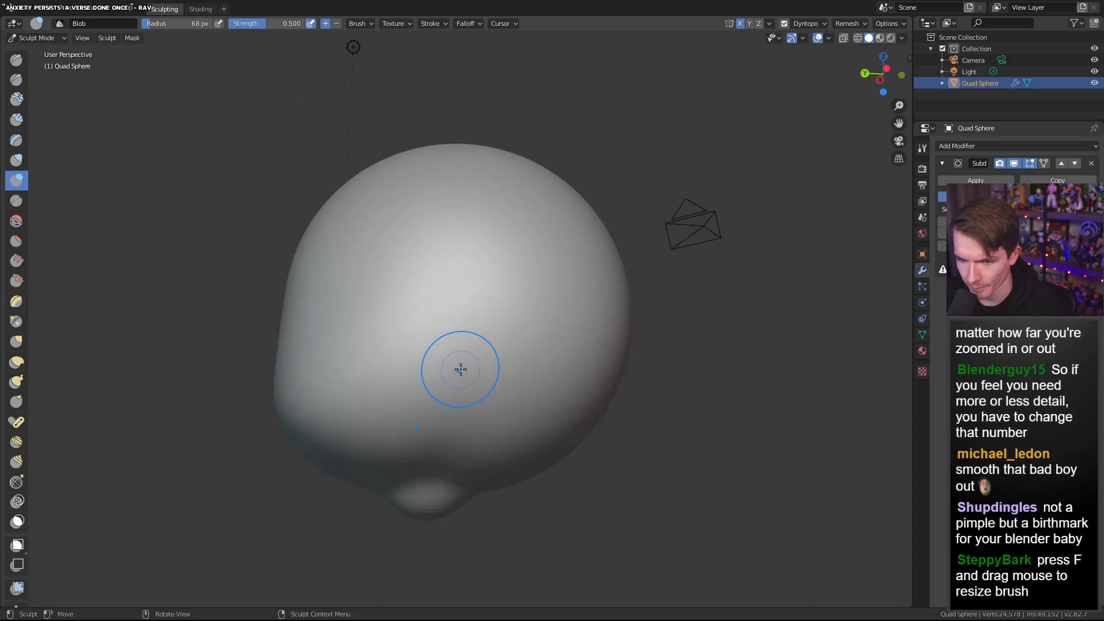
mouse_move(446, 390)
mouse_down()
mouse_move(471, 316)
mouse_move(446, 385)
mouse_up()
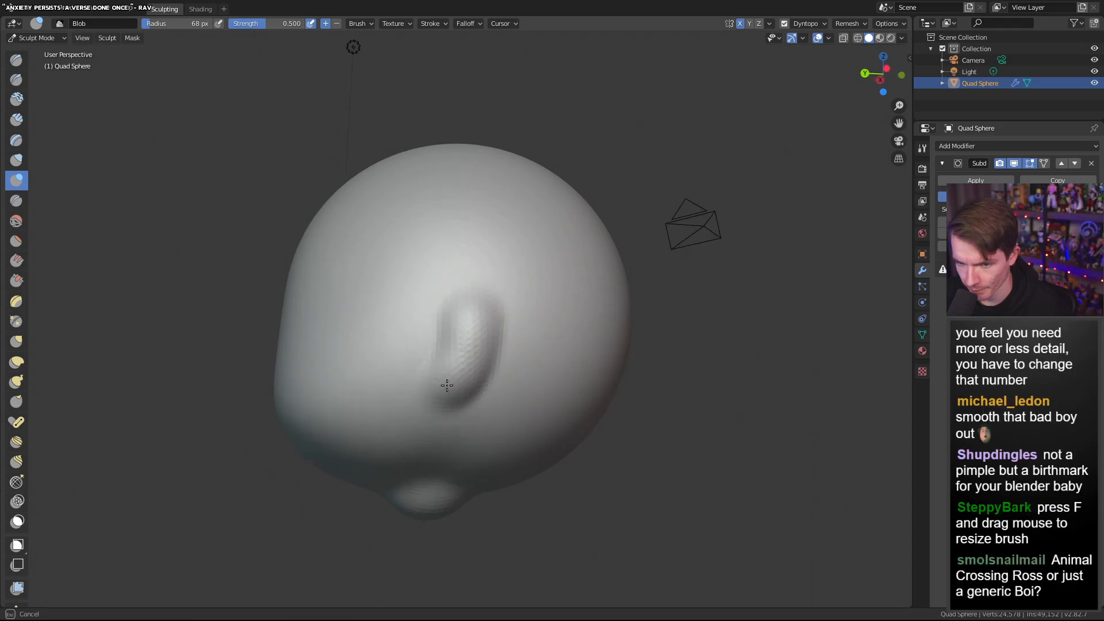
drag(470, 313, 446, 393)
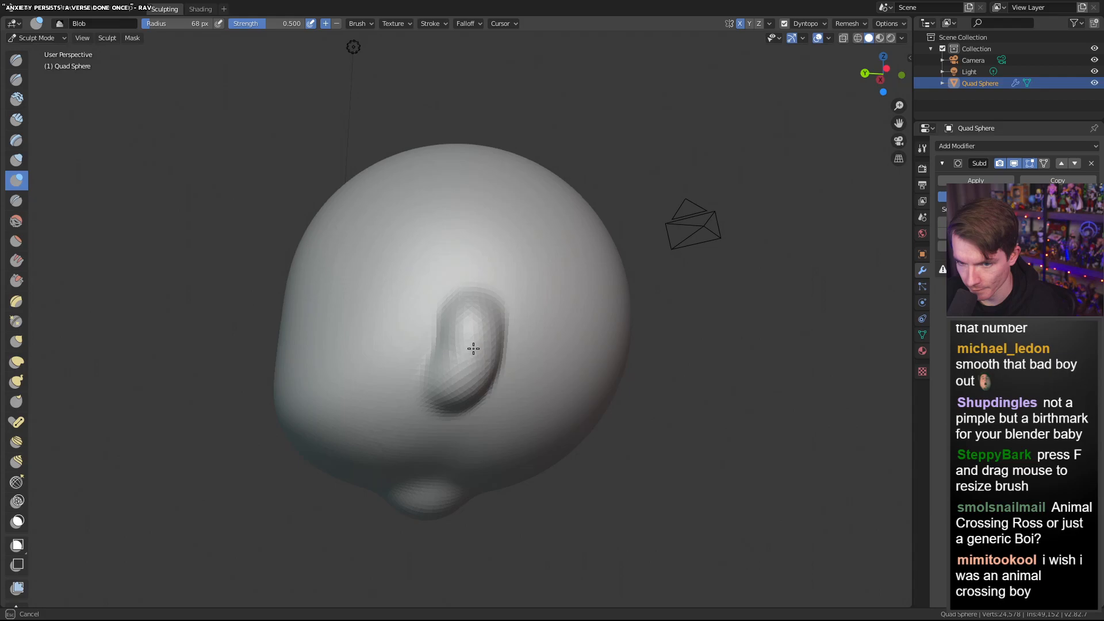
Build the ear outward with more Blob strokes until it is a rounded lobe projecting from the head
mouse_move(462, 373)
middle_down()
mouse_move(560, 374)
mouse_move(485, 374)
middle_up()
mouse_move(544, 333)
mouse_down()
mouse_move(515, 402)
mouse_move(550, 368)
mouse_up()
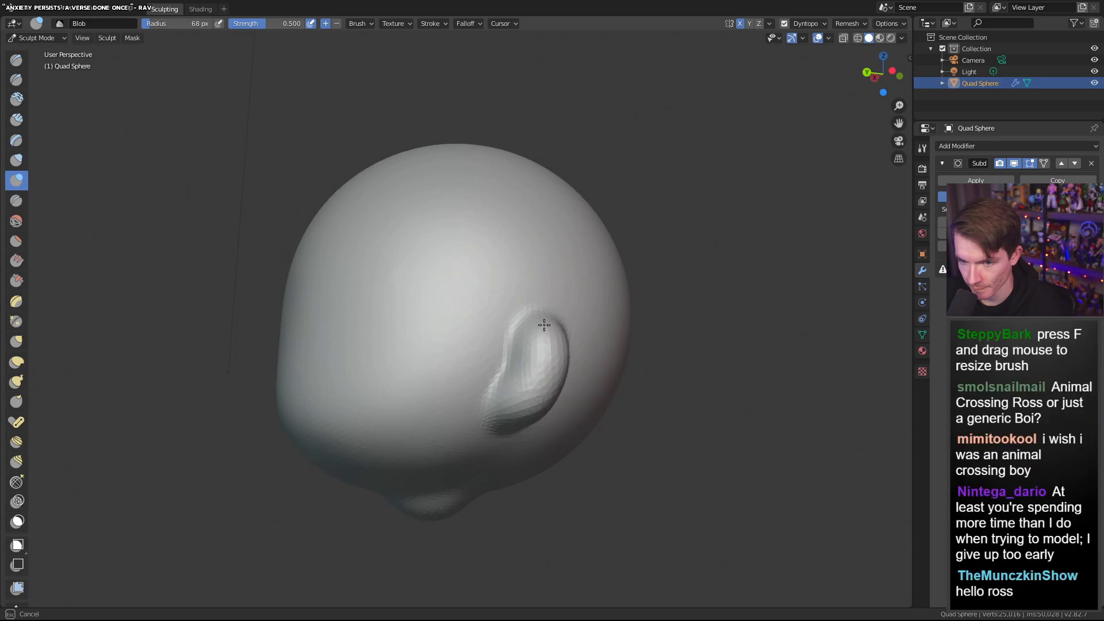
mouse_move(516, 410)
middle_down()
mouse_move(576, 433)
mouse_move(869, 379)
mouse_move(618, 387)
mouse_move(721, 384)
mouse_move(651, 402)
middle_up()
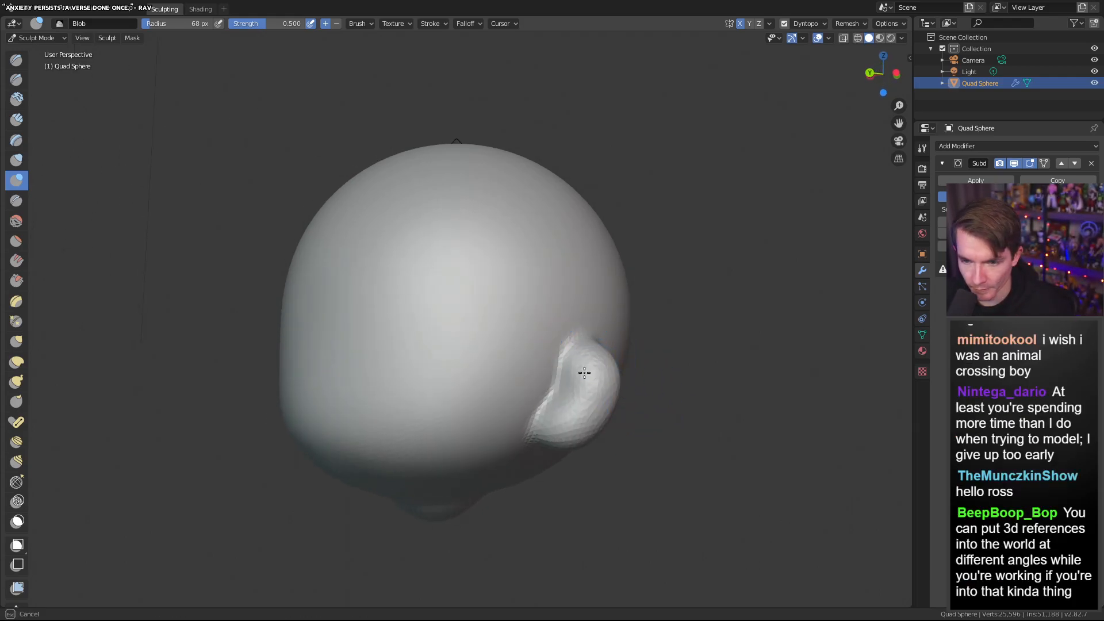
middle_drag(700, 374, 549, 329)
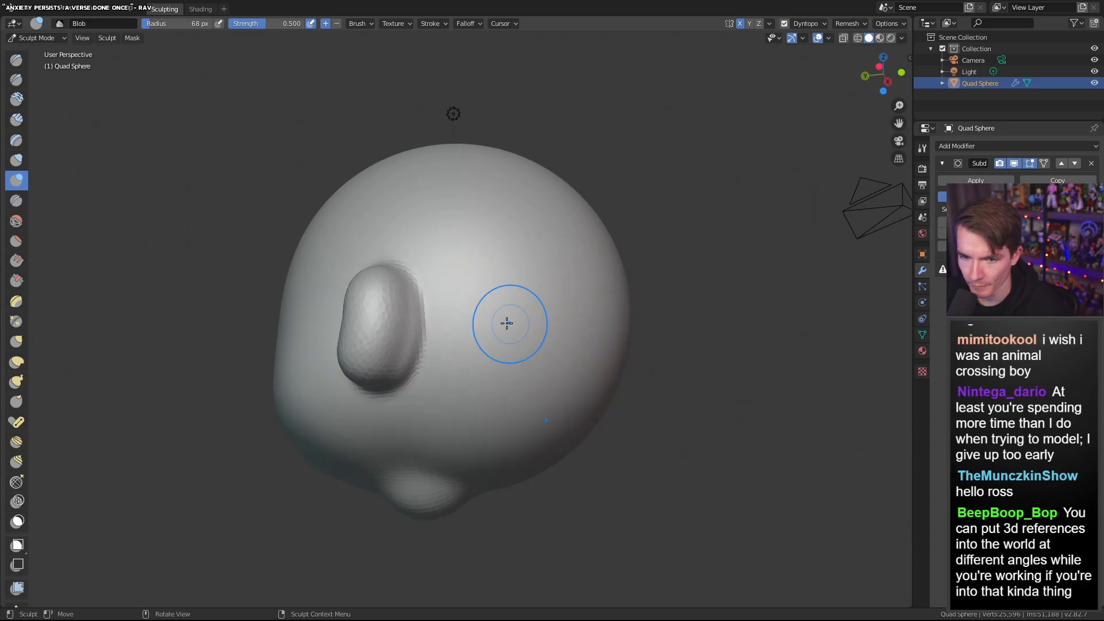
mouse_move(487, 346)
middle_down()
mouse_move(641, 377)
mouse_move(589, 387)
mouse_move(506, 380)
mouse_move(569, 375)
mouse_move(481, 377)
mouse_move(542, 424)
mouse_move(651, 433)
mouse_move(559, 426)
middle_up()
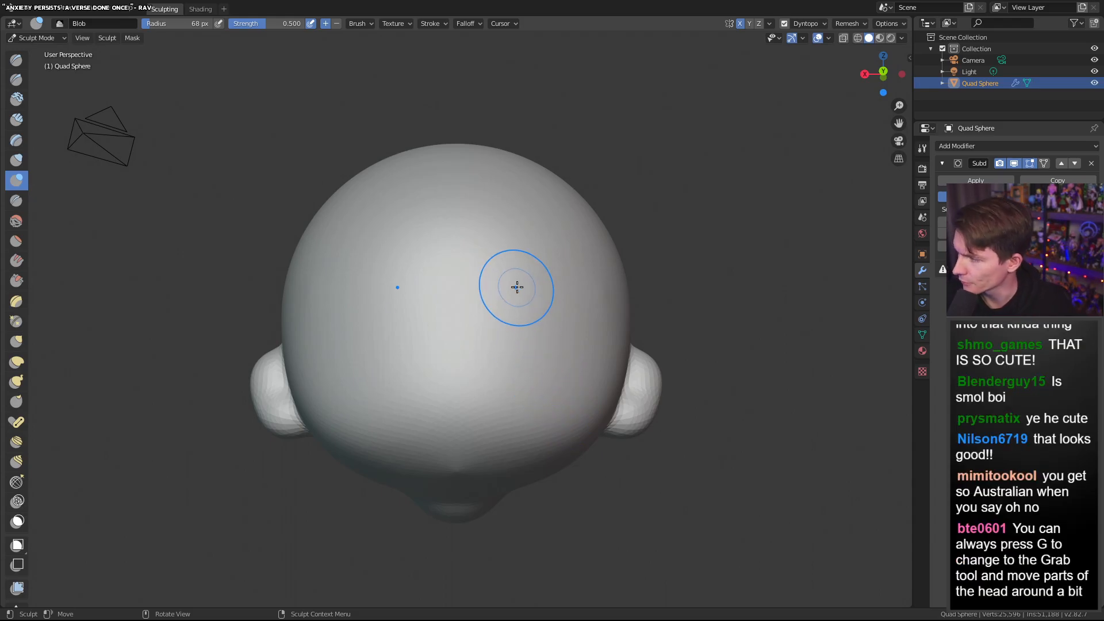
Try a Blob stroke across the lower face with the 68 px brush and undo it
mouse_move(517, 287)
middle_down()
mouse_move(523, 330)
mouse_move(557, 310)
mouse_move(547, 286)
mouse_move(450, 286)
mouse_move(501, 377)
middle_up()
drag(500, 378, 402, 393)
key(ctrl+z)
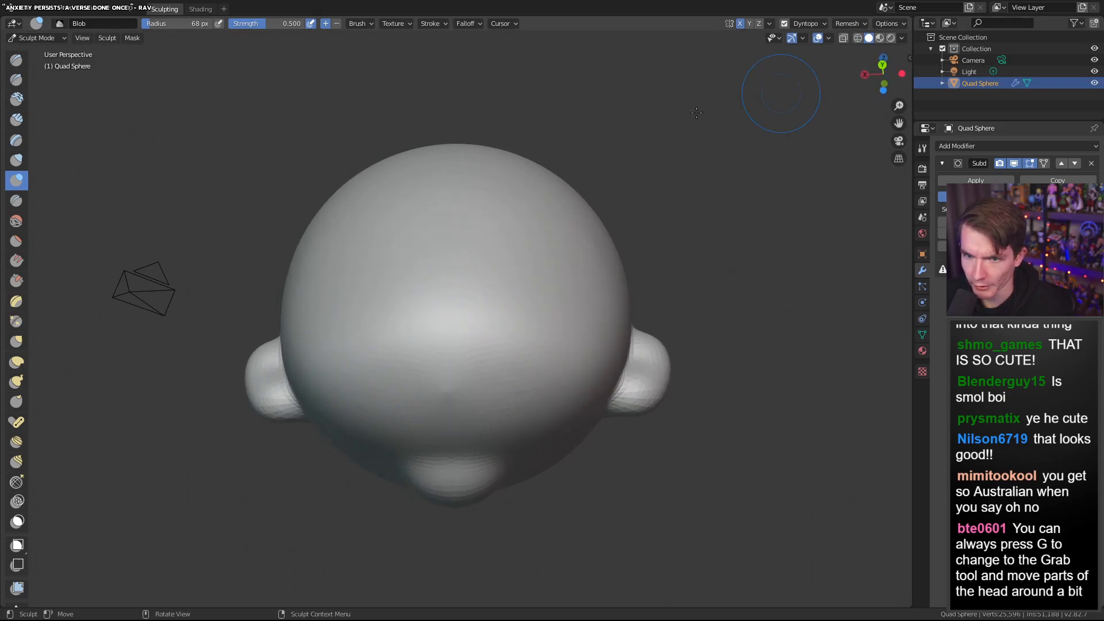
Set the Blob brush radius to 149 px and build up the mouth area of the lower face
right_click(333, 169)
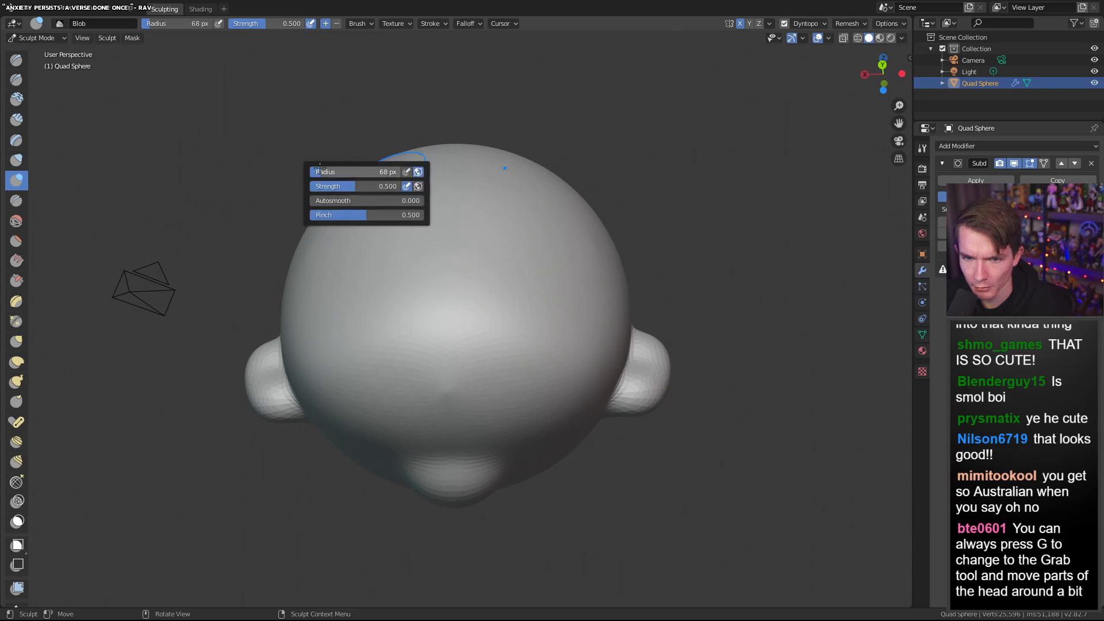
drag(341, 173, 354, 173)
drag(397, 385, 509, 393)
key(ctrl+z)
middle_drag(468, 330, 469, 442)
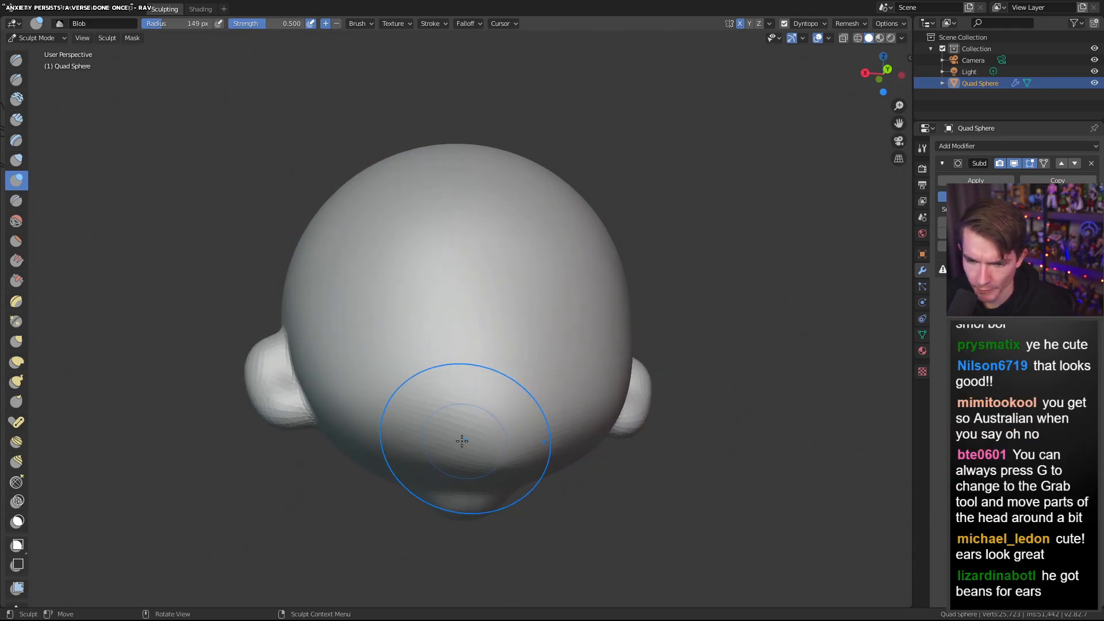
Examine the head's overall shape, jaw profile and ears from the front and both sides
middle_drag(548, 456, 364, 419)
middle_drag(442, 416, 398, 428)
middle_drag(516, 407, 535, 442)
scroll(506, 434, down, 3)
mouse_move(426, 395)
middle_down()
mouse_move(391, 382)
mouse_move(583, 405)
middle_up()
scroll(416, 380, up, 4)
mouse_move(566, 451)
middle_down()
mouse_move(291, 481)
mouse_move(168, 455)
mouse_move(495, 466)
mouse_move(328, 395)
mouse_move(442, 375)
middle_up()
scroll(472, 460, down, 4)
scroll(580, 447, up, 3)
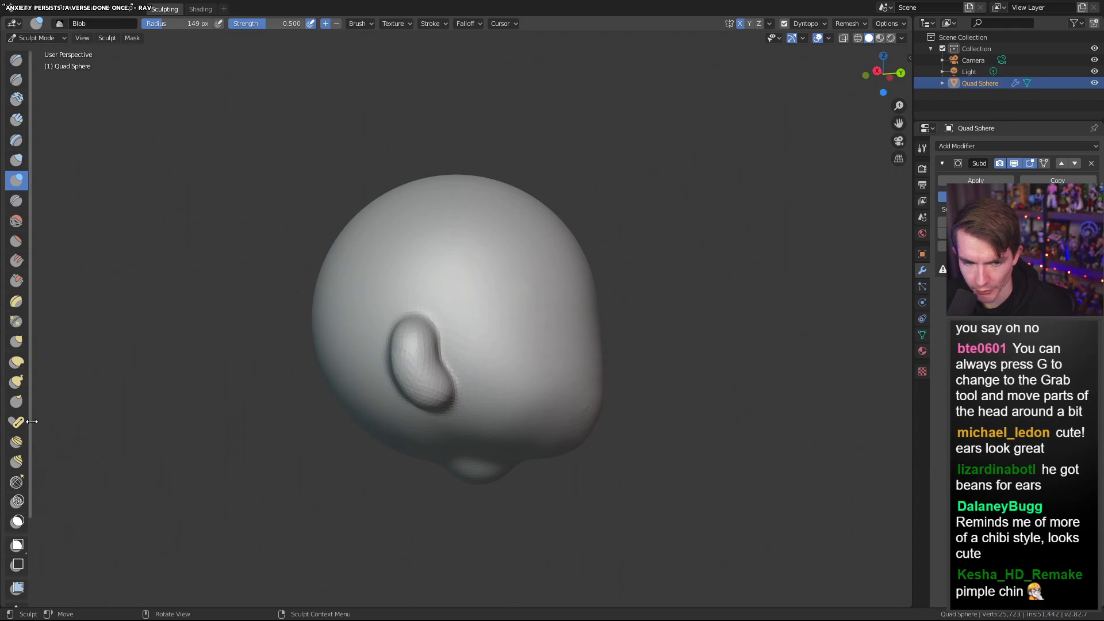
Reshape the face and jaw with the Elastic Deform brush, giving the head a narrower, more pointed chin
click(17, 363)
mouse_move(345, 395)
middle_down()
mouse_move(259, 389)
mouse_move(382, 387)
mouse_move(339, 367)
middle_up()
drag(339, 367, 314, 352)
mouse_move(309, 331)
middle_down()
mouse_move(389, 419)
mouse_move(355, 389)
middle_up()
mouse_move(575, 399)
middle_down()
mouse_move(431, 370)
mouse_move(520, 370)
middle_up()
mouse_move(333, 360)
mouse_down()
mouse_move(294, 328)
mouse_move(339, 274)
mouse_up()
mouse_move(665, 346)
middle_down()
mouse_move(571, 343)
mouse_move(627, 343)
mouse_move(573, 335)
mouse_move(540, 313)
mouse_move(558, 368)
mouse_move(662, 335)
mouse_move(626, 364)
middle_up()
scroll(648, 353, down, 1)
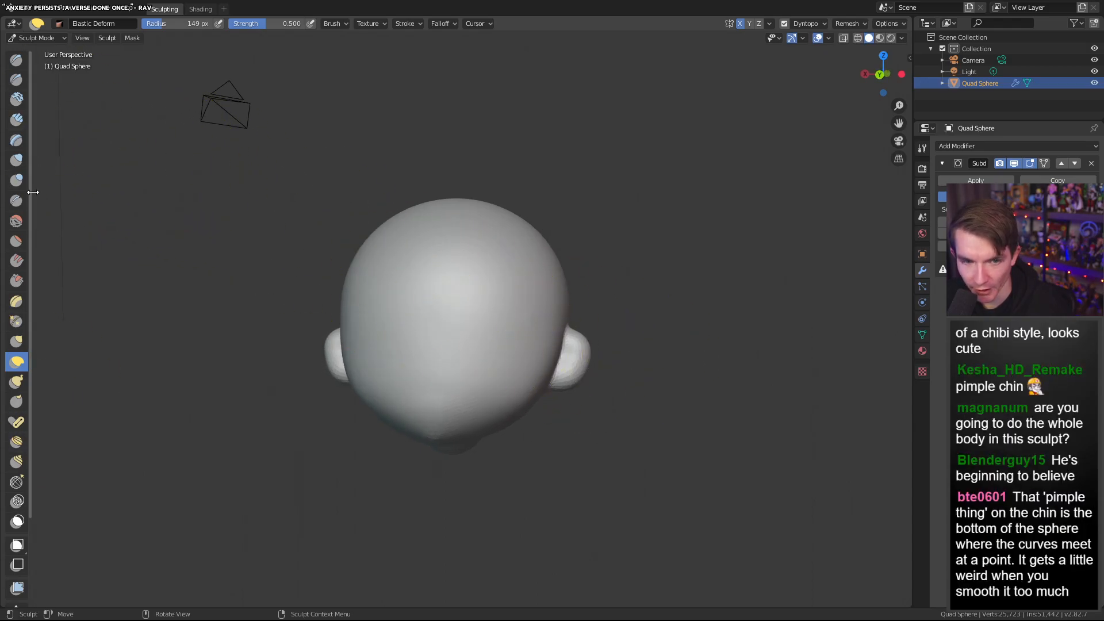
Swell the neck stub under the head into a large rounded bump with the Inflate/Deflate brush
click(22, 164)
mouse_move(284, 370)
middle_down()
mouse_move(304, 205)
mouse_move(432, 270)
middle_up()
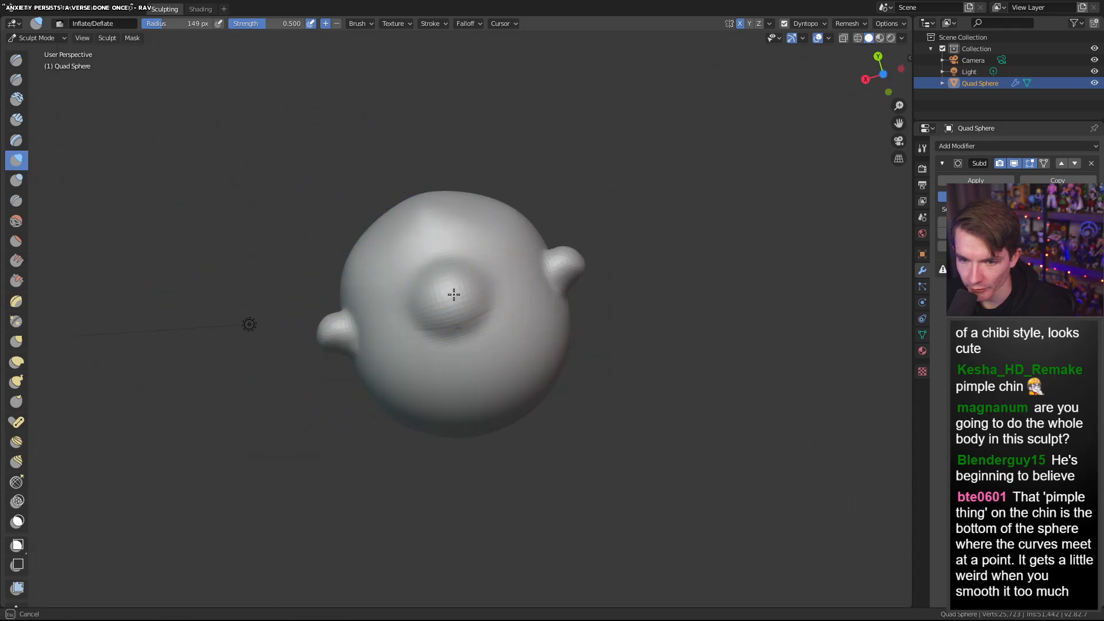
drag(442, 291, 466, 303)
mouse_move(466, 303)
middle_down()
mouse_move(359, 370)
mouse_move(360, 289)
mouse_move(431, 305)
middle_up()
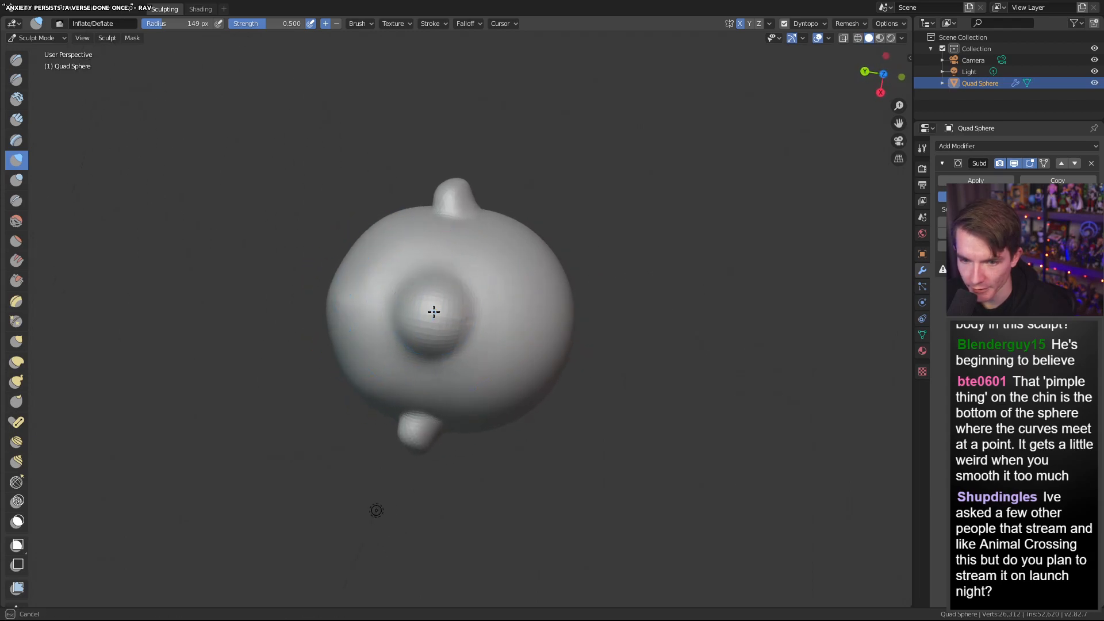
mouse_move(442, 293)
middle_down()
mouse_move(338, 49)
mouse_move(364, 69)
mouse_move(446, 328)
mouse_move(442, 299)
middle_up()
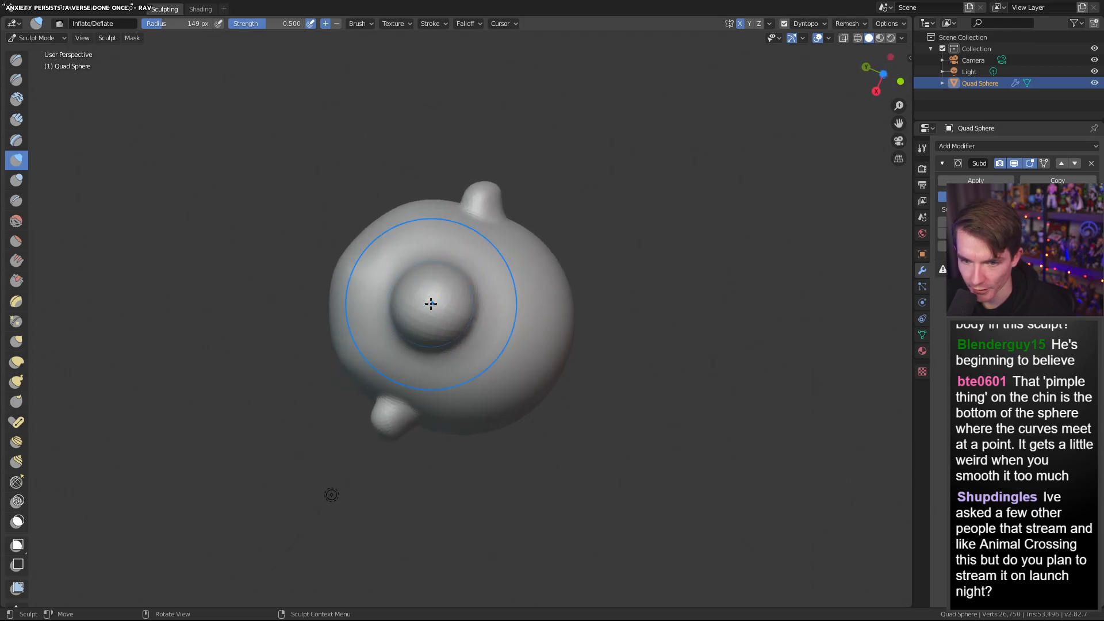
mouse_move(440, 242)
middle_down()
mouse_move(443, 363)
mouse_move(456, 244)
mouse_move(356, 329)
middle_up()
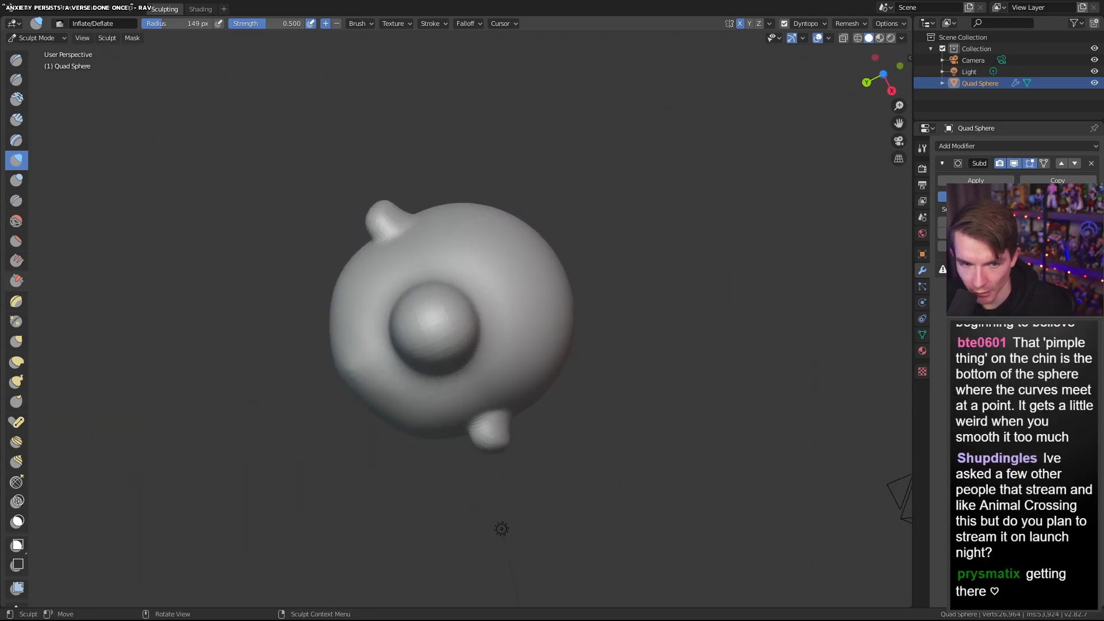
Flatten the end of the neck stub with the Scrape/Peaks brush and check it from several angles
click(16, 280)
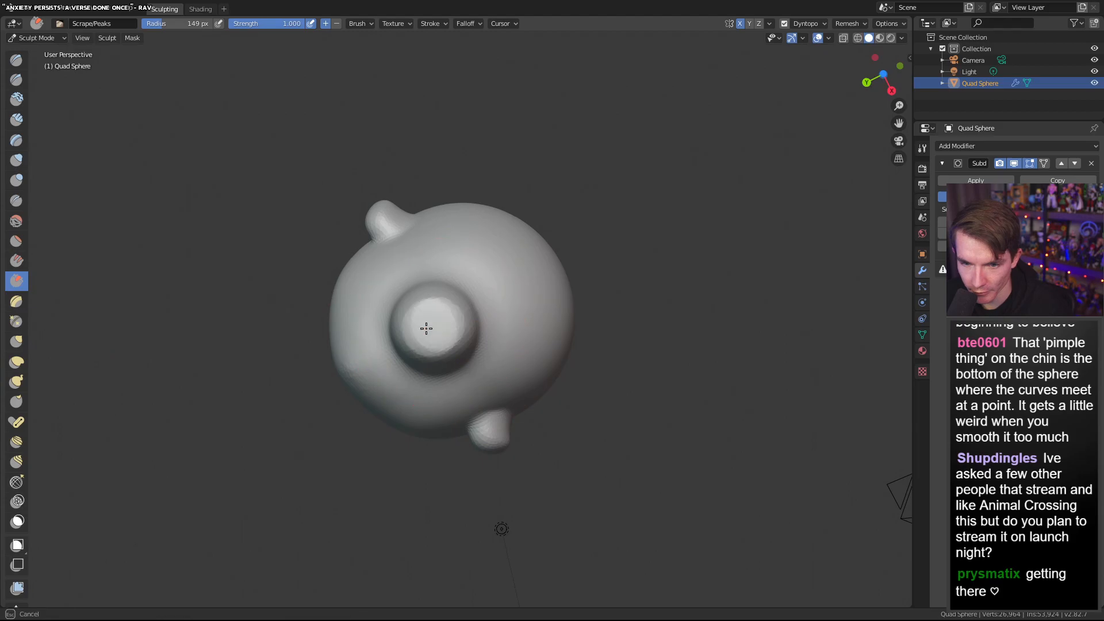
mouse_move(434, 336)
middle_down()
mouse_move(819, 426)
mouse_move(813, 479)
mouse_move(590, 411)
mouse_move(696, 404)
middle_up()
mouse_move(615, 402)
middle_down()
mouse_move(495, 409)
mouse_move(609, 431)
mouse_move(554, 435)
mouse_move(562, 416)
mouse_move(676, 376)
mouse_move(560, 447)
mouse_move(512, 385)
mouse_move(487, 385)
middle_up()
scroll(562, 415, down, 3)
scroll(558, 446, up, 3)
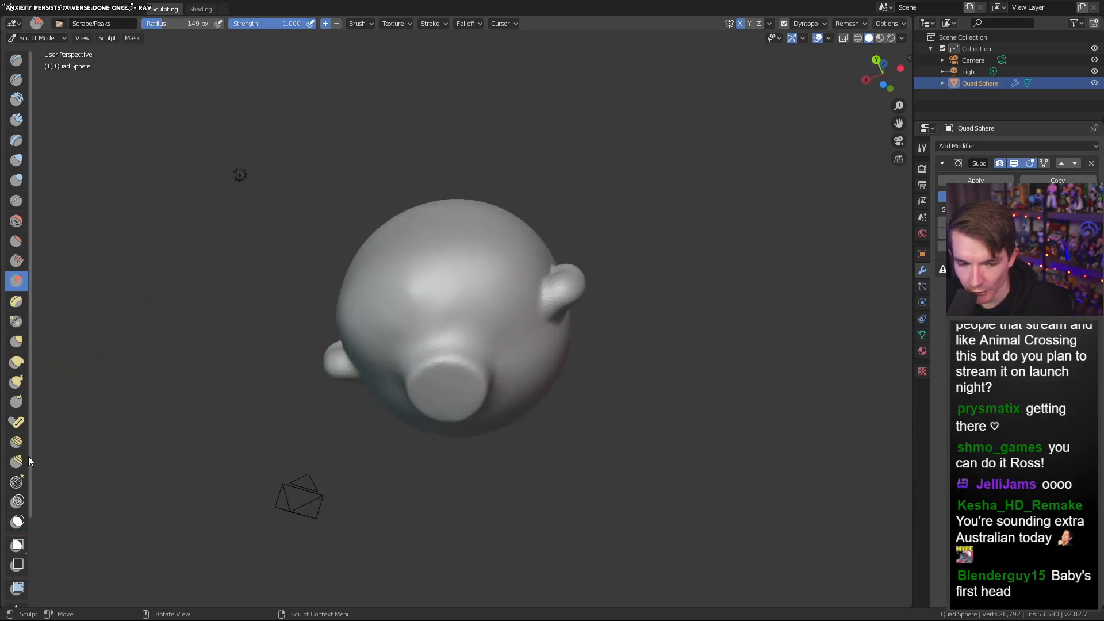
middle_drag(94, 417, 296, 377)
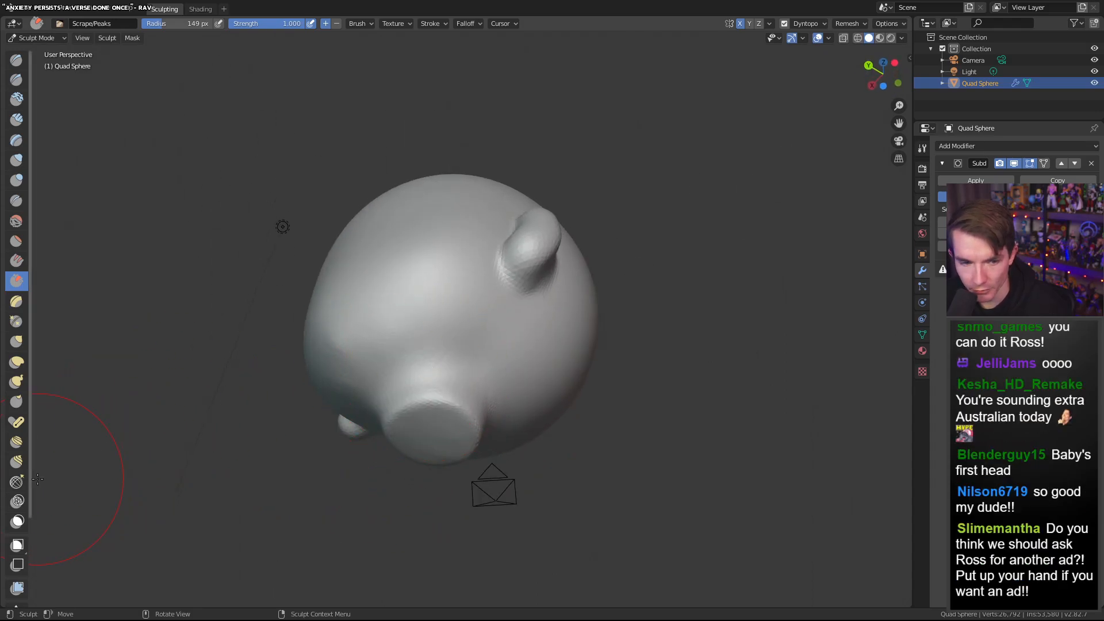
Switch to the Snake Hook brush with a 130 px radius and turn to see the neck from the side
click(14, 381)
right_click(432, 430)
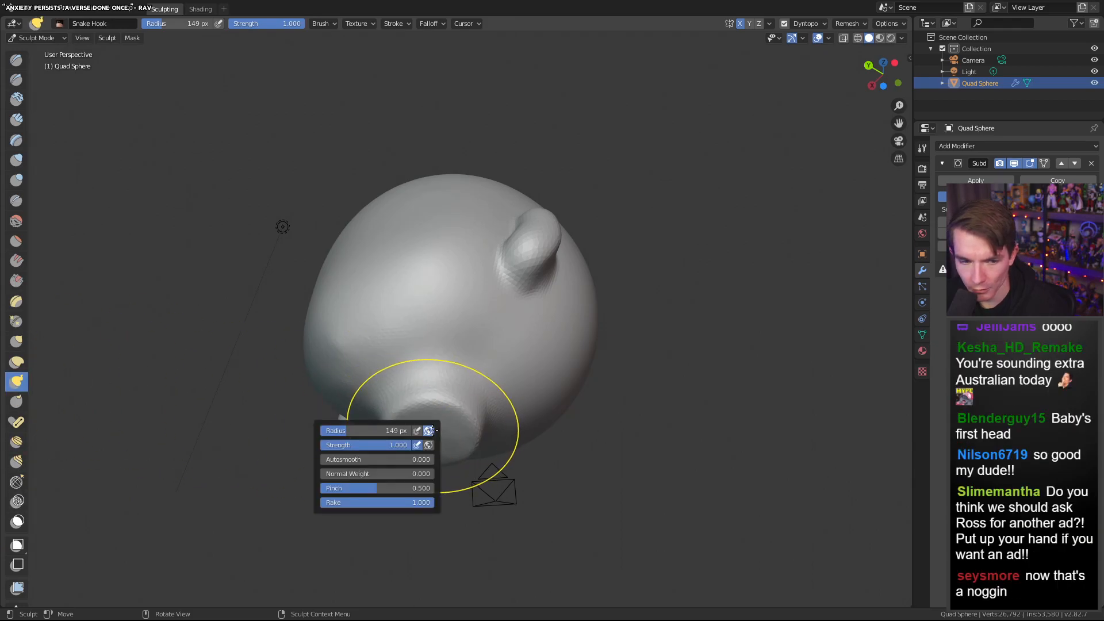
drag(341, 432, 339, 432)
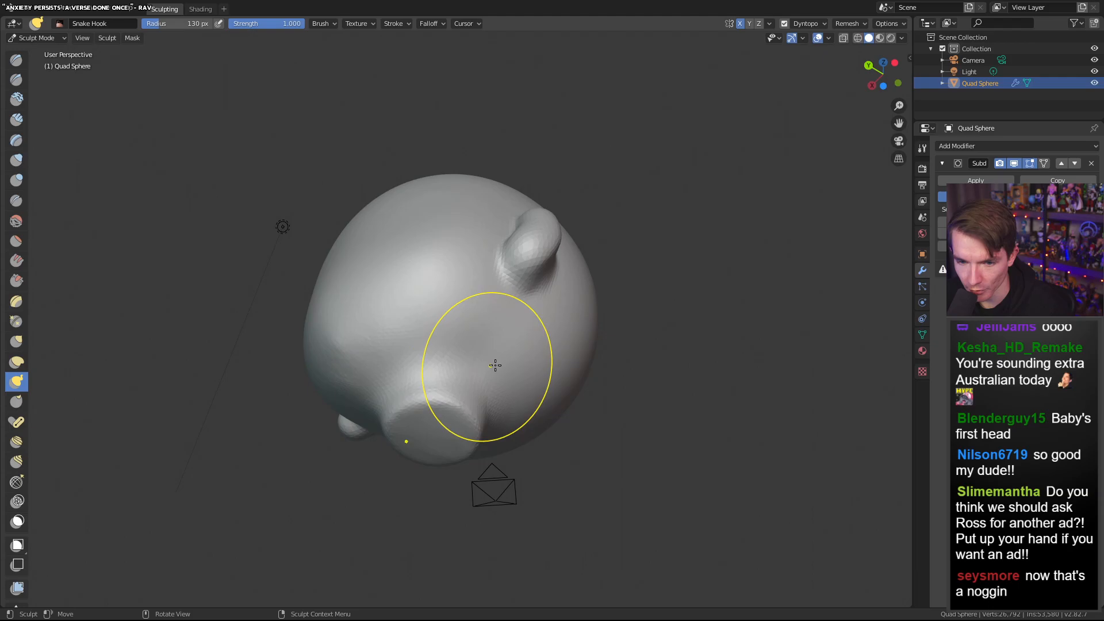
mouse_move(489, 375)
middle_down()
mouse_move(511, 370)
mouse_move(443, 423)
middle_up()
scroll(445, 412, down, 2)
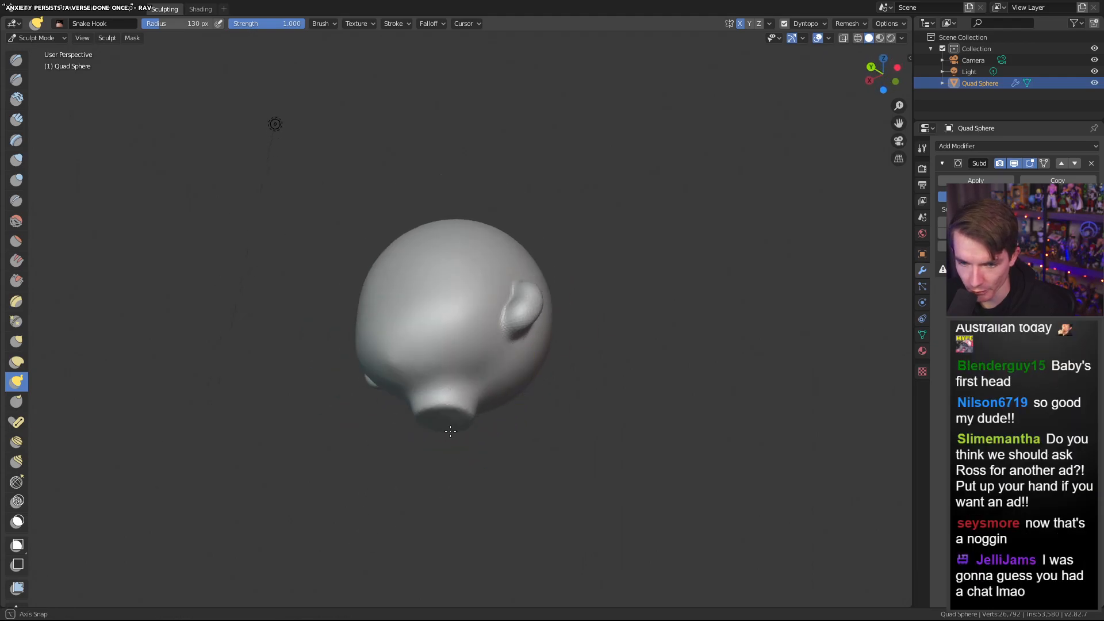
Try pulling the neck stub down into a long neck with Snake Hook and undo it
drag(443, 421, 432, 503)
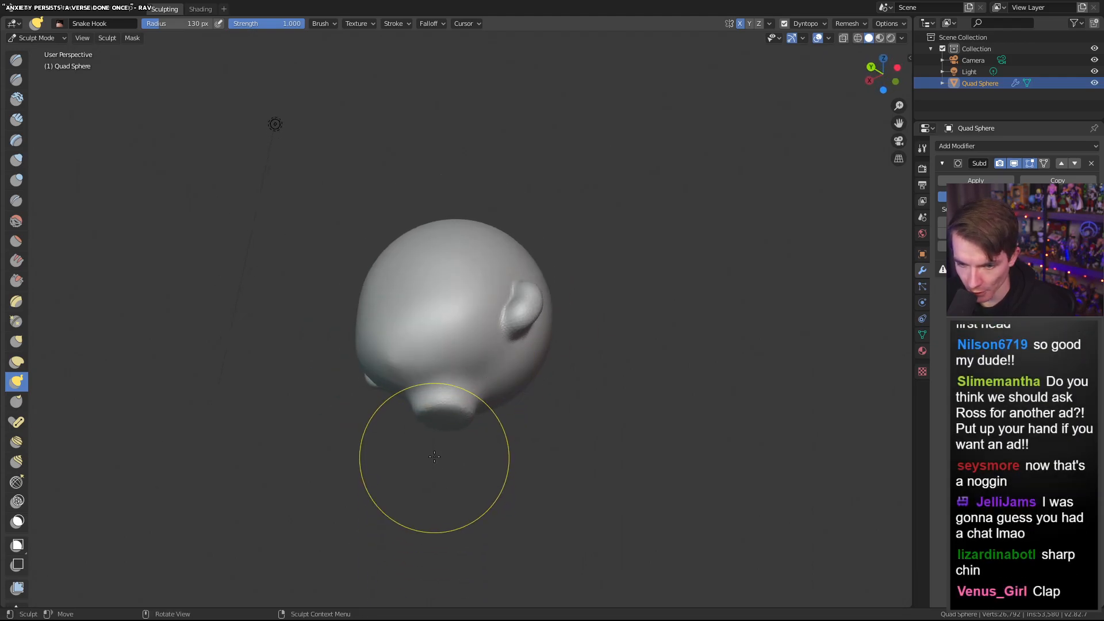
mouse_move(442, 413)
mouse_down()
mouse_move(493, 489)
mouse_move(476, 526)
mouse_up()
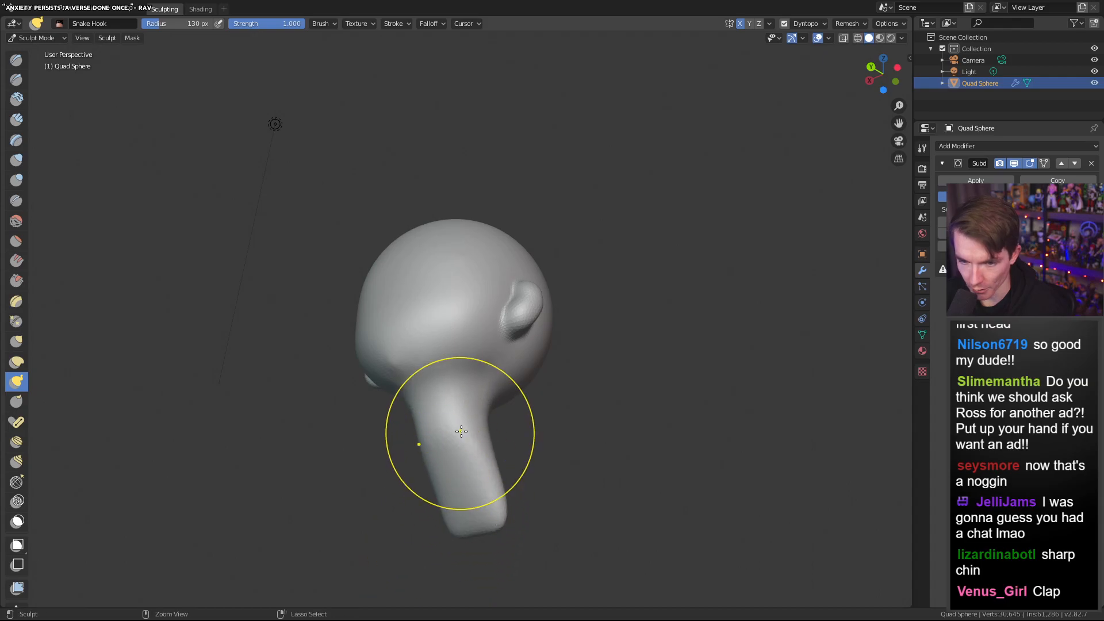
key(ctrl+z)
From the back view, pull the neck stub down into a long tapered stalk with Snake Hook, keeping it centred under the head
click(872, 67)
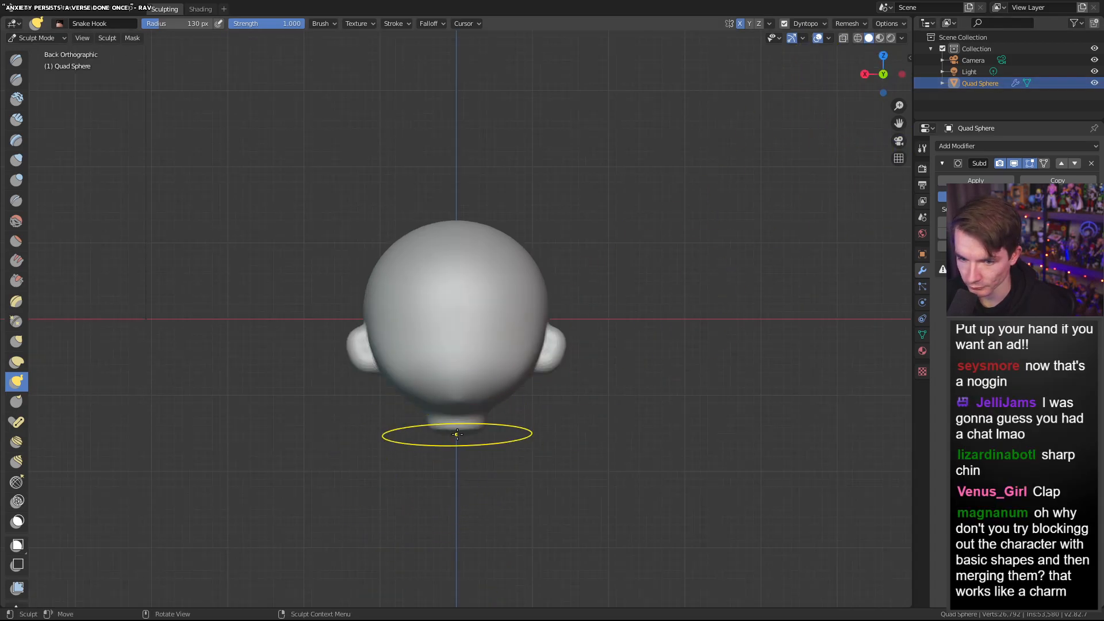
drag(457, 434, 455, 443)
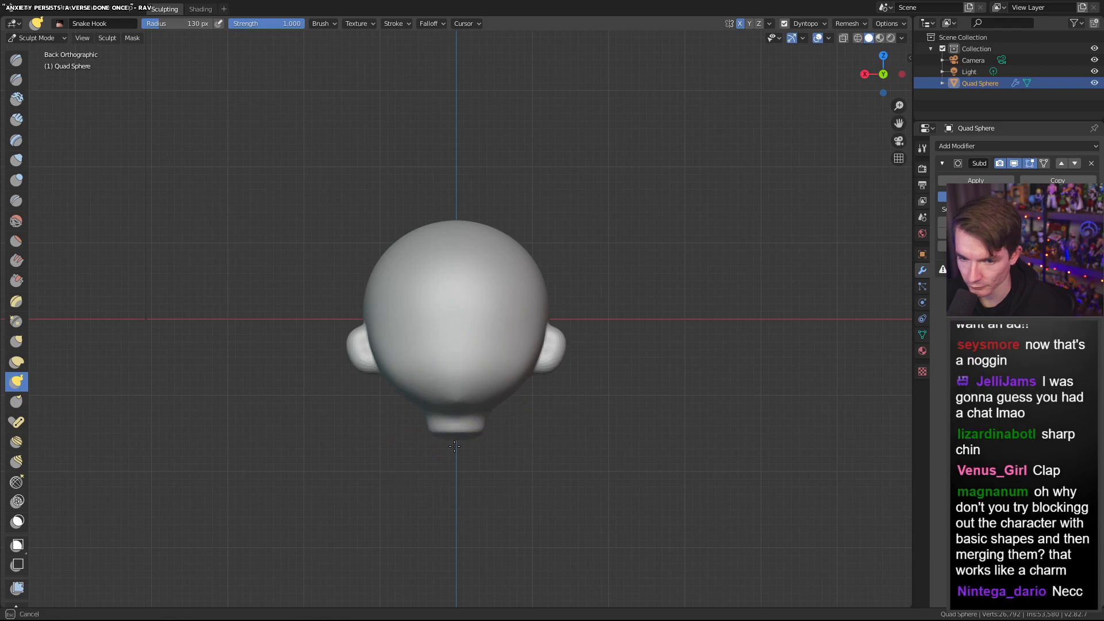
drag(454, 512, 453, 589)
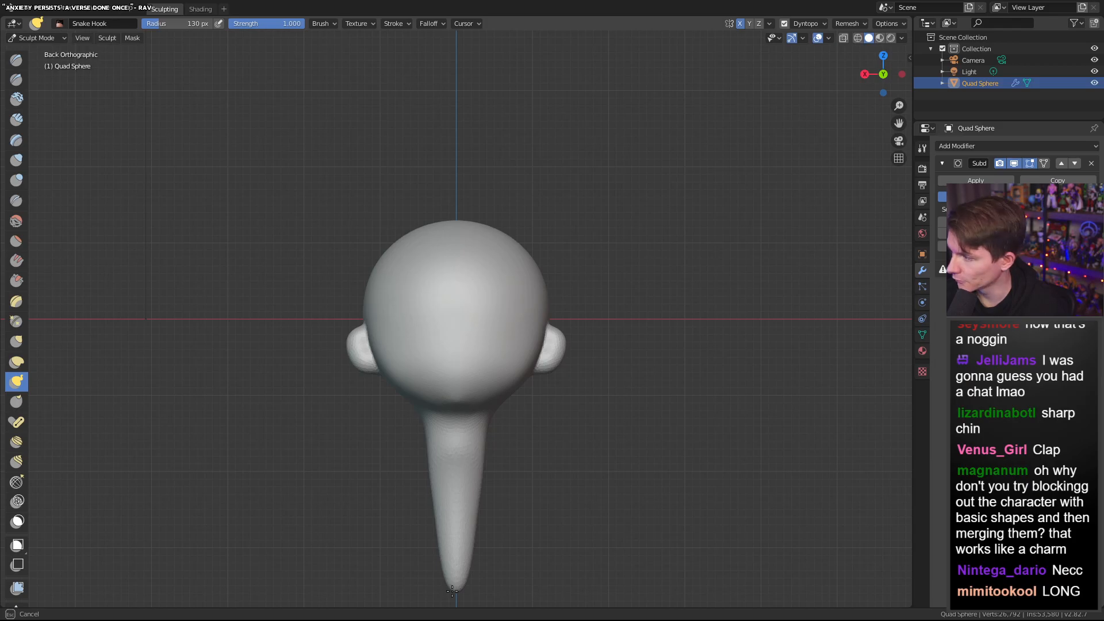
drag(453, 591, 454, 592)
mouse_move(571, 529)
middle_down()
mouse_move(443, 498)
mouse_move(711, 481)
mouse_move(432, 471)
mouse_move(429, 422)
middle_up()
scroll(607, 486, down, 4)
scroll(448, 469, up, 1)
scroll(446, 468, up, 4)
scroll(428, 419, down, 3)
mouse_move(443, 460)
middle_down()
mouse_move(463, 430)
mouse_move(451, 412)
mouse_move(485, 443)
mouse_move(449, 417)
mouse_move(68, 259)
middle_up()
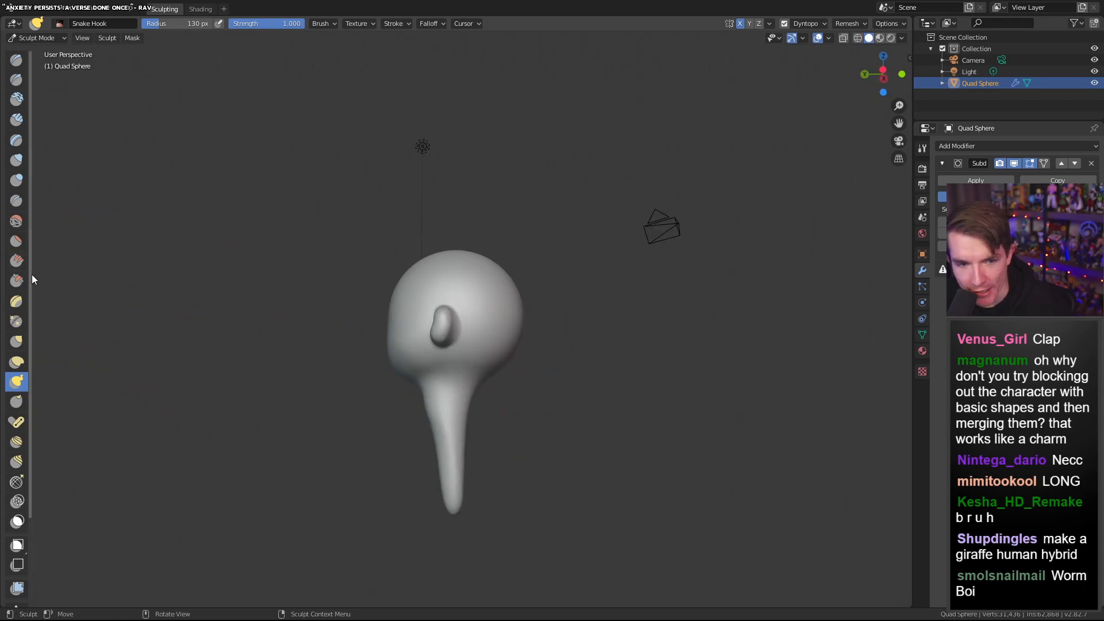
Switch to the Inflate/Deflate brush and swell the lower part of the long neck stalk into a wider body
click(16, 160)
mouse_move(345, 357)
middle_down()
mouse_move(456, 500)
mouse_move(484, 506)
mouse_move(461, 446)
mouse_move(418, 455)
middle_up()
scroll(489, 500, up, 5)
mouse_move(502, 511)
middle_down()
mouse_move(444, 431)
mouse_move(447, 452)
middle_up()
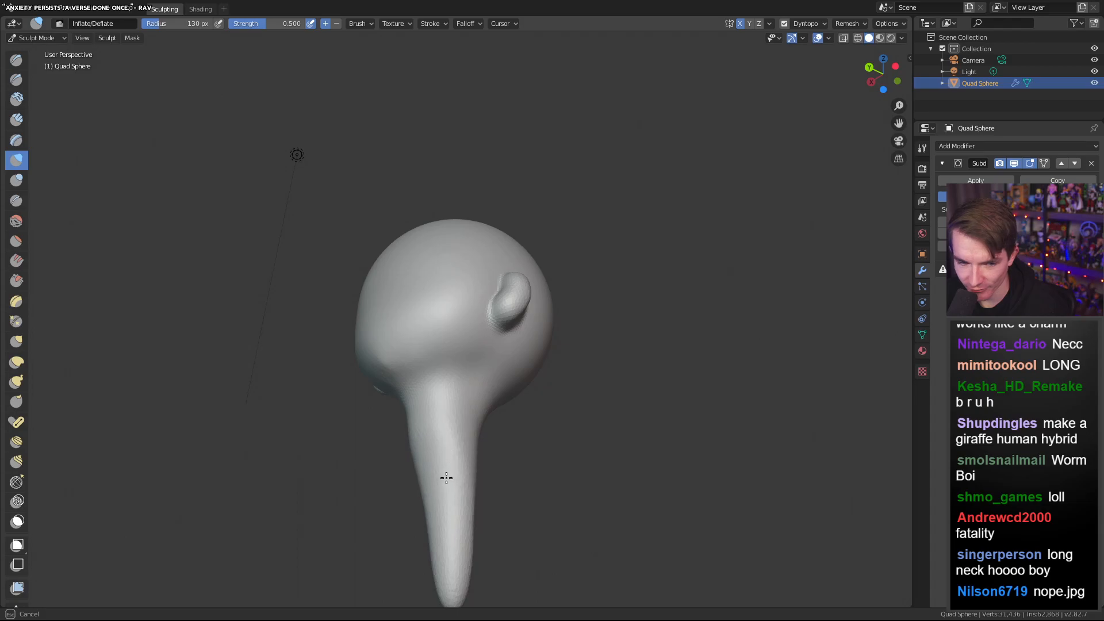
mouse_move(443, 458)
middle_down()
mouse_move(518, 461)
mouse_move(481, 463)
middle_up()
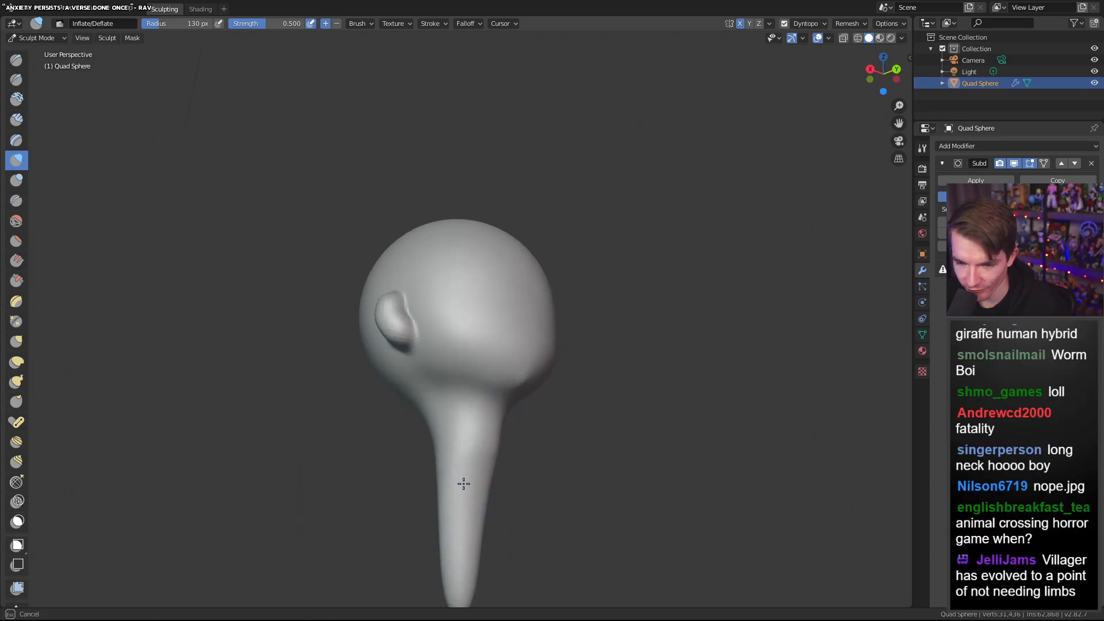
mouse_move(458, 489)
mouse_down()
mouse_move(440, 566)
mouse_move(431, 563)
mouse_up()
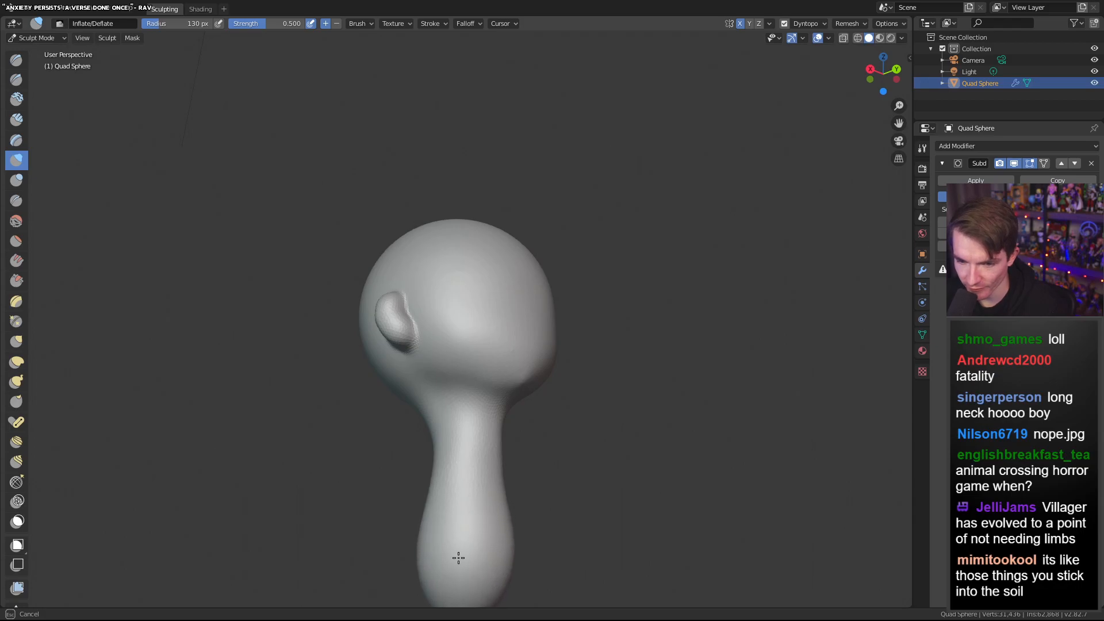
drag(470, 433, 469, 447)
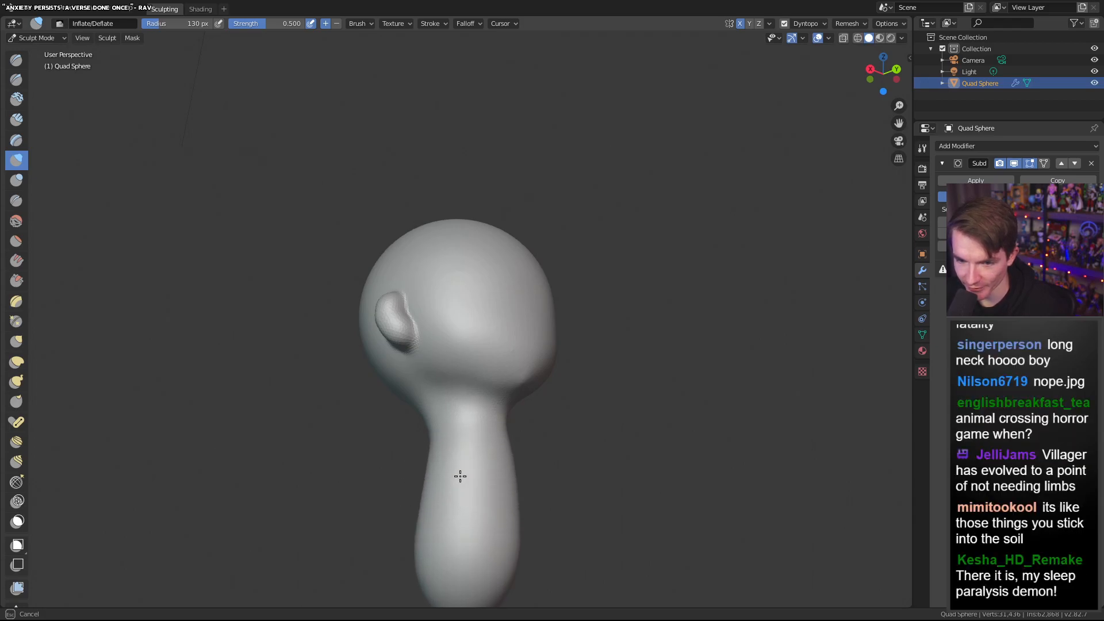
Inflate the body bulb further up toward the neck, working from the side and front of the stalk
middle_drag(460, 477, 464, 506)
mouse_move(480, 535)
mouse_down()
mouse_move(459, 503)
mouse_move(451, 530)
mouse_move(446, 426)
mouse_up()
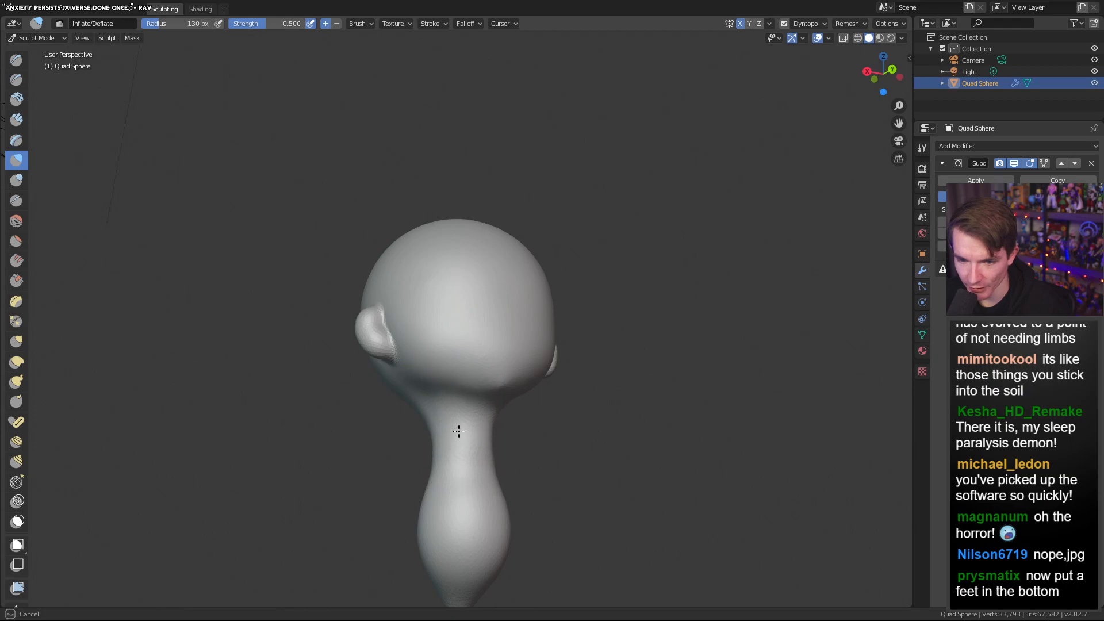
drag(467, 414, 449, 419)
mouse_move(437, 419)
middle_down()
mouse_move(558, 420)
mouse_move(490, 419)
middle_up()
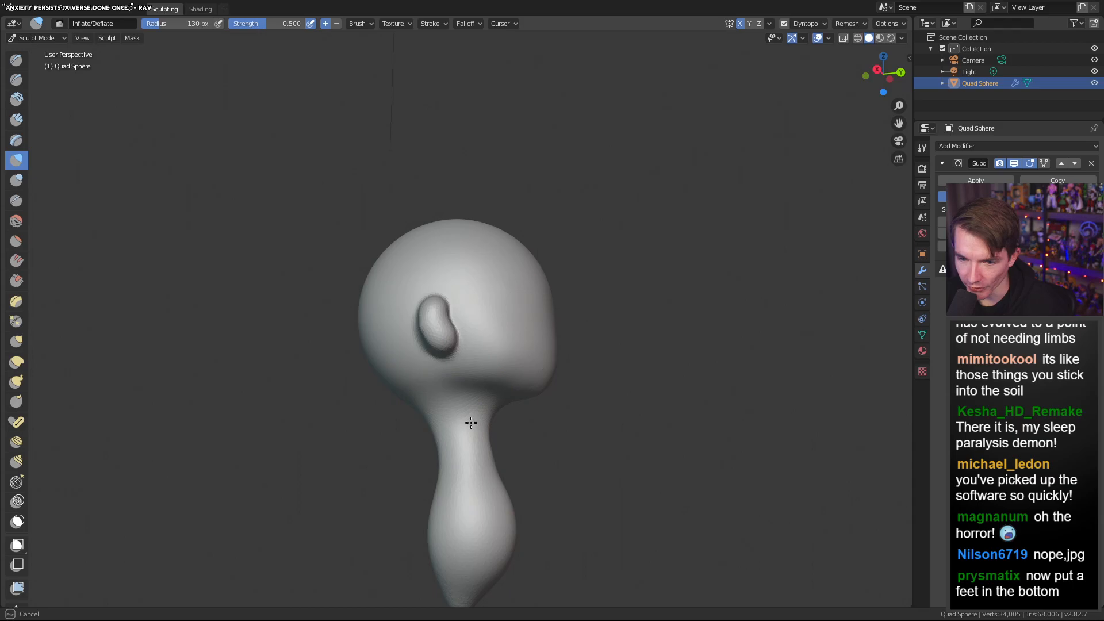
mouse_move(462, 410)
mouse_down()
mouse_move(465, 455)
mouse_move(440, 470)
mouse_up()
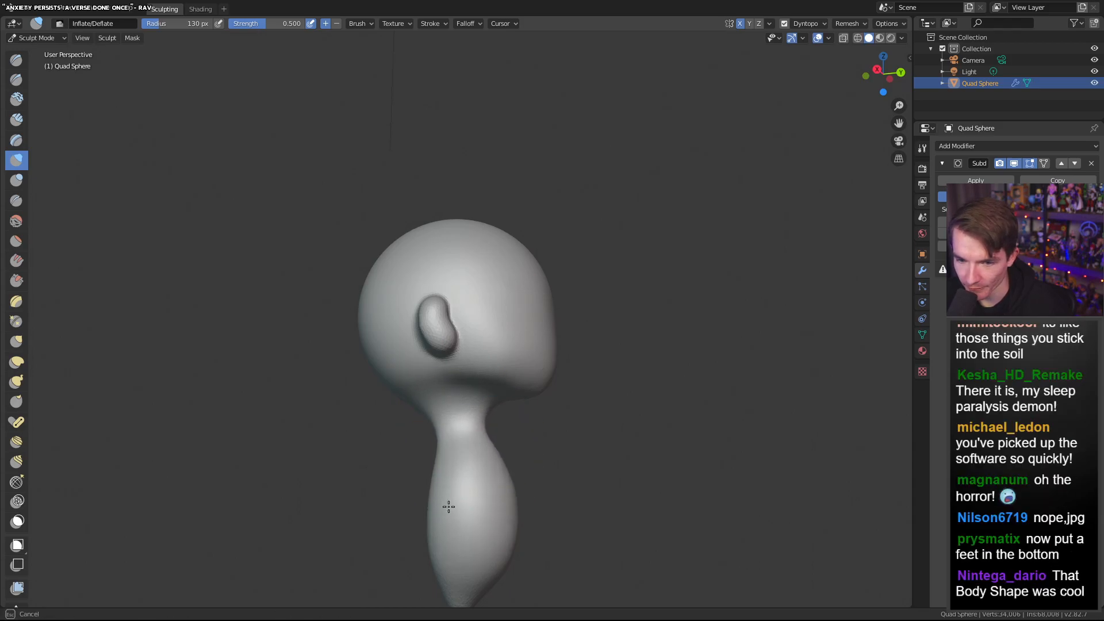
drag(479, 463, 477, 501)
middle_drag(478, 501, 520, 512)
middle_drag(461, 416, 411, 454)
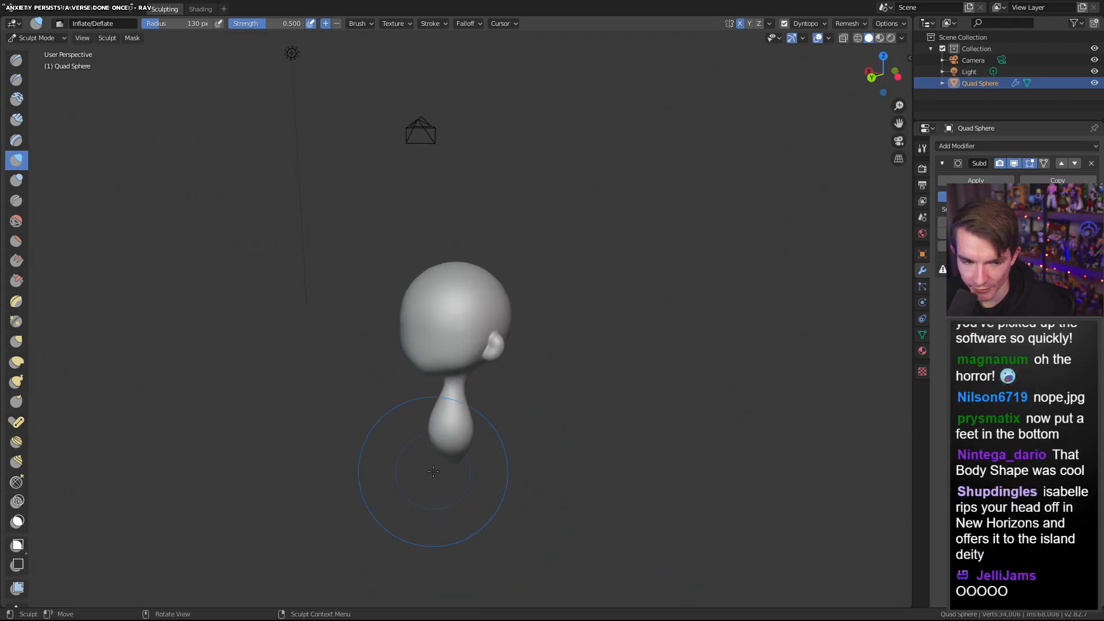
Inflate the underside and lower end of the body to round out its tapered tip
scroll(475, 493, up, 4)
middle_drag(483, 489, 448, 468)
scroll(618, 446, down, 2)
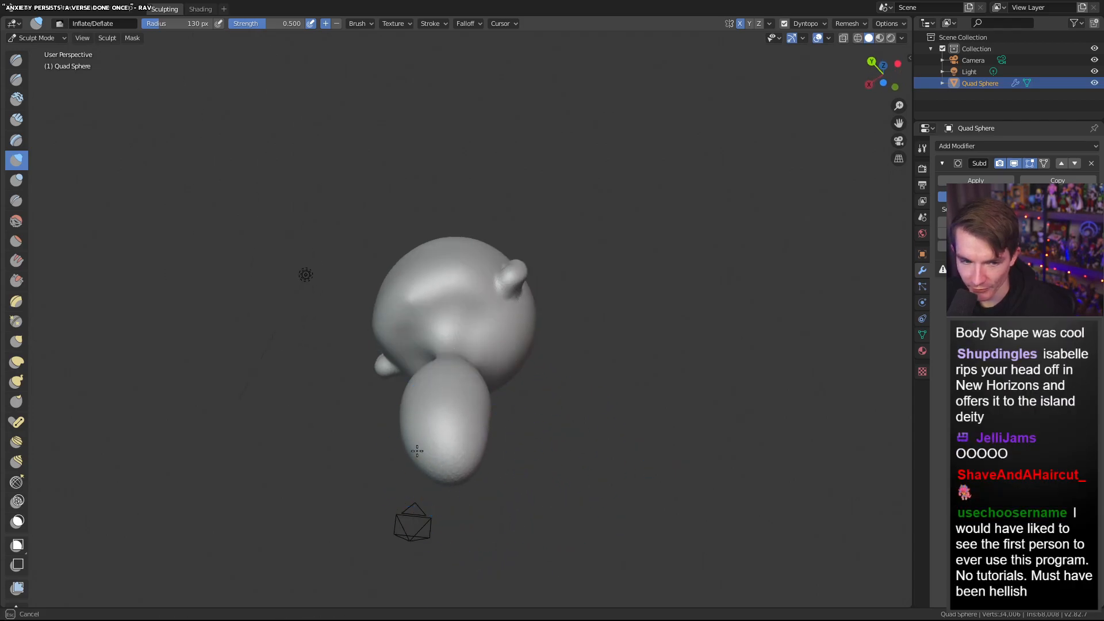
middle_drag(470, 447, 468, 537)
scroll(475, 485, up, 3)
scroll(483, 512, down, 4)
middle_drag(496, 496, 464, 454)
scroll(585, 438, up, 2)
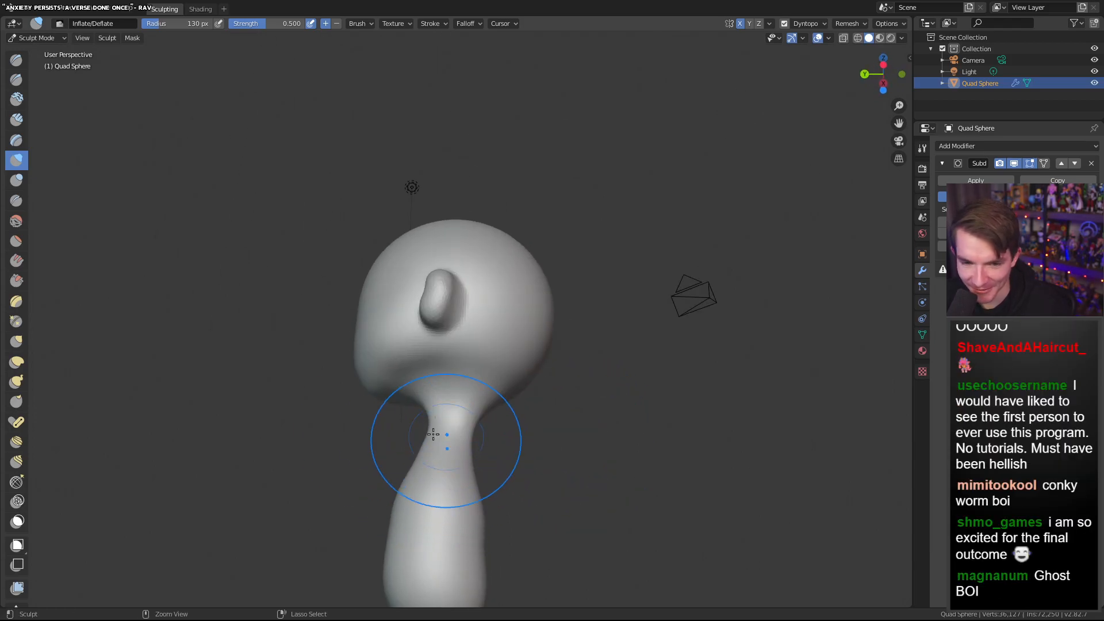
Set the Inflate/Deflate brush radius to 86 px and thicken the narrow neck between head and body
right_click(441, 452)
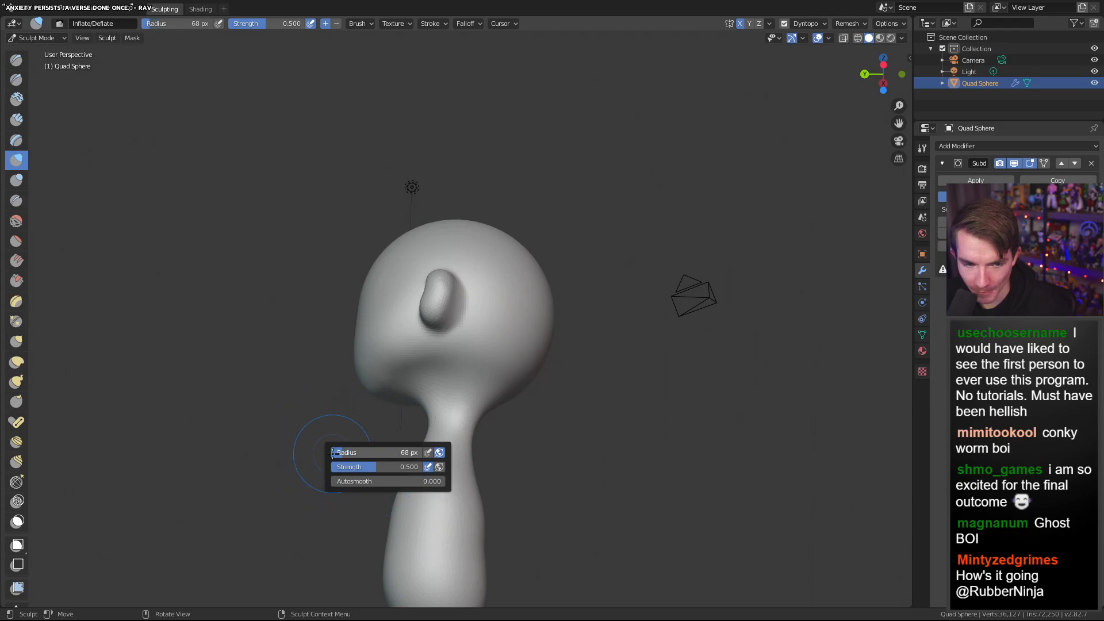
drag(332, 453, 402, 453)
mouse_move(479, 414)
middle_down()
mouse_move(508, 427)
mouse_move(486, 450)
middle_up()
scroll(469, 470, up, 2)
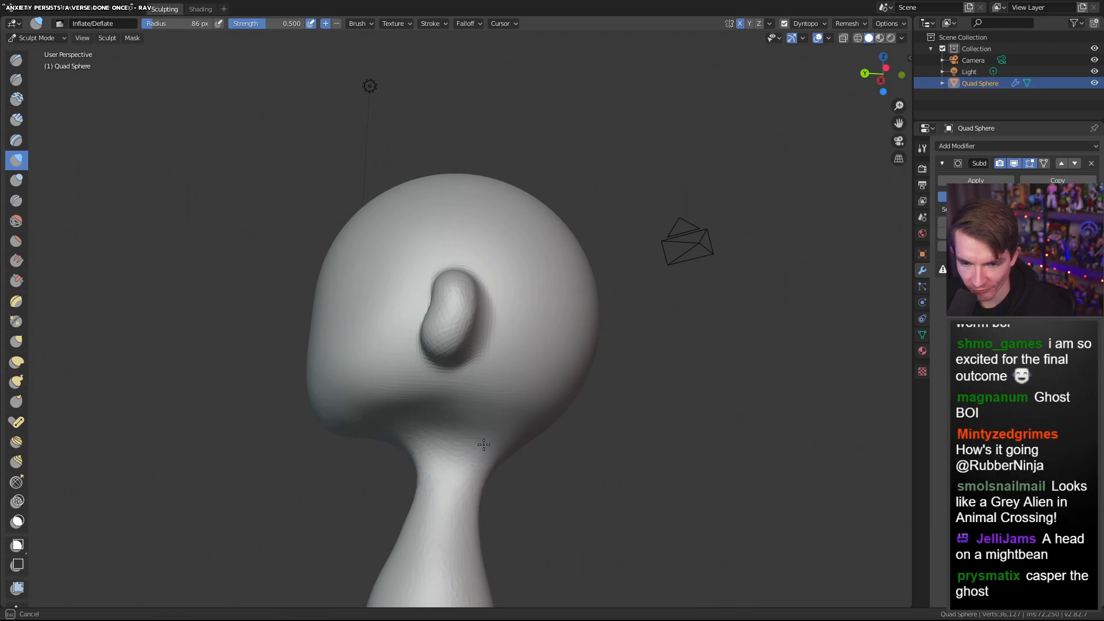
middle_drag(416, 443, 542, 457)
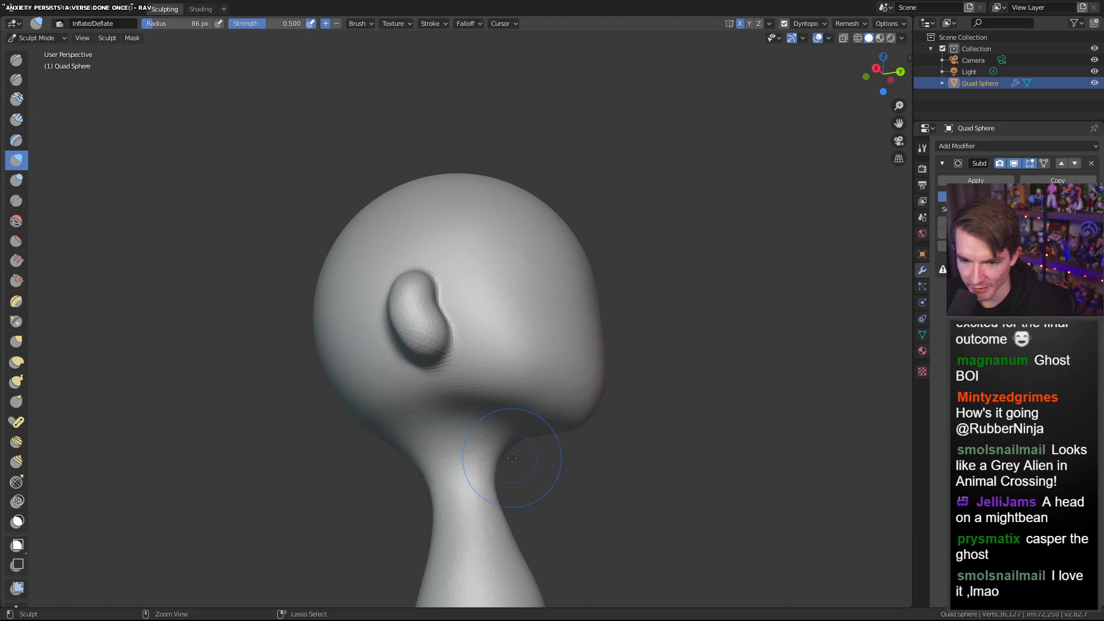
middle_drag(571, 456, 446, 456)
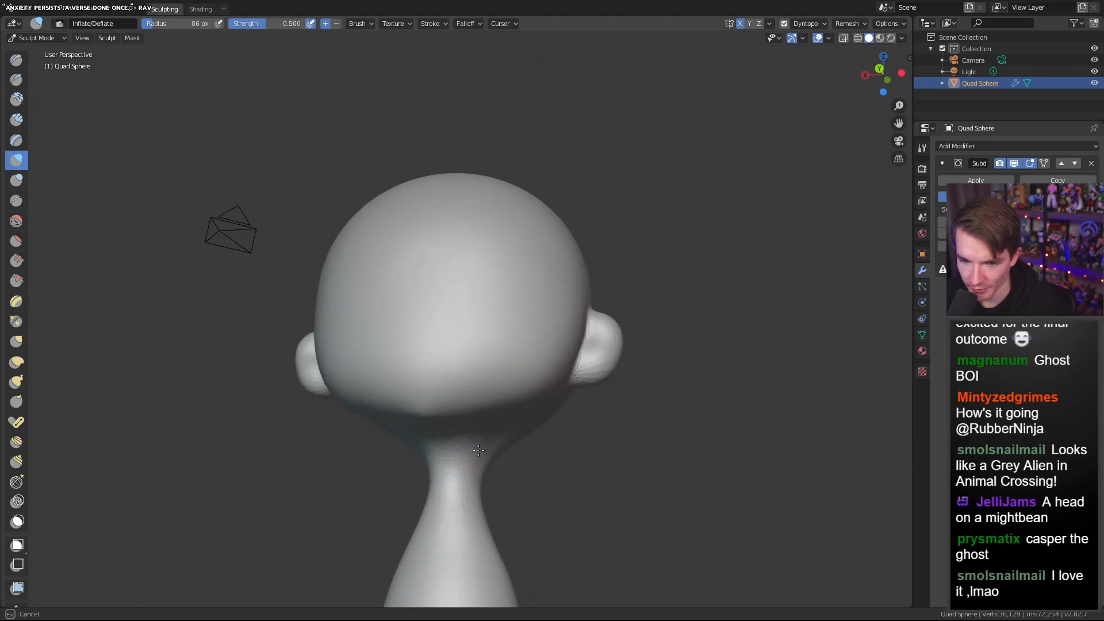
drag(483, 431, 490, 436)
mouse_move(496, 467)
middle_down()
mouse_move(544, 494)
mouse_move(449, 477)
middle_up()
scroll(544, 495, down, 4)
scroll(531, 507, up, 2)
scroll(532, 507, up, 1)
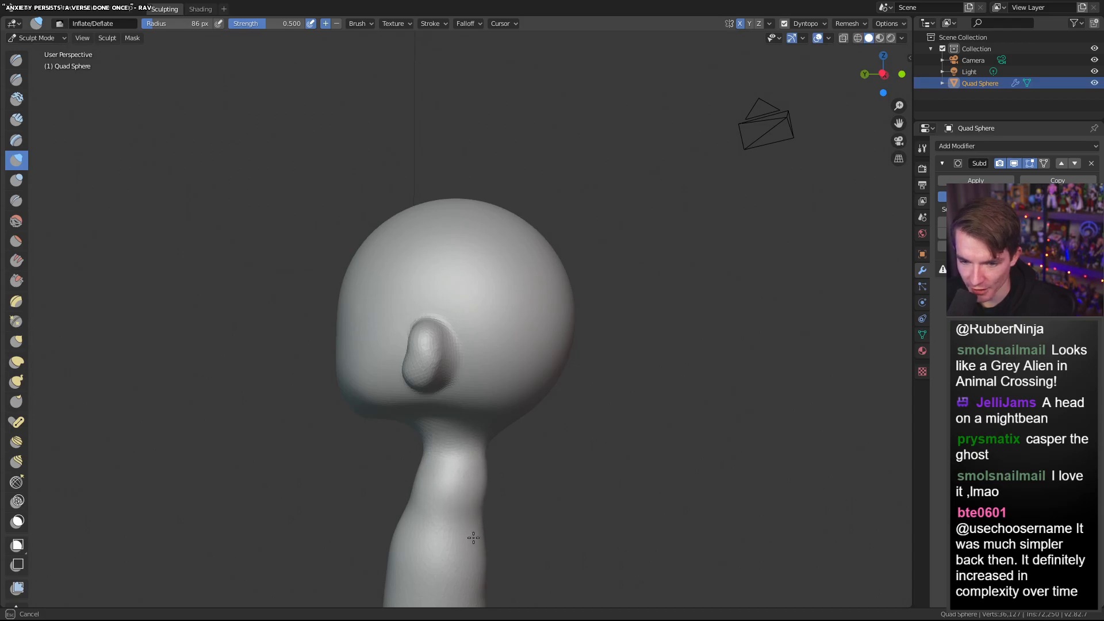
Inflate the transition from the neck down to the body and check it from the side and front
drag(477, 475, 478, 585)
middle_drag(487, 542, 412, 519)
scroll(412, 518, down, 4)
middle_drag(610, 515, 403, 505)
scroll(515, 517, up, 3)
scroll(411, 505, down, 3)
scroll(511, 518, up, 4)
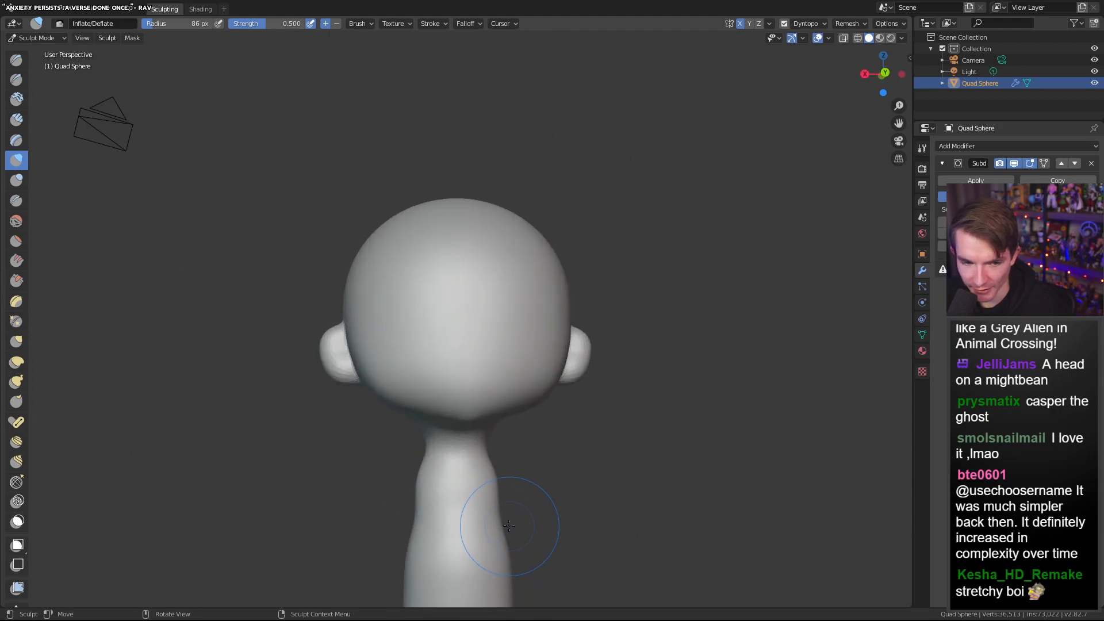
Build up the front of the torso below the neck with the 86 px Inflate/Deflate brush
middle_drag(509, 519, 435, 540)
scroll(435, 538, down, 3)
scroll(460, 461, up, 3)
middle_drag(468, 431, 443, 474)
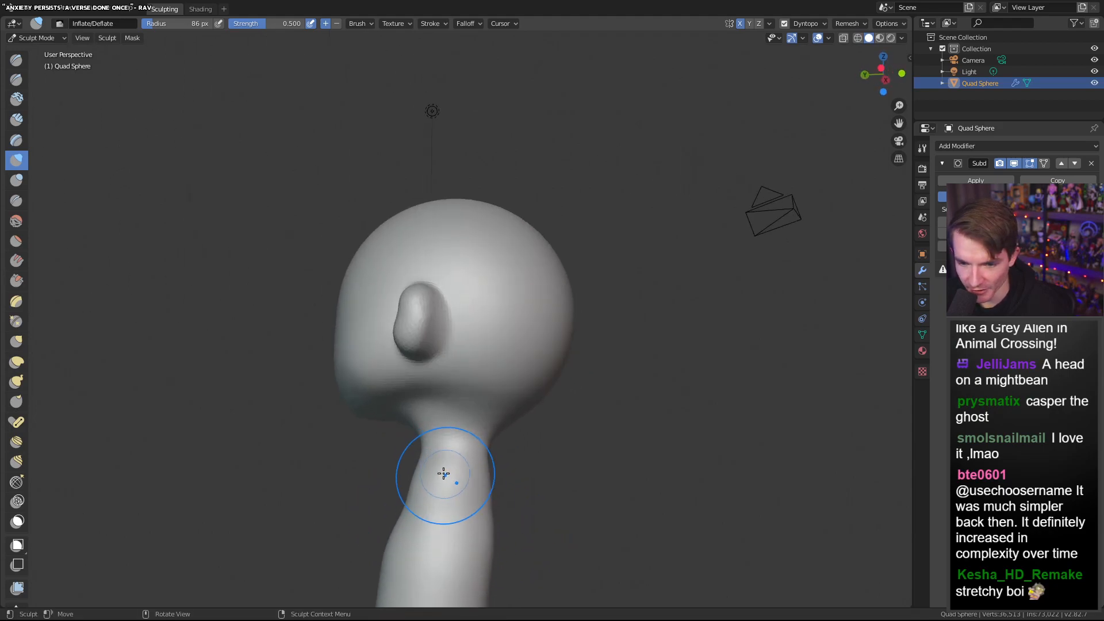
scroll(435, 460, down, 3)
mouse_move(435, 460)
middle_down()
mouse_move(503, 527)
mouse_move(450, 503)
mouse_move(461, 585)
middle_up()
scroll(483, 506, up, 3)
scroll(503, 527, down, 1)
scroll(503, 527, up, 2)
drag(447, 496, 471, 461)
Inflate the chest and back of the torso with strokes running down from the neck
mouse_move(515, 566)
middle_down()
mouse_move(518, 494)
mouse_move(506, 464)
mouse_move(453, 495)
middle_up()
scroll(518, 494, down, 3)
scroll(506, 464, up, 3)
mouse_move(453, 495)
mouse_down()
mouse_move(461, 485)
mouse_move(465, 499)
mouse_up()
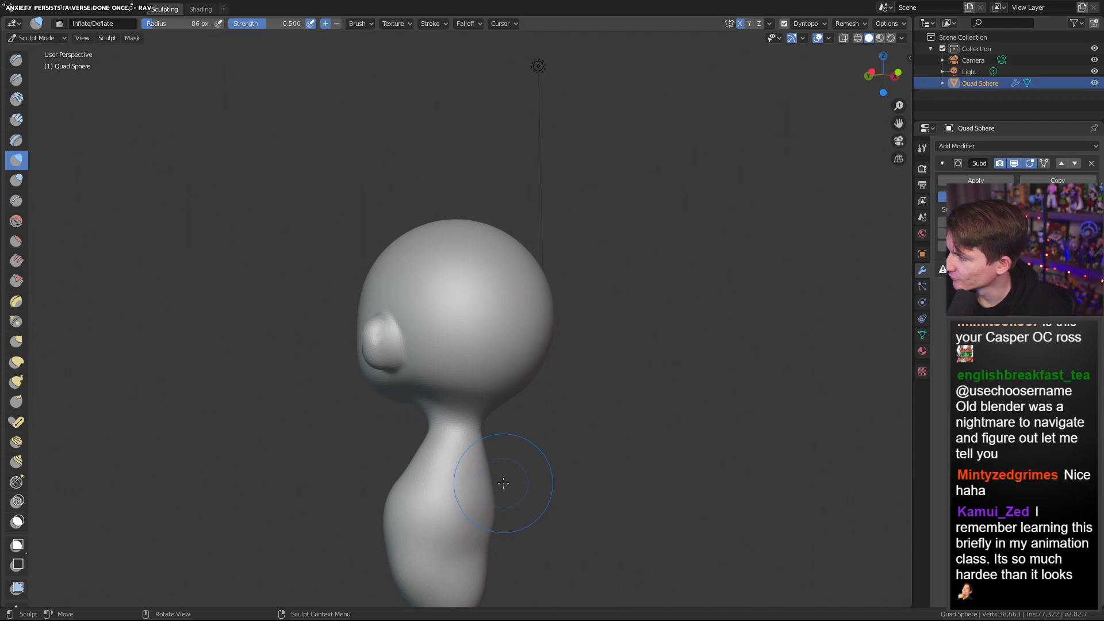
mouse_move(464, 463)
mouse_down()
mouse_move(454, 581)
mouse_move(454, 520)
mouse_move(470, 582)
mouse_up()
drag(482, 482, 481, 483)
middle_drag(481, 483, 432, 501)
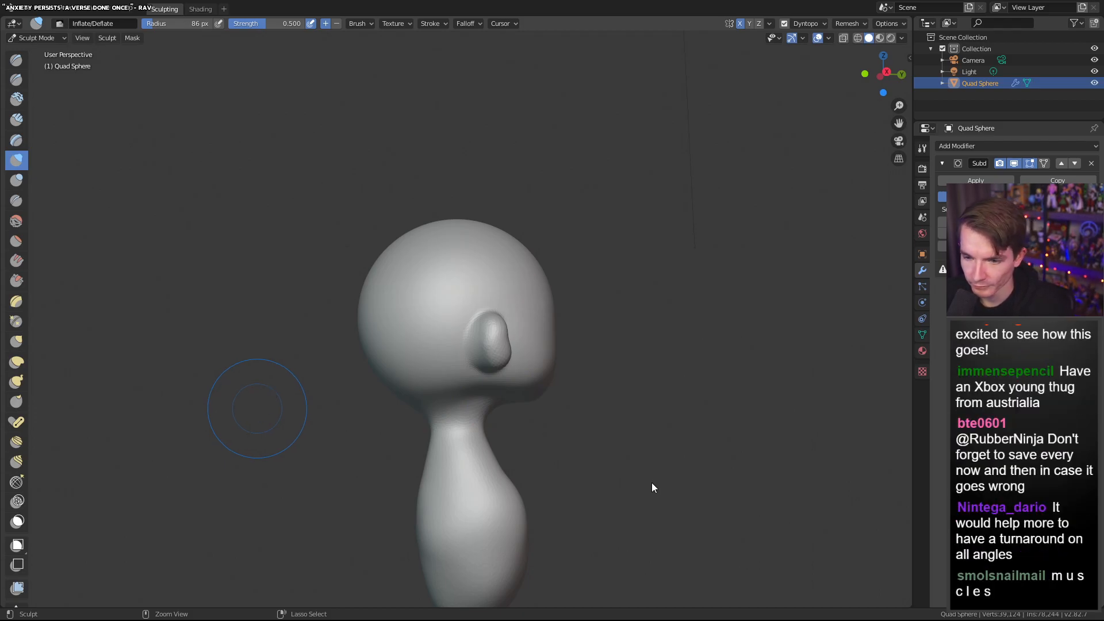
Inspect the torso from the front and widen its upper sides into sloping shoulders with the Inflate/Deflate brush
mouse_move(728, 415)
middle_down()
mouse_move(552, 420)
mouse_move(584, 413)
mouse_move(518, 456)
mouse_move(431, 484)
mouse_move(549, 460)
mouse_move(419, 463)
mouse_move(541, 463)
mouse_move(593, 482)
middle_up()
scroll(552, 419, down, 5)
scroll(466, 446, up, 4)
scroll(459, 444, down, 3)
scroll(431, 485, up, 3)
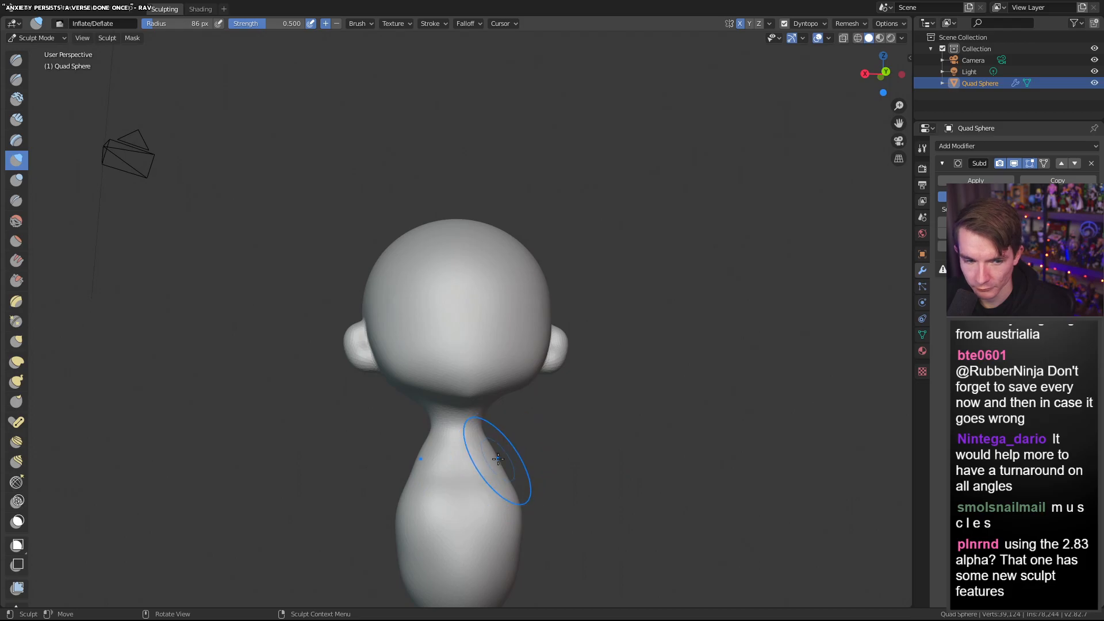
middle_drag(498, 458, 486, 468)
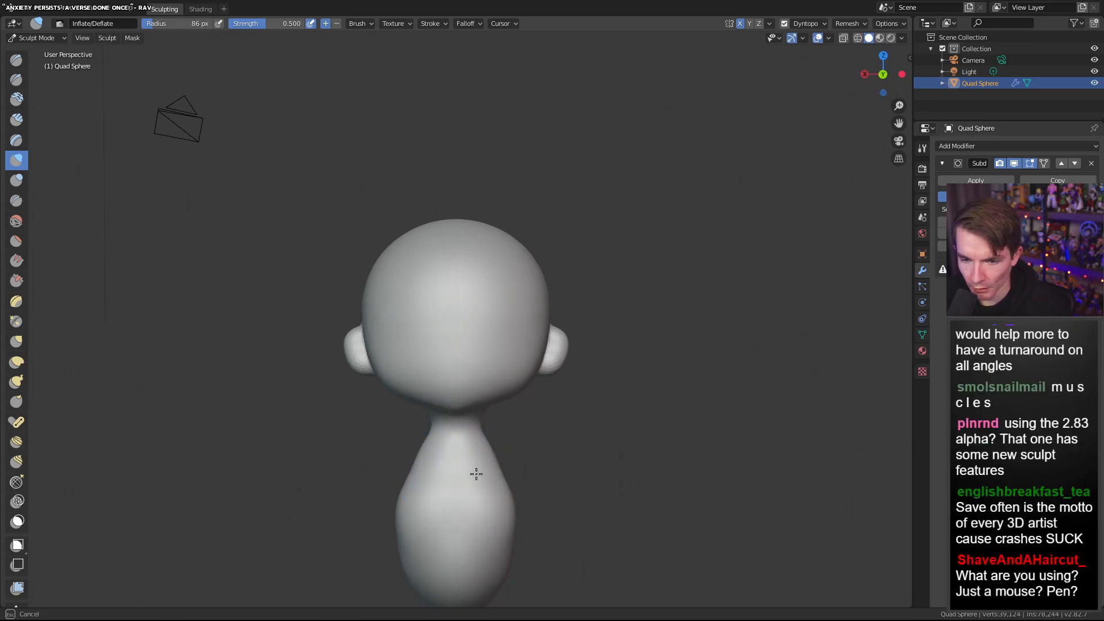
middle_drag(455, 524, 464, 479)
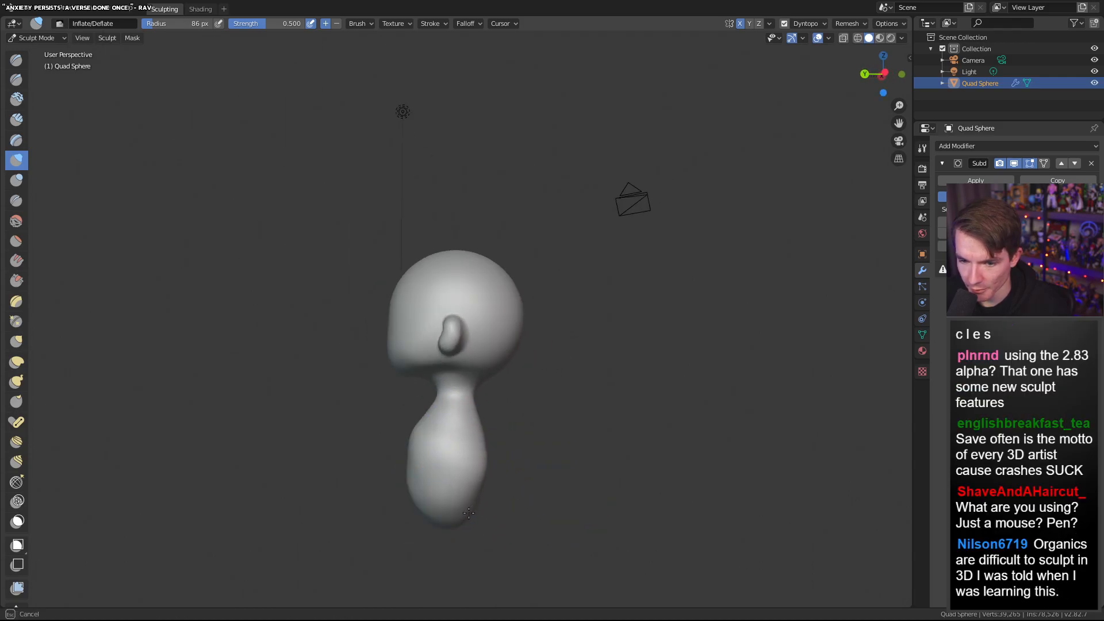
Swell the sides and belly of the torso into a broader rounded volume
middle_drag(434, 487, 492, 558)
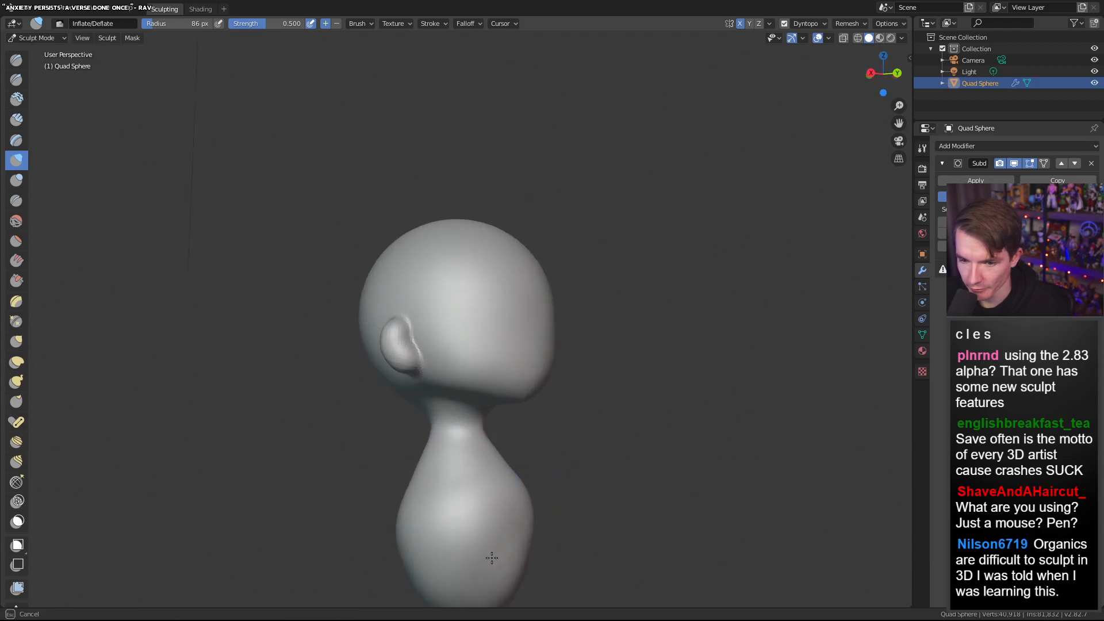
drag(517, 565, 530, 518)
scroll(506, 481, down, 1)
mouse_move(568, 475)
middle_down()
mouse_move(506, 481)
mouse_move(530, 454)
mouse_move(443, 448)
mouse_move(544, 419)
mouse_move(674, 458)
mouse_move(518, 444)
middle_up()
scroll(512, 475, down, 2)
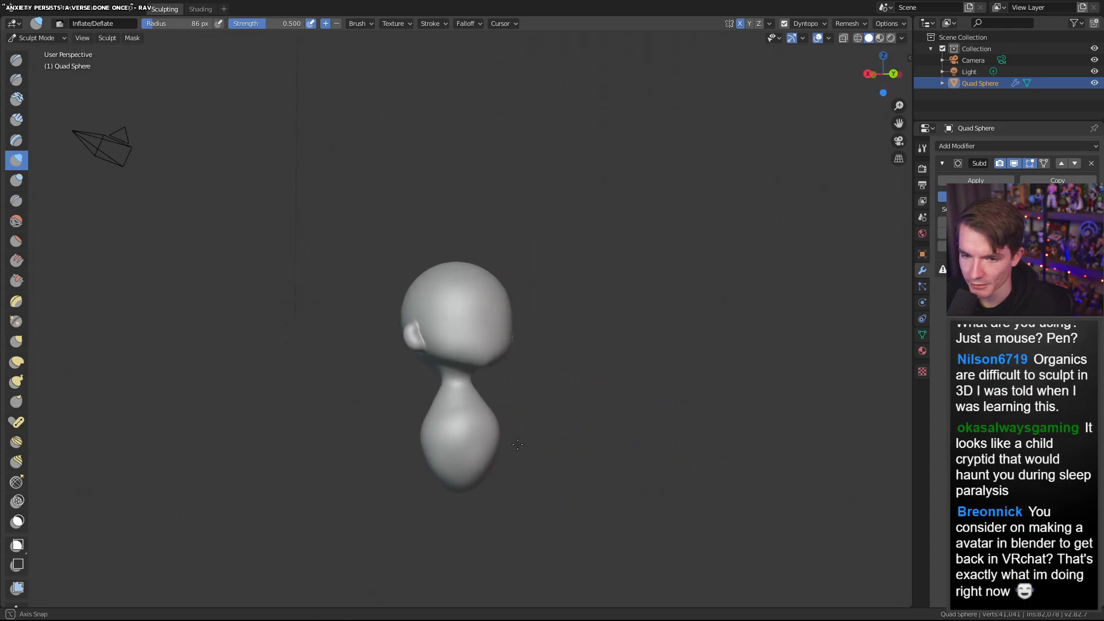
Fill out the lower end of the torso with Inflate/Deflate strokes from below, the side and the front
middle_drag(353, 407, 488, 471)
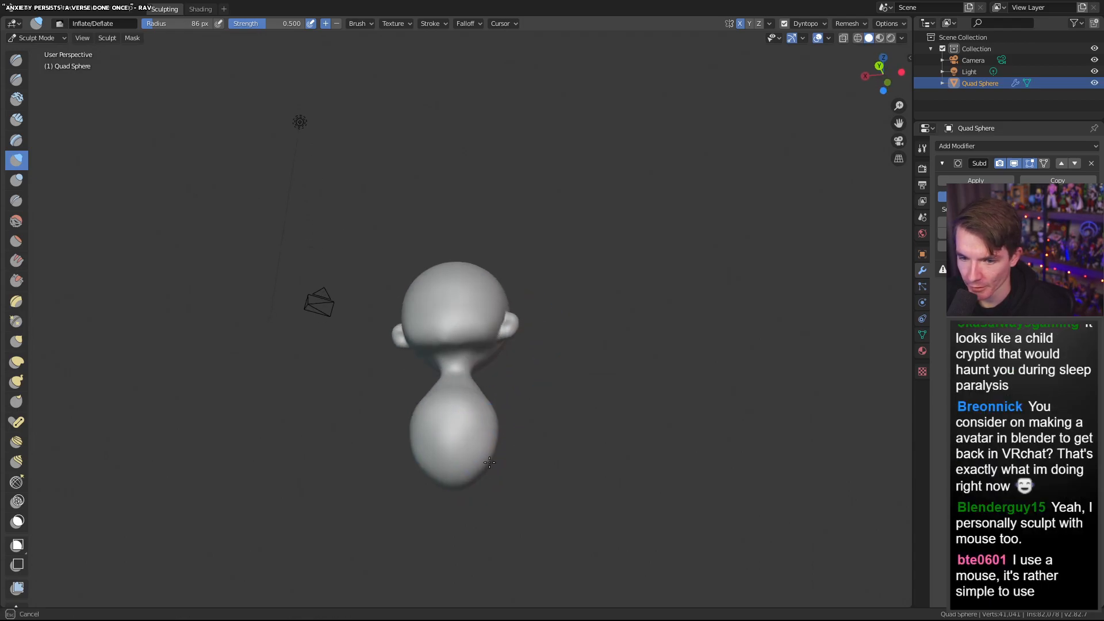
middle_drag(467, 476, 392, 435)
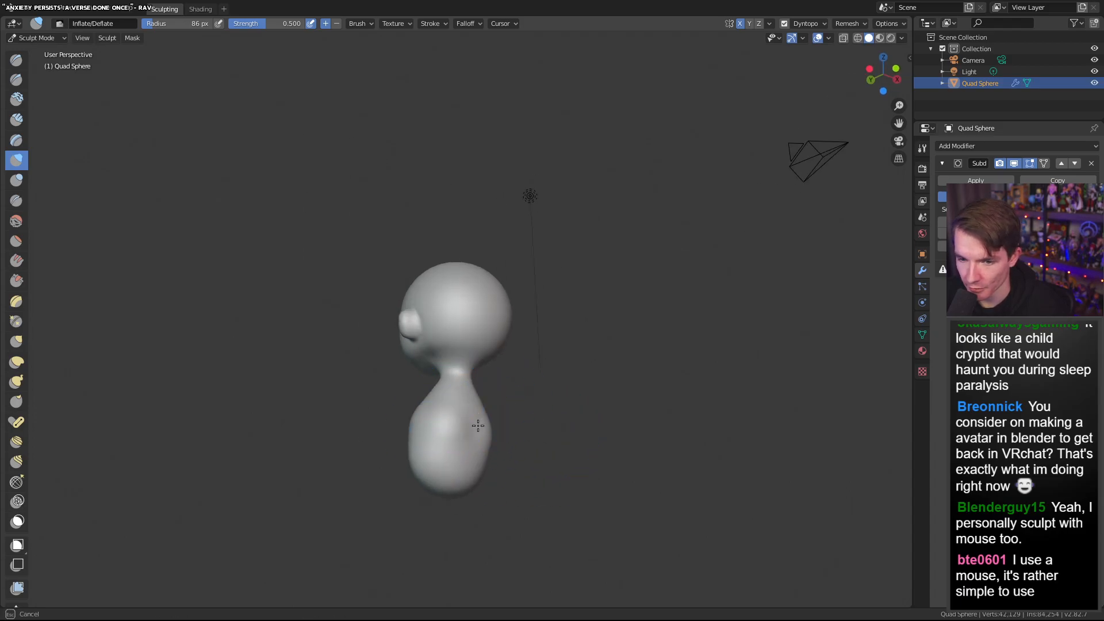
mouse_move(472, 458)
middle_down()
mouse_move(531, 455)
mouse_move(538, 442)
middle_up()
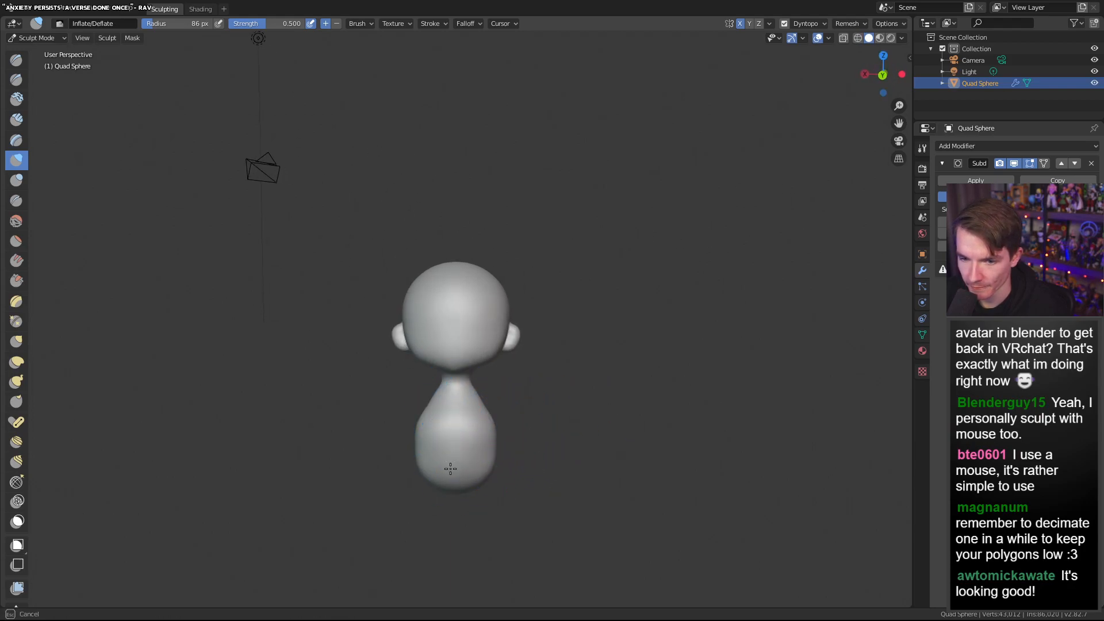
drag(466, 442, 464, 434)
Even out the torso's sides and shoulders into a smooth egg-shaped body, checking it from several angles
middle_drag(575, 440, 495, 436)
scroll(493, 436, up, 5)
mouse_move(506, 480)
middle_down()
mouse_move(473, 482)
mouse_move(441, 509)
mouse_move(434, 456)
middle_up()
scroll(471, 480, down, 3)
mouse_move(419, 440)
mouse_down()
mouse_move(471, 448)
mouse_move(411, 442)
mouse_up()
middle_drag(397, 441, 513, 433)
mouse_move(503, 435)
mouse_down()
mouse_move(439, 439)
mouse_move(417, 432)
mouse_move(415, 417)
mouse_up()
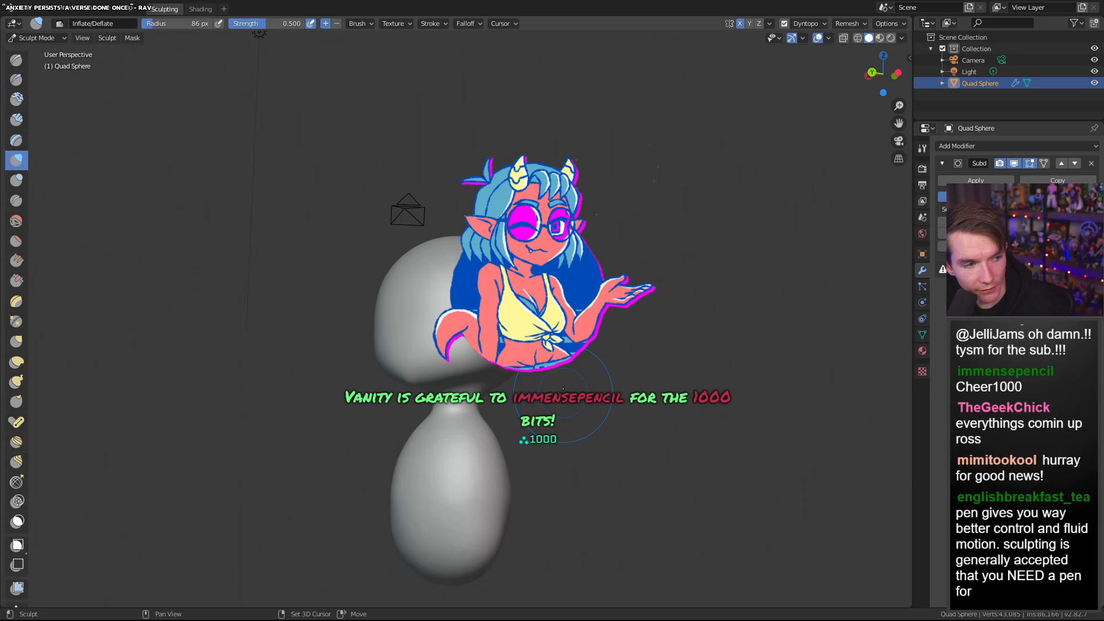
mouse_move(454, 425)
mouse_down()
mouse_move(501, 509)
mouse_move(492, 530)
mouse_move(490, 471)
mouse_up()
mouse_move(473, 448)
middle_down()
mouse_move(610, 464)
mouse_move(578, 453)
middle_up()
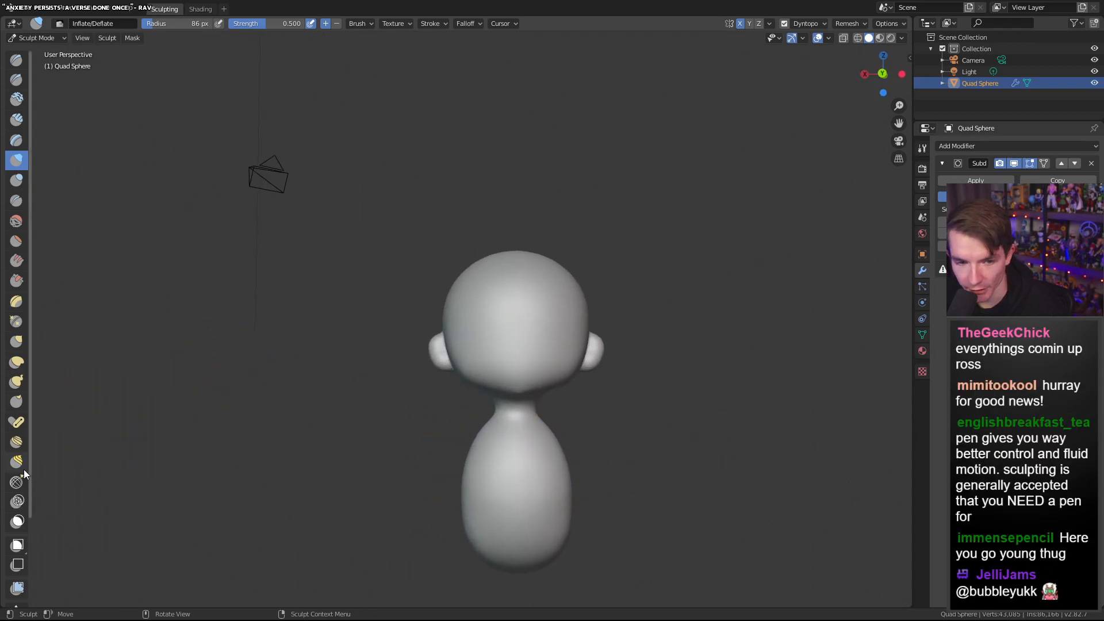
click(17, 362)
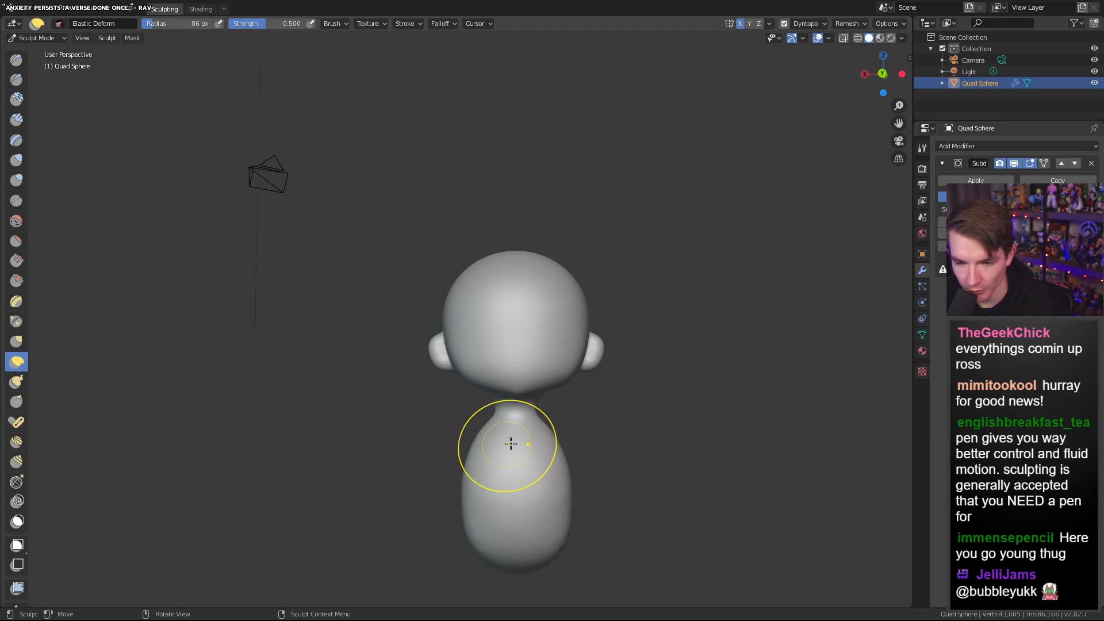
middle_drag(523, 436, 420, 469)
mouse_move(301, 481)
middle_down()
mouse_move(462, 447)
mouse_move(592, 456)
middle_up()
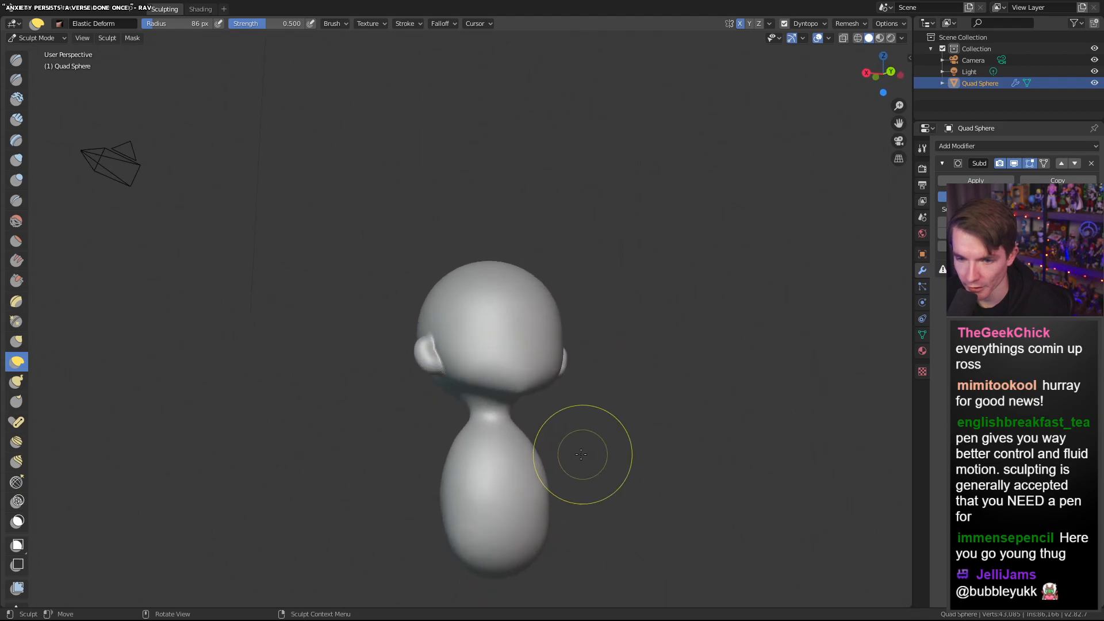
Set the Scrape/Peaks brush radius to 173 px and start scraping the underside of the torso
click(17, 280)
mouse_move(468, 468)
middle_down()
mouse_move(539, 493)
mouse_move(525, 396)
mouse_move(579, 266)
mouse_move(592, 333)
mouse_move(468, 357)
middle_up()
right_click(471, 373)
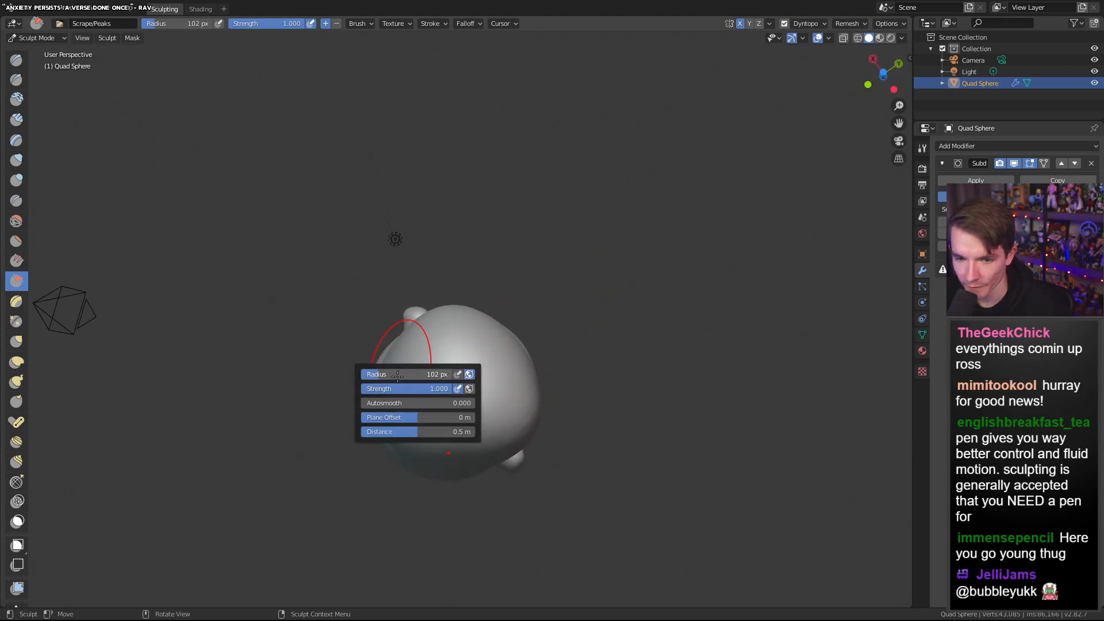
click(495, 372)
mouse_move(479, 393)
mouse_down()
mouse_move(481, 355)
mouse_move(437, 353)
mouse_move(468, 409)
mouse_move(483, 338)
mouse_move(459, 412)
mouse_move(487, 334)
mouse_move(500, 387)
mouse_move(458, 346)
mouse_up()
mouse_move(459, 345)
middle_down()
mouse_move(486, 370)
mouse_move(457, 475)
mouse_move(488, 366)
middle_up()
Scrape the torso's rounded underside into a flat base from a straight bottom view and check it from the front
click(884, 69)
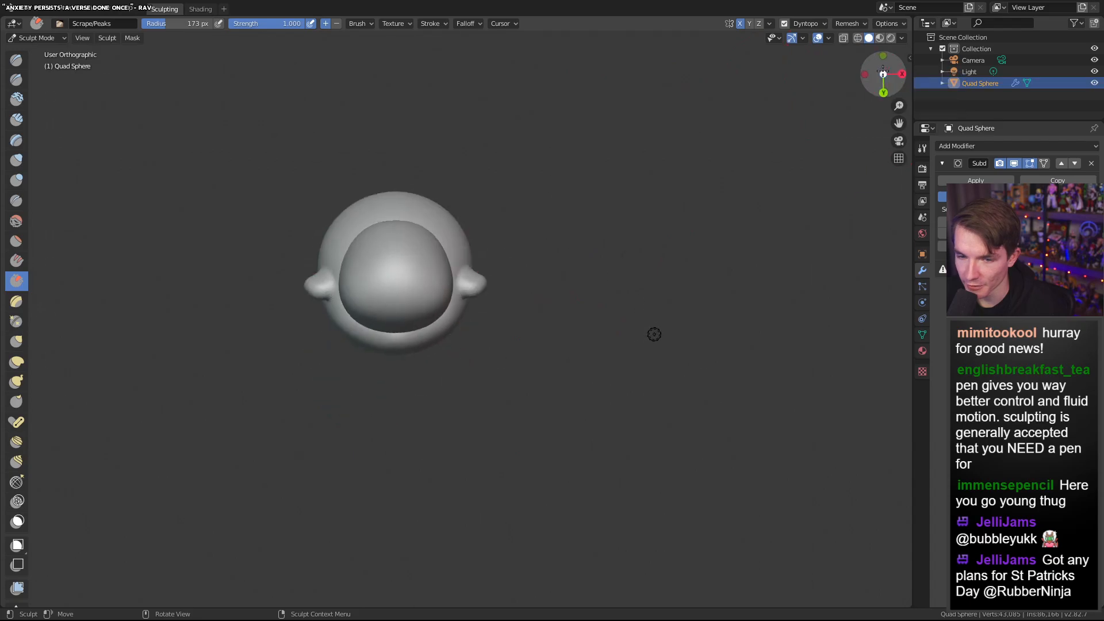
drag(398, 278, 407, 289)
mouse_move(393, 260)
mouse_down()
mouse_move(402, 292)
mouse_move(389, 275)
mouse_move(405, 258)
mouse_move(403, 315)
mouse_up()
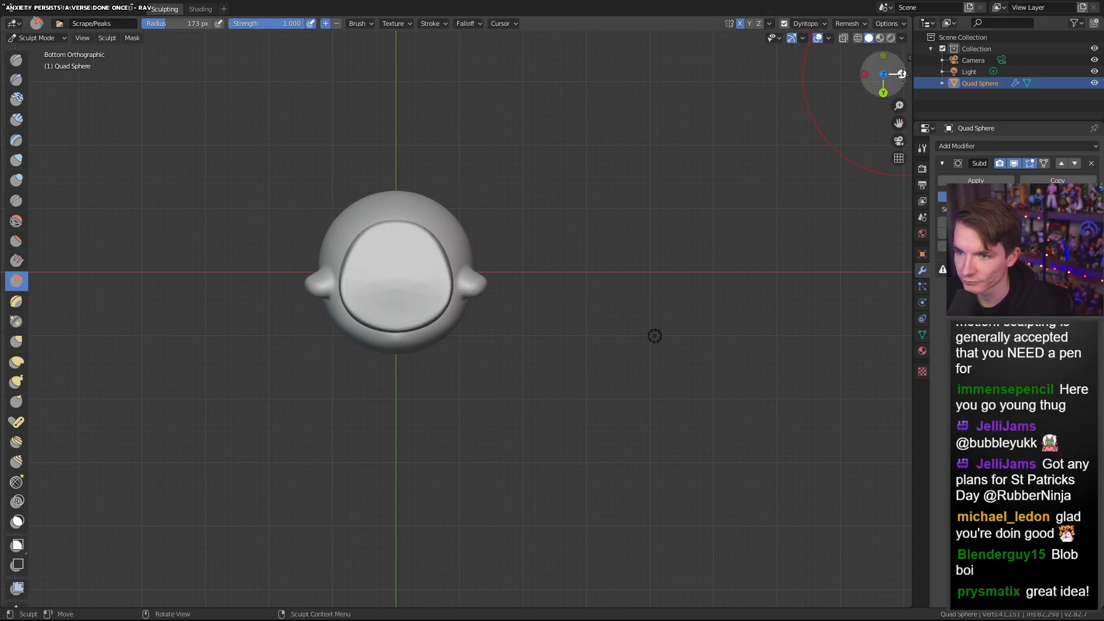
click(902, 75)
mouse_move(688, 216)
middle_down()
mouse_move(561, 227)
mouse_move(575, 259)
mouse_move(555, 272)
mouse_move(696, 253)
mouse_move(584, 345)
middle_up()
scroll(622, 408, up, 2)
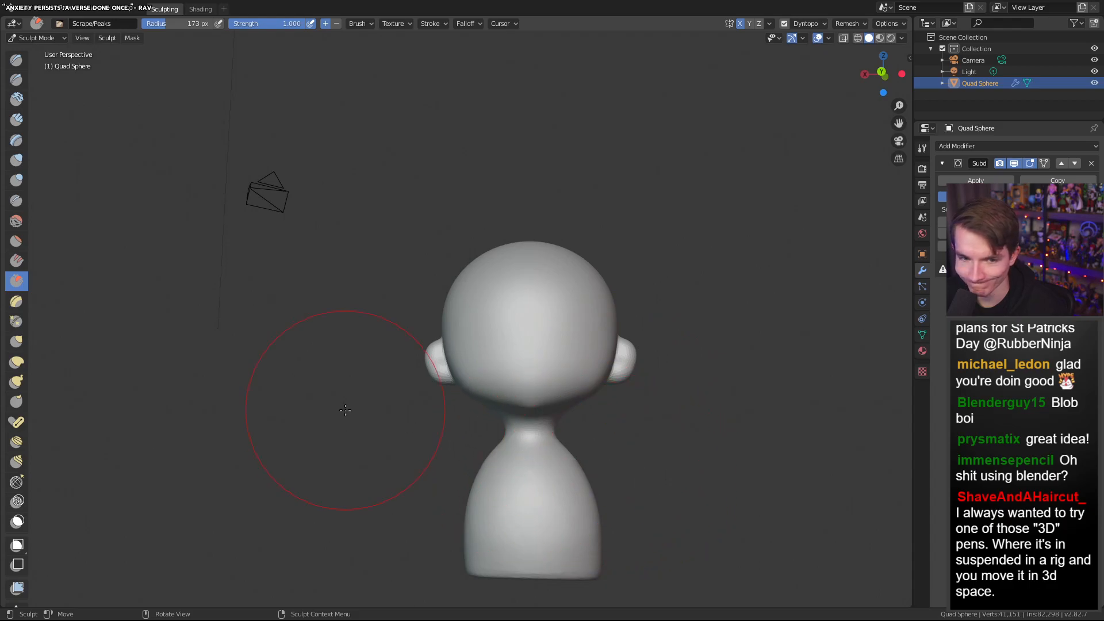
mouse_move(665, 505)
middle_down()
mouse_move(474, 483)
mouse_move(484, 470)
mouse_move(584, 466)
mouse_move(558, 393)
middle_up()
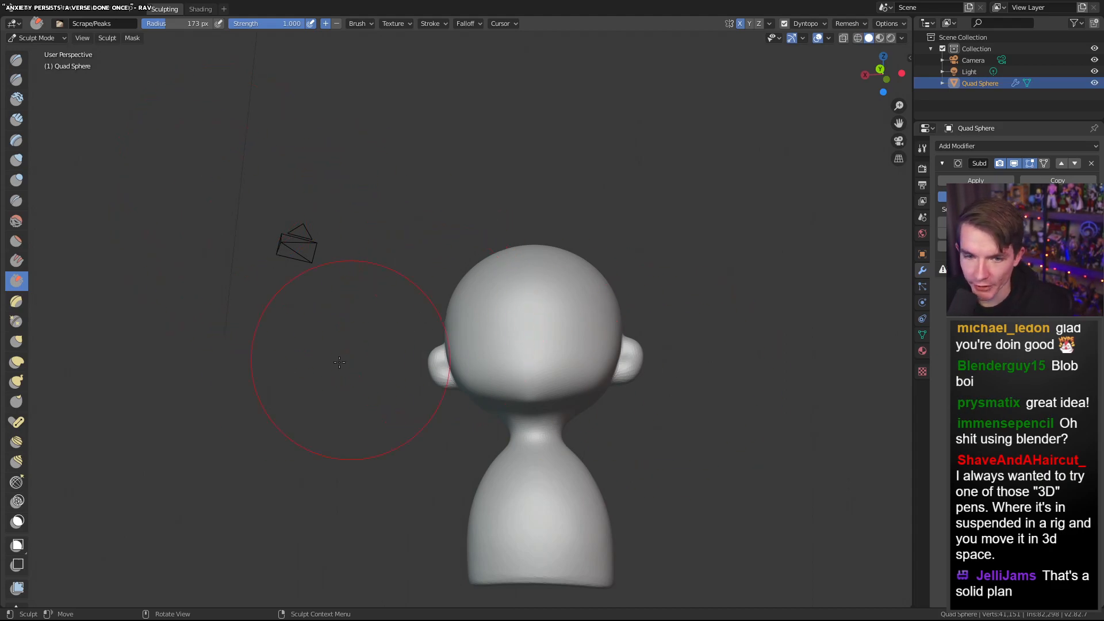
mouse_move(641, 371)
middle_down()
mouse_move(797, 377)
mouse_move(647, 374)
mouse_move(642, 394)
middle_up()
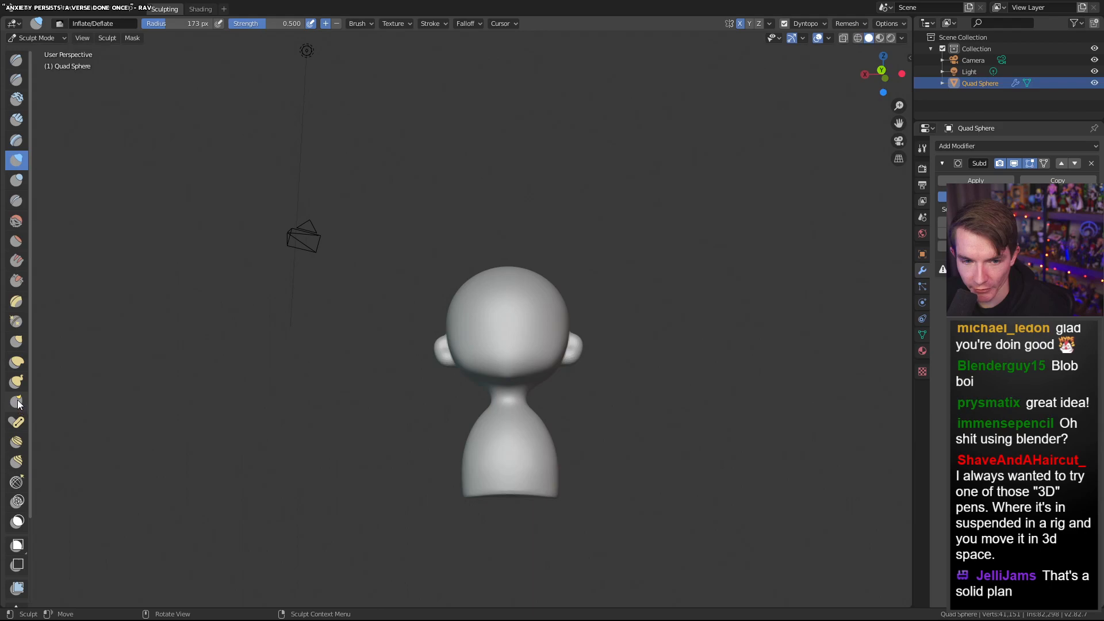
Try to stretch the lower part of the torso downward with the Elastic Deform brush at a radius of 83 px
click(17, 362)
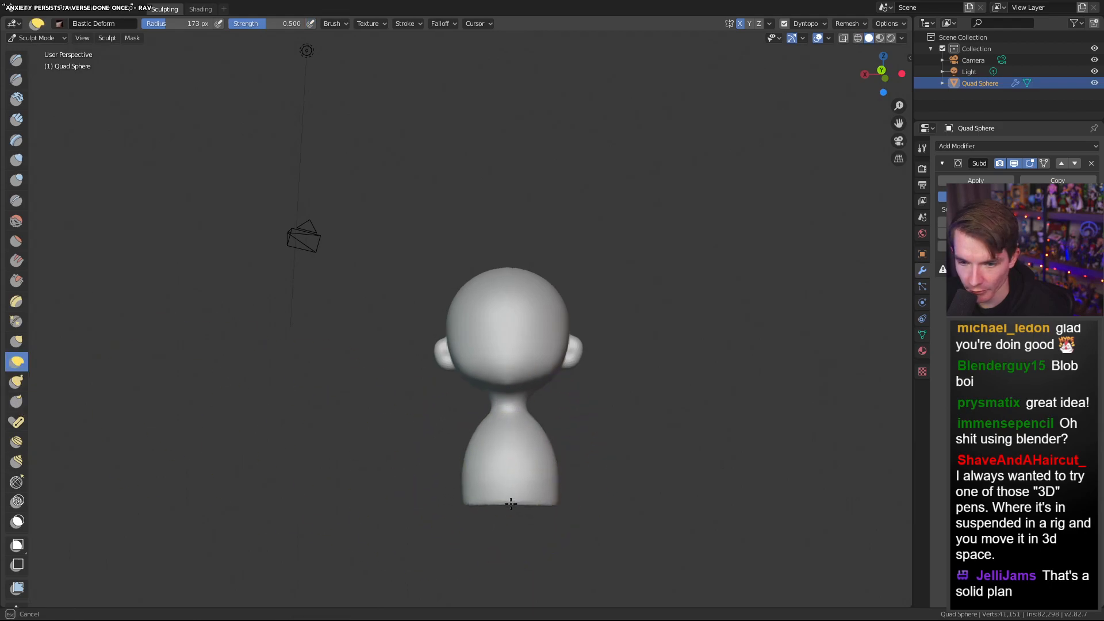
key(ctrl+z)
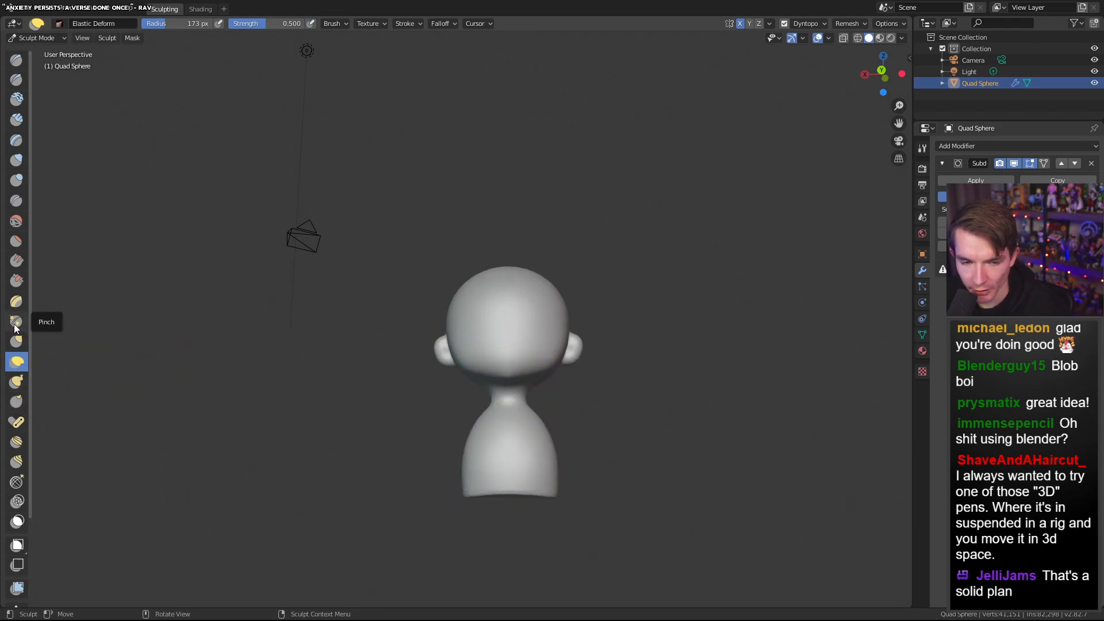
right_click(443, 444)
drag(443, 445, 401, 445)
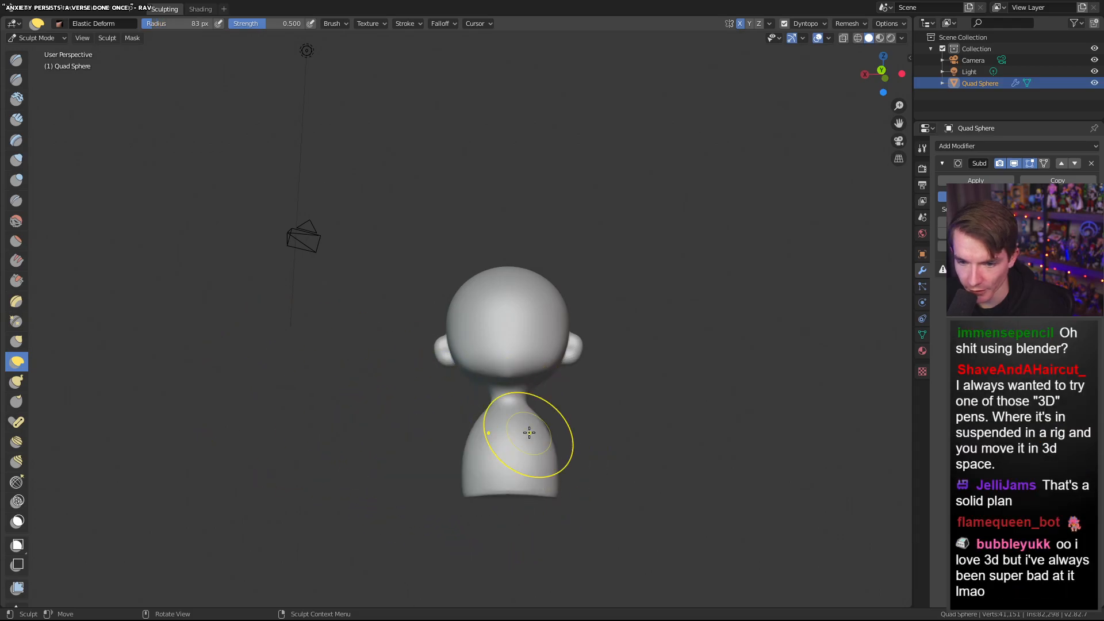
mouse_move(525, 434)
mouse_down()
mouse_move(510, 481)
mouse_move(517, 513)
mouse_up()
key(ctrl+z)
key(ctrl+z)
drag(523, 474, 517, 546)
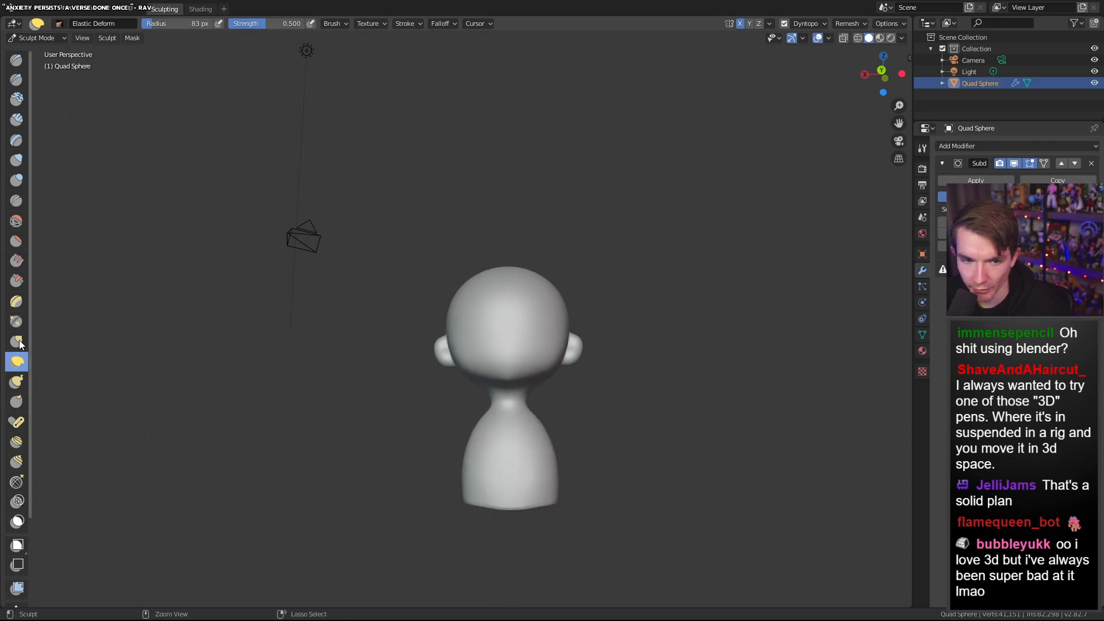
key(ctrl+z)
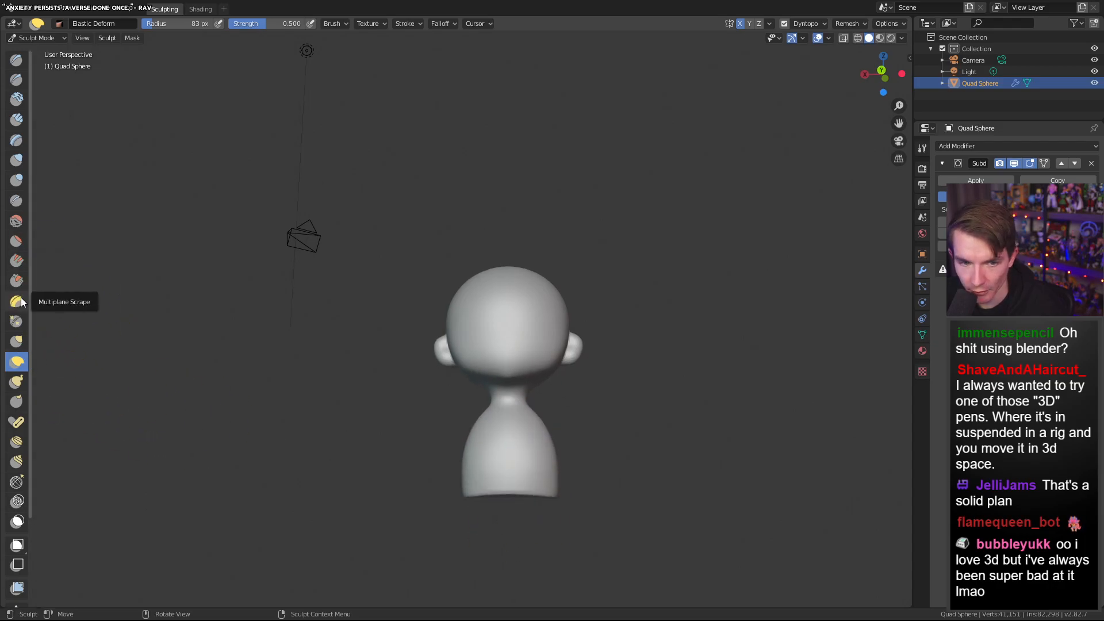
Try to pull the torso and face downward with the Grab brush, undoing each attempt
click(17, 342)
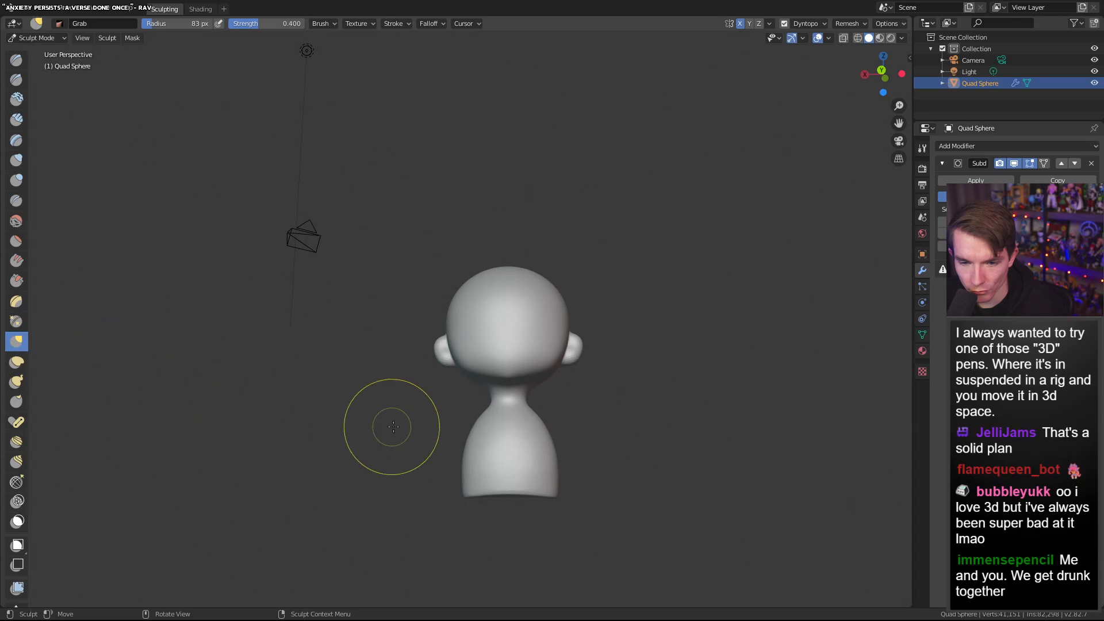
drag(520, 461, 519, 511)
key(ctrl+z)
drag(510, 425, 506, 485)
key(ctrl+z)
mouse_move(512, 298)
mouse_down()
mouse_move(498, 343)
mouse_move(498, 481)
mouse_move(496, 403)
mouse_up()
key(ctrl+z)
Build up the junction of the head and neck with short Blob brush strokes from the back and side
middle_drag(701, 572, 629, 467)
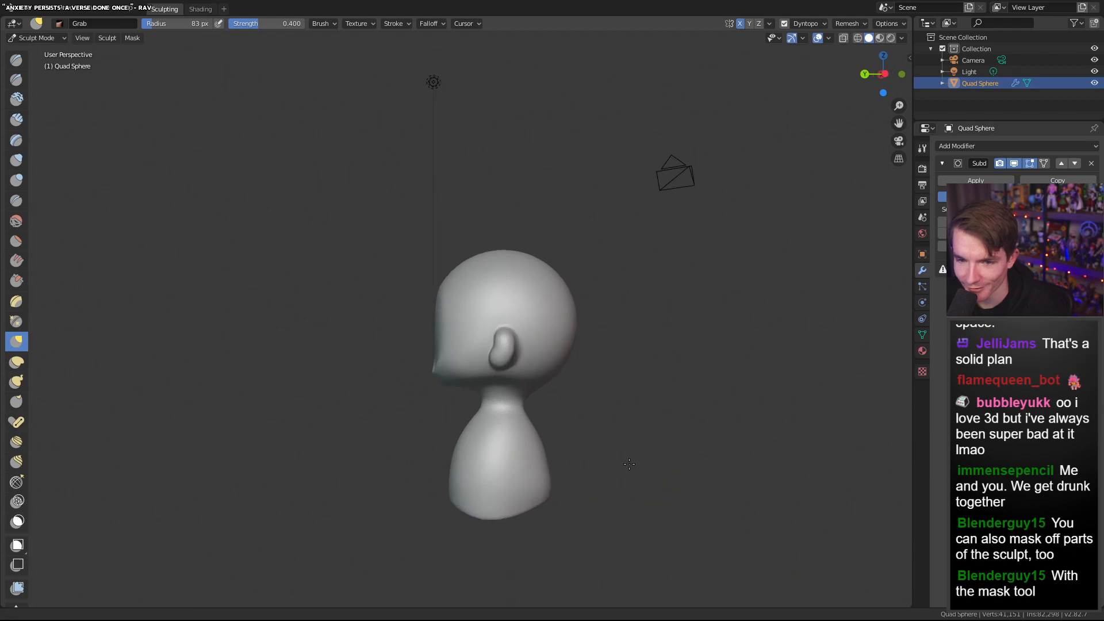
middle_drag(754, 463, 688, 424)
middle_drag(579, 387, 114, 275)
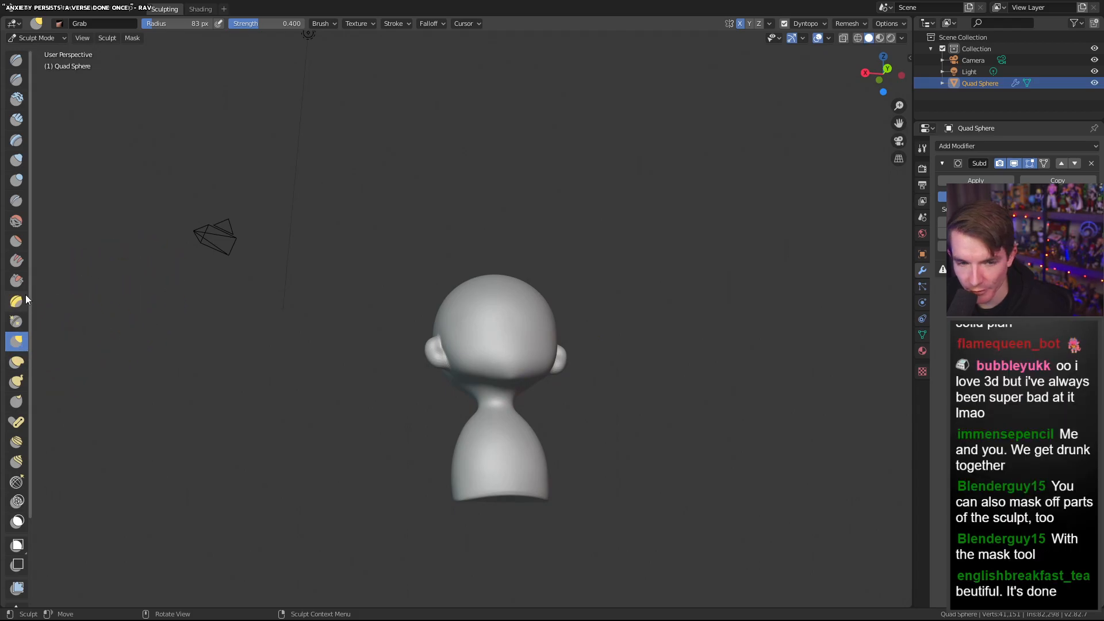
click(18, 180)
mouse_move(495, 403)
middle_down()
mouse_move(587, 449)
mouse_move(554, 436)
mouse_move(570, 440)
mouse_move(455, 463)
middle_up()
scroll(541, 445, up, 3)
mouse_move(321, 426)
mouse_down()
mouse_move(304, 419)
mouse_move(310, 431)
mouse_up()
middle_drag(473, 472, 344, 460)
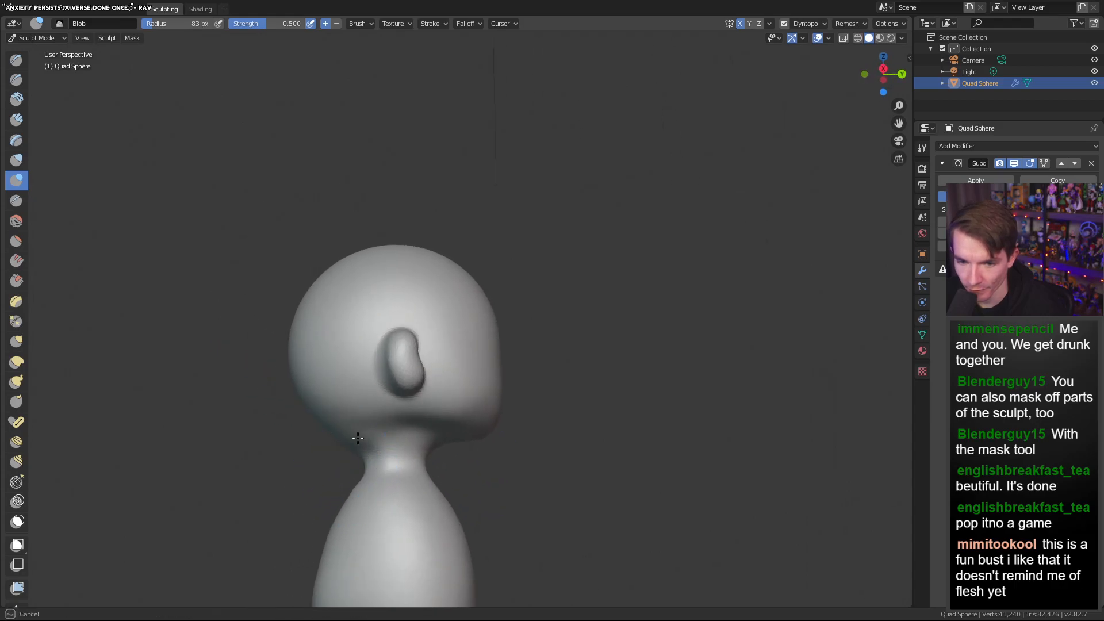
mouse_move(476, 465)
middle_down()
mouse_move(430, 479)
mouse_move(425, 421)
mouse_move(469, 420)
middle_up()
drag(467, 462, 470, 460)
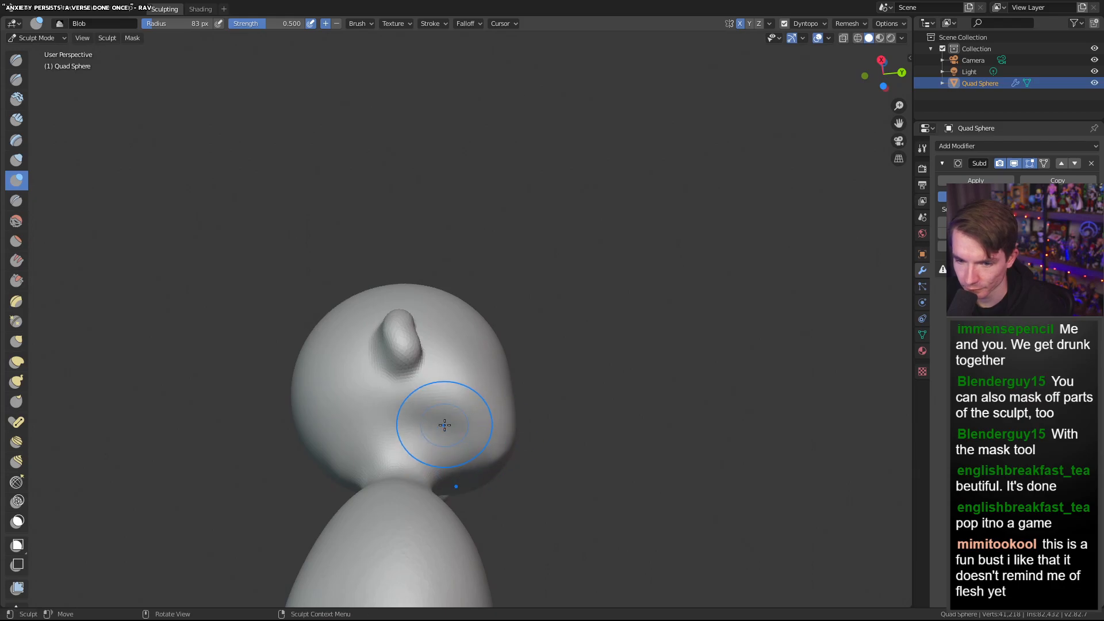
mouse_move(444, 425)
middle_down()
mouse_move(562, 449)
mouse_move(568, 498)
mouse_move(562, 481)
mouse_move(591, 480)
mouse_move(511, 566)
mouse_move(527, 524)
mouse_move(532, 552)
mouse_move(544, 457)
mouse_move(656, 465)
middle_up()
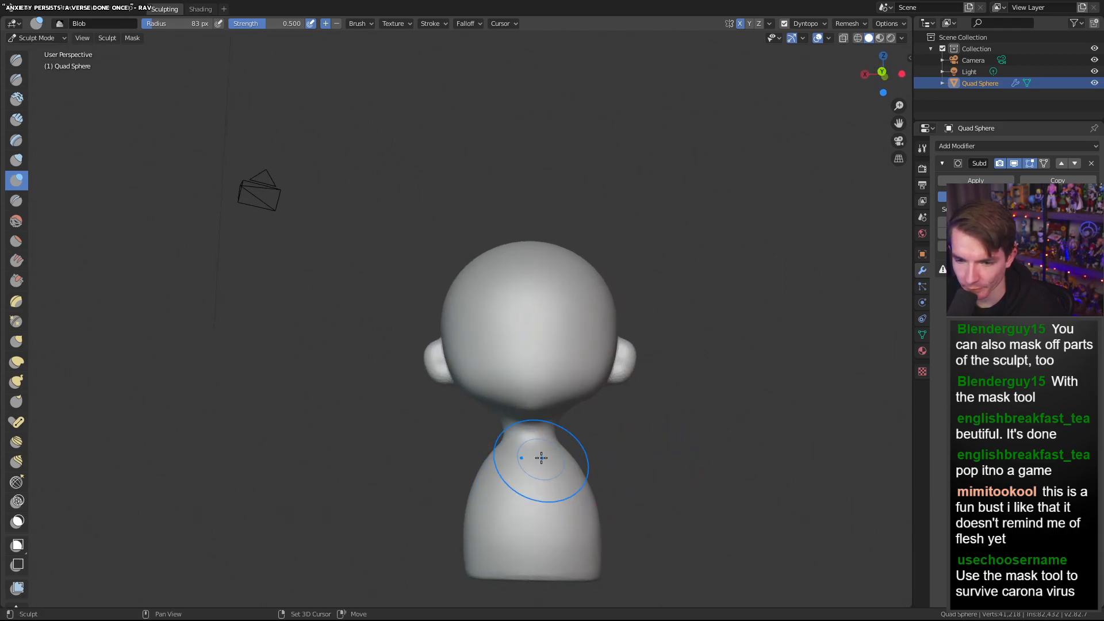
Enlarge the Blob brush radius to 127 px and try a stroke across the torso's flat underside
middle_drag(496, 454, 220, 435)
middle_drag(394, 482, 387, 340)
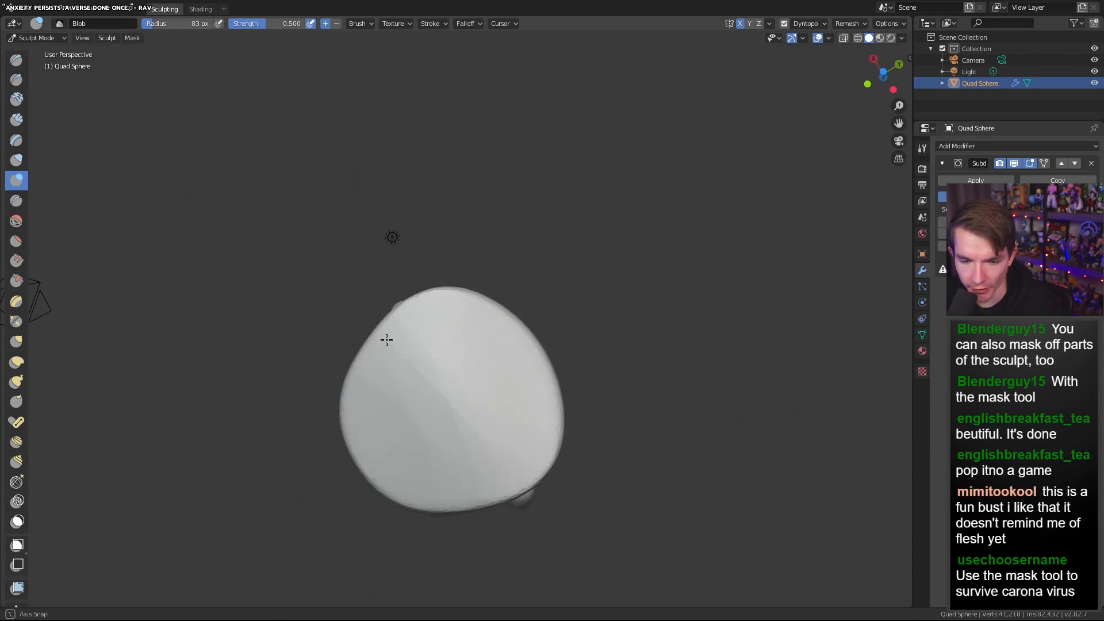
mouse_move(487, 426)
middle_down()
mouse_move(446, 362)
mouse_move(415, 347)
mouse_move(480, 382)
middle_up()
right_click(508, 381)
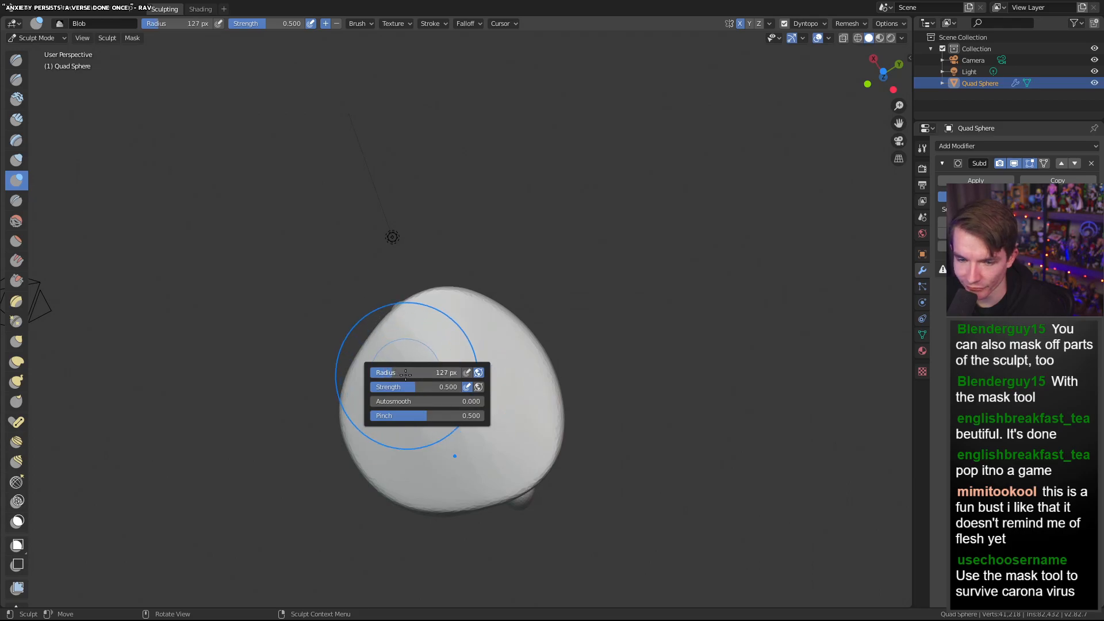
mouse_move(407, 428)
mouse_down()
mouse_move(503, 416)
mouse_move(501, 385)
mouse_move(523, 351)
mouse_move(420, 328)
mouse_up()
Examine the proportions of the head, neck and torso from several angles and distances
middle_drag(526, 379, 468, 518)
scroll(567, 468, up, 2)
mouse_move(608, 462)
middle_down()
mouse_move(464, 493)
mouse_move(537, 412)
mouse_move(641, 484)
middle_up()
scroll(523, 465, up, 2)
scroll(544, 438, down, 3)
scroll(632, 478, up, 2)
mouse_move(592, 456)
middle_down()
mouse_move(641, 444)
mouse_move(575, 448)
middle_up()
scroll(567, 451, up, 4)
scroll(561, 446, down, 4)
scroll(563, 558, up, 4)
mouse_move(565, 570)
middle_down()
mouse_move(577, 520)
mouse_move(685, 538)
mouse_move(474, 526)
mouse_move(437, 464)
mouse_move(437, 446)
mouse_move(457, 444)
middle_up()
scroll(605, 526, down, 3)
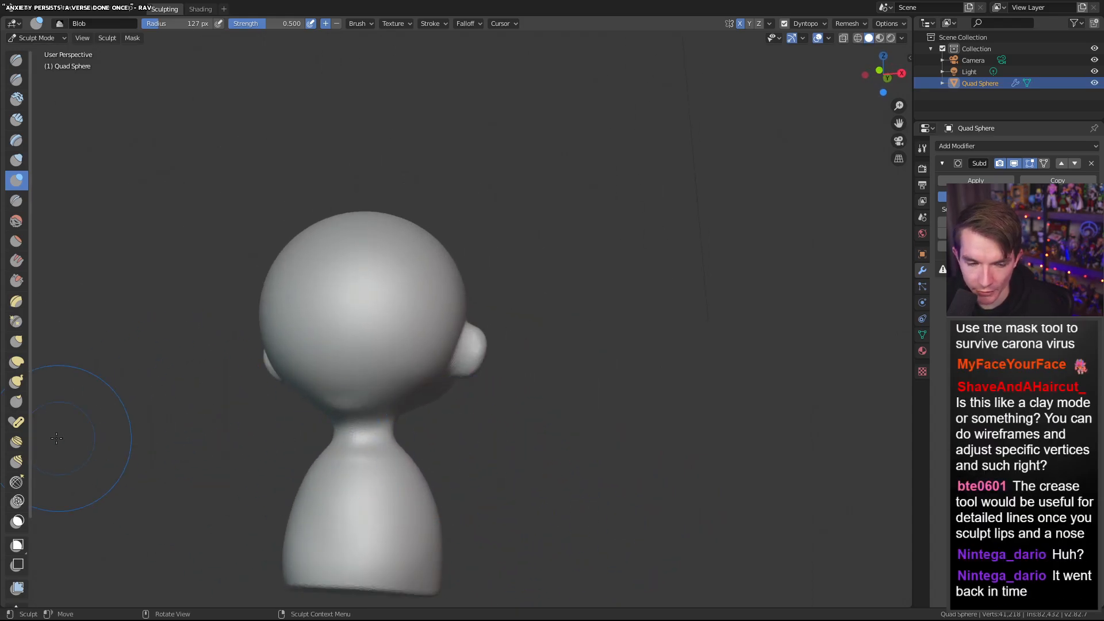
Plane down the sides and back of the torso with long Scrape/Peaks strokes at a 127 px radius
click(17, 280)
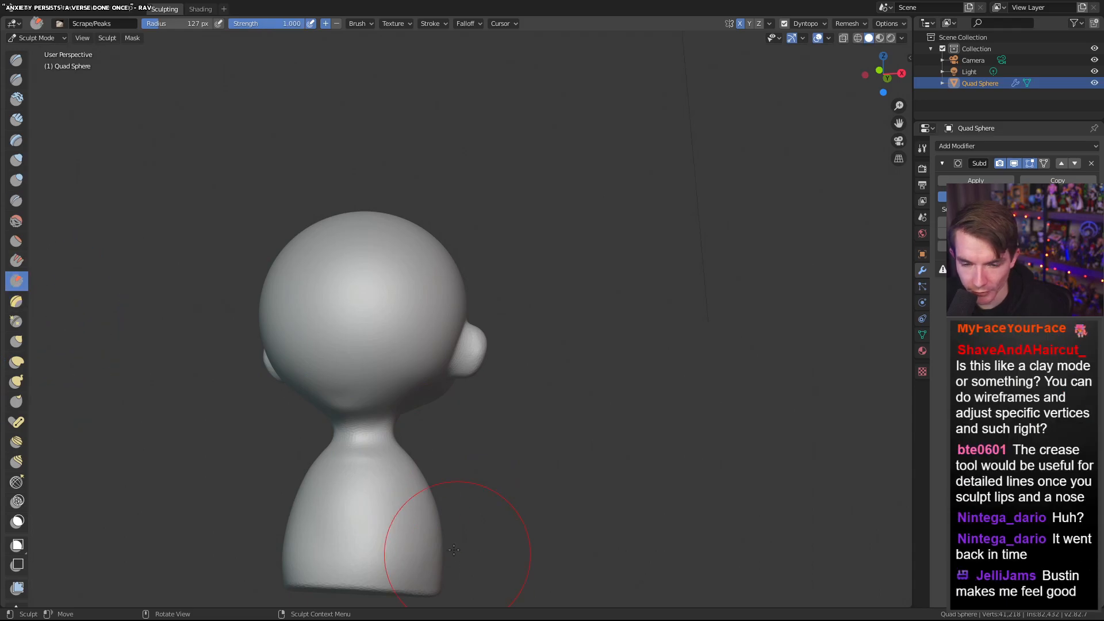
drag(401, 455, 424, 484)
middle_drag(565, 478, 455, 444)
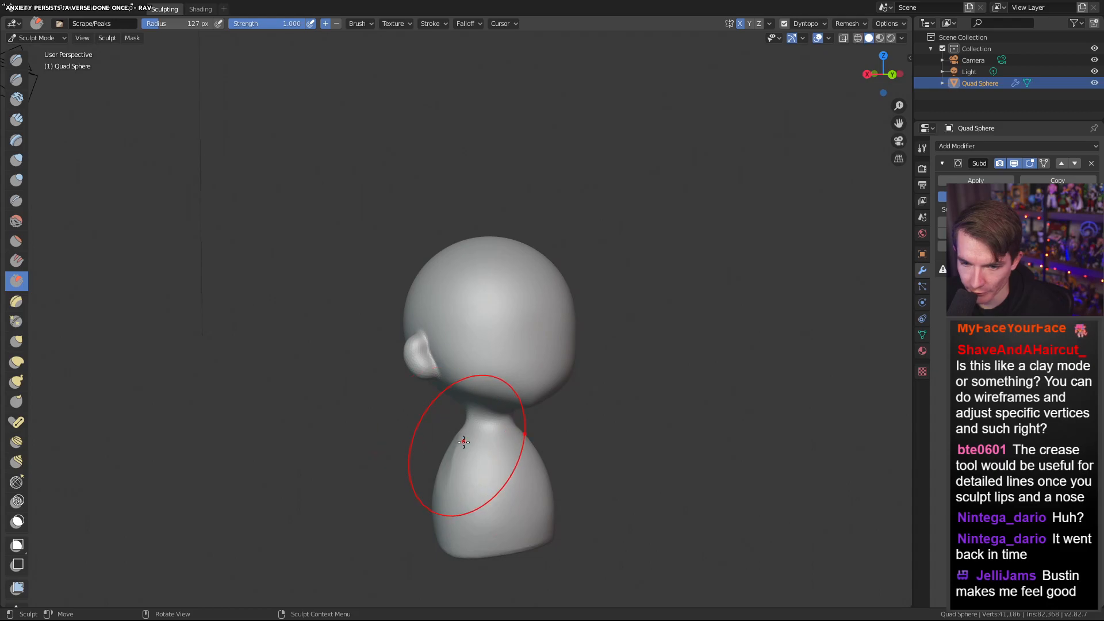
drag(464, 442, 443, 550)
middle_drag(416, 547, 731, 454)
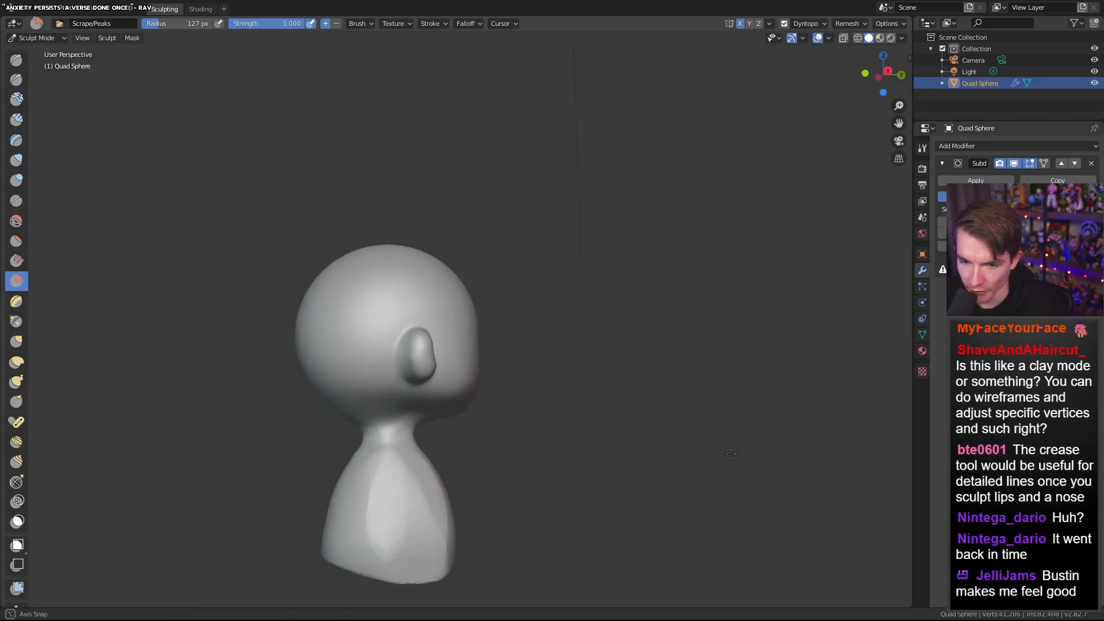
drag(352, 537, 382, 502)
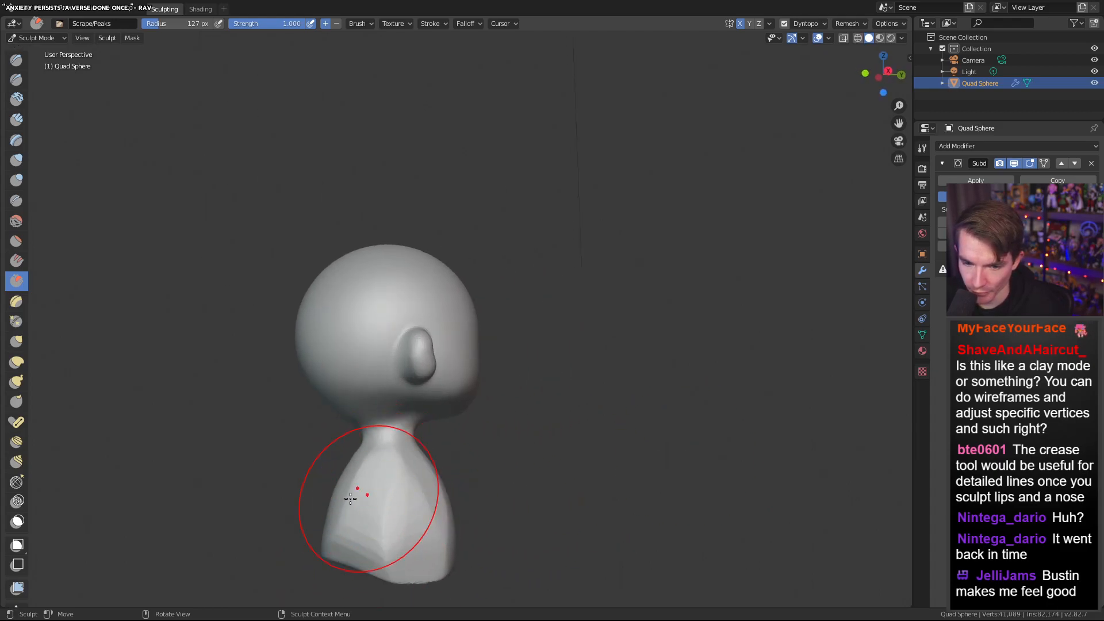
mouse_move(246, 505)
middle_down()
mouse_move(407, 463)
mouse_move(395, 469)
middle_up()
mouse_move(395, 469)
mouse_down()
mouse_move(413, 500)
mouse_move(370, 505)
mouse_move(364, 537)
mouse_move(374, 451)
mouse_move(371, 581)
mouse_up()
Reduce the Scrape/Peaks radius to 83 px and scrape vertical strokes down the back and side of the torso
right_click(363, 509)
drag(280, 506, 268, 505)
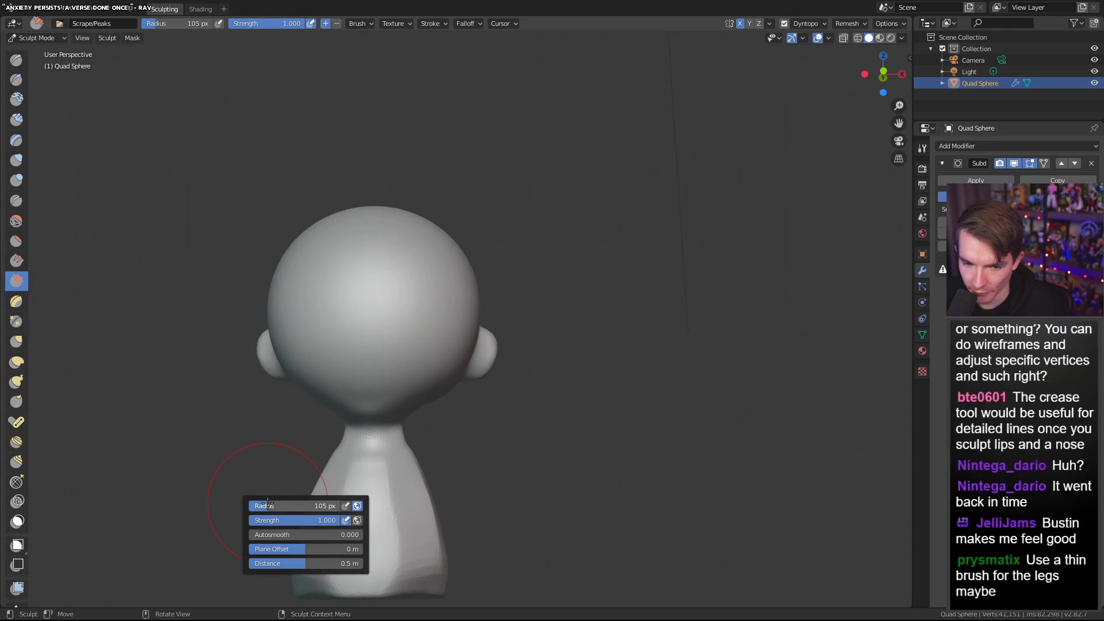
mouse_move(366, 472)
mouse_down()
mouse_move(365, 583)
mouse_move(386, 594)
mouse_up()
drag(375, 478, 374, 581)
middle_drag(541, 482, 428, 482)
mouse_move(390, 479)
mouse_down()
mouse_move(381, 586)
mouse_move(427, 584)
mouse_up()
drag(436, 513, 455, 580)
drag(404, 489, 406, 582)
drag(379, 479, 376, 578)
Scrape off the lower front corners of the torso and check the tapered body all the way around
mouse_move(535, 477)
middle_down()
mouse_move(465, 478)
mouse_move(501, 474)
middle_up()
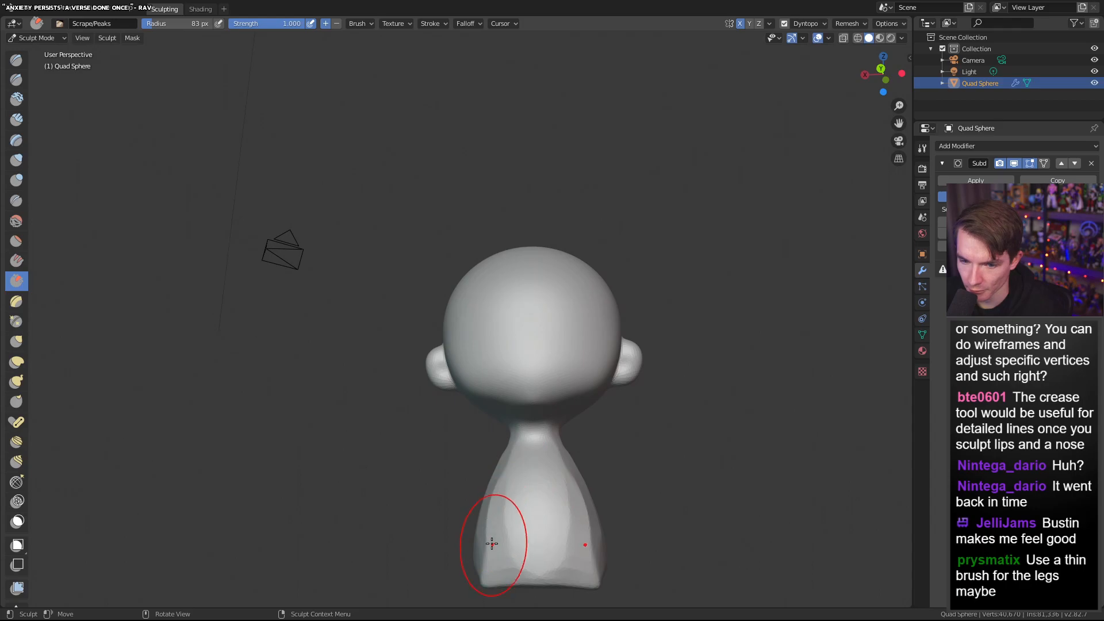
drag(492, 543, 494, 577)
mouse_move(584, 490)
middle_down()
mouse_move(575, 512)
mouse_move(523, 515)
middle_up()
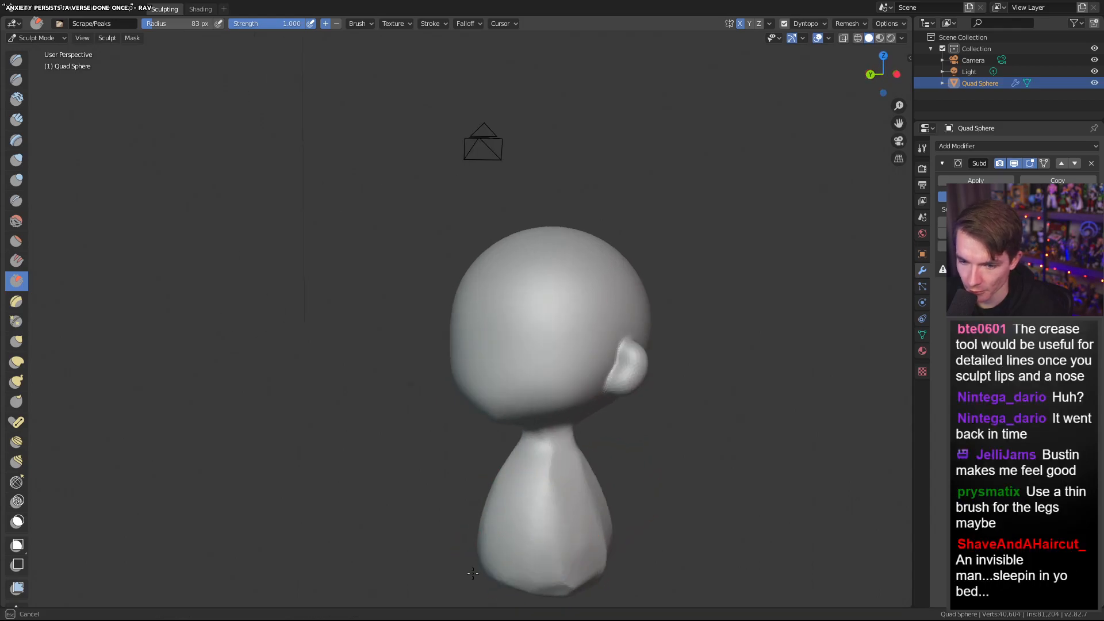
middle_drag(610, 482, 419, 490)
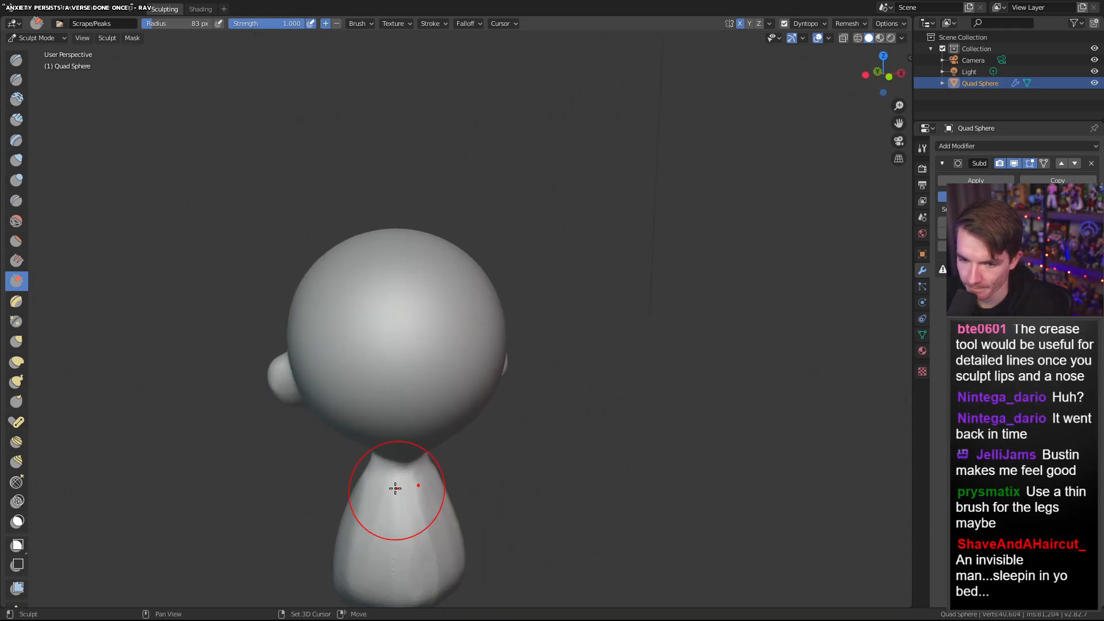
middle_drag(619, 499, 424, 469)
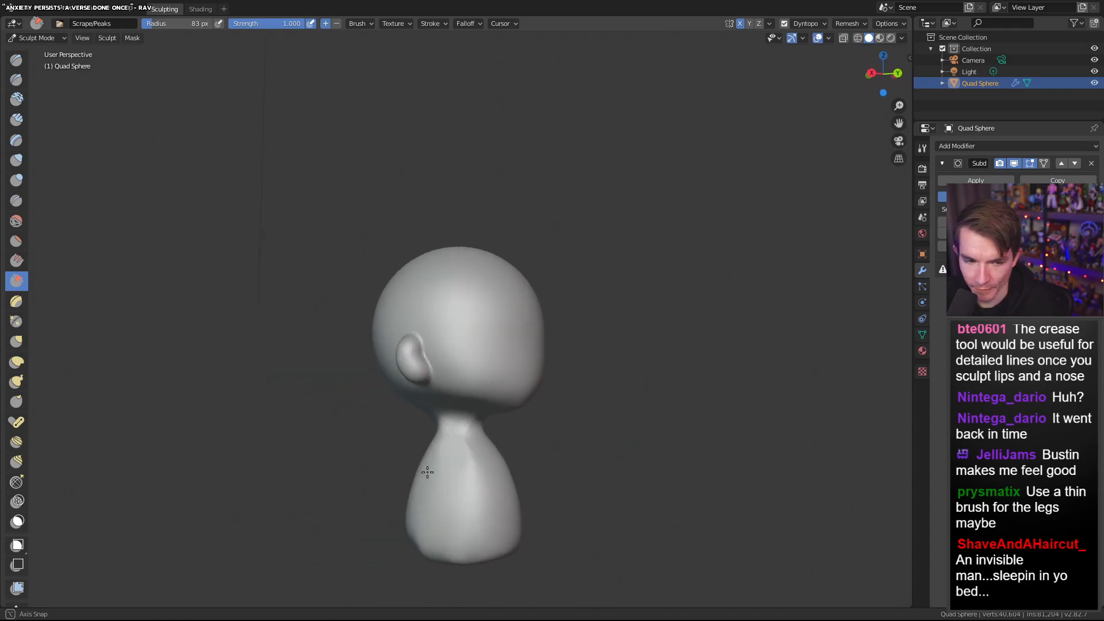
middle_drag(559, 496, 495, 506)
scroll(566, 499, down, 4)
middle_drag(624, 498, 583, 436)
scroll(660, 450, up, 4)
scroll(614, 481, up, 2)
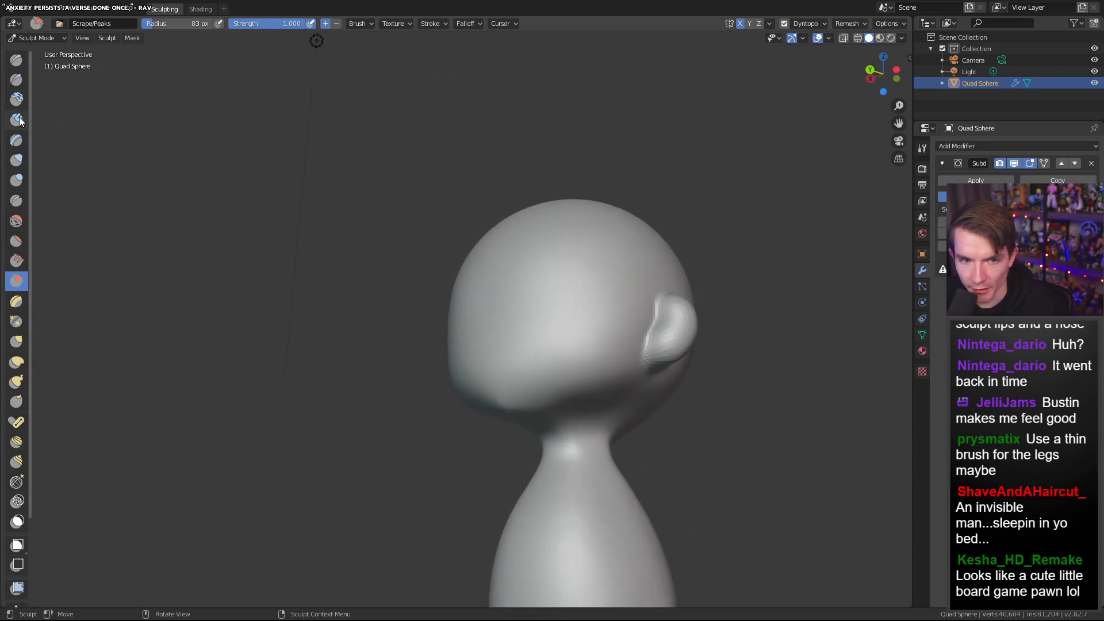
Swell the upper torso just below the neck into shoulders with Inflate/Deflate strokes at the front and back
click(25, 160)
mouse_move(190, 207)
middle_down()
mouse_move(352, 254)
mouse_move(575, 460)
mouse_move(599, 460)
mouse_move(578, 474)
middle_up()
drag(578, 474, 592, 471)
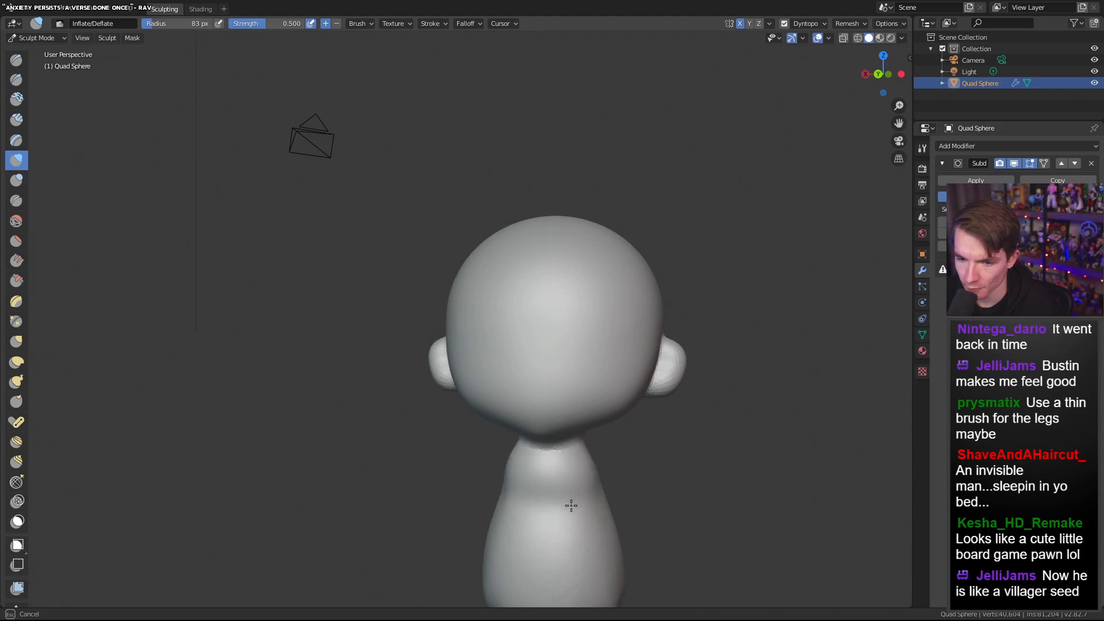
drag(567, 494, 572, 492)
mouse_move(739, 499)
middle_down()
mouse_move(634, 503)
mouse_move(661, 498)
mouse_move(670, 528)
mouse_move(544, 496)
middle_up()
scroll(661, 498, down, 5)
scroll(670, 528, up, 3)
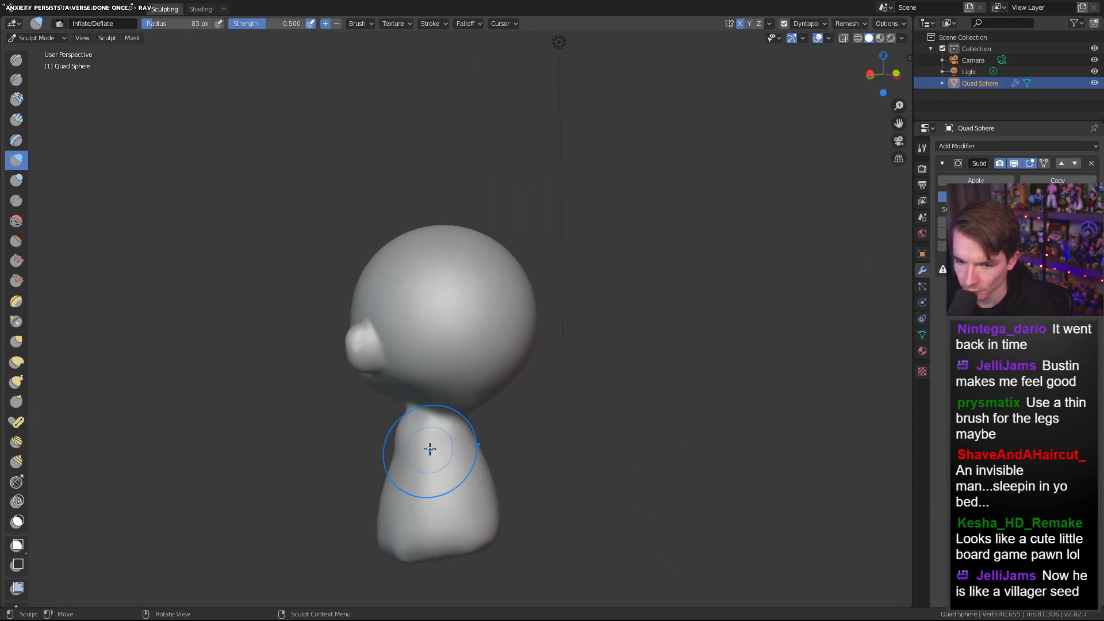
drag(429, 451, 479, 441)
middle_drag(499, 454, 585, 449)
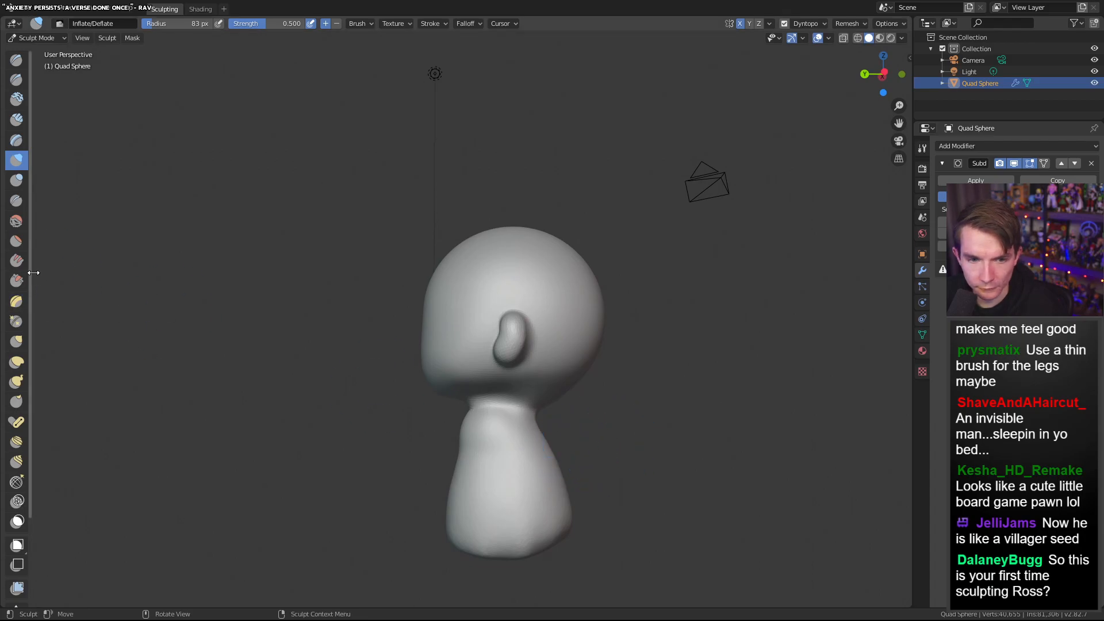
Reduce the Scrape/Peaks radius to 61 px and scrape the rear side of the torso from the neck downward
click(16, 281)
middle_drag(403, 414, 488, 436)
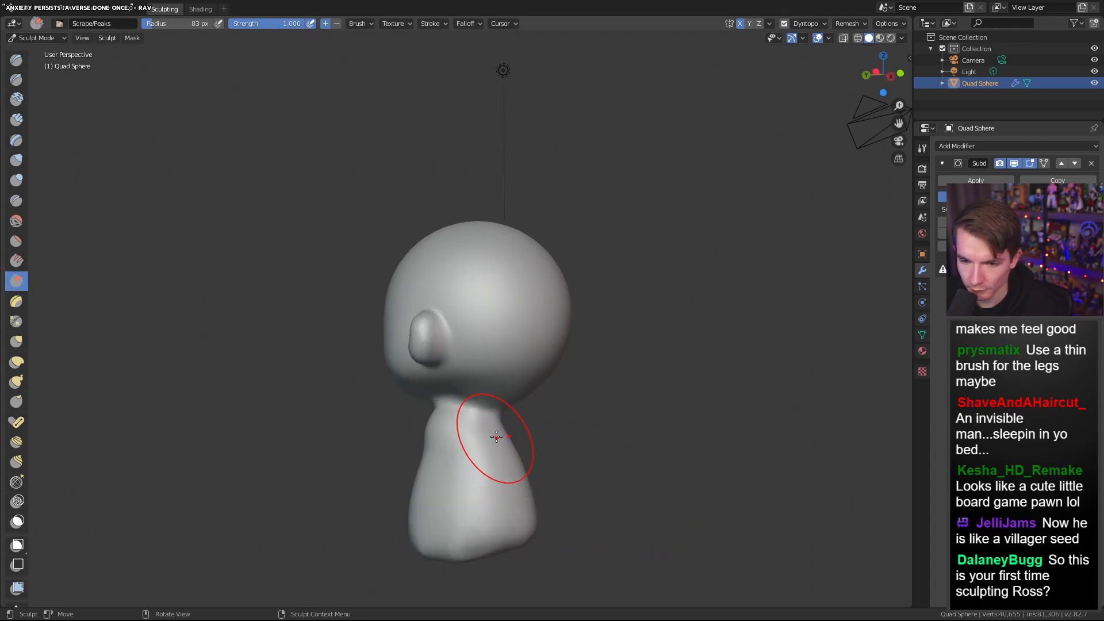
right_click(422, 441)
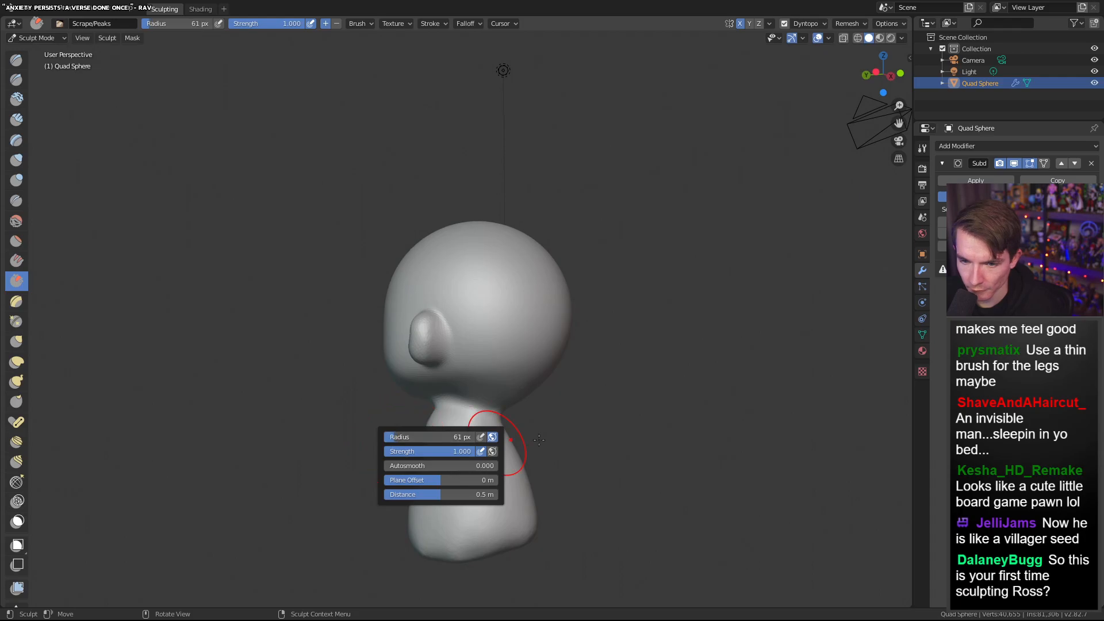
middle_drag(536, 441, 504, 431)
mouse_move(471, 438)
mouse_down()
mouse_move(486, 505)
mouse_move(464, 424)
mouse_move(460, 443)
mouse_up()
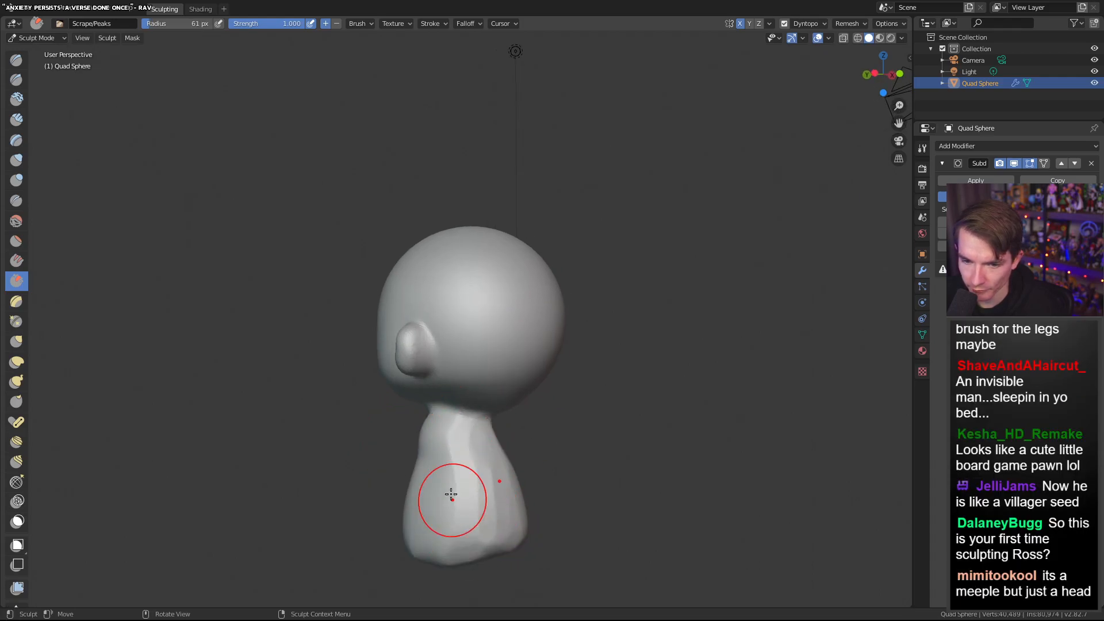
Scrape the torso's opposite side, back and lower edge with short Scrape/Peaks strokes to slim the taper
mouse_move(517, 526)
middle_down()
mouse_move(370, 443)
mouse_move(387, 467)
mouse_move(391, 452)
mouse_move(366, 482)
middle_up()
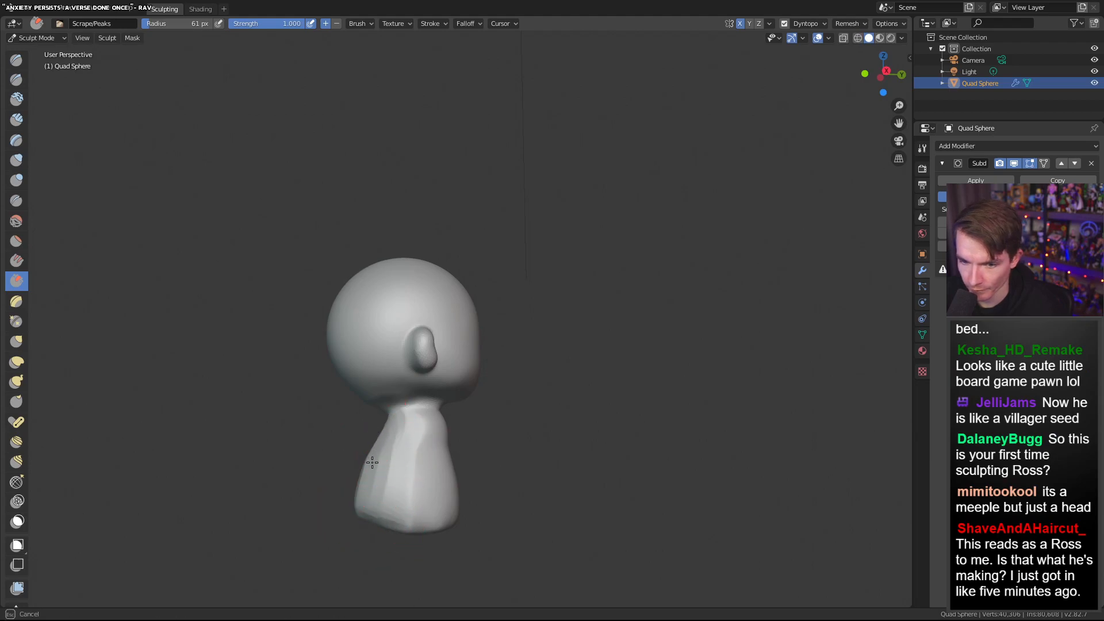
drag(401, 418, 377, 455)
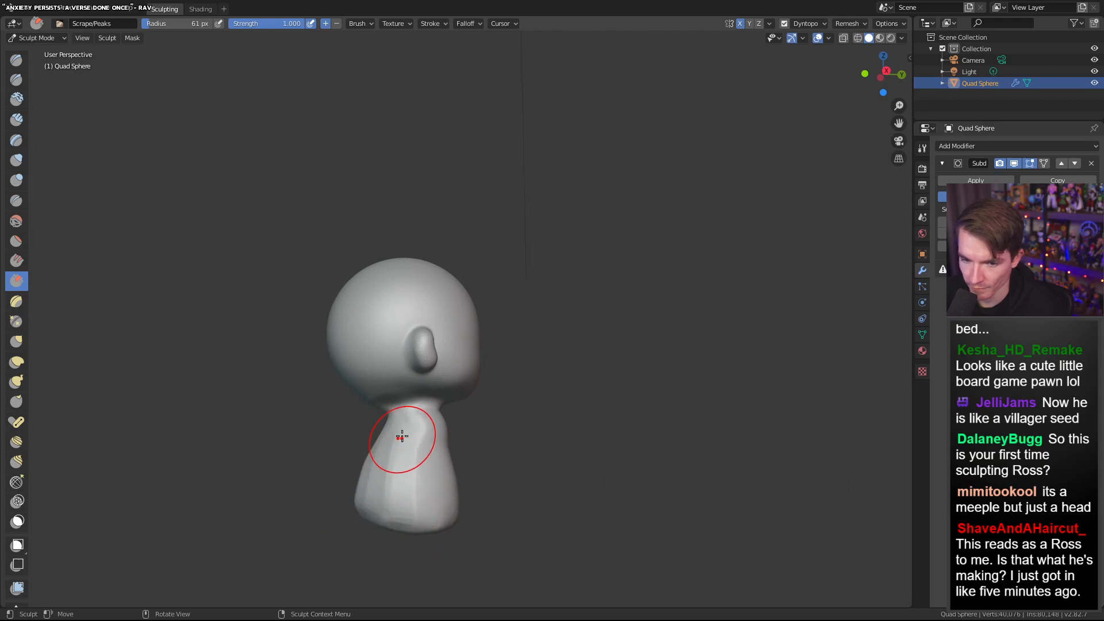
mouse_move(427, 543)
mouse_down()
mouse_move(420, 434)
mouse_move(368, 506)
mouse_up()
middle_drag(467, 445, 611, 435)
mouse_move(483, 425)
mouse_down()
mouse_move(496, 506)
mouse_move(476, 434)
mouse_move(483, 494)
mouse_move(499, 431)
mouse_up()
drag(507, 506, 498, 500)
mouse_move(498, 501)
middle_down()
mouse_move(574, 443)
mouse_move(448, 441)
middle_up()
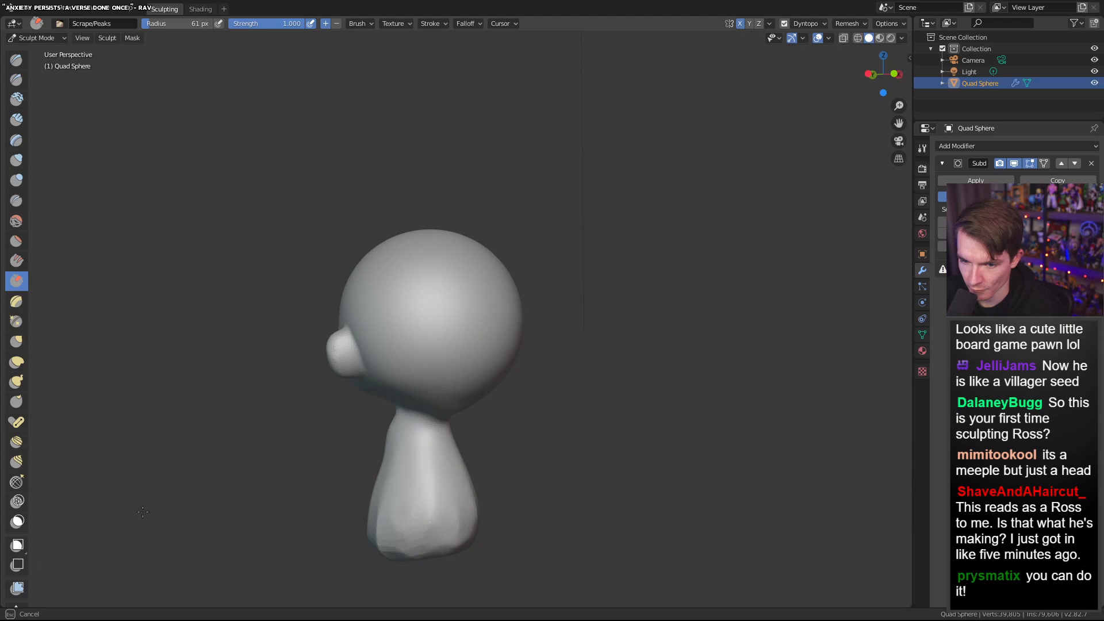
Scrape away the ridge on the front of the upper torso just below the neck
mouse_move(345, 468)
middle_down()
mouse_move(686, 431)
mouse_move(525, 464)
mouse_move(504, 455)
middle_up()
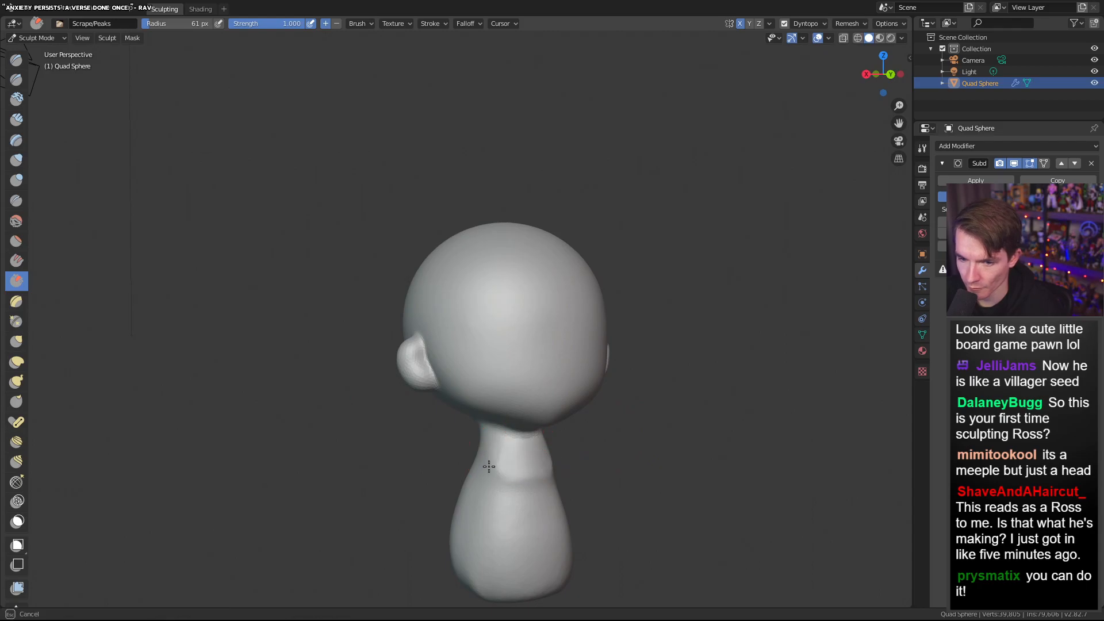
drag(542, 470, 560, 473)
mouse_move(405, 471)
middle_down()
mouse_move(584, 474)
mouse_move(538, 435)
middle_up()
scroll(518, 515, down, 1)
shift+middle_drag(518, 495, 559, 490)
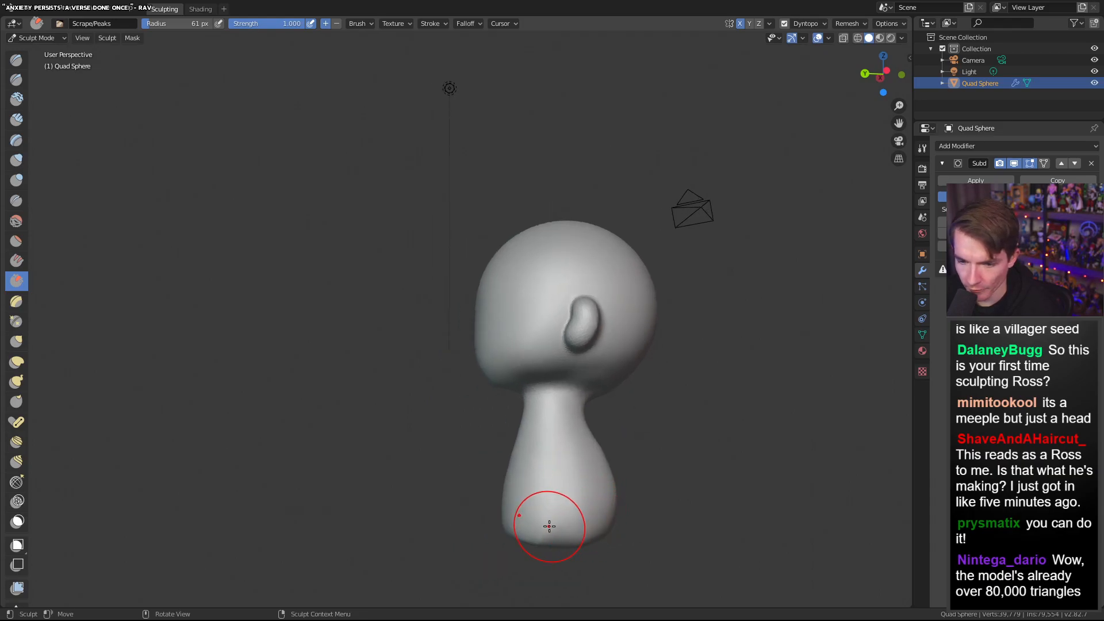
Flatten the underside of the torso with Scrape/Peaks strokes across the base and its lower edge
middle_drag(545, 534, 582, 296)
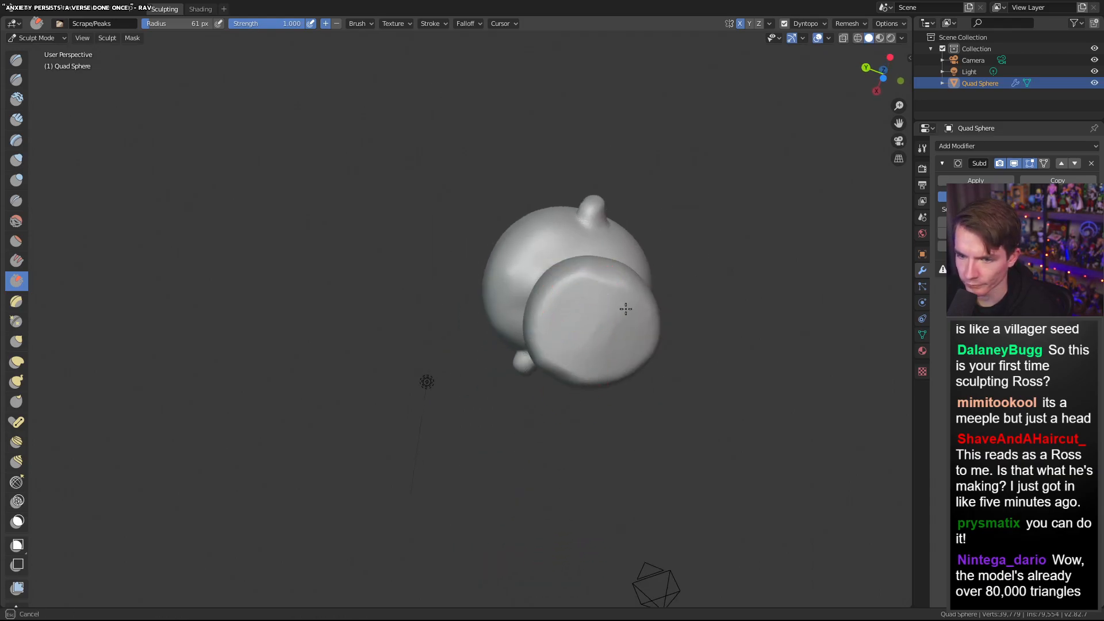
mouse_move(616, 317)
mouse_down()
mouse_move(623, 309)
mouse_move(606, 301)
mouse_up()
drag(579, 342, 634, 301)
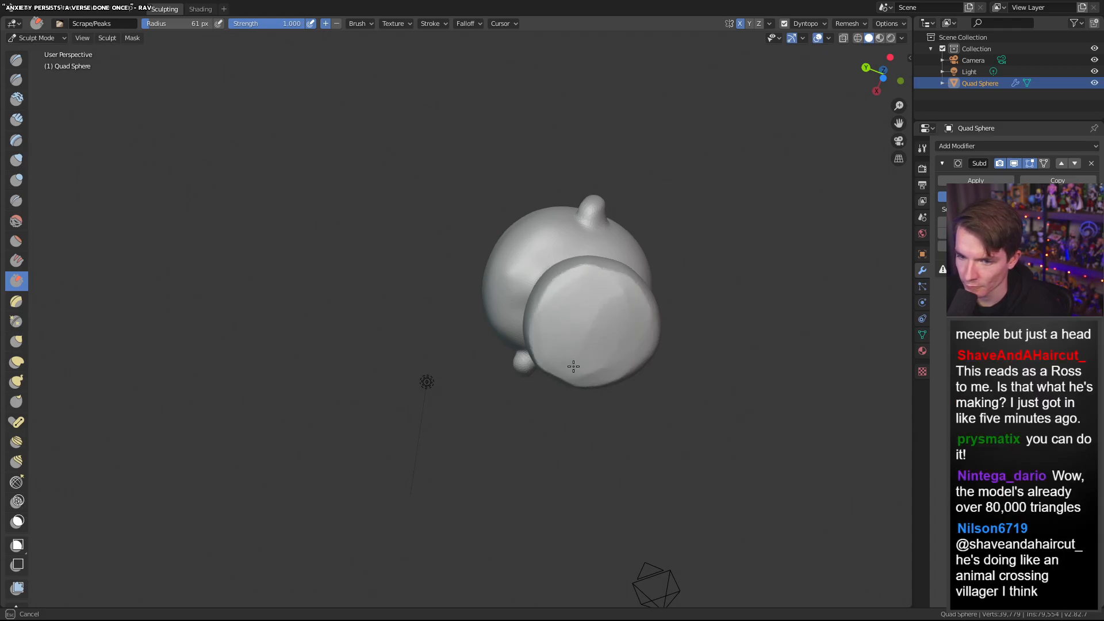
mouse_move(603, 360)
mouse_down()
mouse_move(574, 291)
mouse_move(599, 334)
mouse_up()
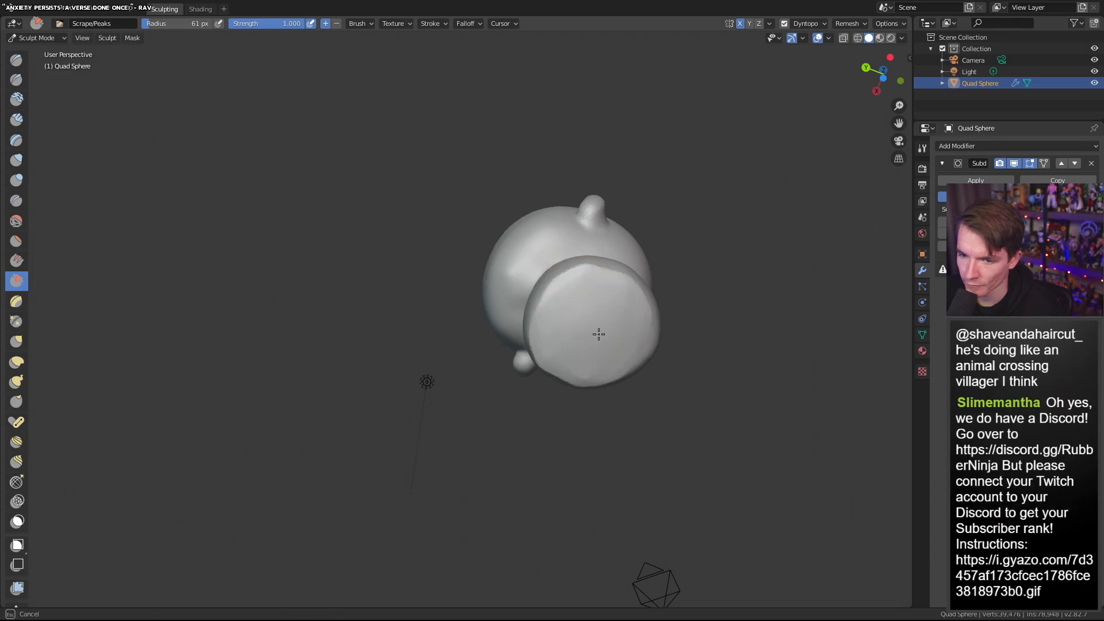
middle_drag(633, 288, 640, 331)
drag(509, 508, 510, 513)
Inspect the proportions of the head, neck and torso from the front and both sides, near and far
middle_drag(592, 436, 628, 444)
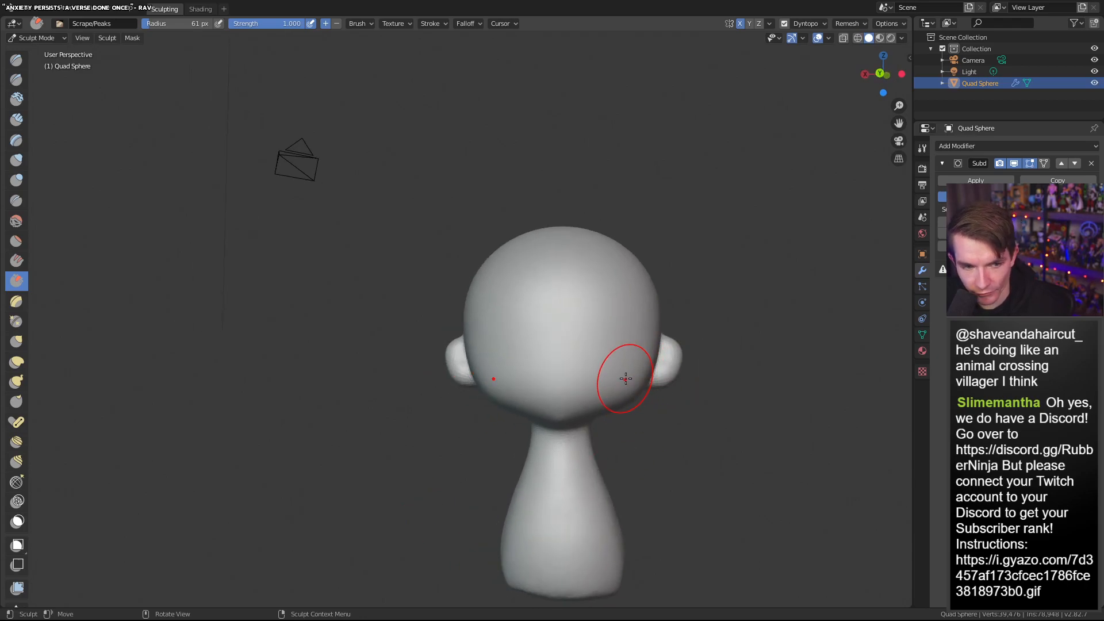
scroll(610, 403, down, 3)
middle_drag(633, 418, 679, 423)
scroll(630, 452, up, 4)
scroll(677, 418, down, 2)
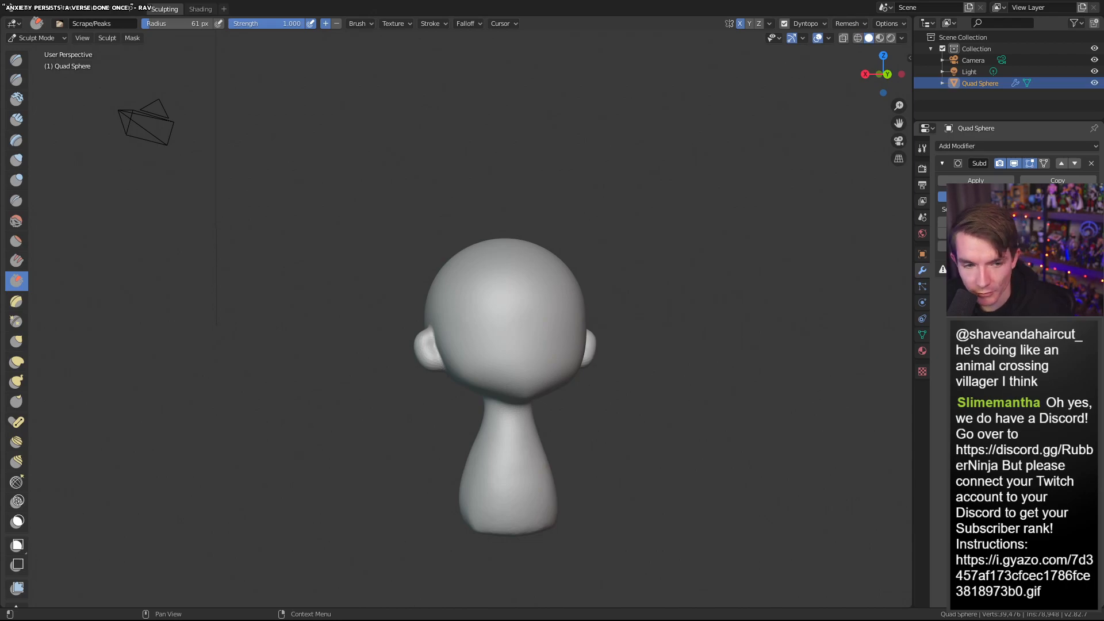
middle_drag(730, 296, 626, 342)
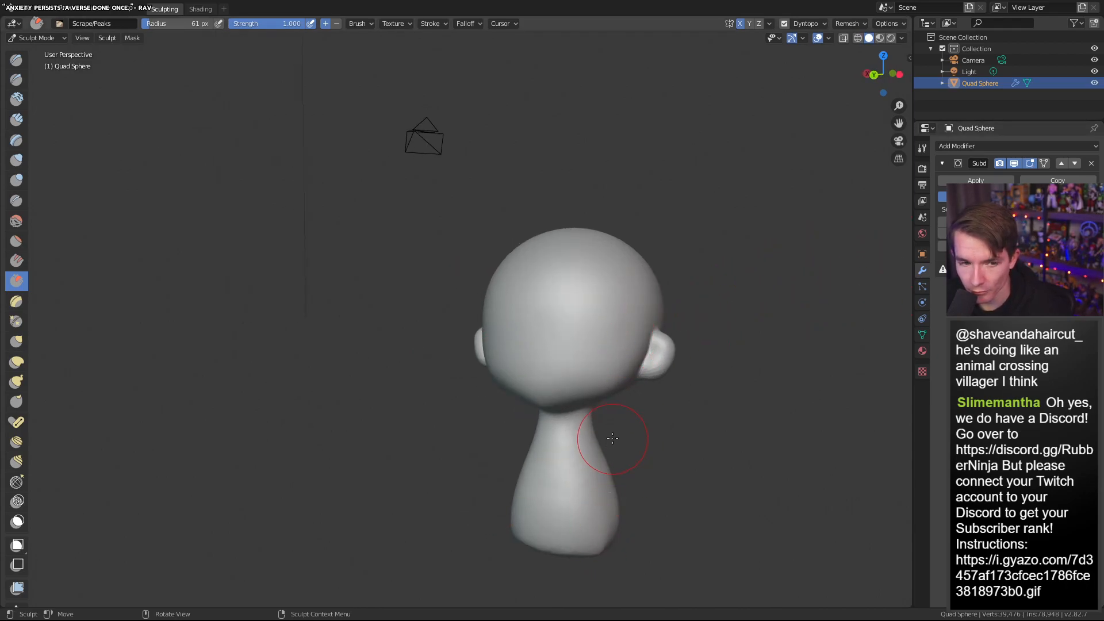
scroll(613, 439, down, 3)
middle_drag(612, 438, 658, 480)
scroll(570, 495, up, 5)
scroll(610, 490, down, 2)
mouse_move(489, 498)
middle_down()
mouse_move(412, 530)
mouse_move(404, 509)
mouse_move(446, 461)
mouse_move(345, 526)
mouse_move(322, 598)
middle_up()
scroll(444, 478, up, 3)
scroll(402, 469, down, 3)
scroll(394, 538, up, 3)
Switch to the Blob brush and add volume along the side of the upper torso below the neck
click(16, 180)
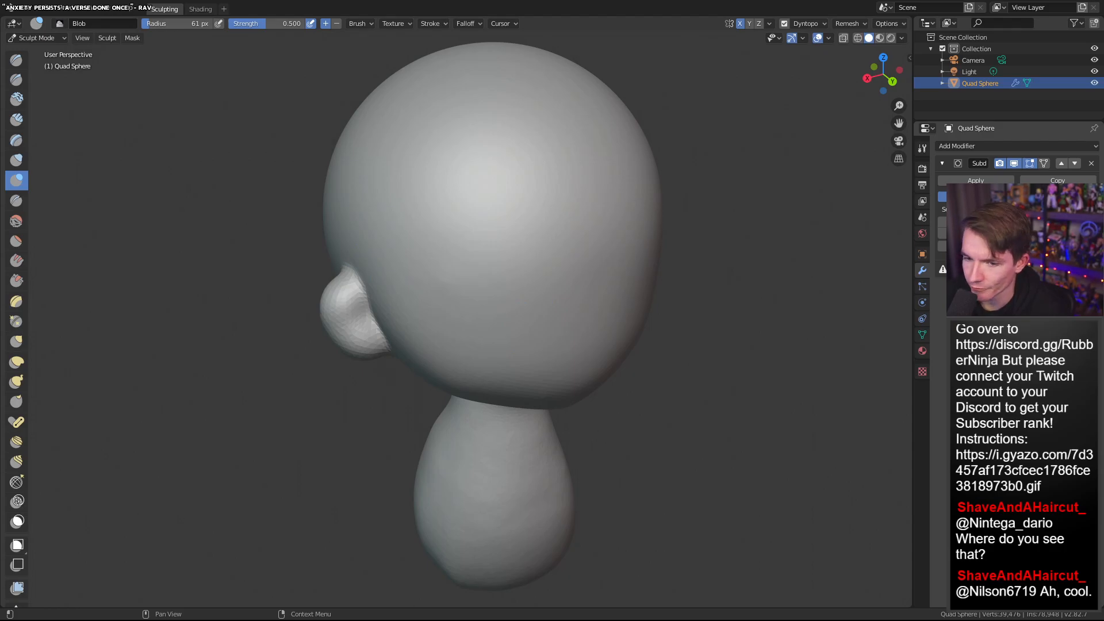
mouse_move(727, 415)
middle_down()
mouse_move(688, 389)
mouse_move(741, 402)
middle_up()
scroll(737, 402, down, 2)
middle_drag(667, 402, 666, 469)
scroll(602, 398, down, 2)
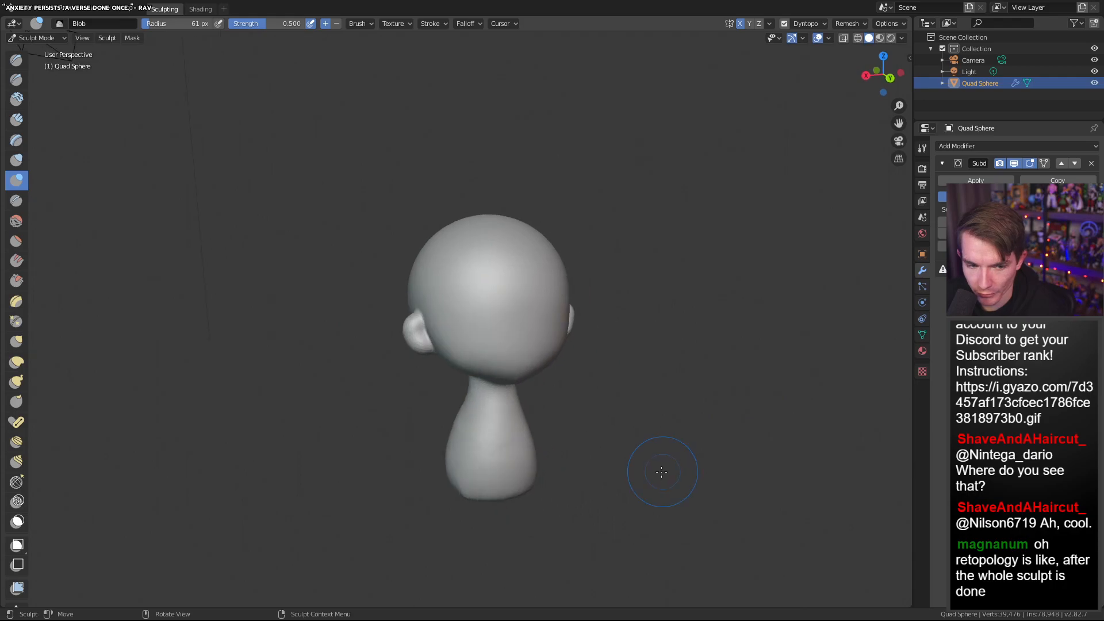
scroll(648, 485, up, 2)
mouse_move(510, 473)
middle_down()
mouse_move(572, 463)
mouse_move(509, 489)
mouse_move(540, 478)
mouse_move(502, 475)
middle_up()
scroll(571, 464, down, 4)
scroll(552, 486, up, 4)
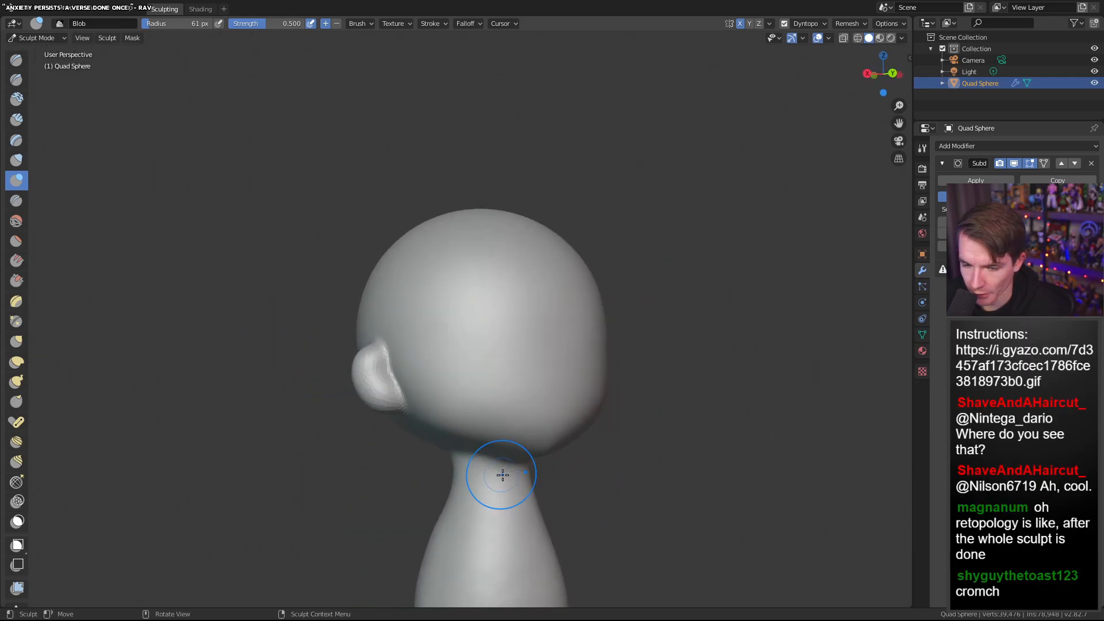
drag(462, 476, 451, 493)
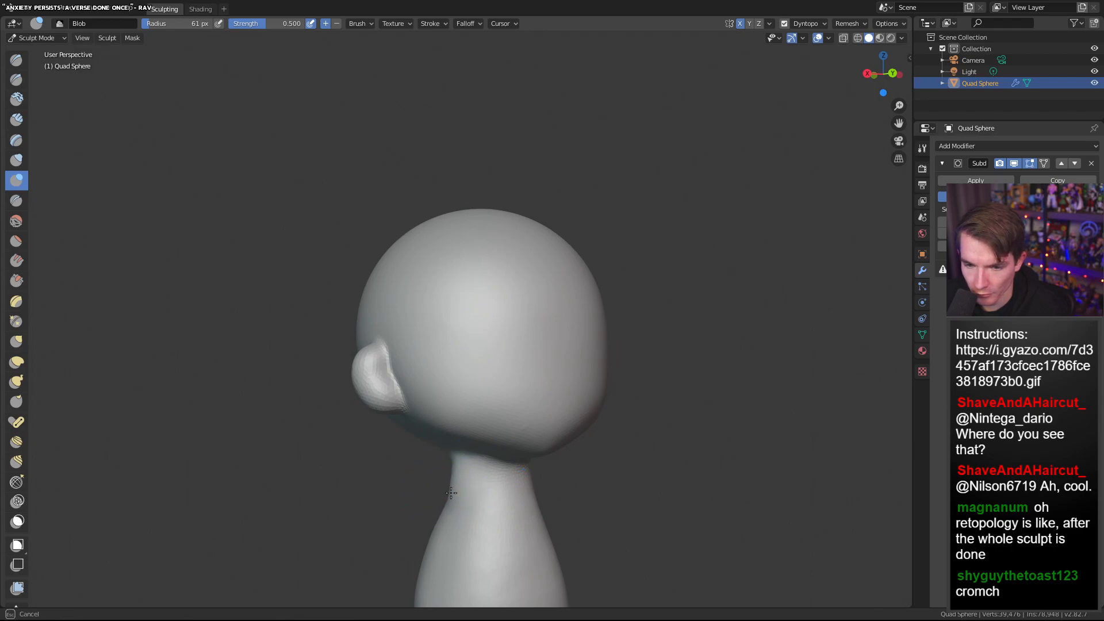
drag(426, 545, 430, 554)
Apply further Blob strokes to the upper chest, the back below the neck and the lower torso
mouse_move(464, 488)
middle_down()
mouse_move(542, 481)
mouse_move(518, 515)
mouse_move(431, 487)
middle_up()
scroll(516, 518, down, 3)
drag(498, 418, 508, 424)
drag(466, 489, 464, 496)
mouse_move(716, 452)
middle_down()
mouse_move(633, 476)
mouse_move(729, 460)
mouse_move(567, 469)
middle_up()
scroll(662, 476, up, 4)
scroll(727, 460, down, 4)
drag(567, 468, 555, 436)
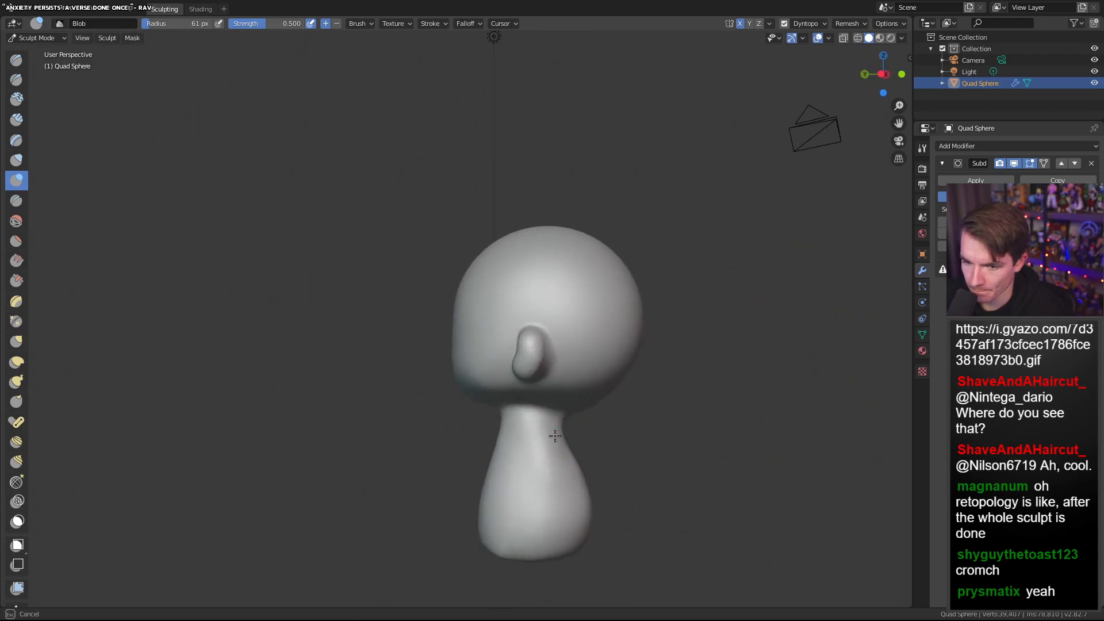
drag(567, 502, 568, 505)
mouse_move(540, 421)
ctrl+mouse_down()
mouse_move(511, 416)
mouse_move(545, 423)
mouse_move(498, 430)
ctrl+mouse_up()
Build up both shoulders just below the neck from the front with Blob strokes
scroll(540, 448, up, 5)
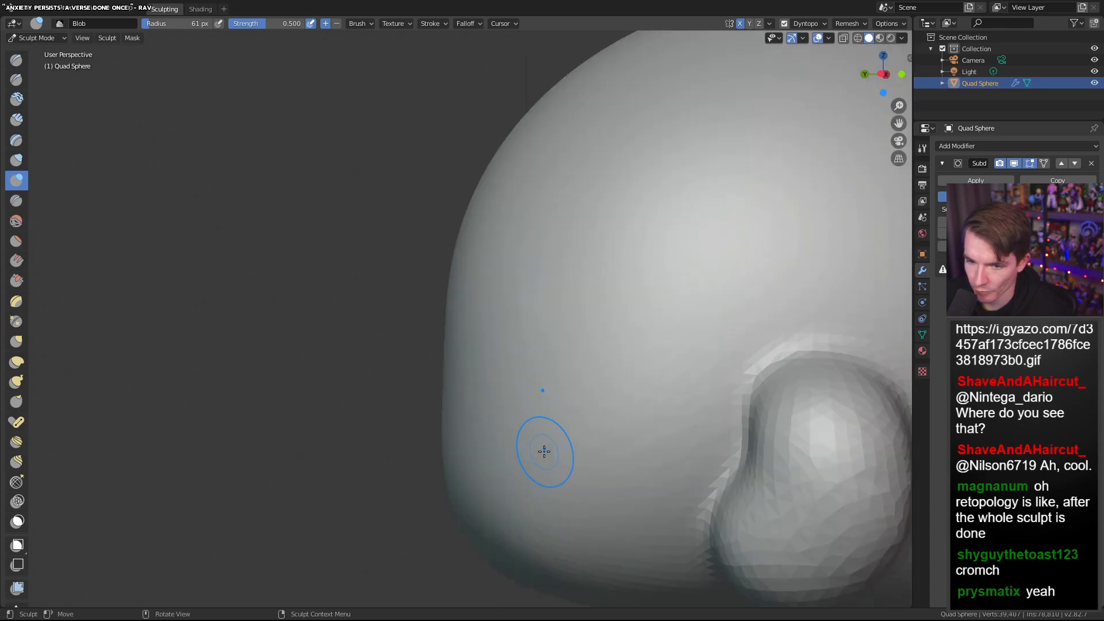
scroll(545, 451, down, 5)
middle_drag(546, 451, 692, 443)
middle_drag(658, 477, 633, 491)
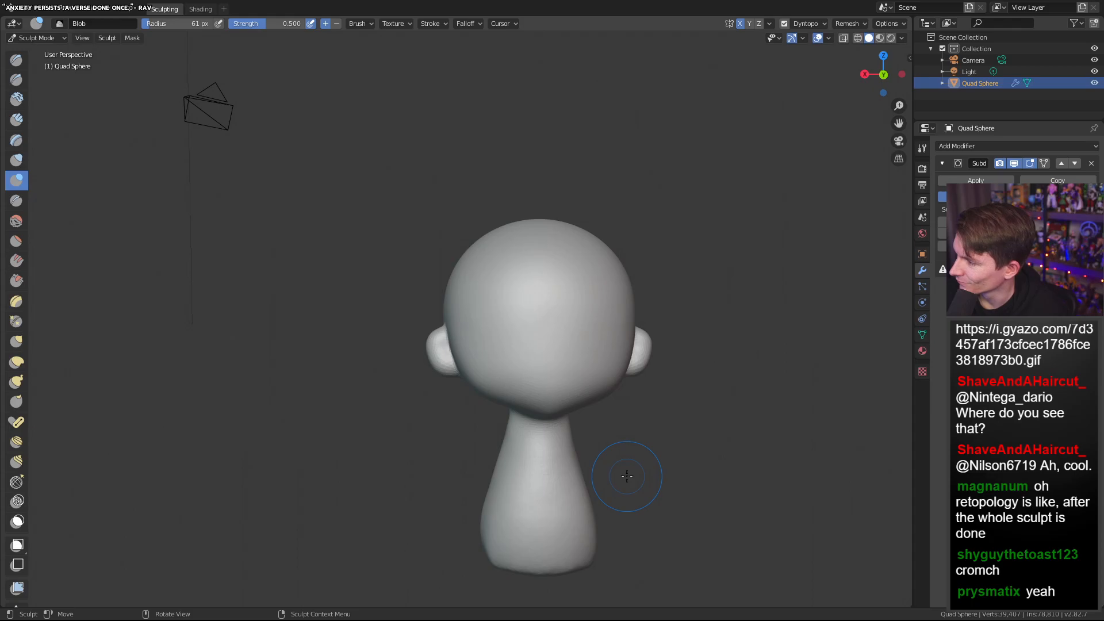
mouse_move(525, 451)
mouse_down()
mouse_move(505, 442)
mouse_move(496, 470)
mouse_up()
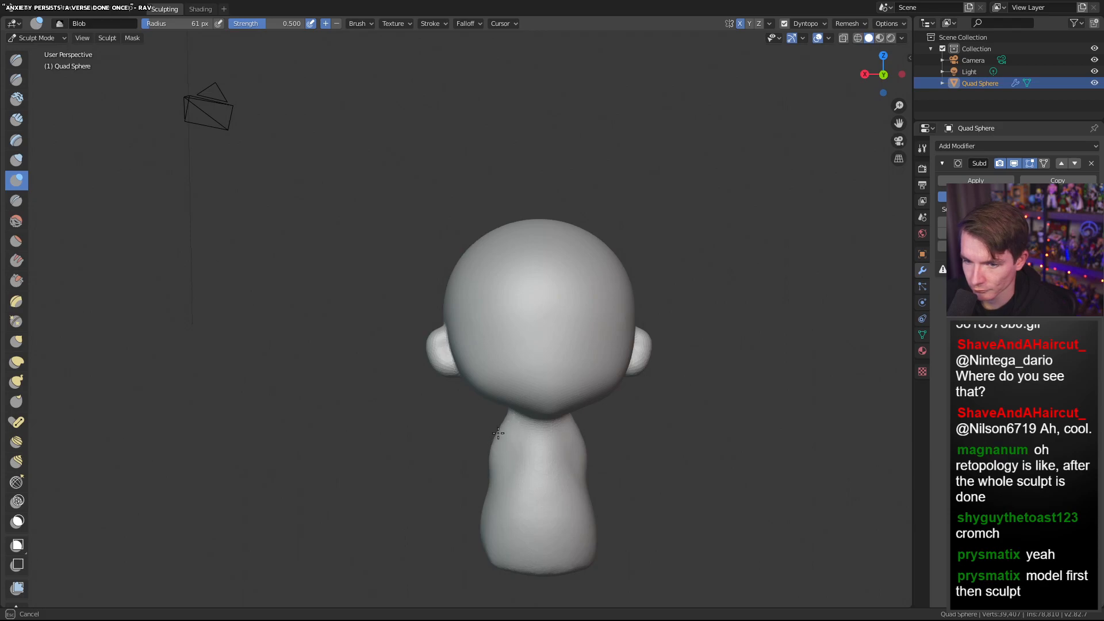
mouse_move(609, 465)
middle_down()
mouse_move(586, 483)
mouse_move(626, 481)
middle_up()
mouse_move(627, 481)
mouse_down()
mouse_move(627, 506)
mouse_move(574, 476)
mouse_move(590, 486)
mouse_up()
Fill out the shoulders and upper back with Blob strokes from the rear
mouse_move(637, 471)
middle_down()
mouse_move(781, 469)
mouse_move(427, 485)
middle_up()
drag(412, 459, 337, 495)
middle_drag(311, 492, 420, 491)
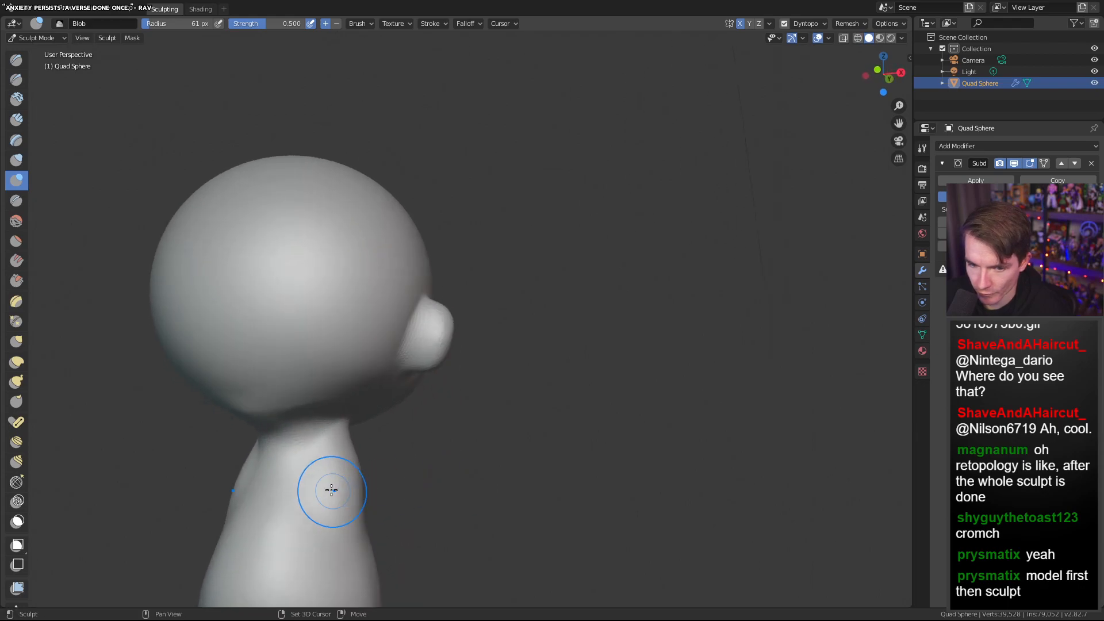
drag(330, 491, 290, 477)
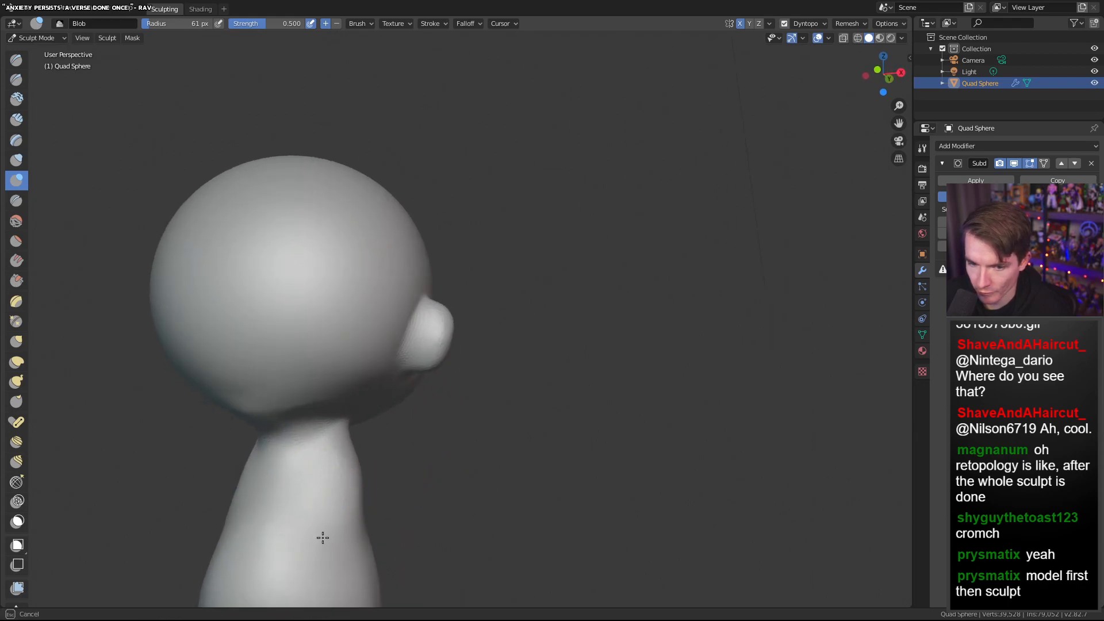
drag(350, 523, 352, 525)
Add a Blob stroke across the front of the shoulders and check the silhouette from the side and front
middle_drag(442, 484, 214, 507)
scroll(283, 493, down, 3)
scroll(580, 484, up, 2)
scroll(581, 484, up, 1)
middle_drag(632, 467, 625, 464)
drag(581, 433, 561, 433)
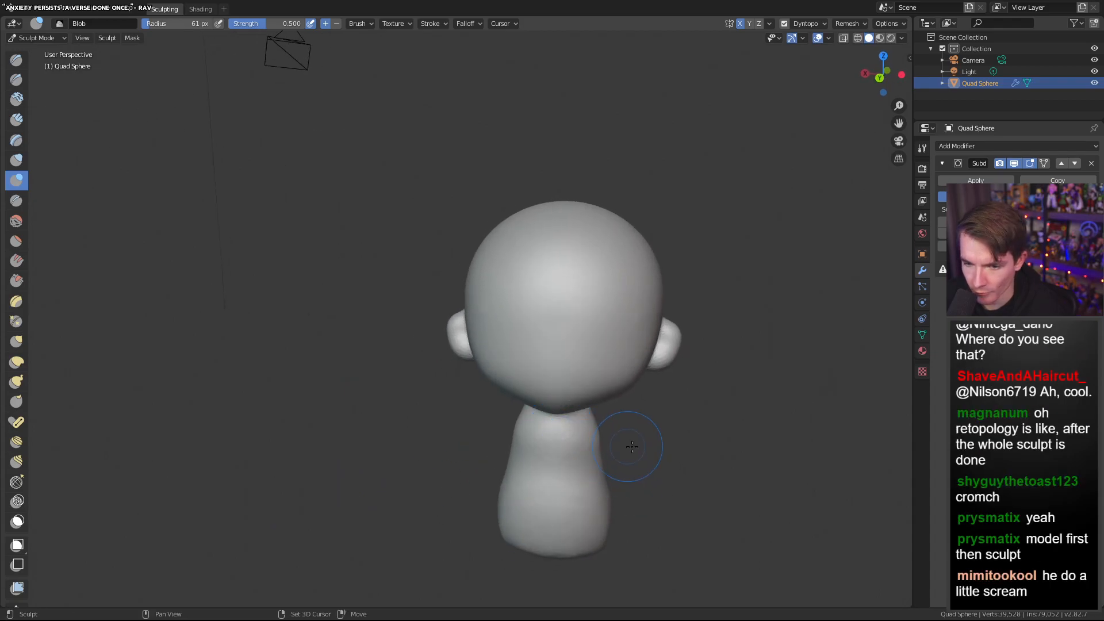
middle_drag(632, 447, 525, 446)
scroll(532, 425, down, 3)
middle_drag(543, 400, 715, 413)
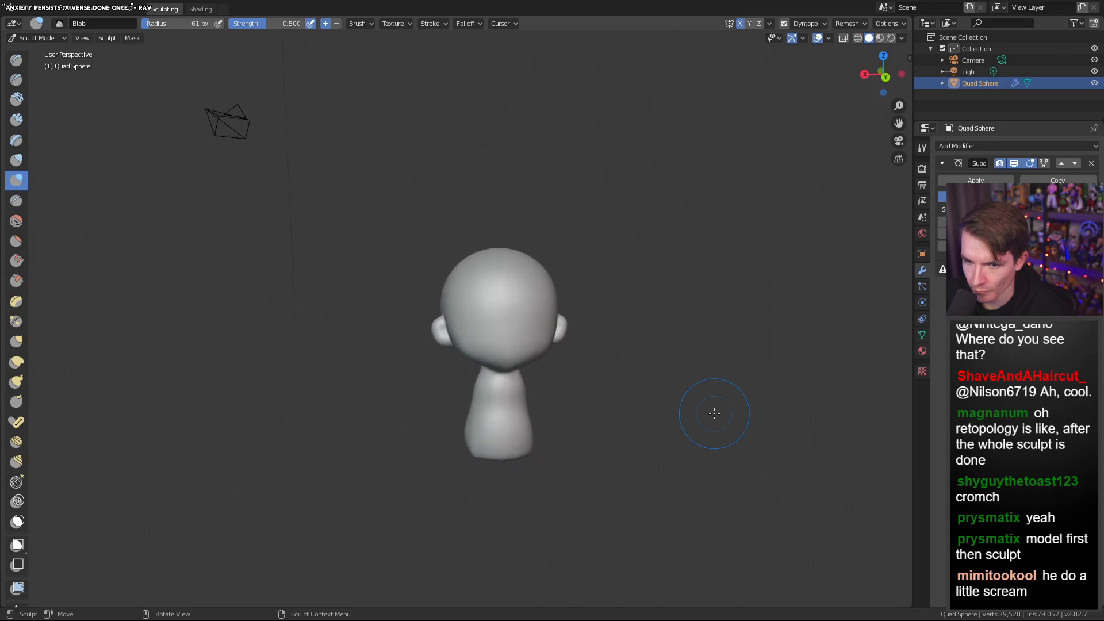
Switch to the Snake Hook brush at an 89 px radius and push the bulging back of the torso inward
scroll(456, 431, up, 2)
mouse_move(456, 431)
middle_down()
mouse_move(368, 478)
mouse_move(377, 451)
mouse_move(317, 447)
middle_up()
scroll(353, 485, up, 2)
scroll(388, 472, up, 2)
scroll(389, 472, down, 3)
scroll(387, 446, up, 2)
click(17, 390)
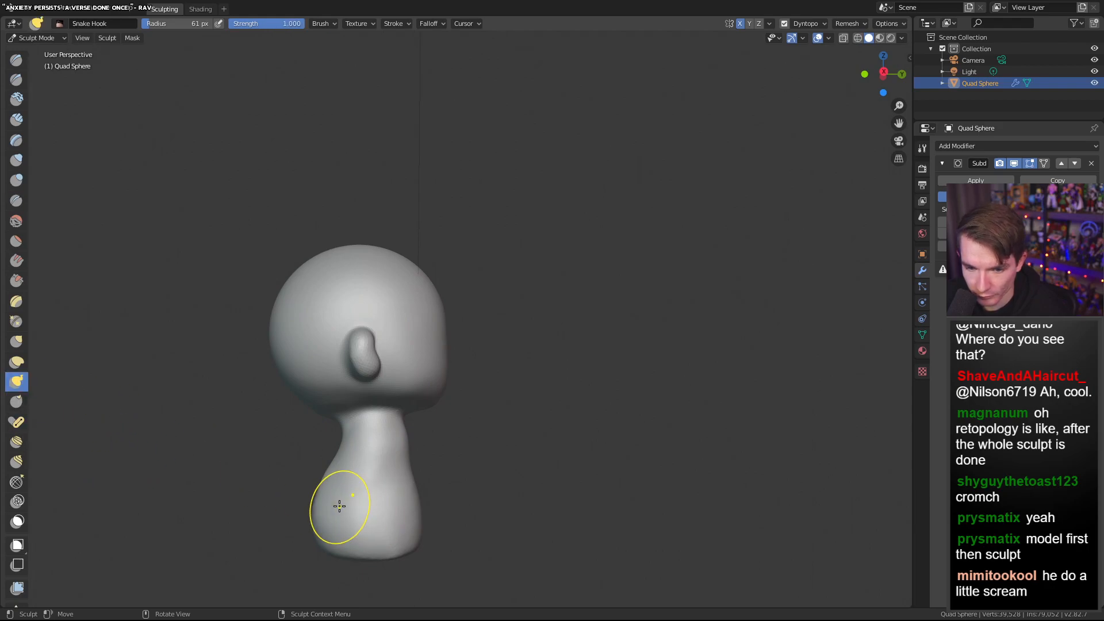
right_click(294, 499)
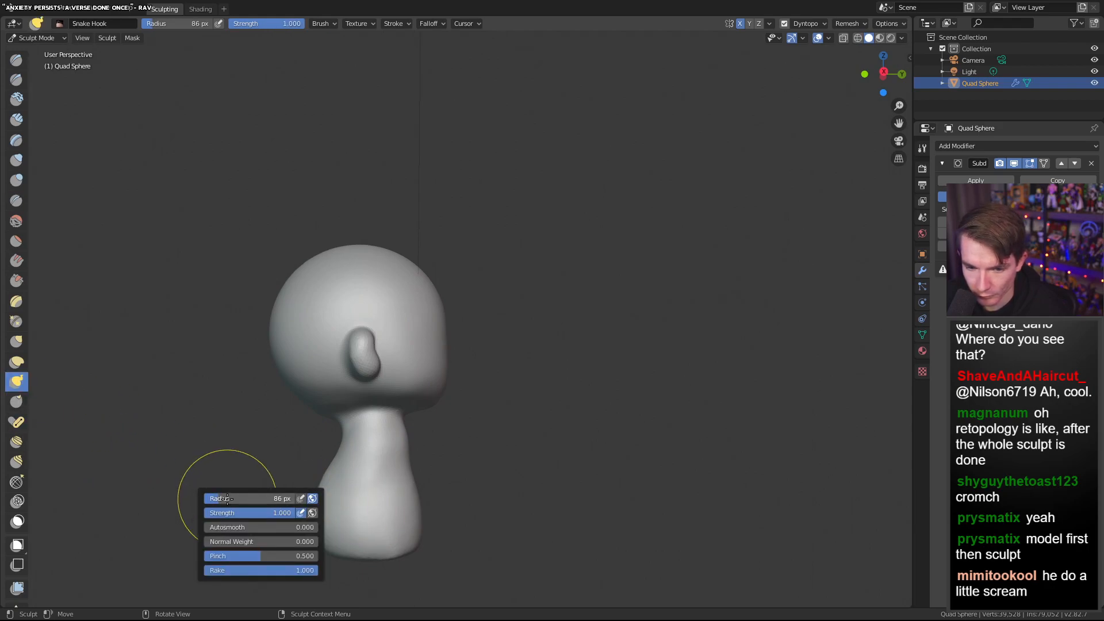
mouse_move(327, 493)
mouse_down()
mouse_move(338, 499)
mouse_move(326, 458)
mouse_move(328, 482)
mouse_up()
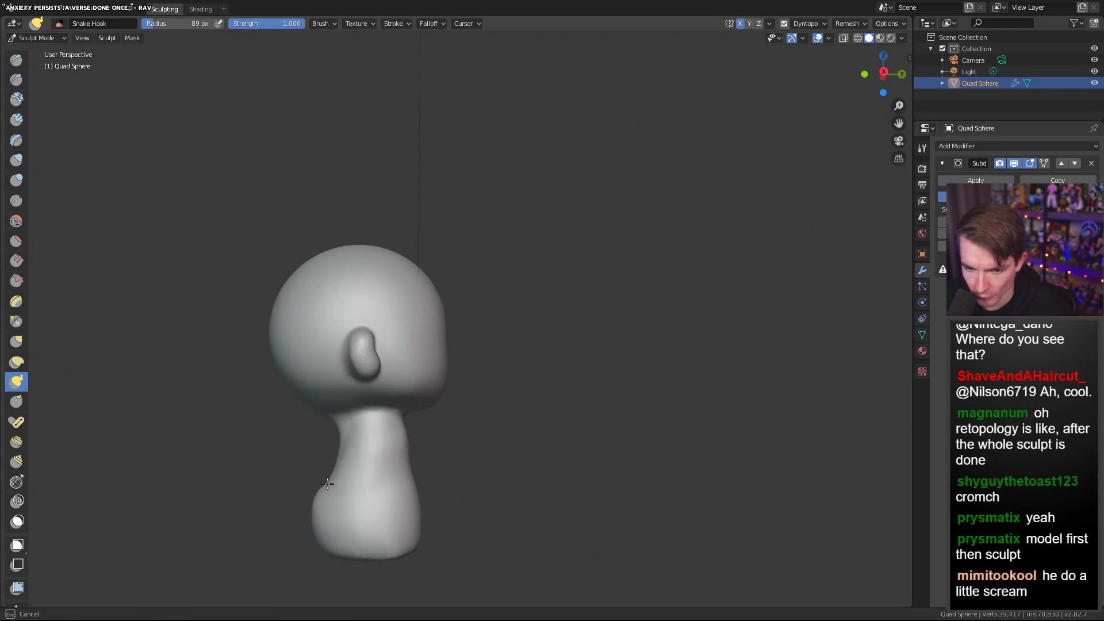
mouse_move(312, 524)
mouse_down()
mouse_move(323, 477)
mouse_move(345, 460)
mouse_up()
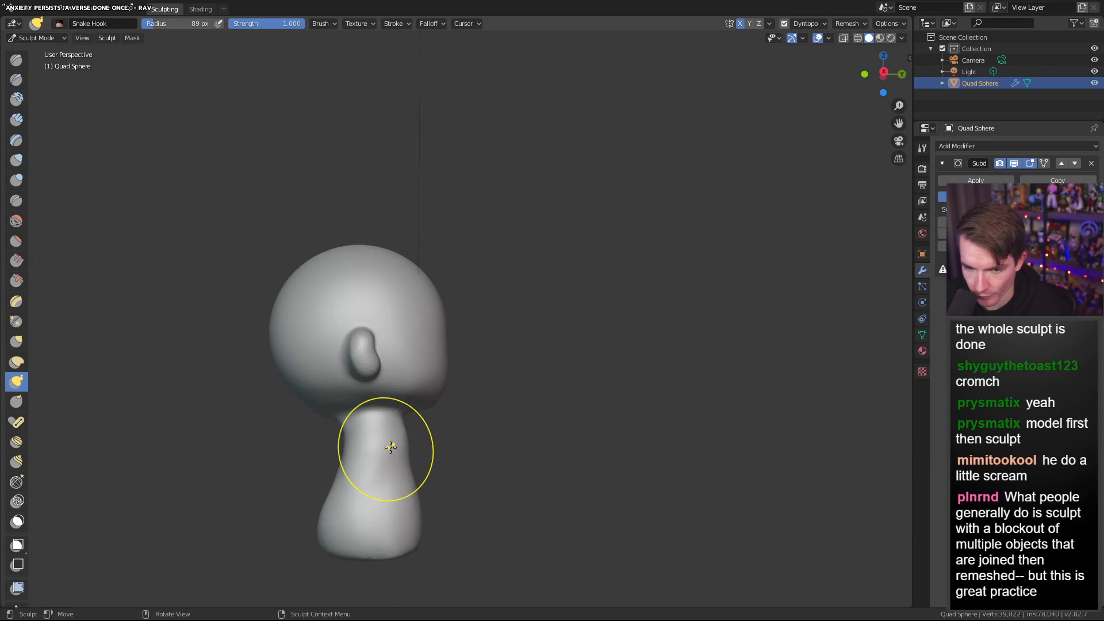
Reshape the front of the chest and the shoulder sides with Snake Hook, and undo the last stroke at the waist
drag(408, 447, 420, 482)
mouse_move(415, 469)
middle_down()
mouse_move(555, 461)
mouse_move(616, 432)
middle_up()
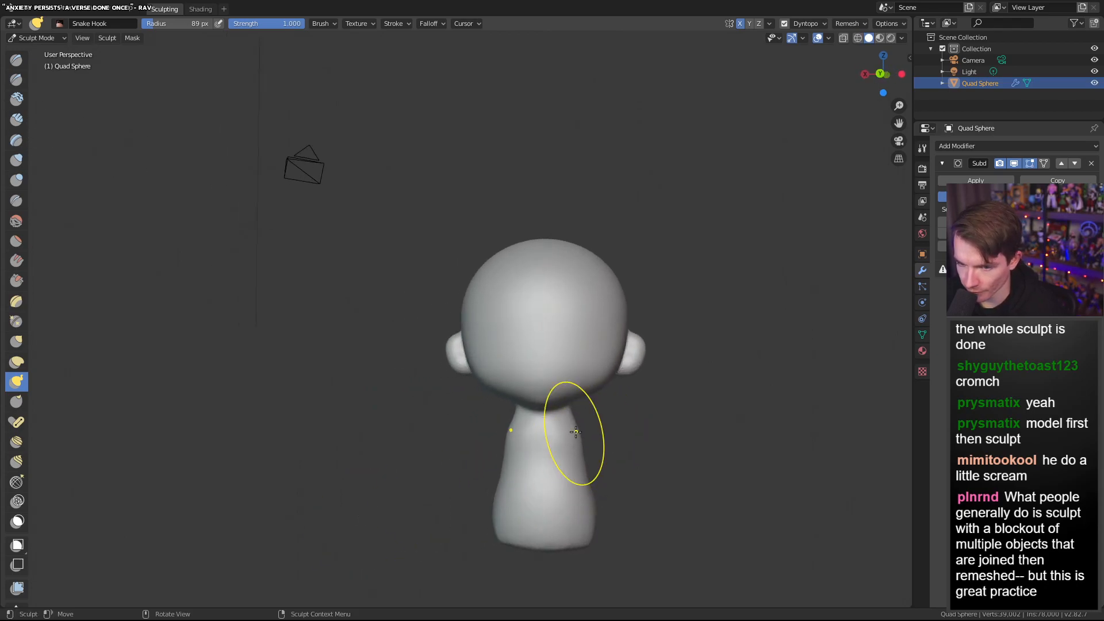
drag(577, 431, 579, 444)
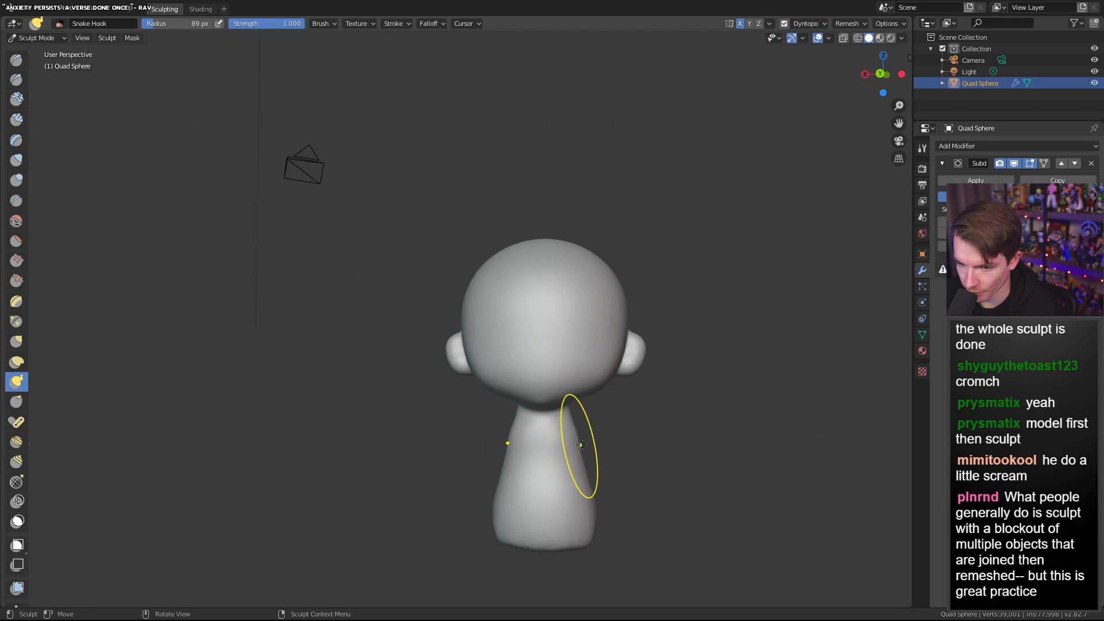
drag(590, 490, 591, 492)
key(ctrl+z)
Push the front of the neck and upper chest inward with Snake Hook to slim the neck in profile
middle_drag(592, 492, 567, 510)
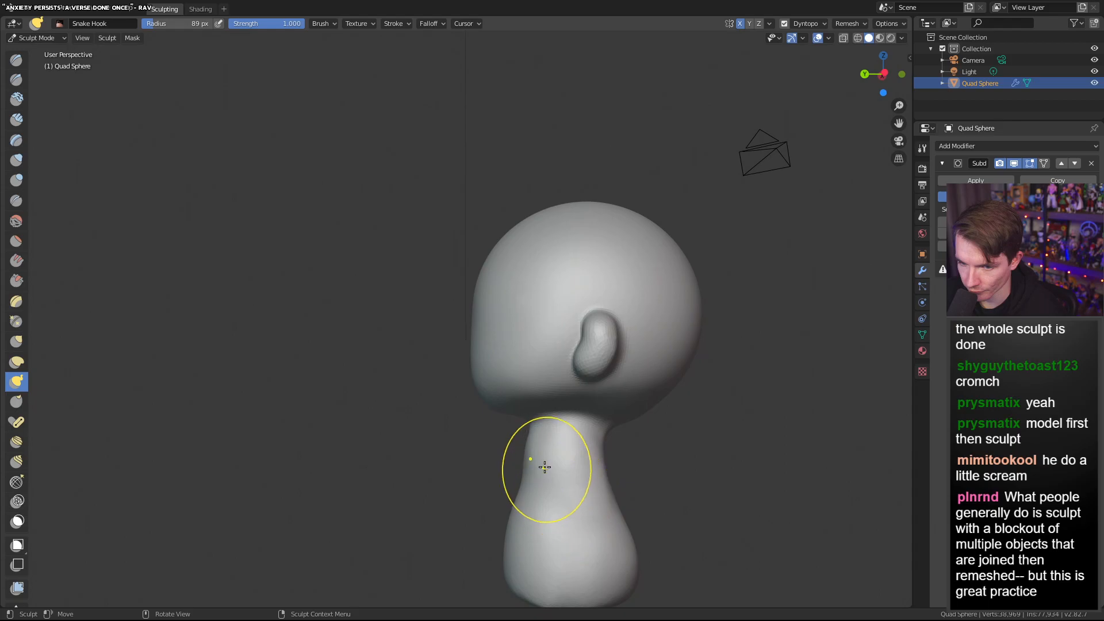
drag(528, 448, 537, 449)
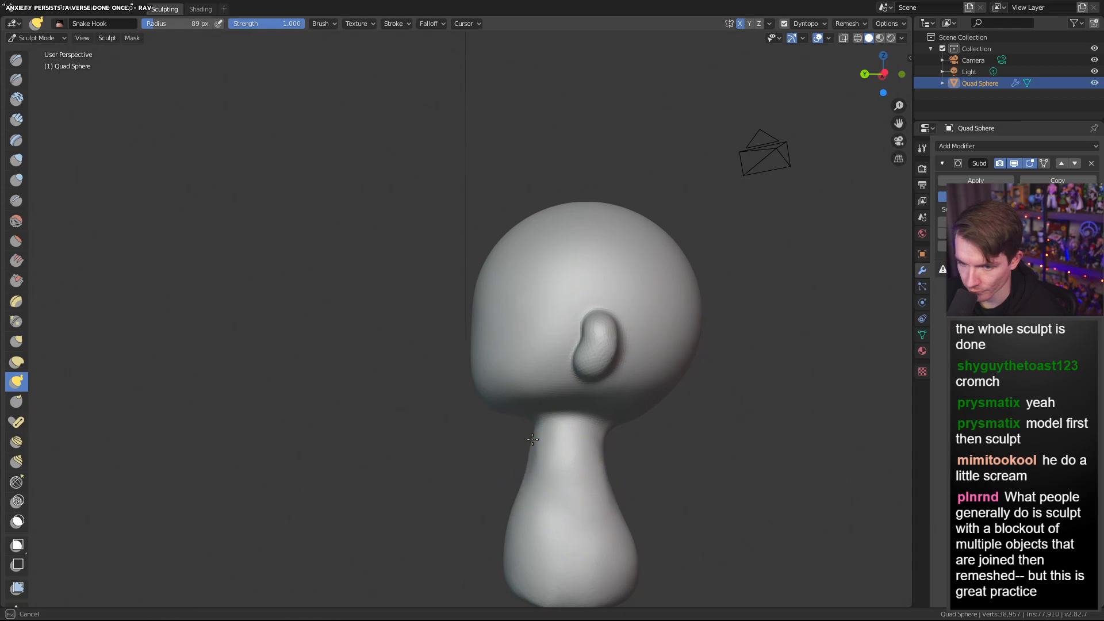
mouse_move(538, 448)
middle_down()
mouse_move(543, 500)
mouse_move(741, 488)
middle_up()
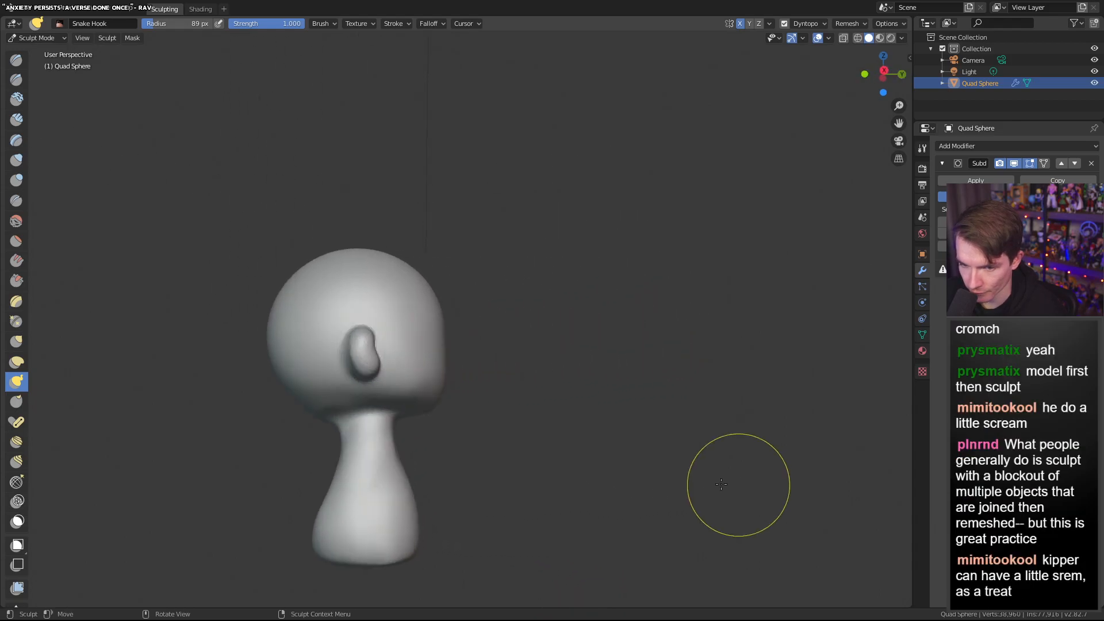
Examine the slimmed neck and torso from the sides, the back and below
middle_drag(535, 486, 403, 509)
scroll(404, 509, down, 4)
middle_drag(535, 499, 546, 512)
scroll(555, 512, up, 5)
middle_drag(591, 477, 270, 367)
scroll(572, 487, down, 5)
scroll(547, 509, up, 4)
mouse_move(331, 326)
middle_down()
mouse_move(373, 373)
mouse_move(385, 336)
middle_up()
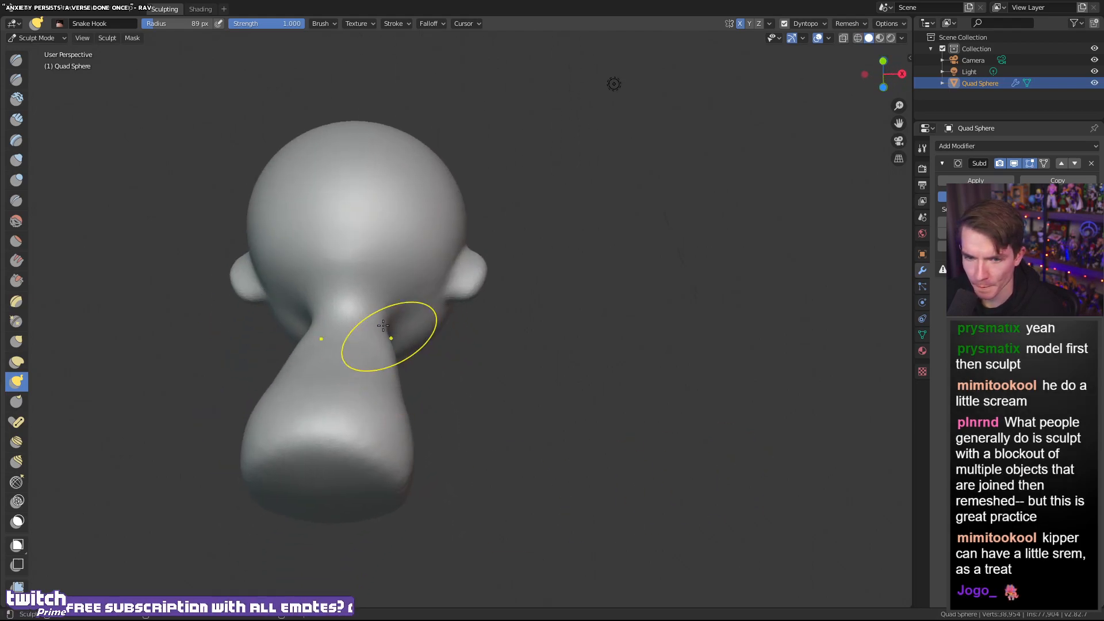
Switch to Scrape/Peaks and plane down the lower back of the head above the neck
click(21, 282)
drag(309, 265, 377, 275)
mouse_move(311, 270)
mouse_down()
mouse_move(375, 255)
mouse_move(294, 235)
mouse_move(386, 226)
mouse_up()
middle_drag(407, 253, 603, 366)
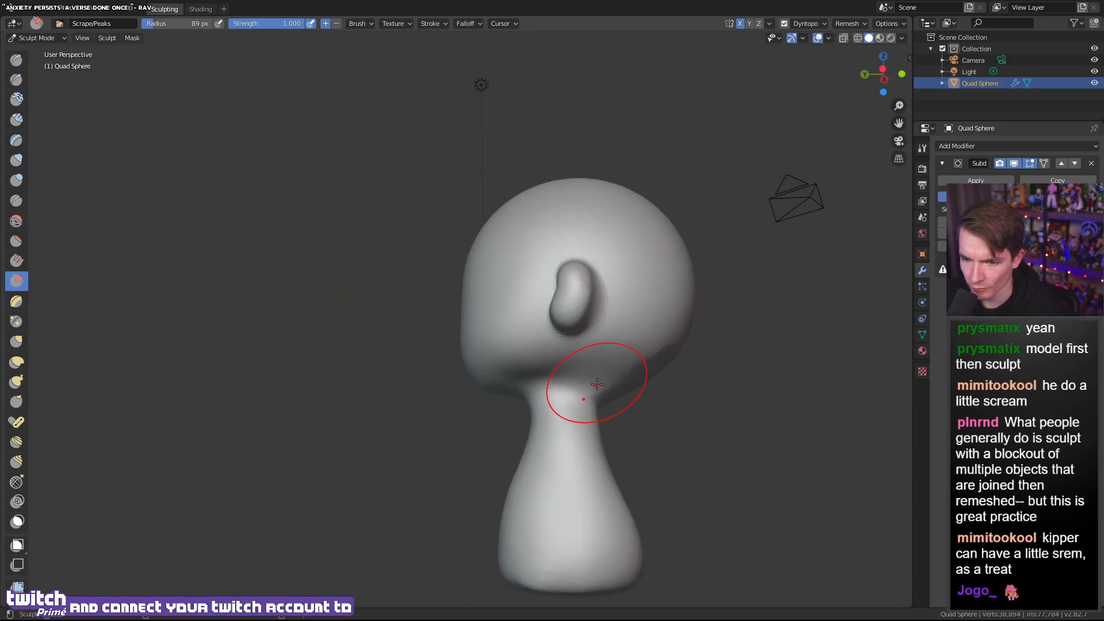
Try scraping the neck and the sides of the torso slimmer with the Scrape/Peaks brush, and undo the strokes
mouse_move(597, 380)
mouse_down()
mouse_move(557, 376)
mouse_move(546, 397)
mouse_up()
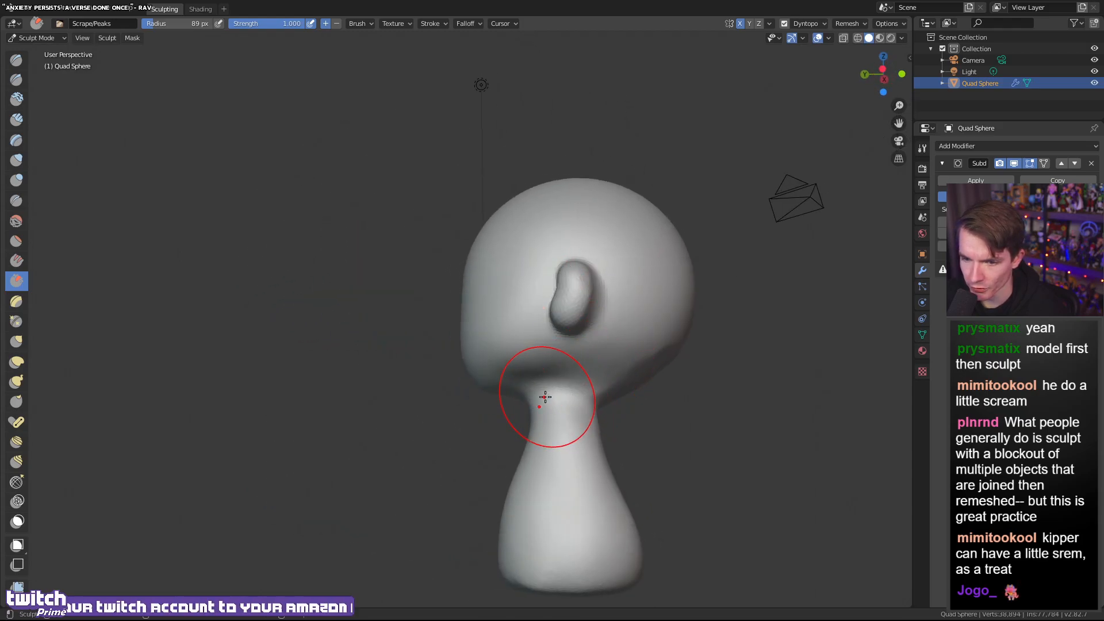
middle_drag(570, 423, 581, 450)
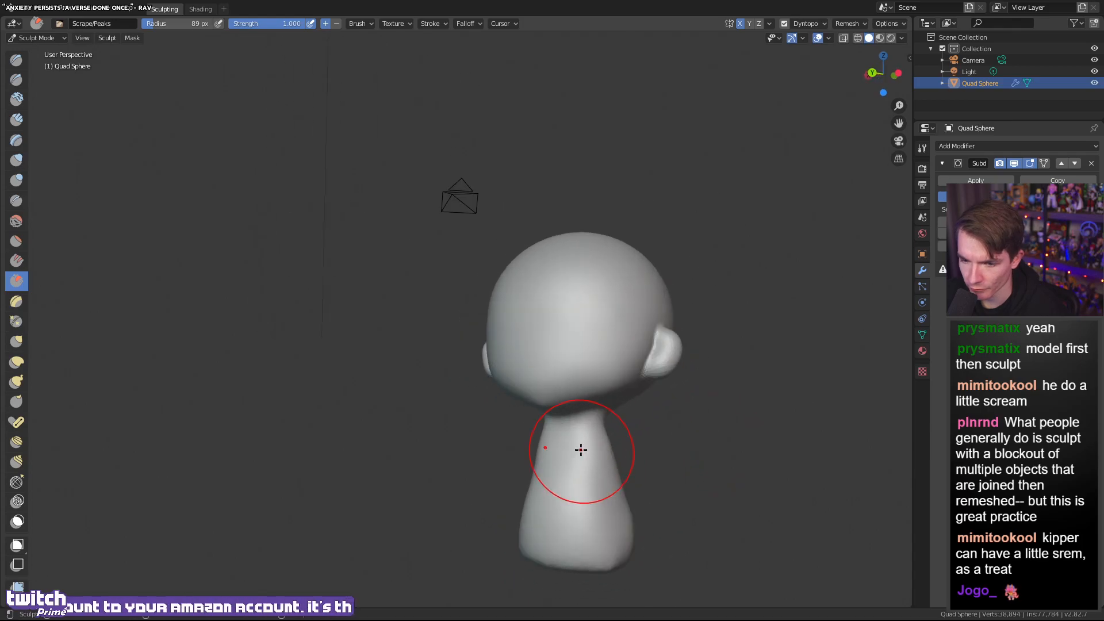
drag(602, 431, 636, 537)
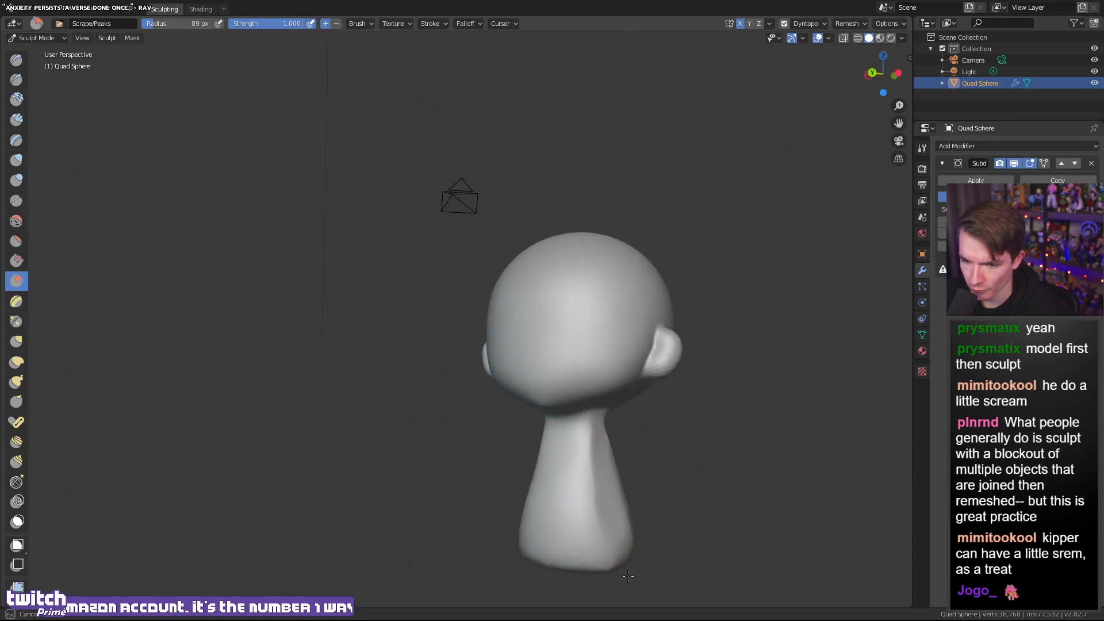
drag(628, 576, 545, 462)
drag(480, 566, 473, 569)
mouse_move(473, 569)
middle_down()
mouse_move(523, 537)
mouse_move(483, 548)
middle_up()
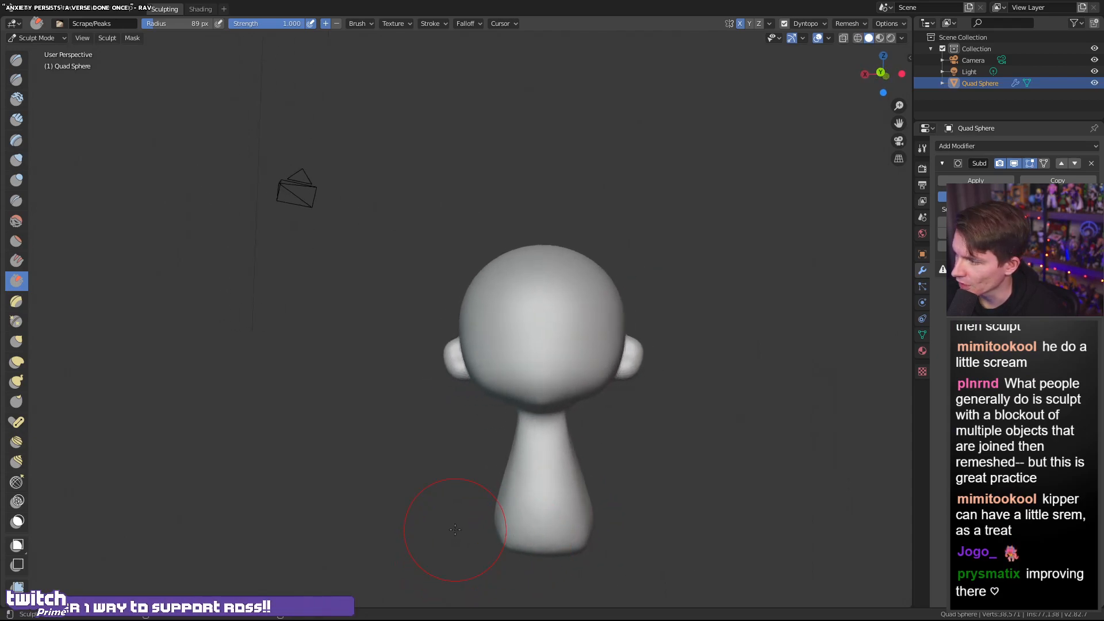
key(ctrl+z)
key(ctrl+z)
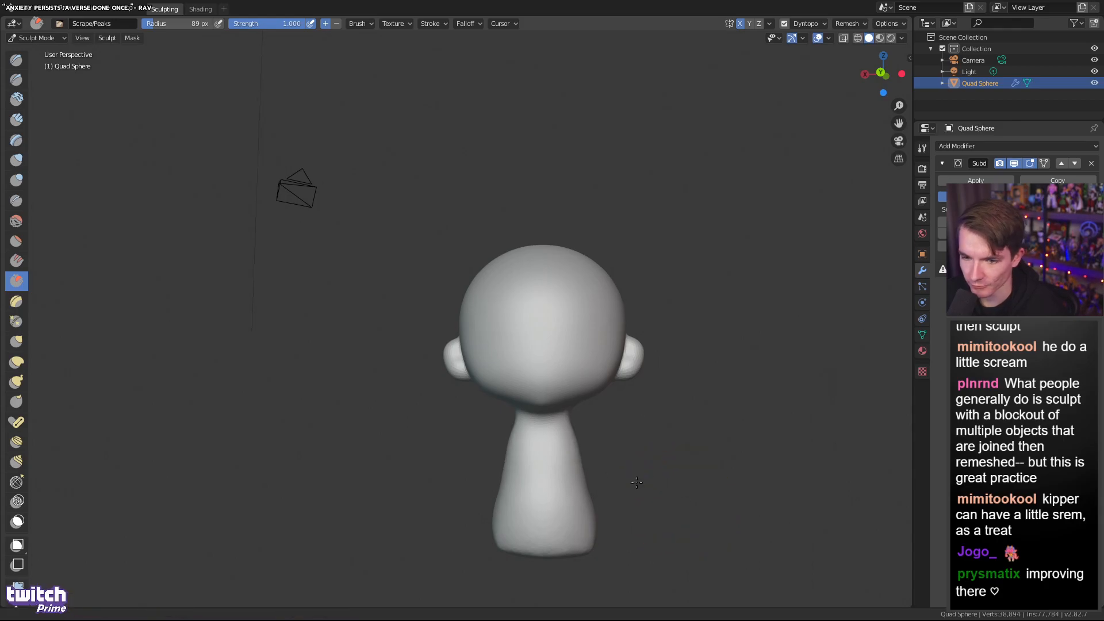
Scrape the upper neck just below the head with the Scrape/Peaks brush and check the shape from the side
ctrl+middle_drag(649, 483, 642, 467)
middle_drag(578, 441, 611, 439)
mouse_move(603, 431)
mouse_down()
mouse_move(599, 489)
mouse_move(592, 437)
mouse_move(622, 476)
mouse_move(611, 454)
mouse_up()
mouse_move(492, 458)
middle_down()
mouse_move(530, 466)
mouse_move(489, 471)
middle_up()
scroll(514, 468, down, 4)
scroll(517, 477, up, 5)
middle_drag(555, 485, 661, 473)
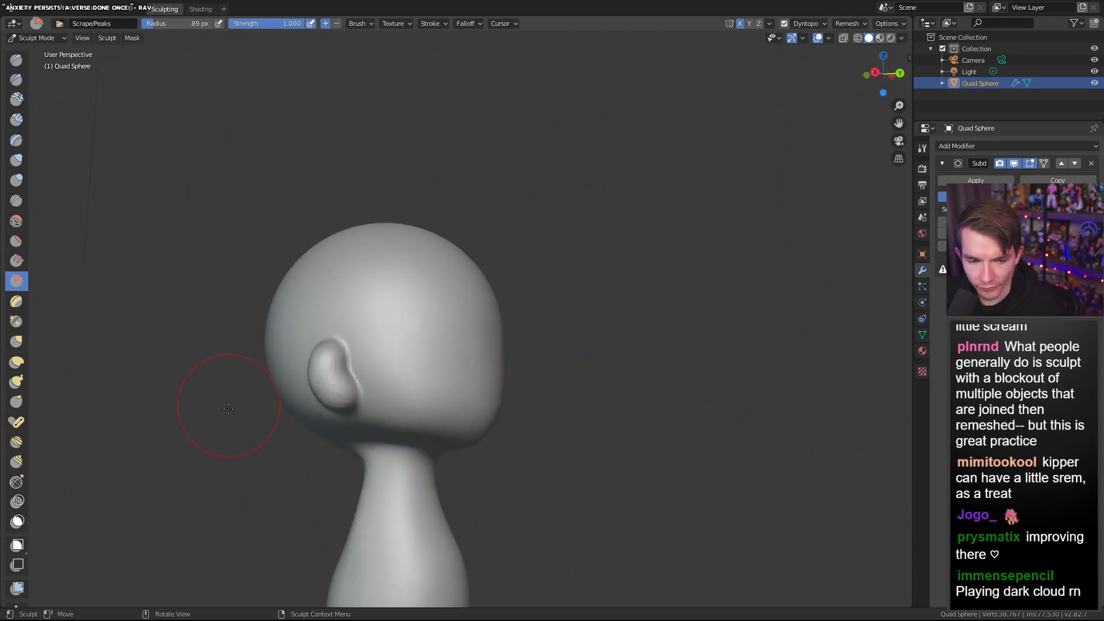
Test the Inflate/Deflate brush on the side of the neck and reduce its radius to 61 px
click(16, 160)
drag(382, 481, 380, 488)
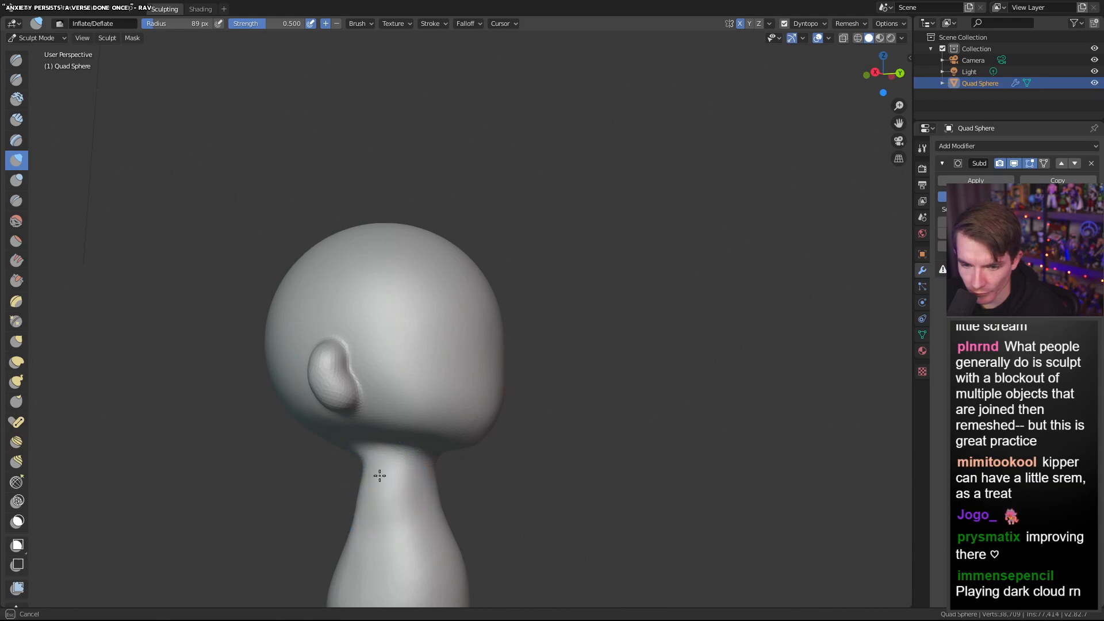
drag(359, 480, 370, 485)
right_click(360, 488)
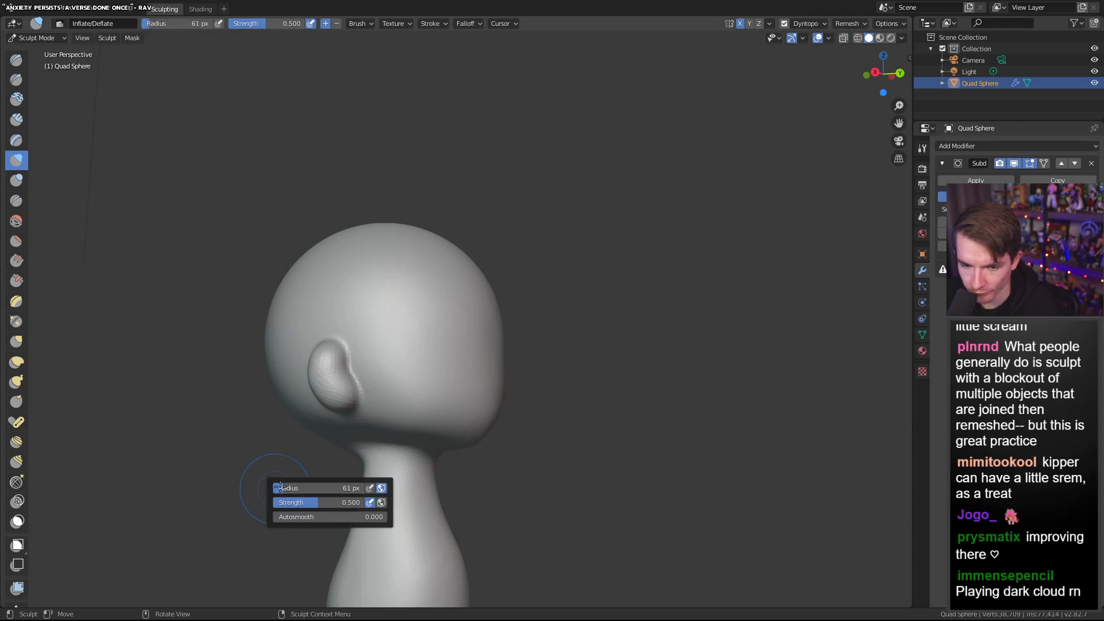
Try inflating a rounded lump on each side of the neck as a base for arms, and undo it
drag(374, 485, 373, 484)
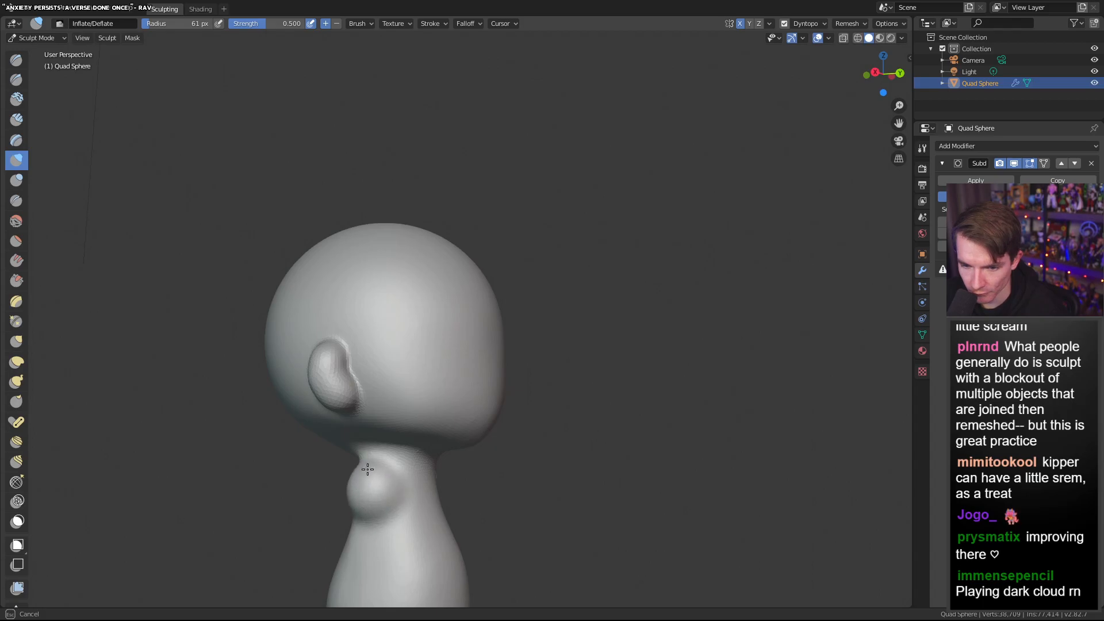
mouse_move(354, 469)
mouse_down()
mouse_move(355, 480)
mouse_move(333, 486)
mouse_move(355, 494)
mouse_up()
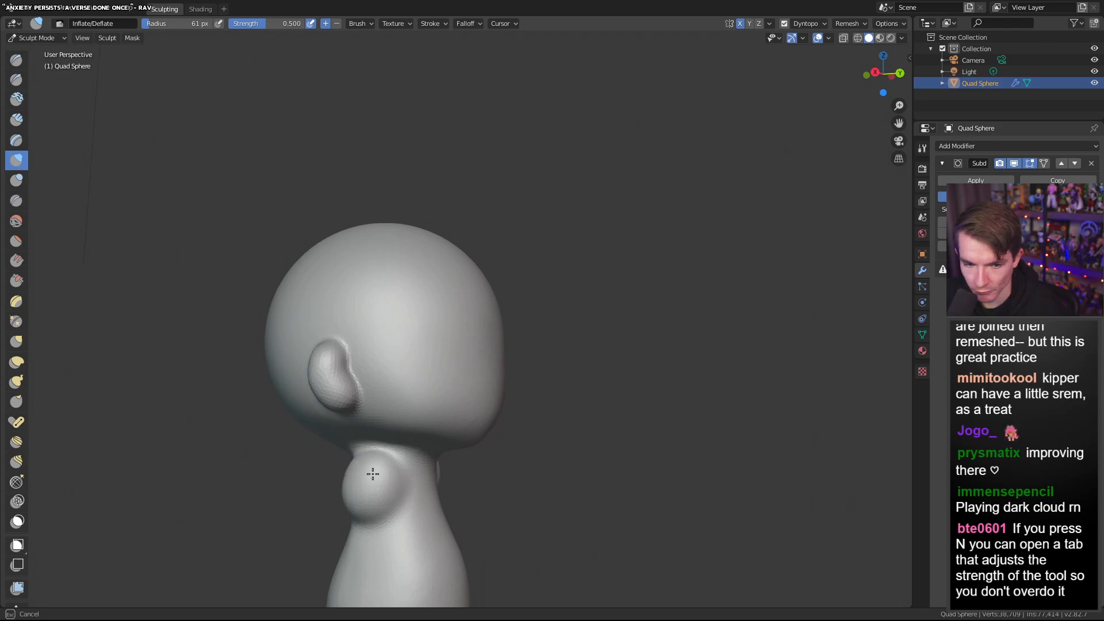
drag(376, 495, 384, 482)
middle_drag(396, 480, 322, 469)
scroll(348, 469, down, 4)
middle_drag(528, 483, 528, 490)
scroll(528, 494, up, 4)
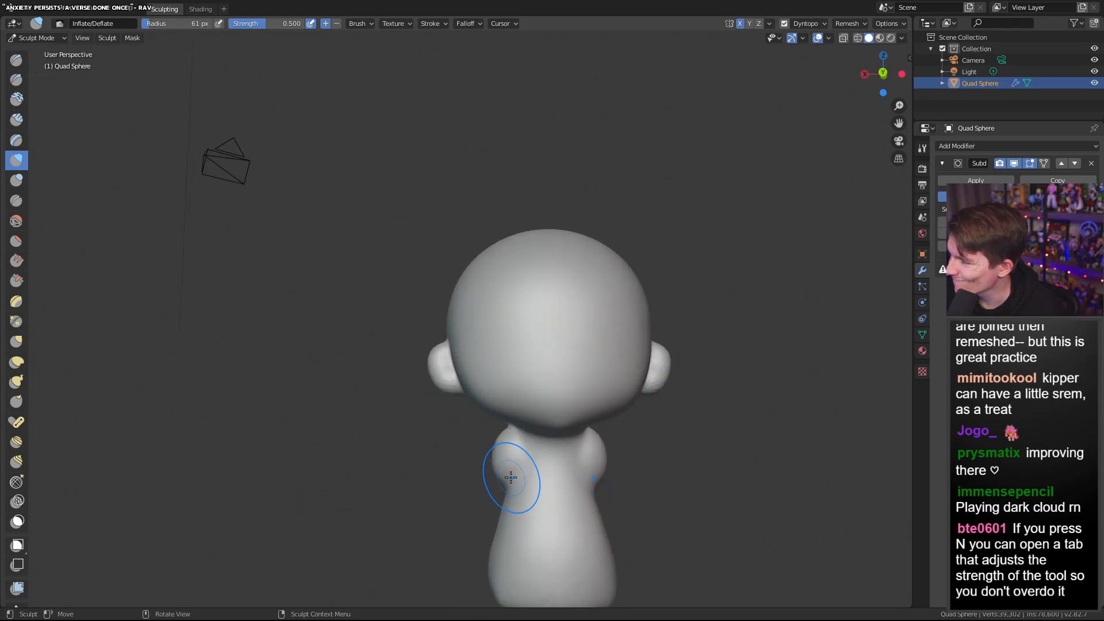
key(ctrl+z)
Pull long thin arms straight out from both sides of the neck with the Snake Hook brush in the orthographic back view
middle_drag(509, 477, 565, 475)
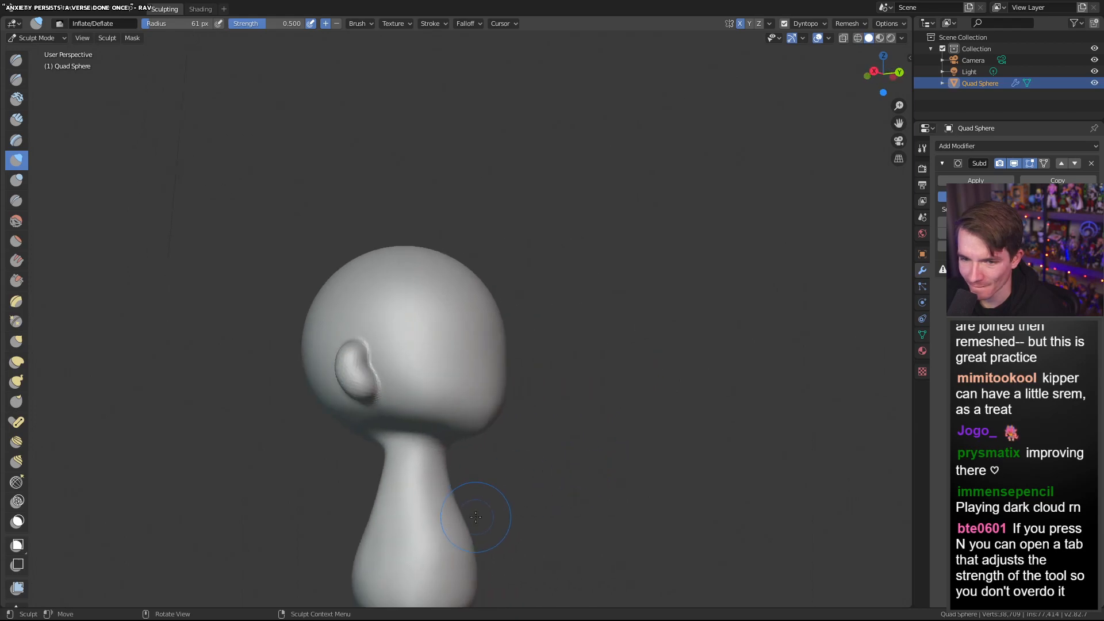
click(17, 383)
middle_drag(564, 473, 521, 482)
click(890, 73)
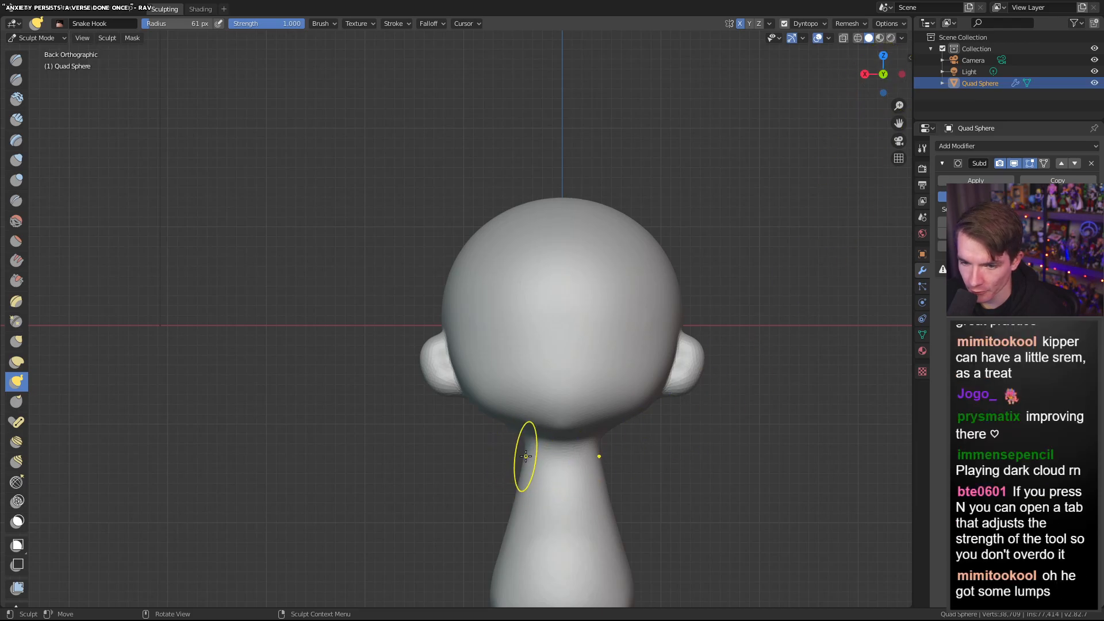
drag(524, 456, 326, 455)
mouse_move(636, 457)
middle_down()
mouse_move(674, 539)
mouse_move(295, 185)
mouse_move(299, 305)
mouse_move(646, 520)
mouse_move(675, 516)
middle_up()
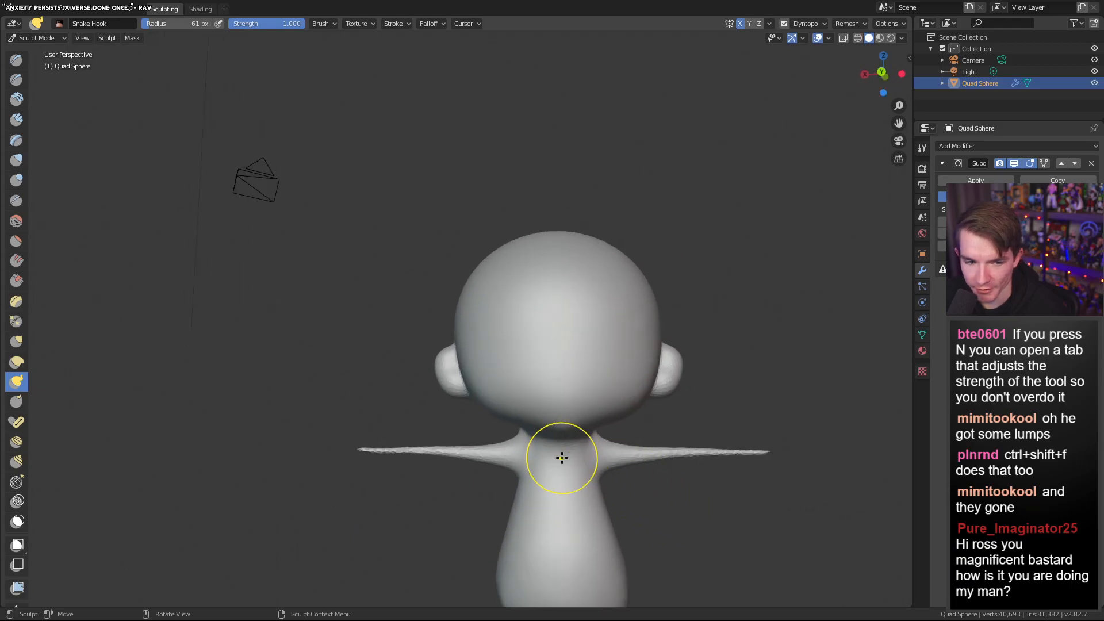
Thicken the thin arms along their length with the Inflate/Deflate brush, undoing the extra stroke near the shoulder
click(16, 160)
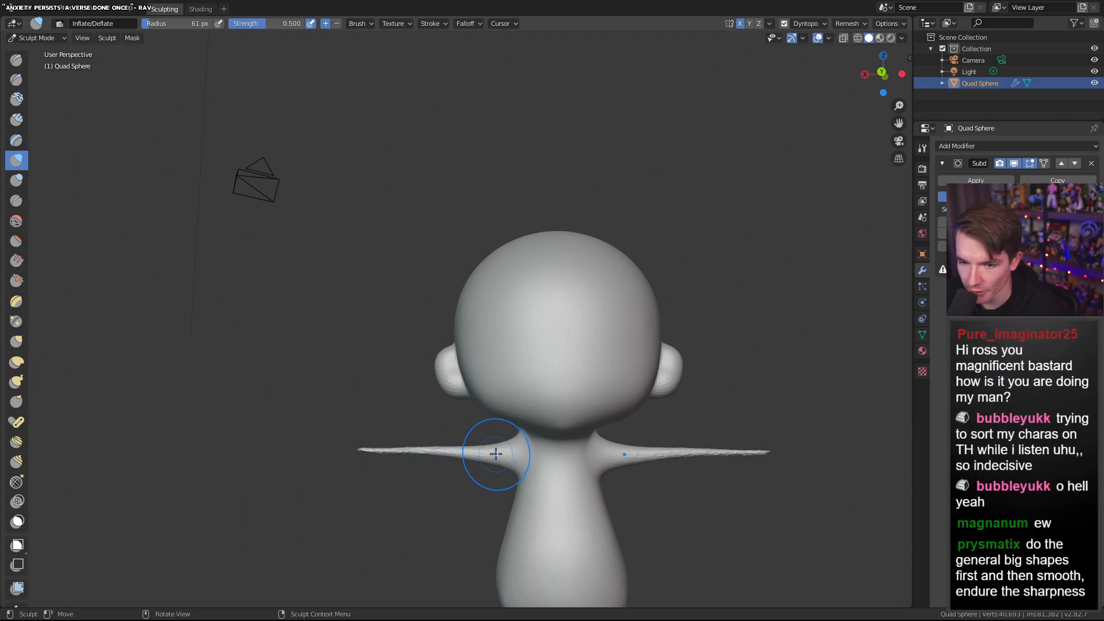
drag(499, 455, 379, 452)
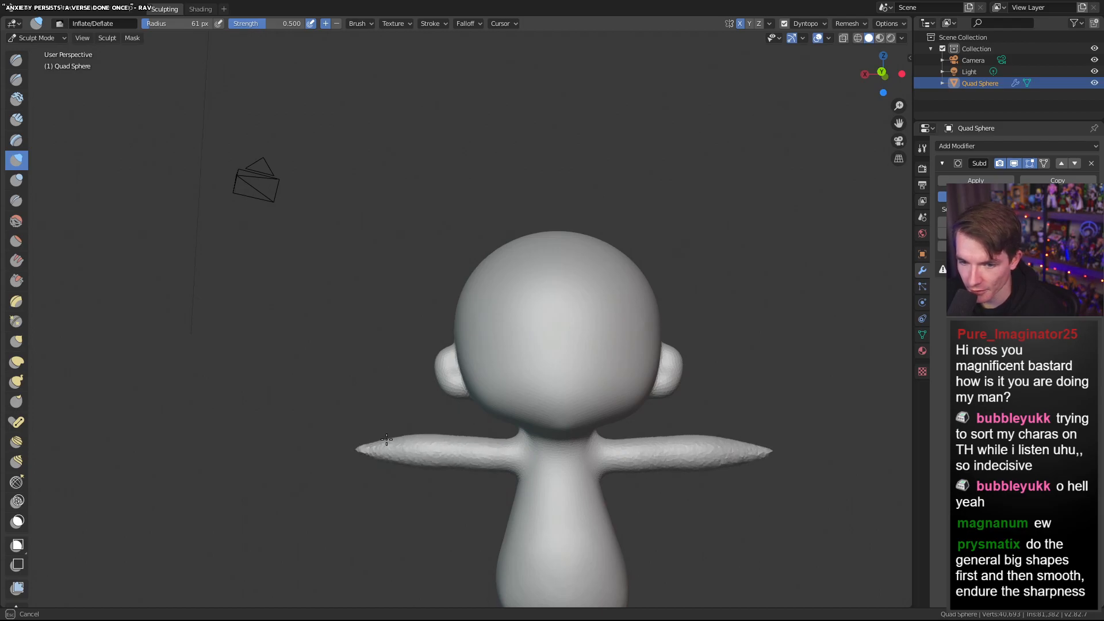
mouse_move(493, 449)
mouse_down()
mouse_move(374, 452)
mouse_move(521, 450)
mouse_up()
key(ctrl+z)
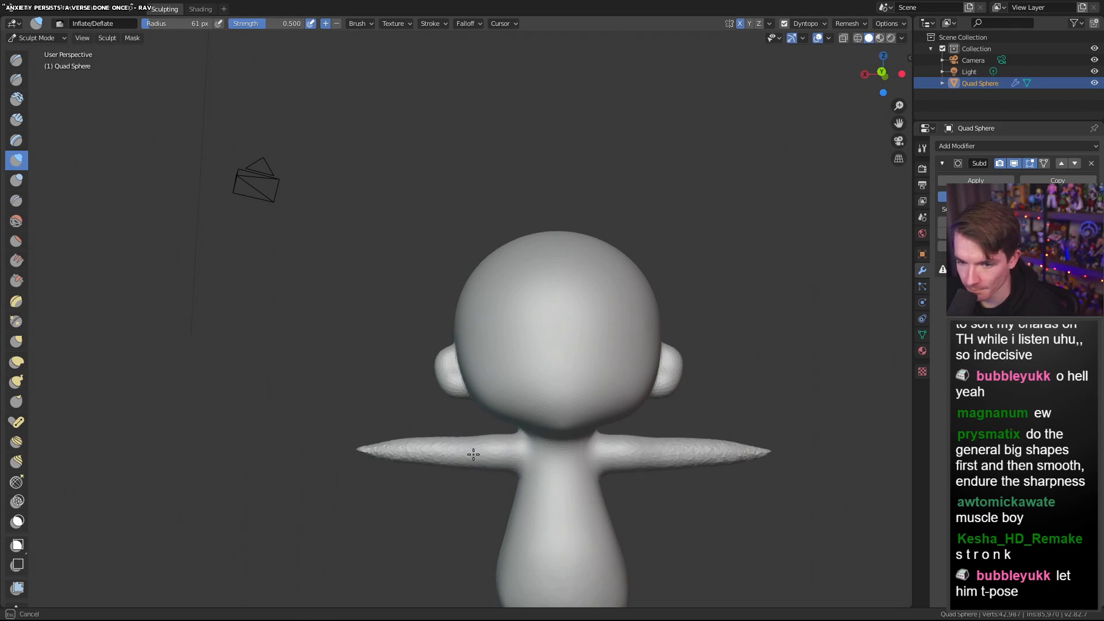
drag(441, 449, 362, 446)
Smooth the lumpy surface of the arms from shoulder to tip, and undo the last stroke at the tip
middle_drag(362, 447, 414, 442)
mouse_move(290, 450)
shift+mouse_down()
mouse_move(374, 468)
mouse_move(421, 458)
shift+mouse_up()
mouse_move(422, 458)
middle_down()
mouse_move(391, 451)
mouse_move(636, 443)
mouse_move(428, 445)
middle_up()
scroll(424, 445, up, 3)
mouse_move(387, 443)
shift+mouse_down()
mouse_move(412, 435)
mouse_move(468, 456)
mouse_move(384, 449)
shift+mouse_up()
shift+drag(497, 447, 400, 439)
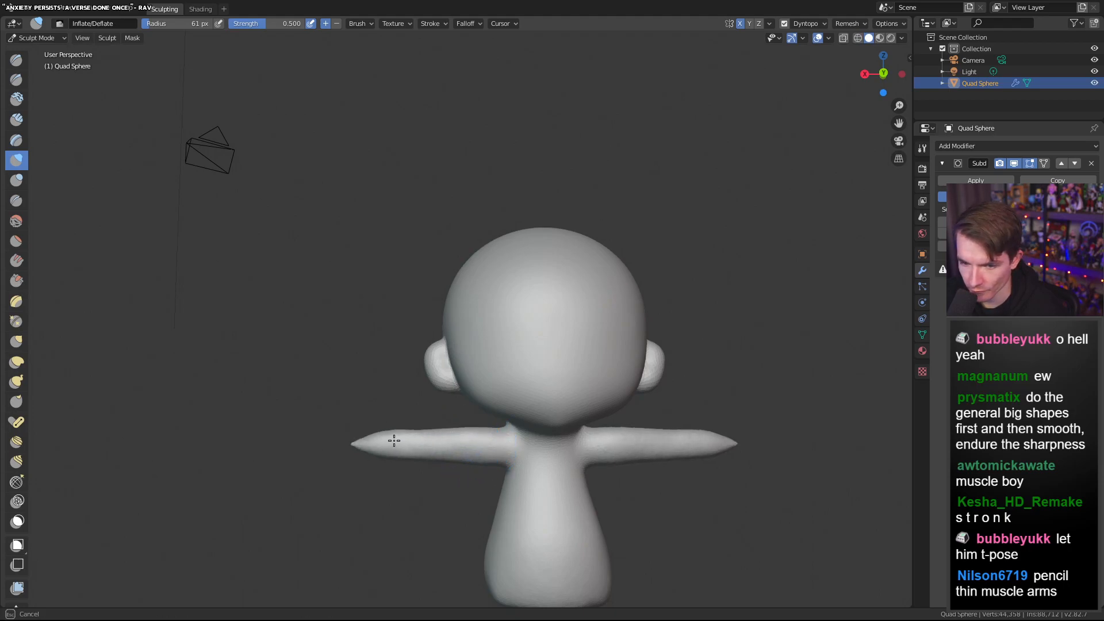
shift+drag(428, 426, 376, 430)
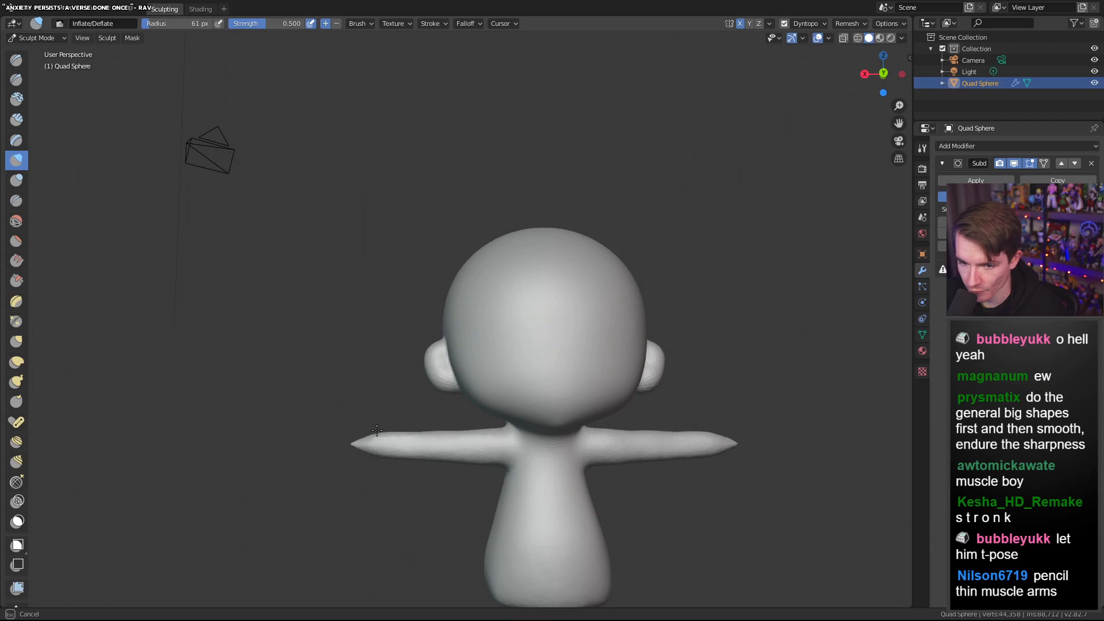
mouse_move(346, 449)
shift+mouse_down()
mouse_move(361, 455)
mouse_move(348, 432)
shift+mouse_up()
key(ctrl+z)
Inflate the ends of the arms into ball-shaped hands
mouse_move(278, 429)
middle_down()
mouse_move(531, 416)
mouse_move(529, 442)
mouse_move(443, 424)
mouse_move(211, 444)
middle_up()
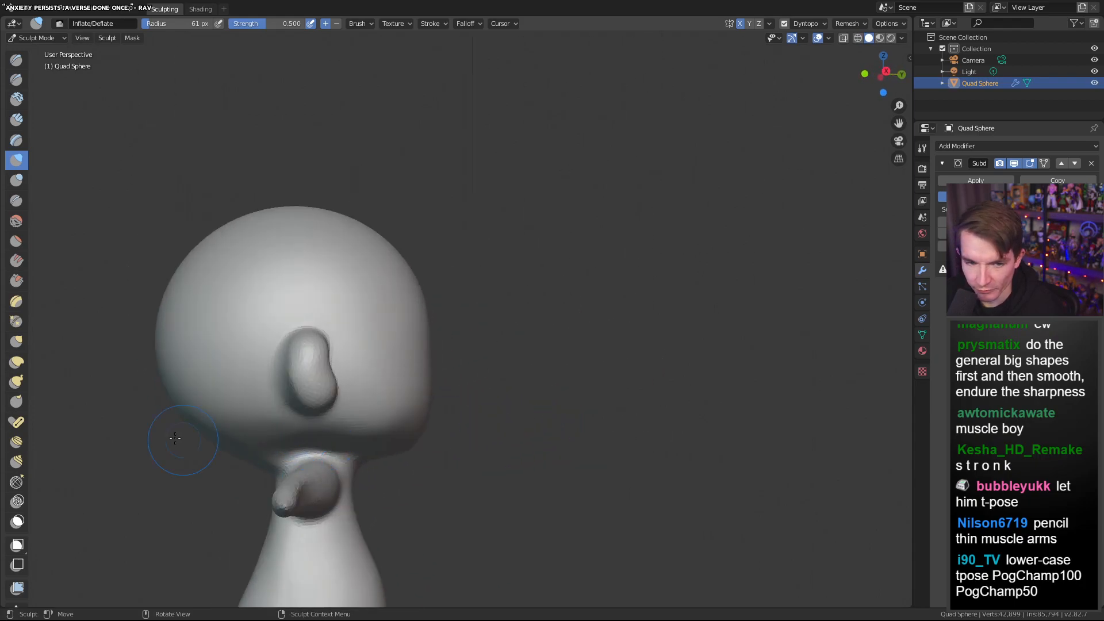
middle_drag(293, 458, 220, 461)
shift+drag(252, 486, 251, 486)
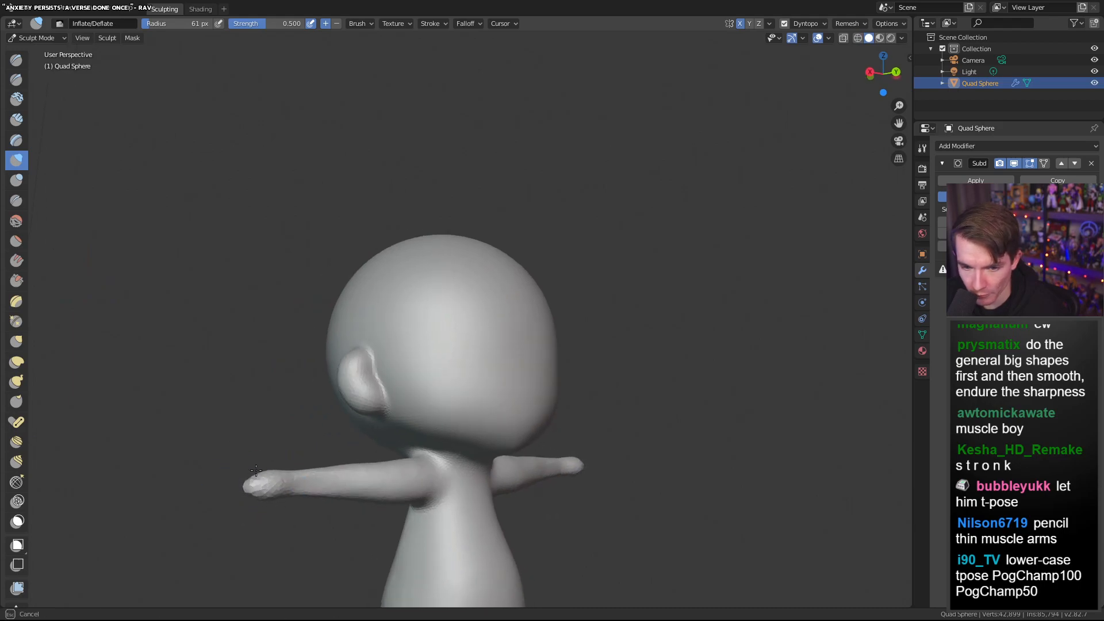
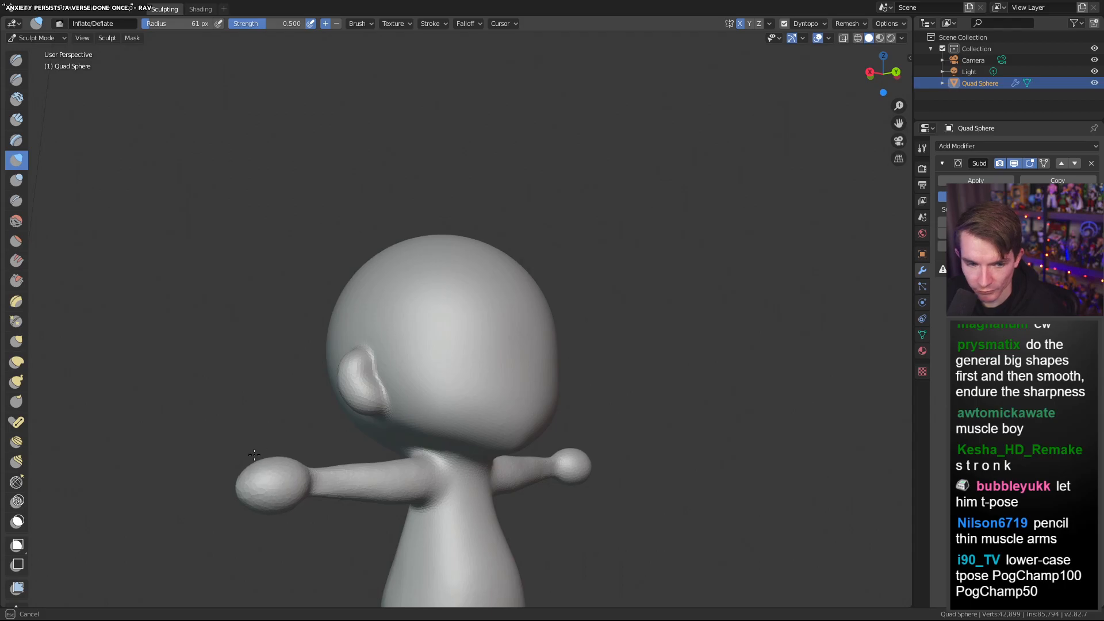
drag(272, 491, 271, 468)
Round out the hands from several sides with further Inflate/Deflate strokes
mouse_move(271, 469)
middle_down()
mouse_move(565, 466)
mouse_move(579, 426)
middle_up()
middle_drag(537, 353, 563, 477)
drag(563, 477, 573, 489)
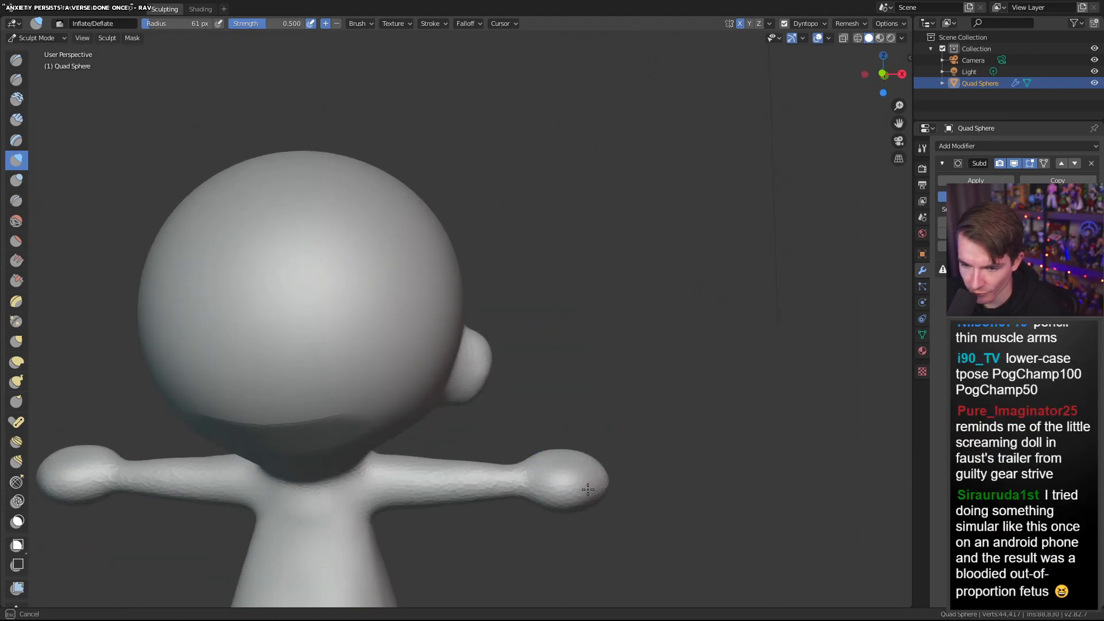
drag(552, 477, 559, 472)
middle_drag(559, 472, 325, 480)
scroll(325, 478, up, 2)
mouse_move(325, 442)
mouse_down()
mouse_move(346, 438)
mouse_move(328, 439)
mouse_up()
mouse_move(328, 438)
middle_down()
mouse_move(408, 520)
mouse_move(446, 507)
middle_up()
drag(446, 506, 345, 541)
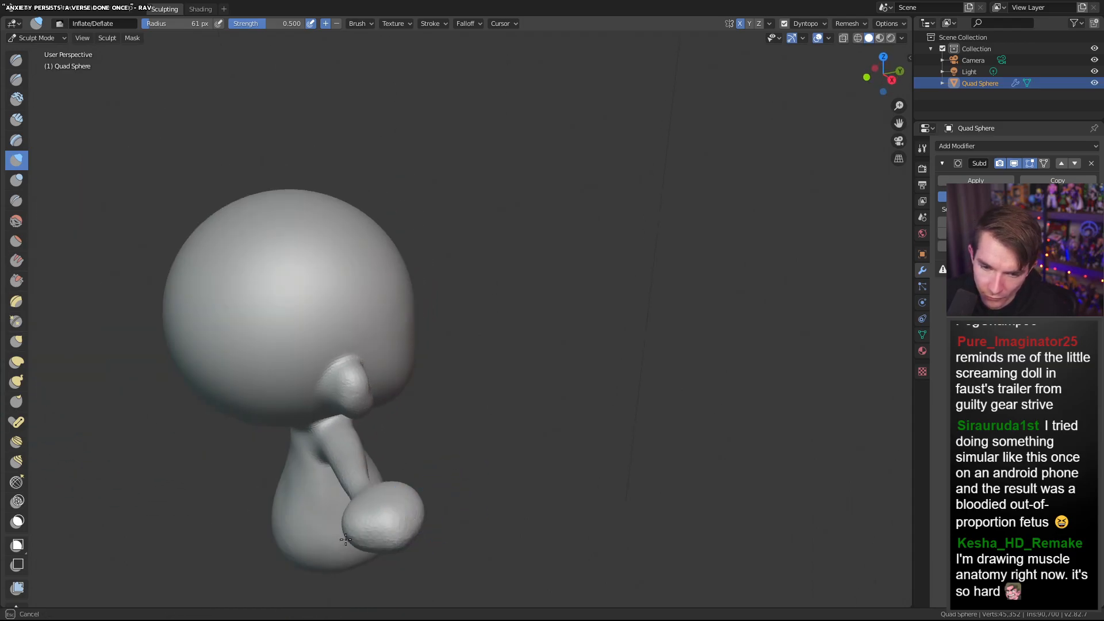
drag(381, 494, 384, 494)
Touch up the hands and arms with a few more brush strokes from different angles
mouse_move(518, 481)
middle_down()
mouse_move(478, 472)
mouse_move(469, 489)
middle_up()
scroll(455, 472, up, 3)
drag(447, 468, 471, 469)
scroll(495, 469, down, 3)
mouse_move(607, 467)
middle_down()
mouse_move(610, 440)
mouse_move(464, 464)
middle_up()
drag(435, 475, 483, 472)
Examine the proportions of the head, arms and torso from several angles and distances
mouse_move(634, 464)
middle_down()
mouse_move(630, 449)
mouse_move(622, 501)
mouse_move(650, 500)
middle_up()
scroll(264, 533, up, 2)
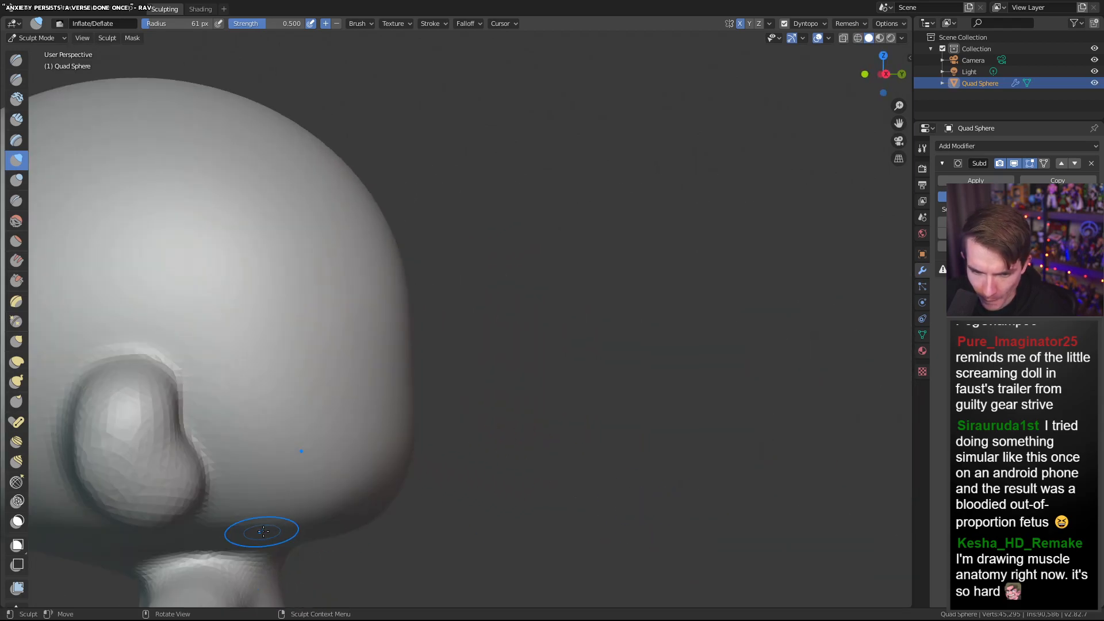
middle_drag(264, 532, 204, 488)
scroll(215, 481, down, 6)
mouse_move(373, 500)
middle_down()
mouse_move(284, 507)
mouse_move(417, 498)
middle_up()
scroll(503, 466, up, 2)
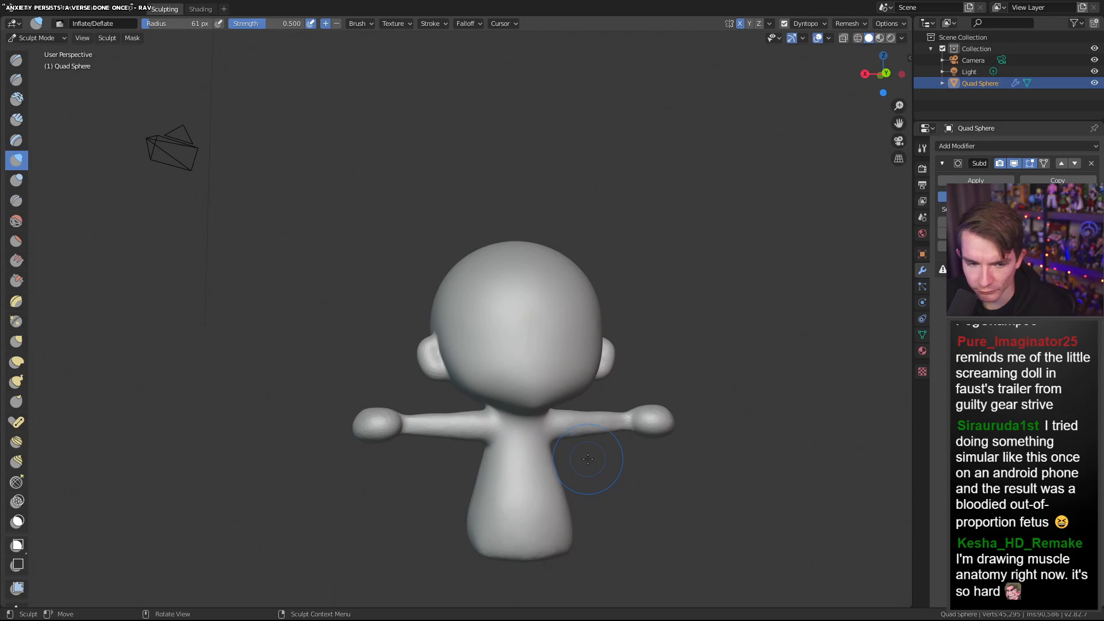
scroll(602, 485, down, 2)
Try to reshape the side of the hands from underneath with the Snake Hook brush, raising its radius to 102 px
mouse_move(603, 485)
middle_down()
mouse_move(534, 342)
mouse_move(585, 416)
mouse_move(365, 334)
mouse_move(394, 214)
middle_up()
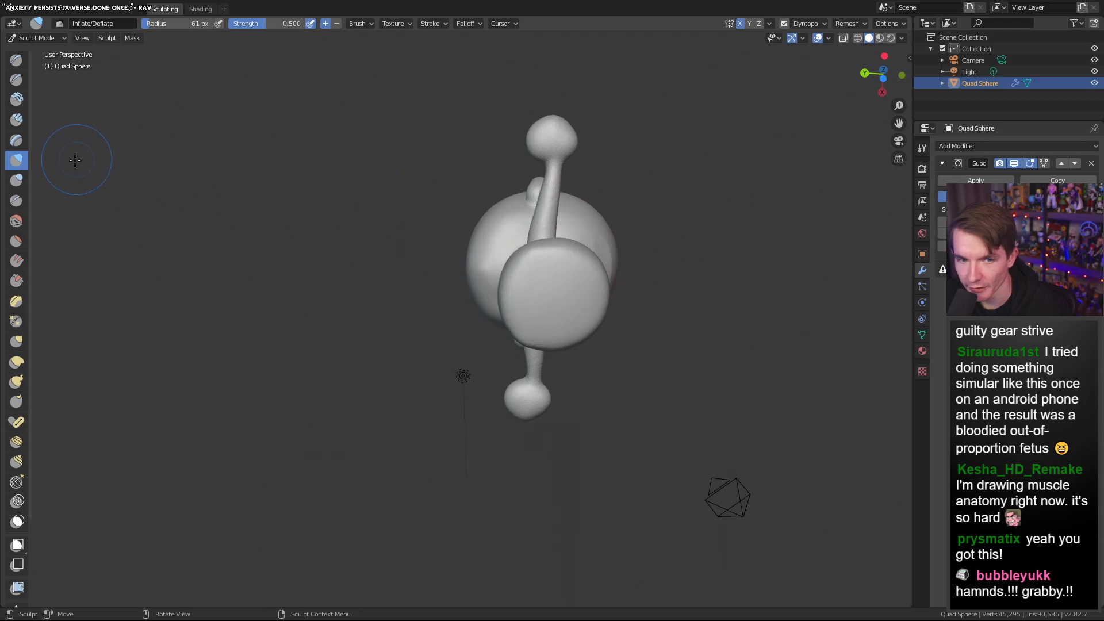
click(16, 381)
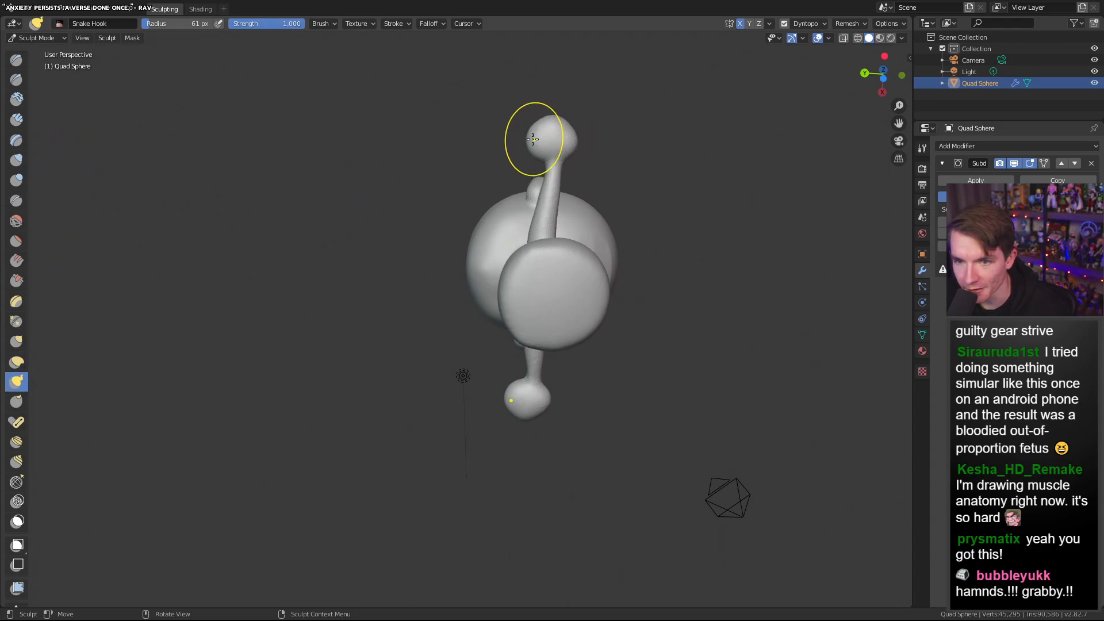
drag(525, 140, 550, 147)
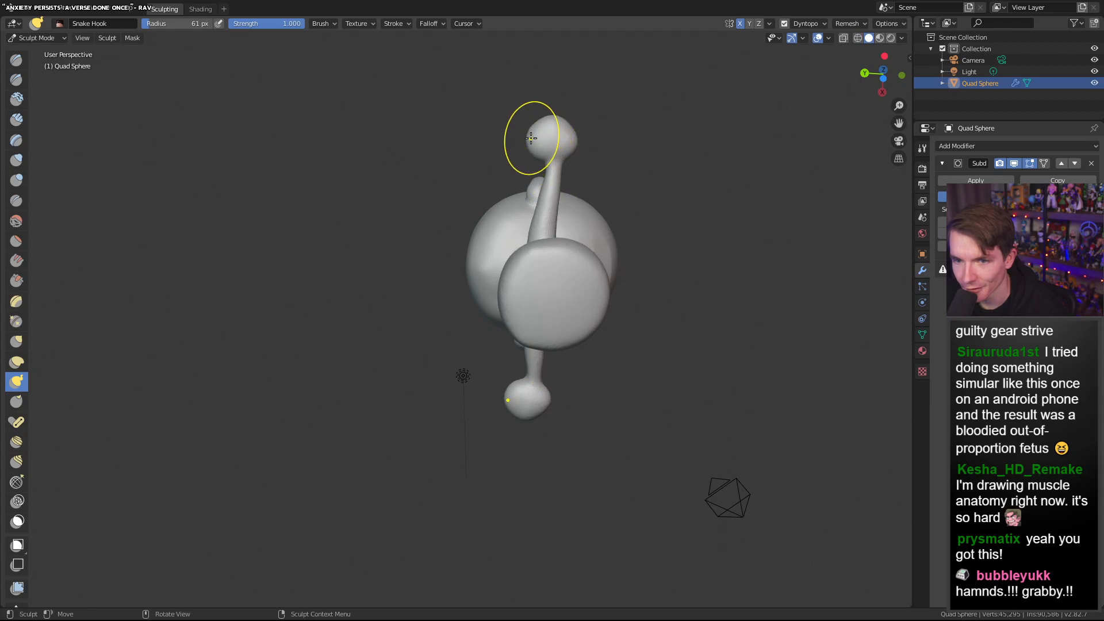
right_click(494, 139)
drag(430, 138, 444, 132)
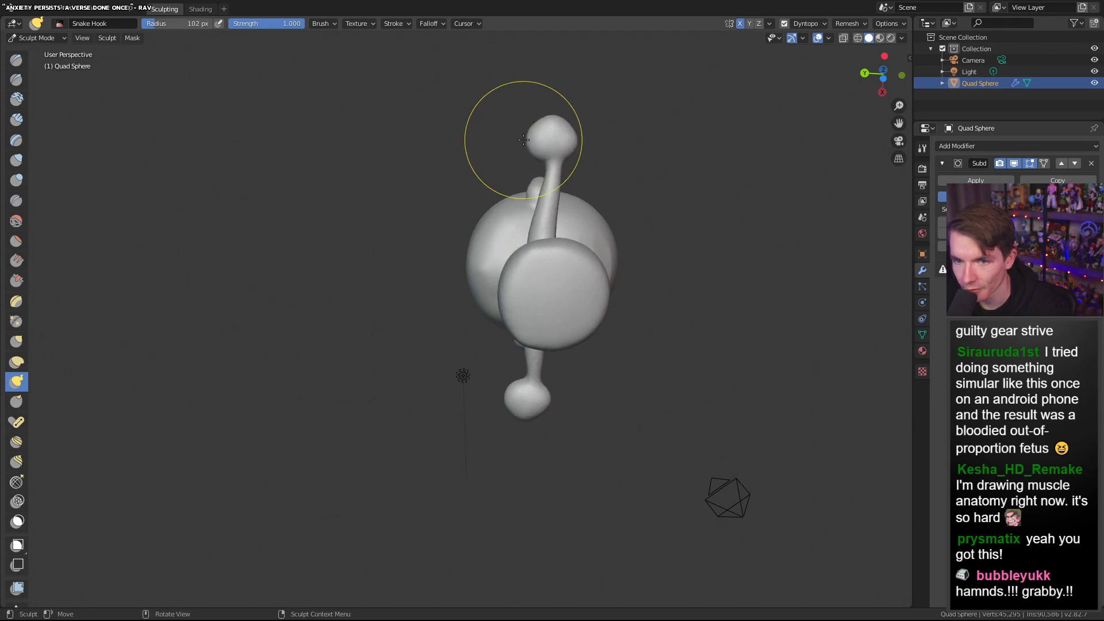
drag(532, 129, 537, 130)
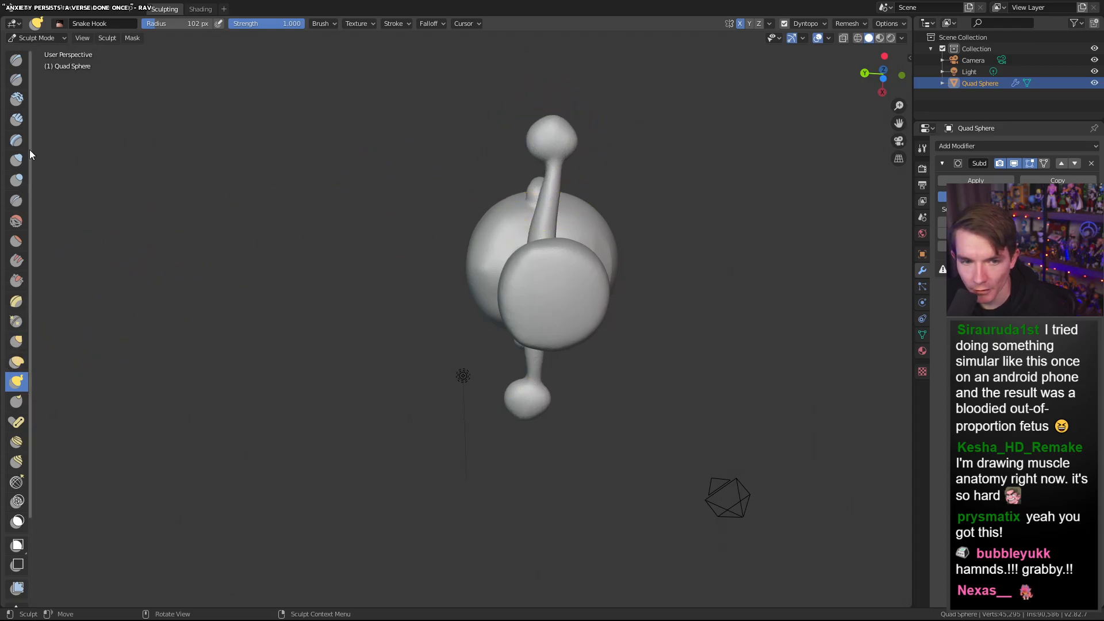
click(17, 159)
mouse_move(437, 242)
middle_down()
mouse_move(463, 240)
mouse_move(475, 283)
middle_up()
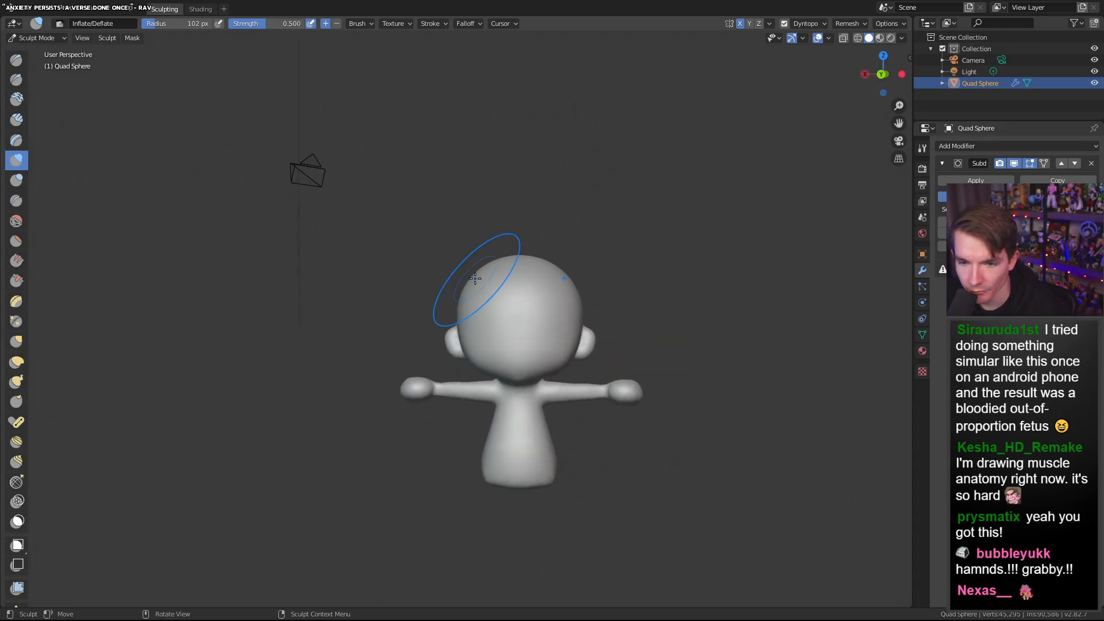
scroll(472, 434, up, 3)
middle_drag(471, 439, 476, 323)
scroll(541, 357, down, 3)
Flatten the underside of the torso with the Scrape/Peaks brush at a radius of 224 px
mouse_move(621, 392)
middle_down()
mouse_move(525, 379)
mouse_move(538, 360)
middle_up()
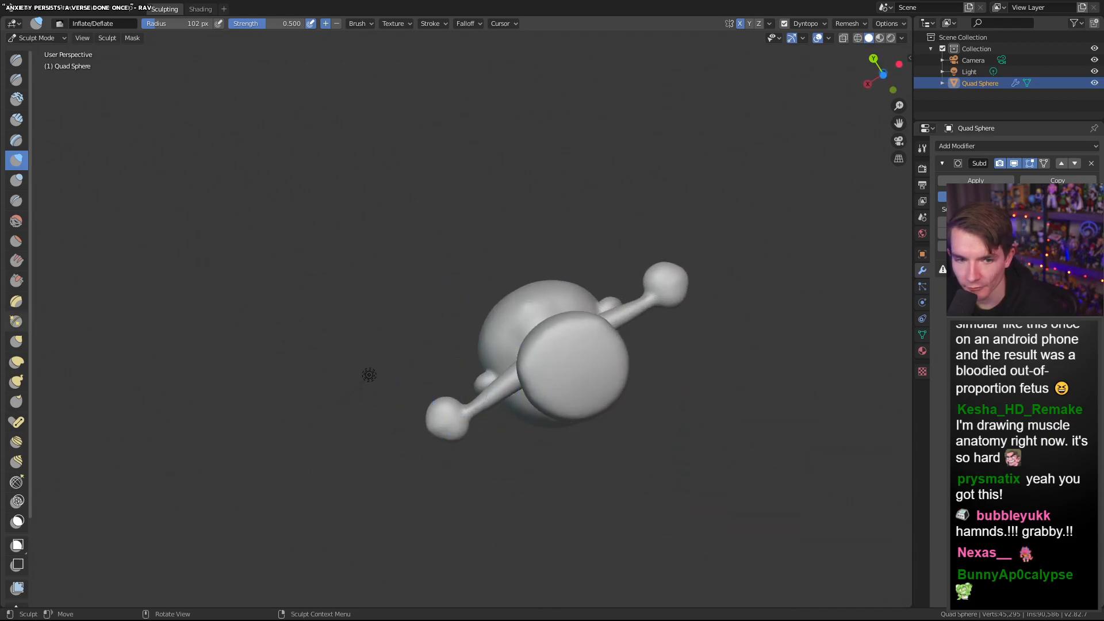
click(17, 280)
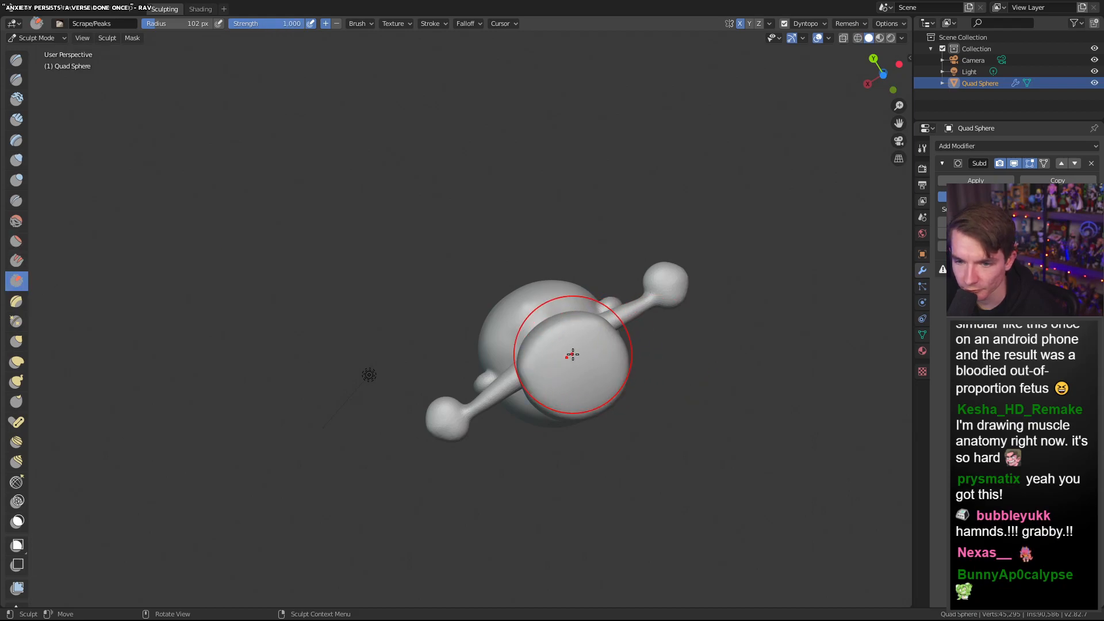
right_click(541, 368)
drag(485, 356, 509, 356)
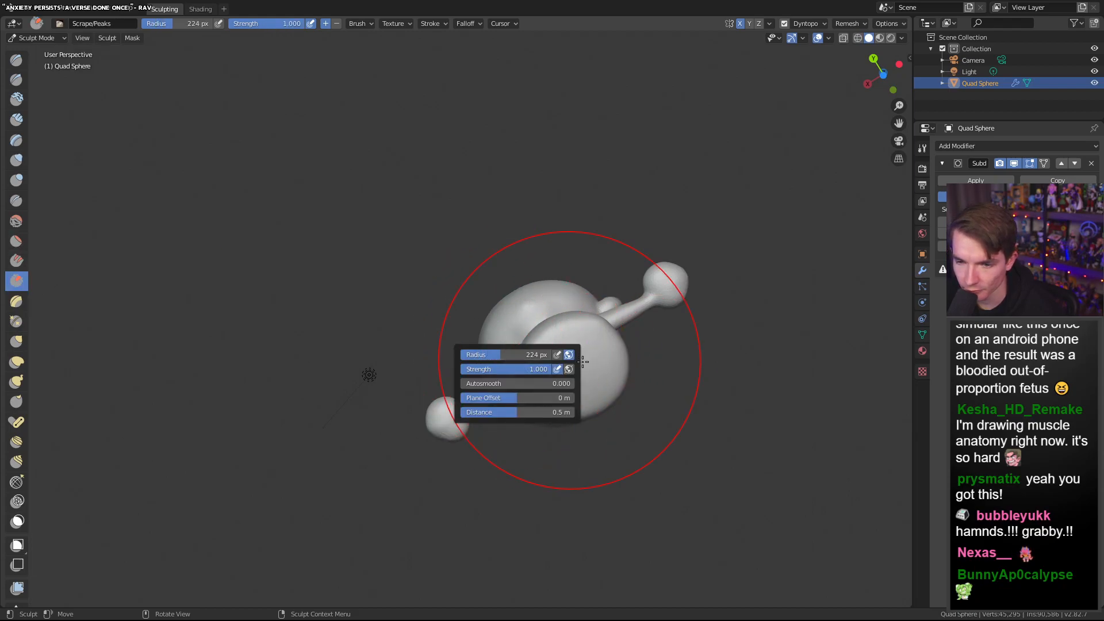
mouse_move(579, 366)
mouse_down()
mouse_move(576, 378)
mouse_move(585, 362)
mouse_move(570, 361)
mouse_up()
mouse_move(570, 360)
middle_down()
mouse_move(635, 467)
mouse_move(577, 444)
mouse_move(598, 320)
mouse_move(612, 480)
mouse_move(540, 456)
mouse_move(575, 360)
middle_up()
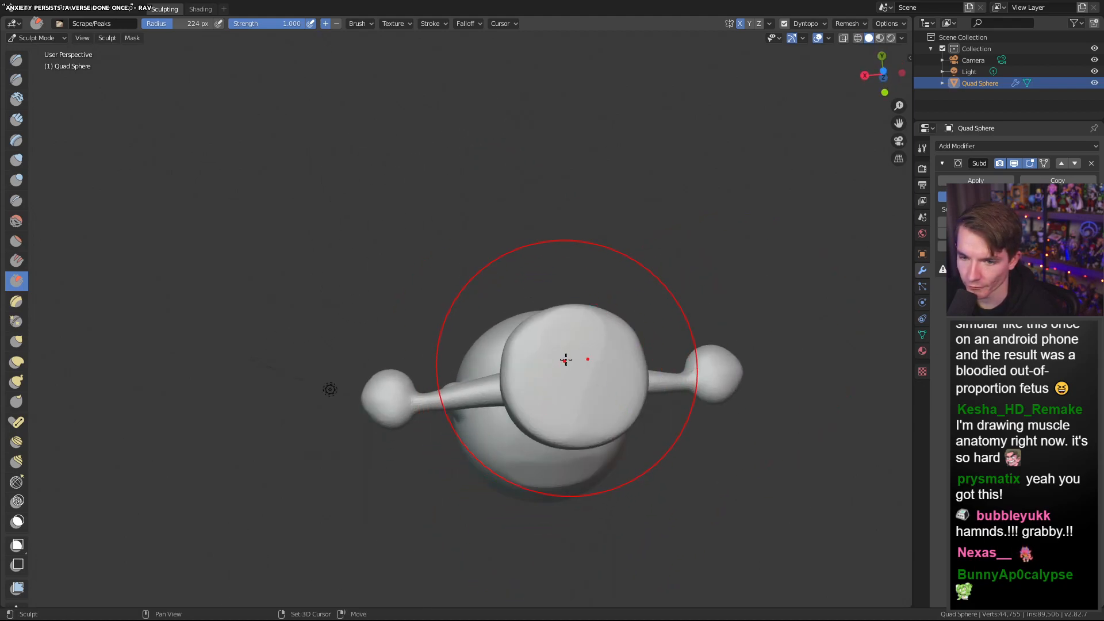
Reduce the brush radius to 81 px and round out the torso's underside with Inflate/Deflate strokes
click(17, 180)
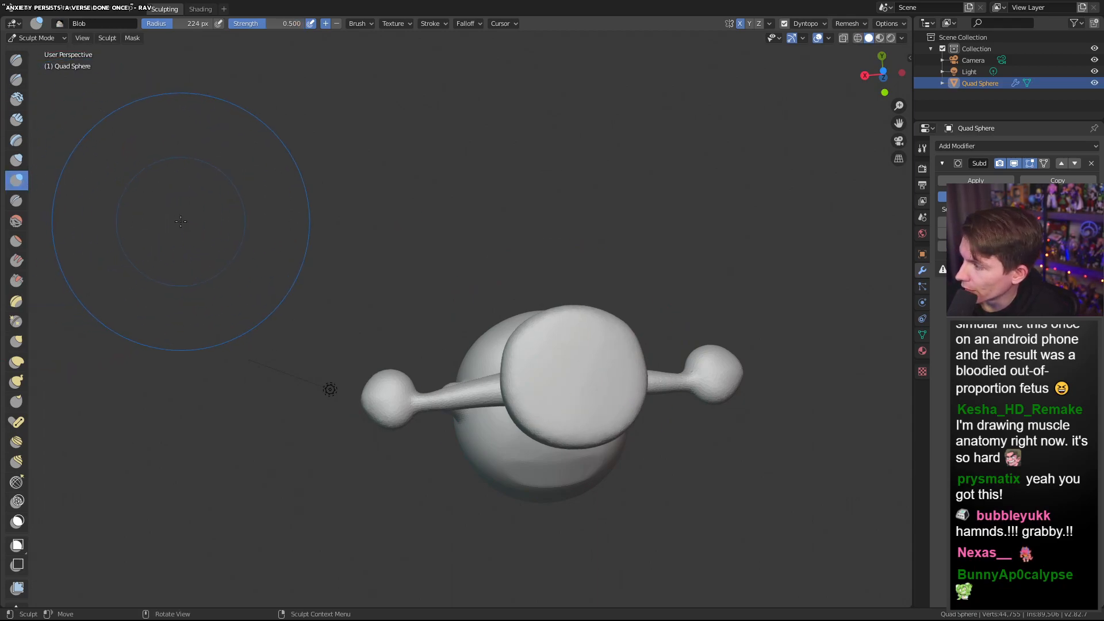
right_click(492, 364)
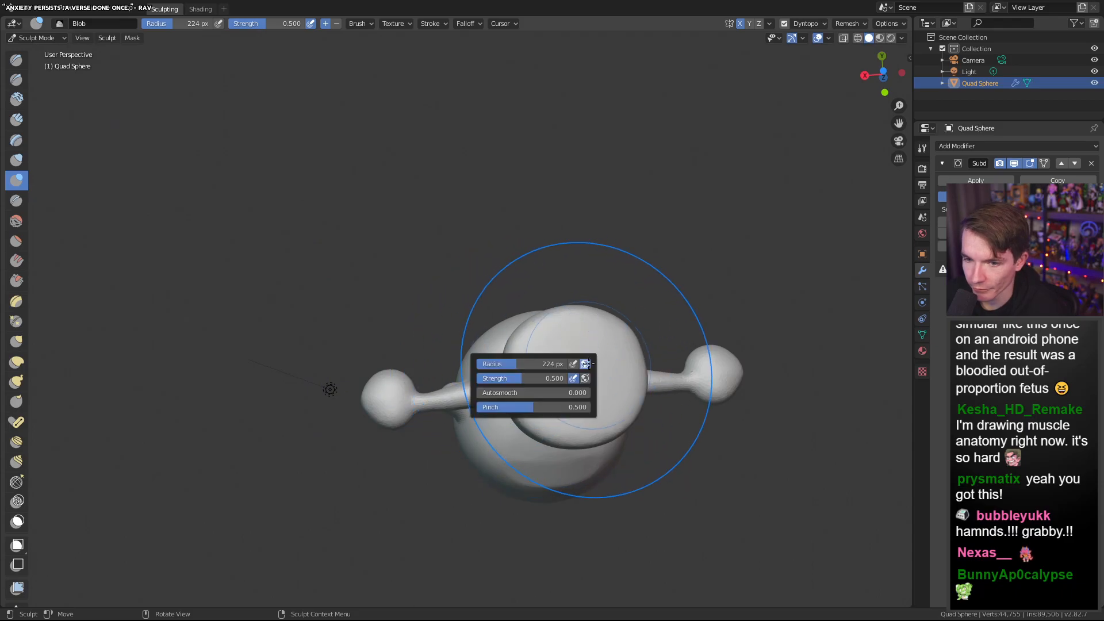
drag(492, 365, 449, 365)
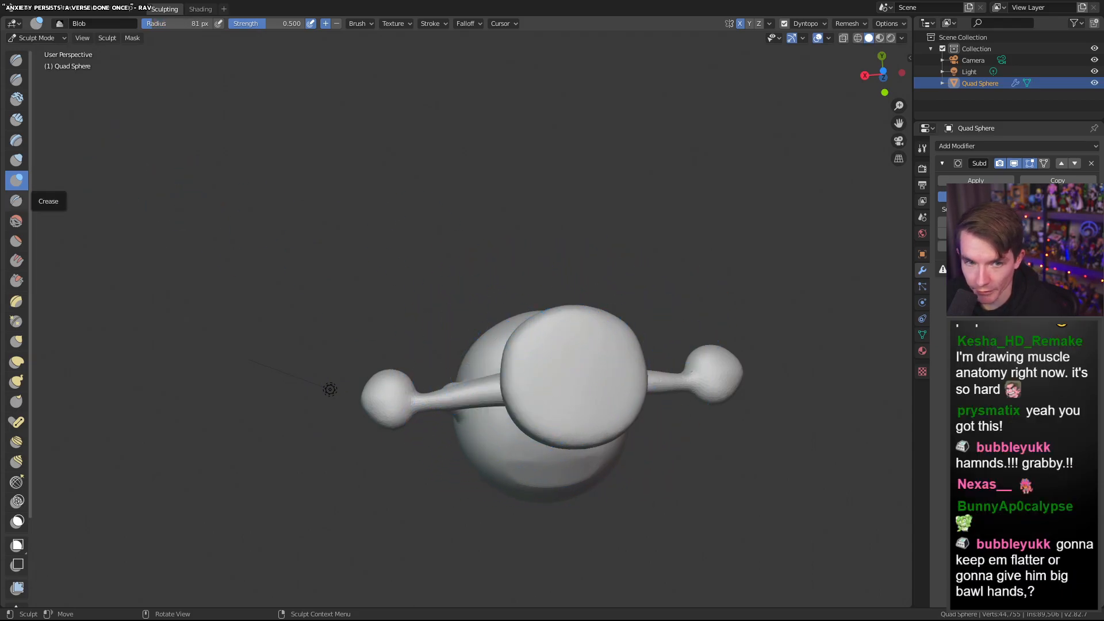
click(17, 160)
mouse_move(572, 358)
mouse_down()
mouse_move(545, 364)
mouse_move(587, 341)
mouse_up()
mouse_move(612, 382)
mouse_down()
mouse_move(616, 370)
mouse_move(607, 377)
mouse_up()
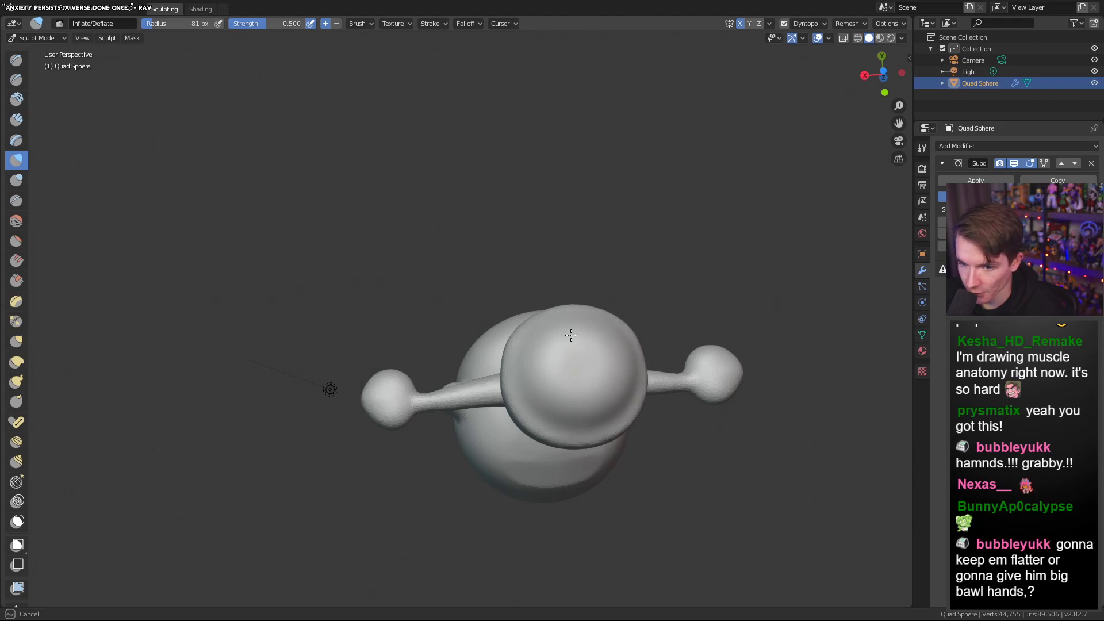
mouse_move(558, 344)
middle_down()
mouse_move(530, 491)
mouse_move(495, 406)
middle_up()
drag(495, 407, 512, 393)
middle_drag(533, 461, 524, 513)
right_click(522, 530)
middle_drag(481, 425, 513, 37)
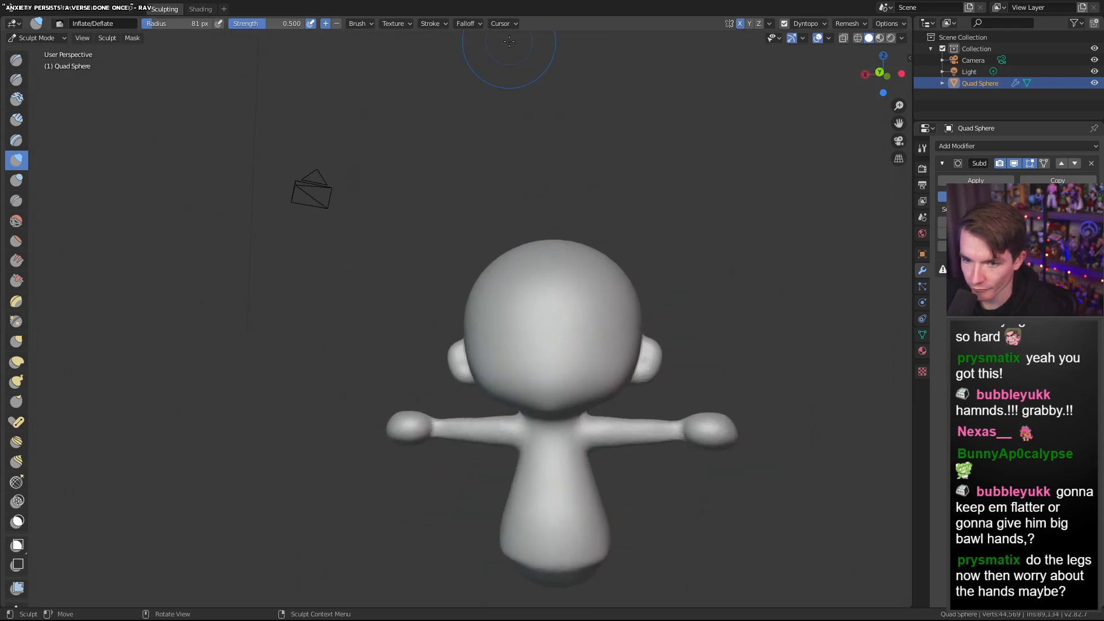
Swell the outer end and top of the hands with Inflate/Deflate strokes
scroll(512, 309, down, 4)
middle_drag(513, 308, 646, 285)
scroll(502, 463, up, 3)
middle_drag(502, 463, 485, 377)
middle_drag(413, 436, 323, 322)
scroll(322, 322, up, 4)
drag(167, 330, 190, 346)
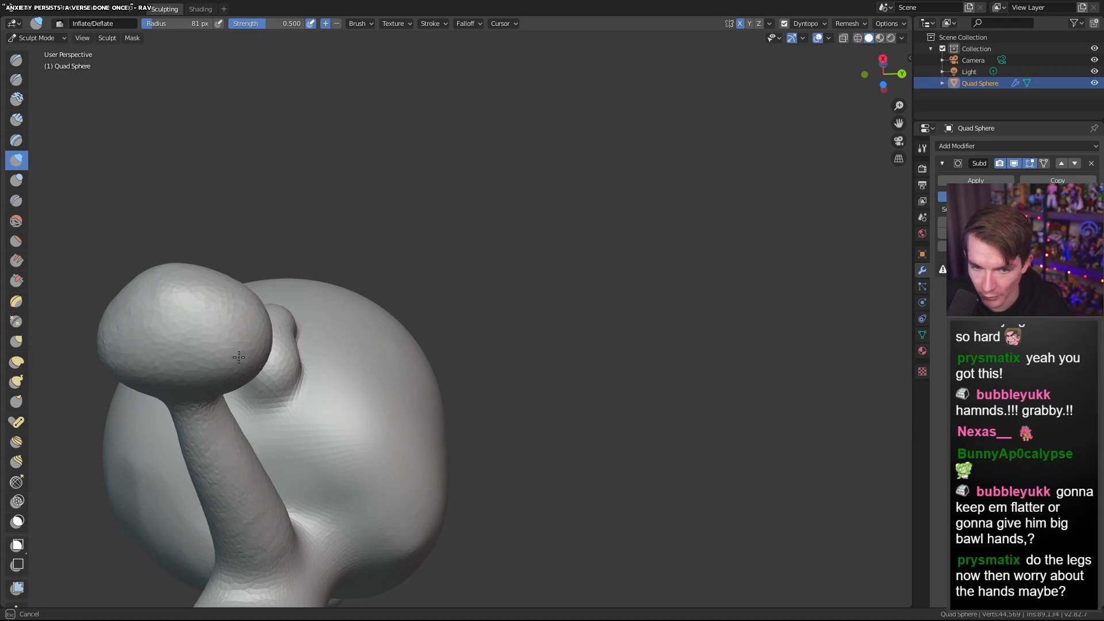
drag(134, 381, 251, 360)
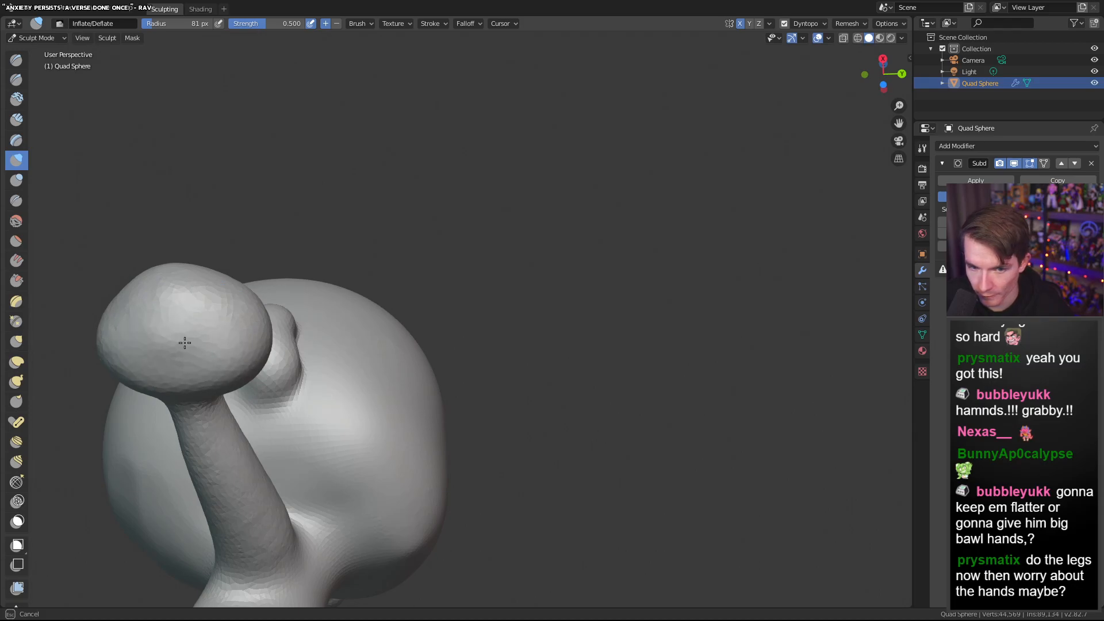
drag(165, 364, 157, 321)
mouse_move(230, 293)
middle_down()
mouse_move(252, 330)
mouse_move(205, 424)
mouse_move(366, 451)
mouse_move(350, 464)
middle_up()
drag(350, 464, 333, 455)
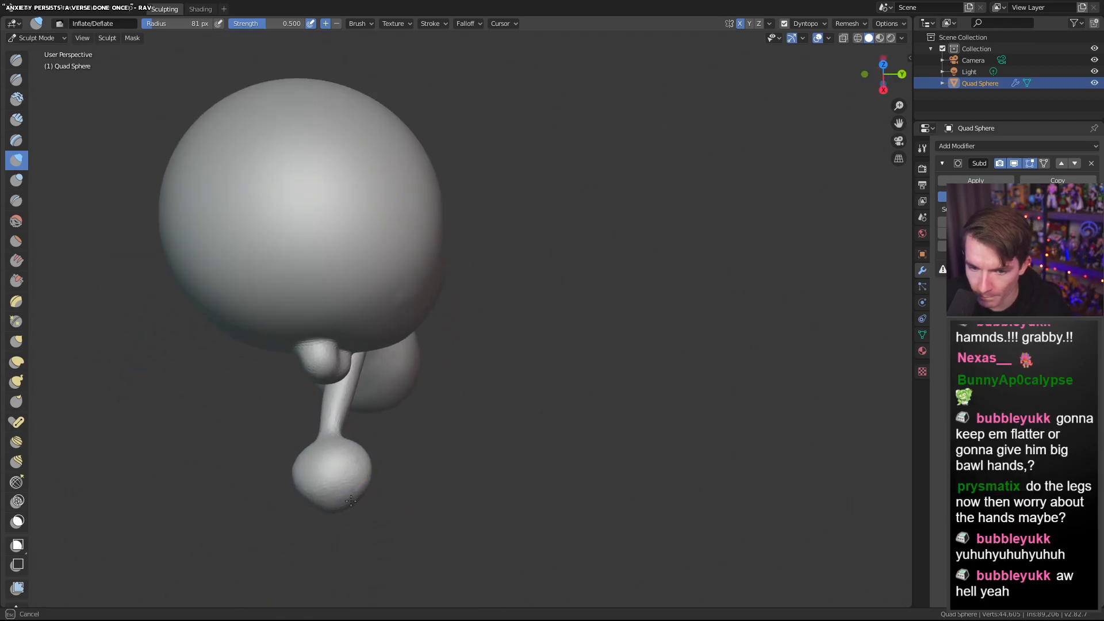
Fill out the lower edges of the hands with more Inflate/Deflate strokes
middle_drag(389, 464, 268, 372)
scroll(357, 375, down, 3)
middle_drag(564, 383, 432, 530)
scroll(293, 318, up, 3)
middle_drag(292, 318, 171, 111)
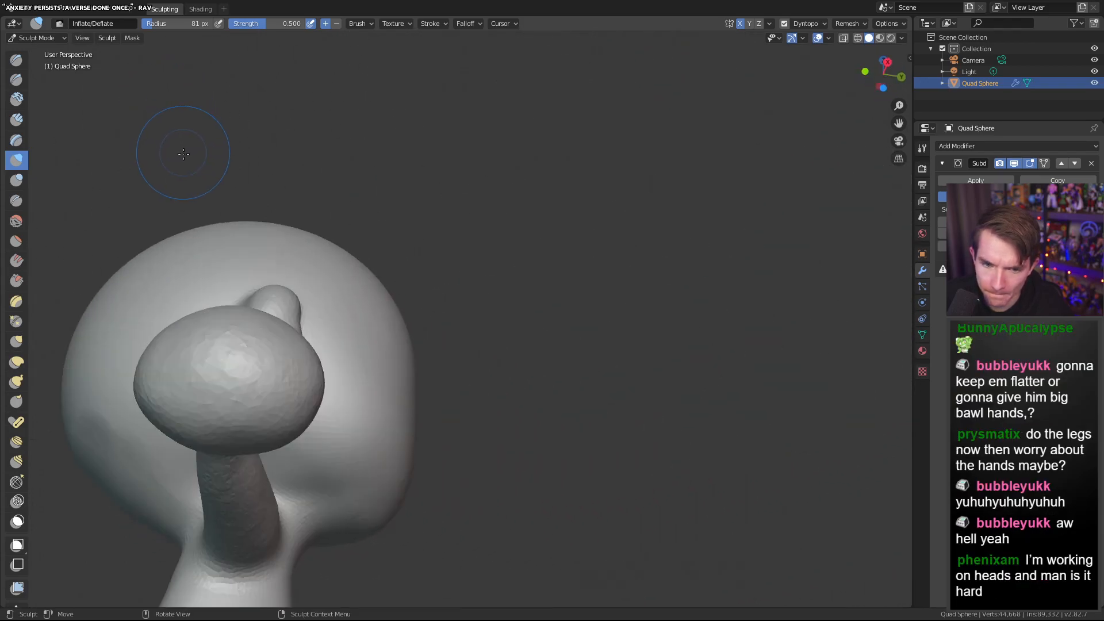
mouse_move(169, 408)
mouse_down()
mouse_move(293, 439)
mouse_move(180, 407)
mouse_up()
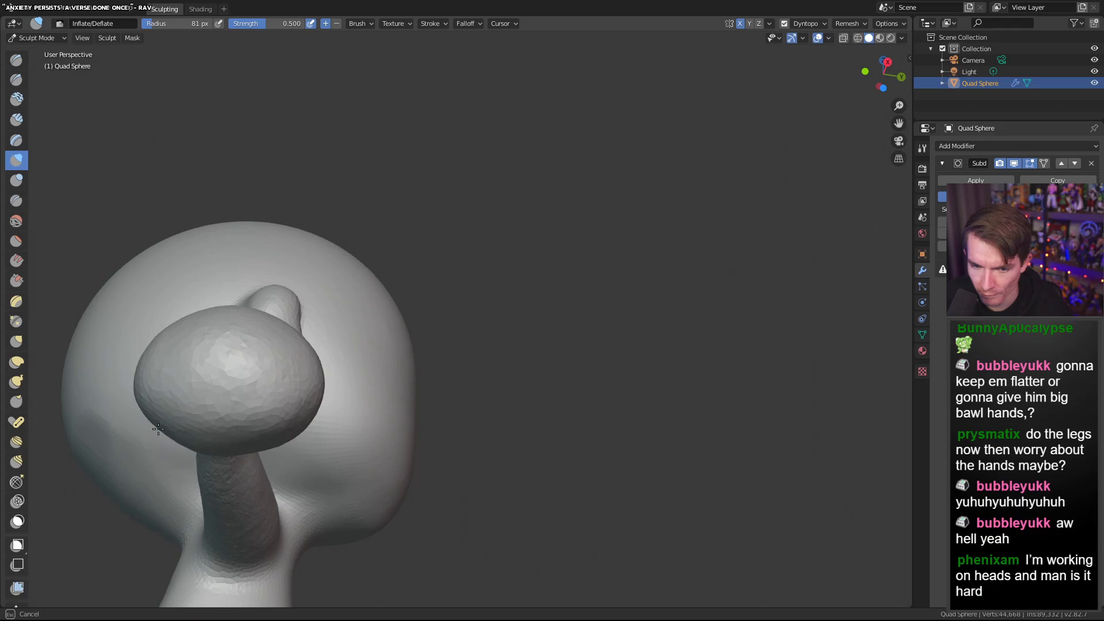
drag(298, 410, 300, 397)
Round the hands into balls with Inflate/Deflate strokes on their remaining sides, undoing one stroke along the way
mouse_move(300, 397)
middle_down()
mouse_move(259, 474)
mouse_move(336, 399)
mouse_move(385, 424)
mouse_move(172, 361)
middle_up()
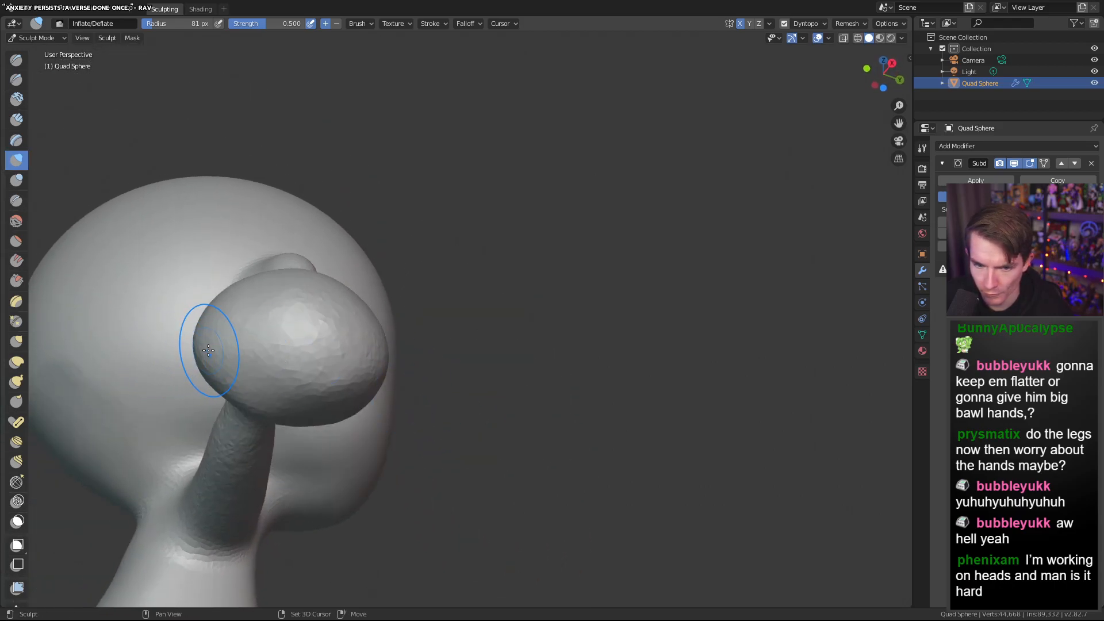
drag(208, 350, 309, 389)
key(ctrl+z)
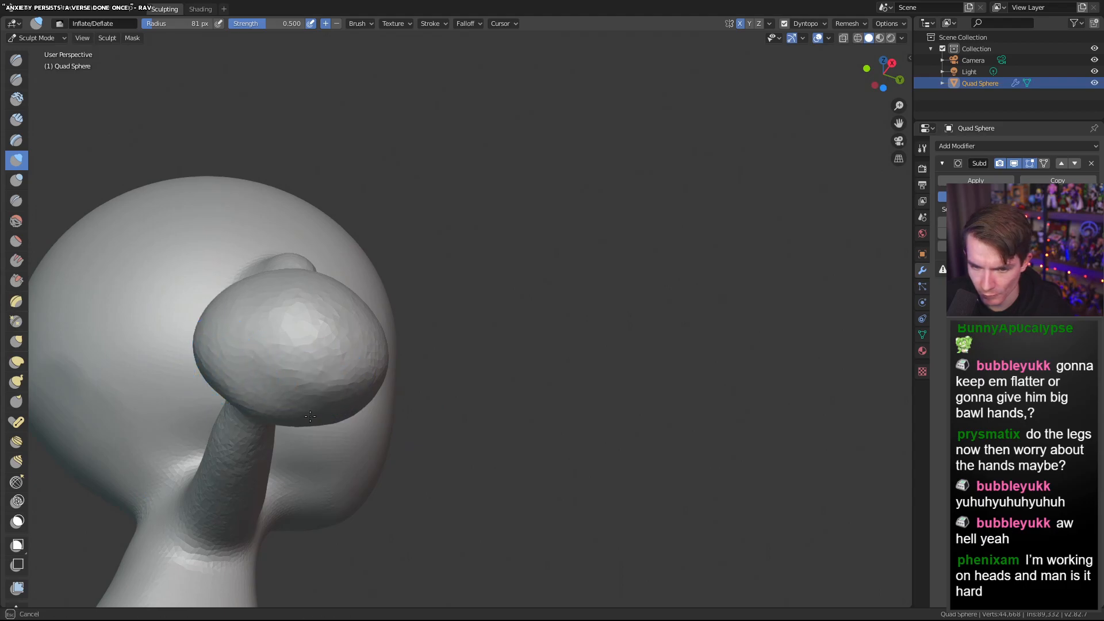
mouse_move(260, 409)
mouse_down()
mouse_move(311, 382)
mouse_move(223, 365)
mouse_up()
drag(350, 399, 358, 398)
middle_drag(358, 398, 308, 513)
mouse_move(307, 512)
mouse_down()
mouse_move(233, 499)
mouse_move(248, 490)
mouse_up()
drag(295, 541, 293, 535)
mouse_move(294, 535)
middle_down()
mouse_move(234, 395)
mouse_move(282, 367)
middle_up()
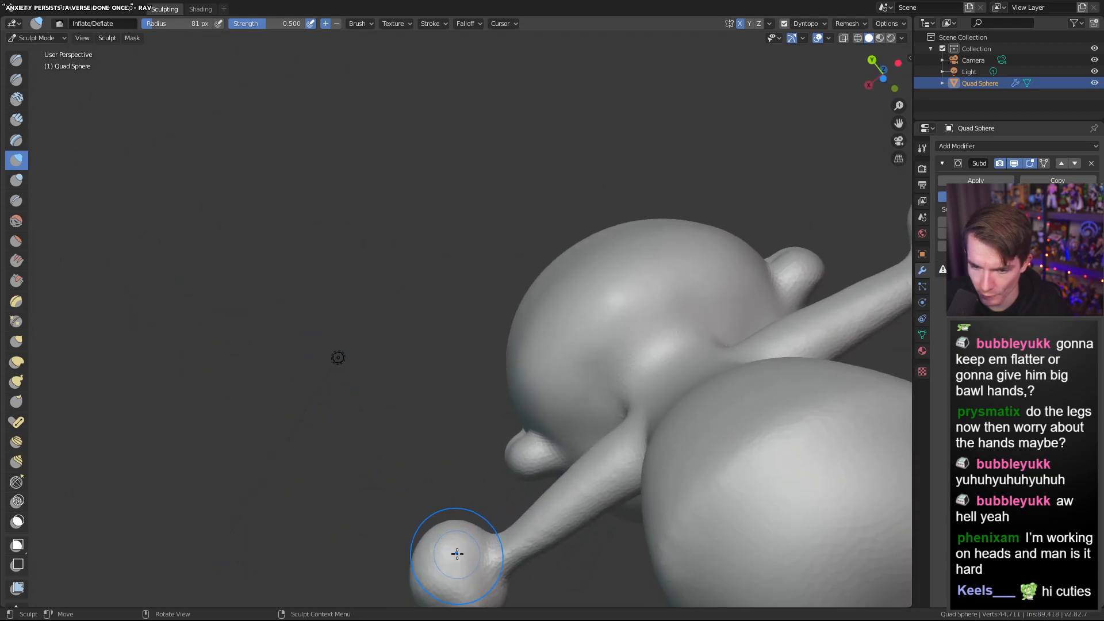
drag(473, 561, 465, 554)
mouse_move(480, 466)
middle_down()
mouse_move(525, 528)
mouse_move(523, 577)
mouse_move(477, 578)
middle_up()
scroll(523, 577, down, 3)
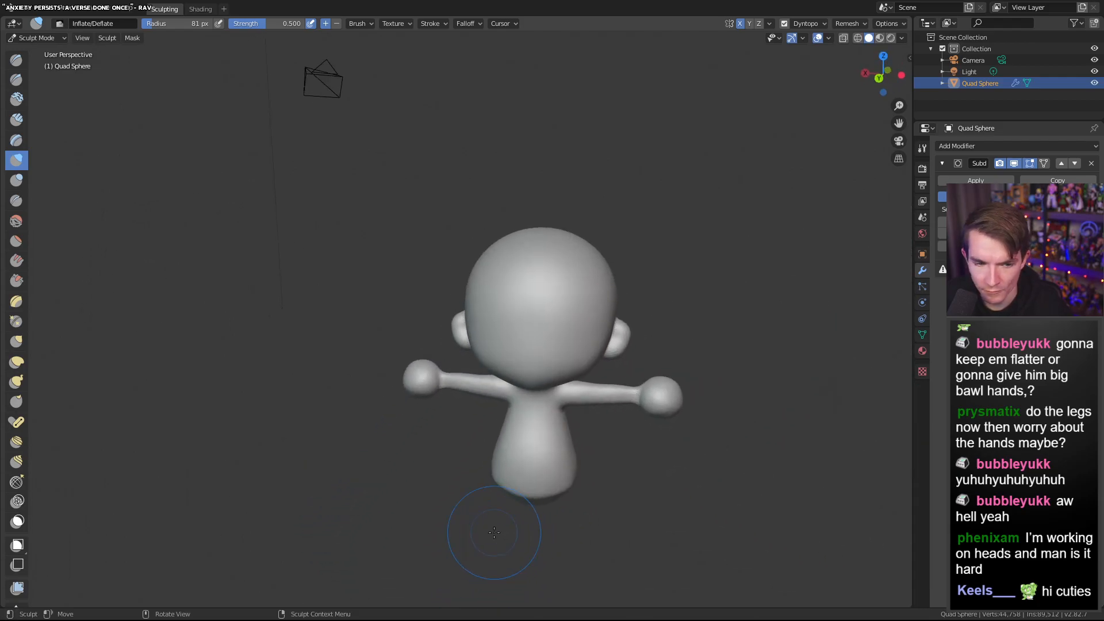
Raise two symmetrical bulges on the torso's underside as the start of the legs with the Inflate/Deflate brush
middle_drag(494, 532, 532, 374)
scroll(537, 389, up, 2)
middle_drag(547, 489, 524, 473)
drag(529, 477, 534, 479)
mouse_move(541, 482)
middle_down()
mouse_move(577, 519)
mouse_move(569, 551)
mouse_move(549, 547)
mouse_move(851, 545)
mouse_move(503, 430)
middle_up()
drag(366, 305, 368, 310)
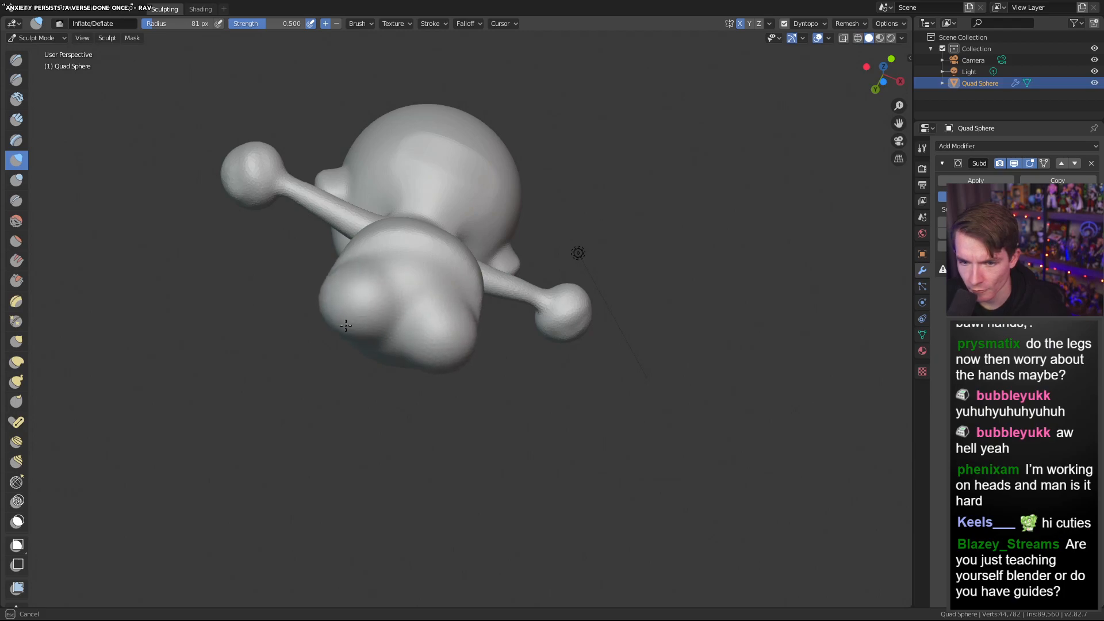
drag(372, 297, 373, 297)
Enlarge the two bulges into rounded leg stubs with further Inflate/Deflate strokes from below
middle_drag(372, 297, 552, 230)
drag(604, 407, 616, 421)
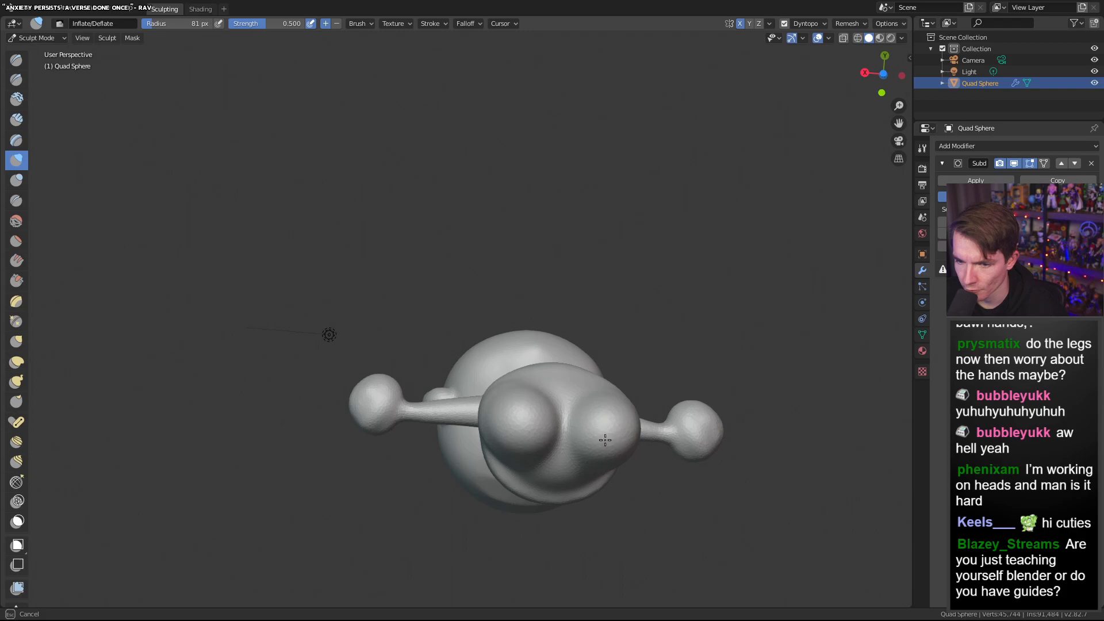
drag(604, 437, 607, 432)
mouse_move(607, 433)
middle_down()
mouse_move(678, 500)
mouse_move(646, 503)
mouse_move(616, 546)
mouse_move(702, 516)
mouse_move(693, 557)
mouse_move(638, 506)
mouse_move(576, 403)
middle_up()
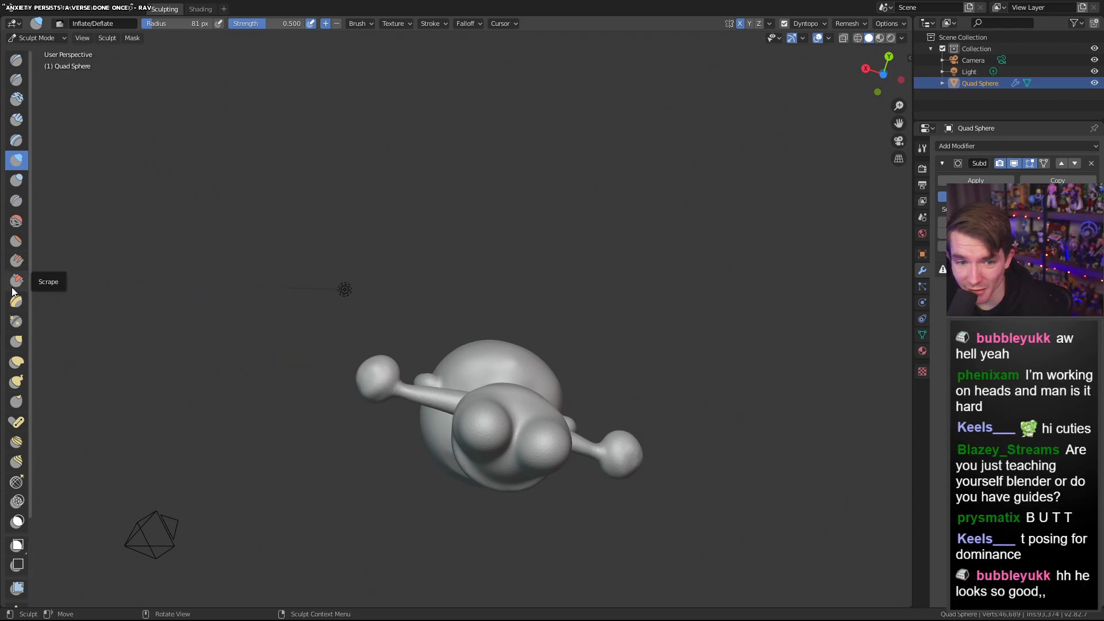
Examine the leg stubs from the front, below and side, ending in the back orthographic view
middle_drag(98, 295, 436, 502)
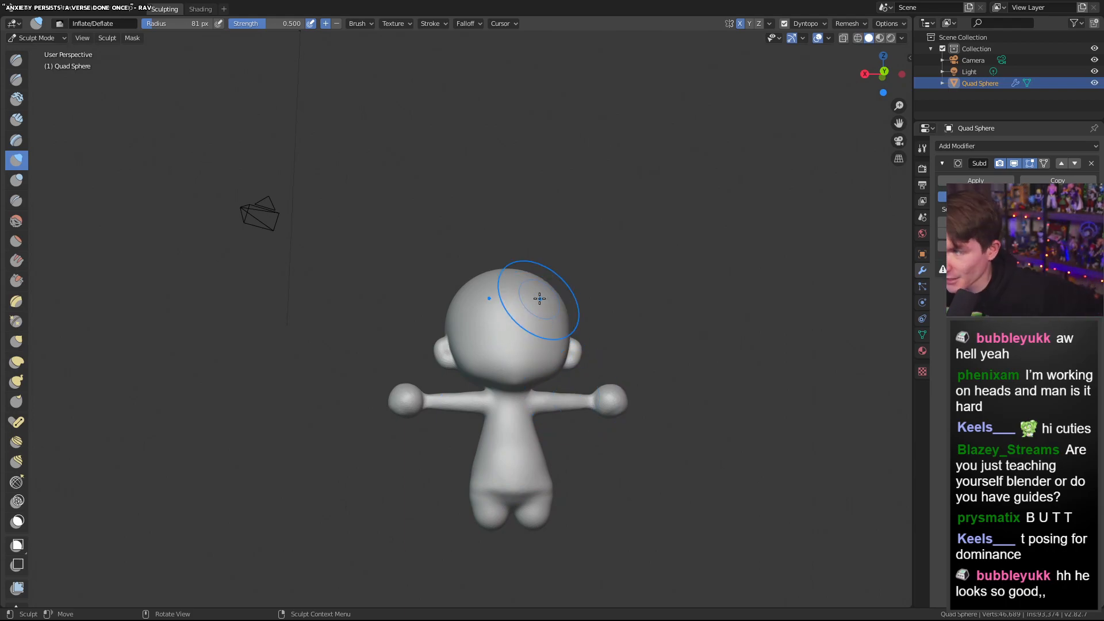
mouse_move(495, 330)
middle_down()
mouse_move(518, 346)
mouse_move(540, 277)
mouse_move(593, 292)
middle_up()
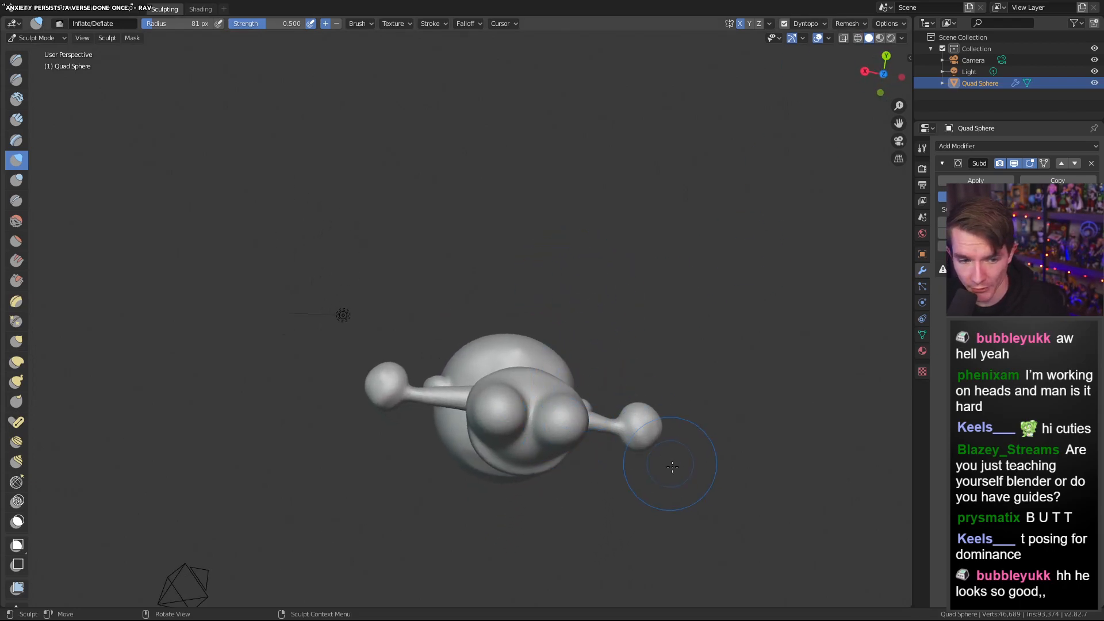
mouse_move(631, 457)
middle_down()
mouse_move(575, 440)
mouse_move(537, 402)
mouse_move(561, 449)
mouse_move(516, 573)
mouse_move(481, 537)
mouse_move(545, 481)
mouse_move(651, 419)
mouse_move(608, 376)
mouse_move(610, 404)
middle_up()
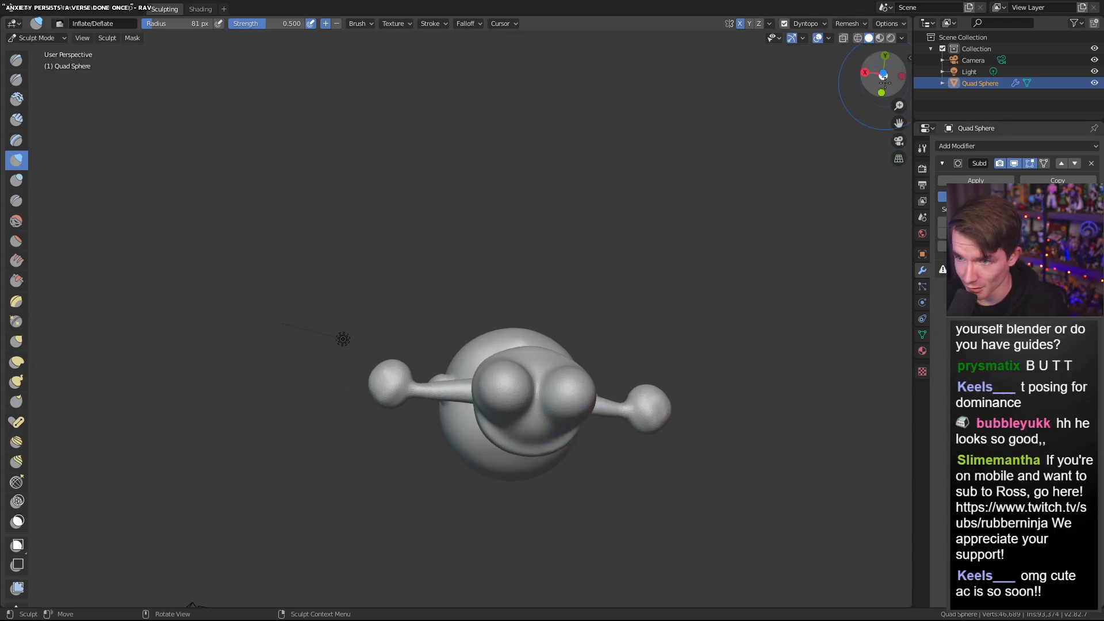
click(865, 74)
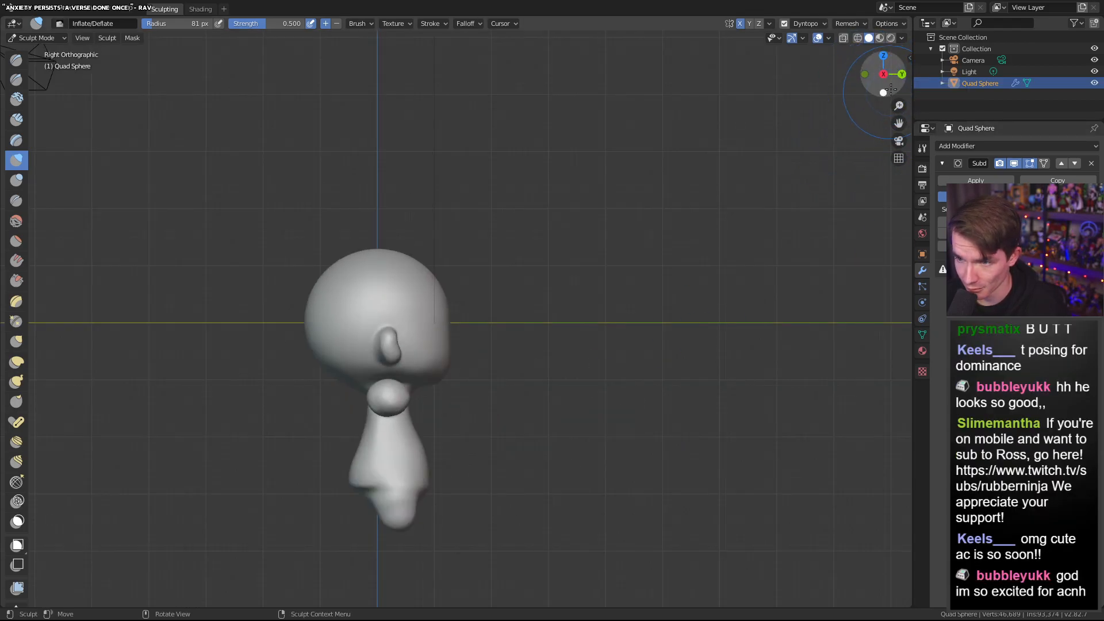
click(902, 73)
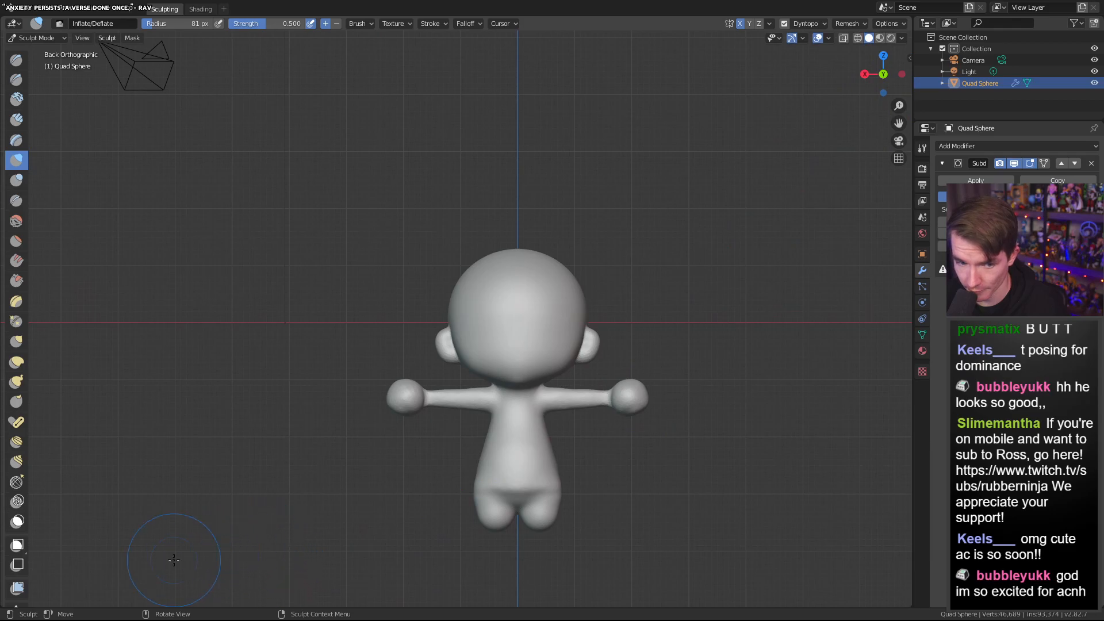
Pull the leg stubs down into long tapered legs with the Snake Hook brush at 62 px radius and 0.581 strength
click(15, 382)
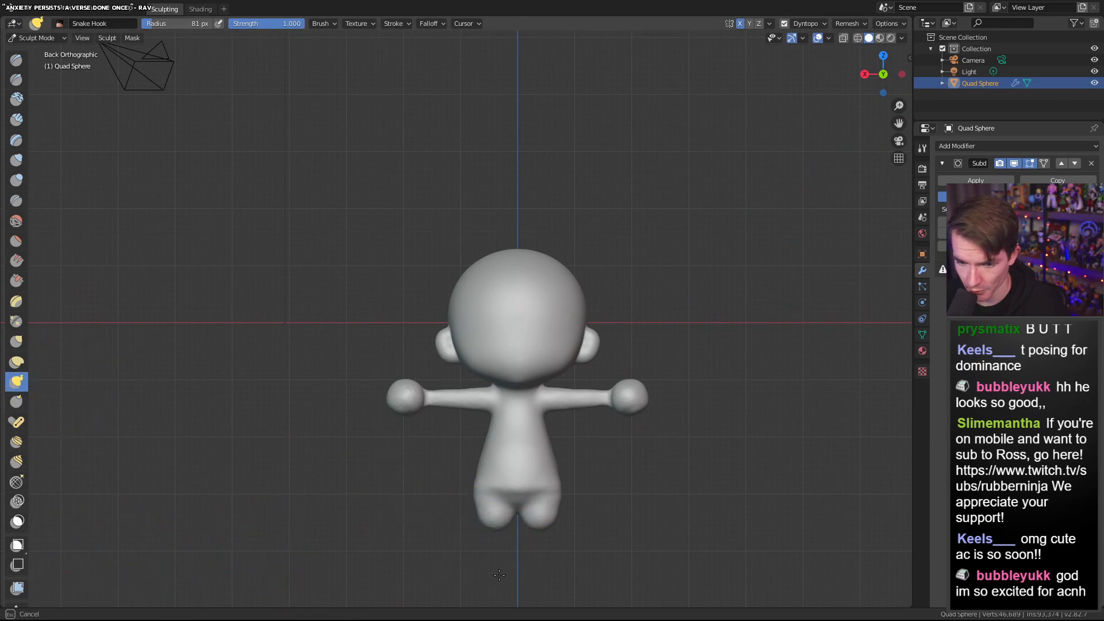
drag(494, 527, 495, 576)
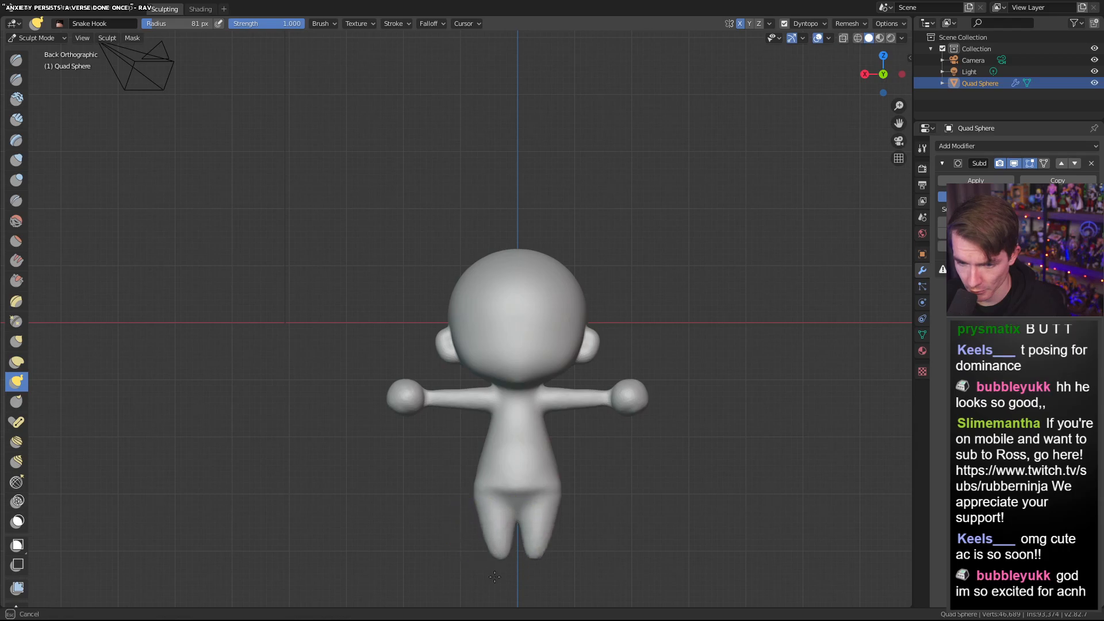
mouse_move(492, 614)
mouse_down()
mouse_move(503, 517)
mouse_move(492, 555)
mouse_move(493, 534)
mouse_up()
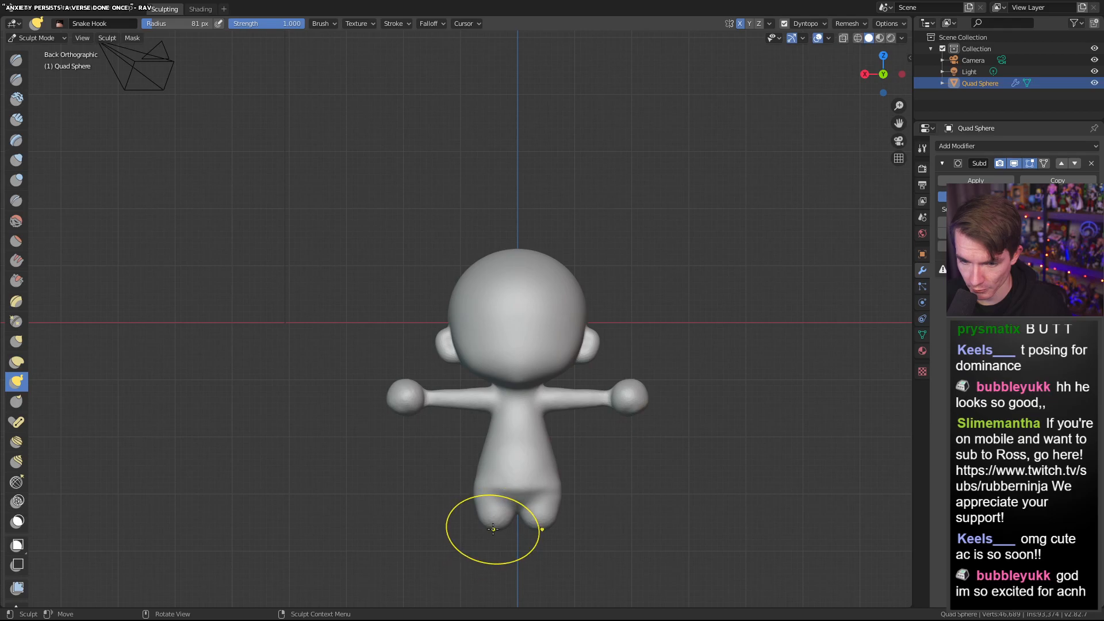
right_click(492, 520)
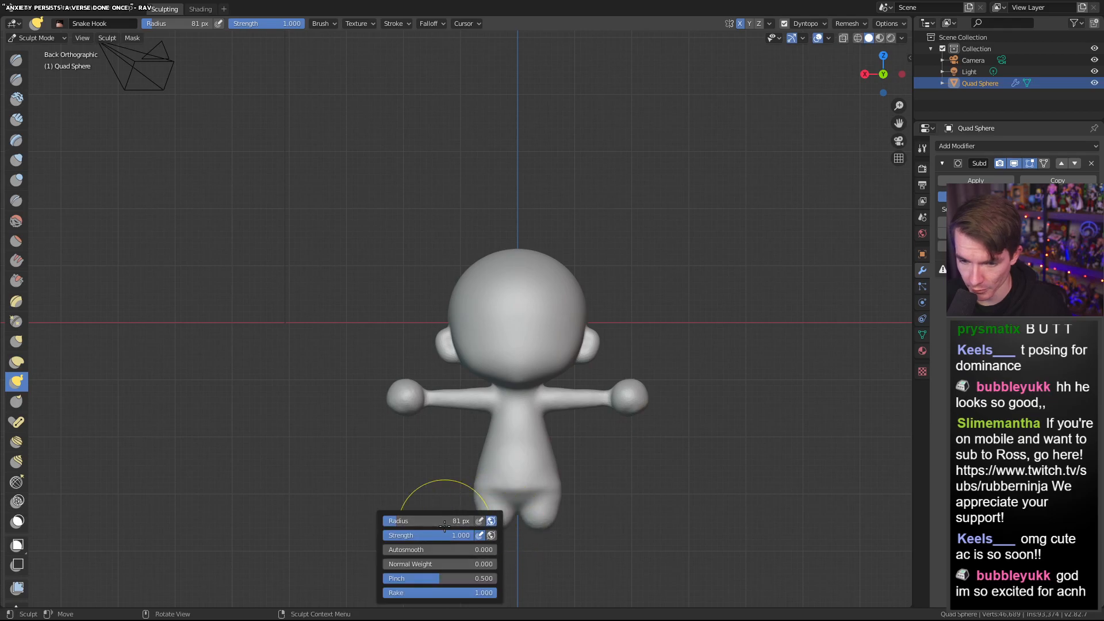
mouse_move(396, 521)
mouse_down()
mouse_move(448, 526)
mouse_move(418, 536)
mouse_up()
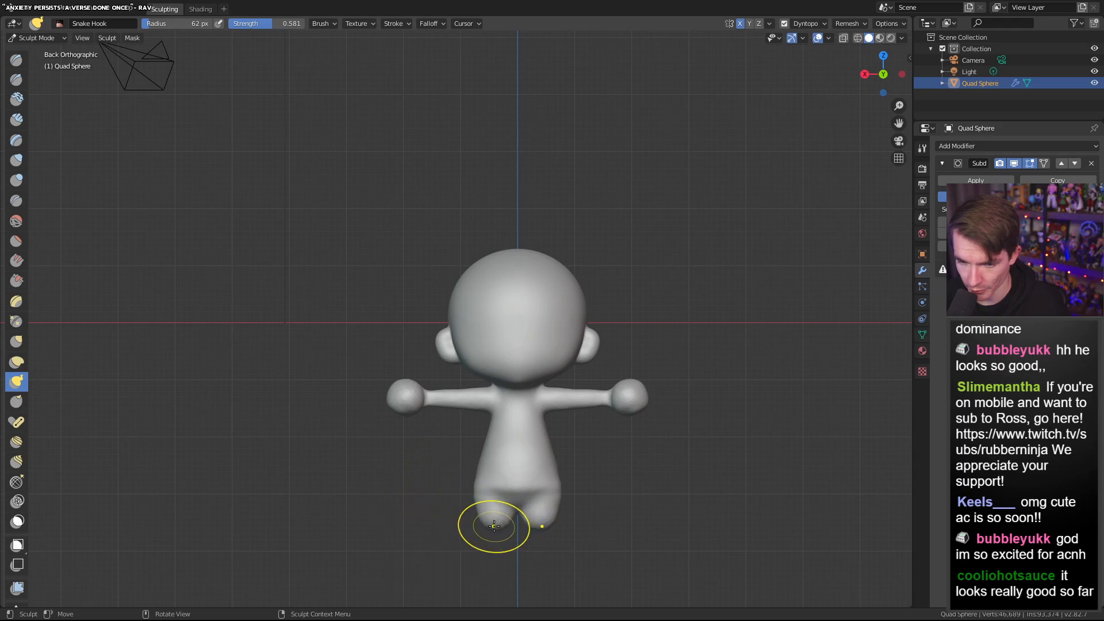
drag(494, 526, 491, 592)
drag(493, 537, 491, 613)
mouse_move(492, 613)
middle_down()
mouse_move(534, 569)
mouse_move(581, 547)
mouse_move(570, 523)
mouse_move(621, 543)
mouse_move(560, 526)
mouse_move(618, 486)
mouse_move(607, 493)
middle_up()
scroll(587, 530, down, 3)
key(ctrl+z)
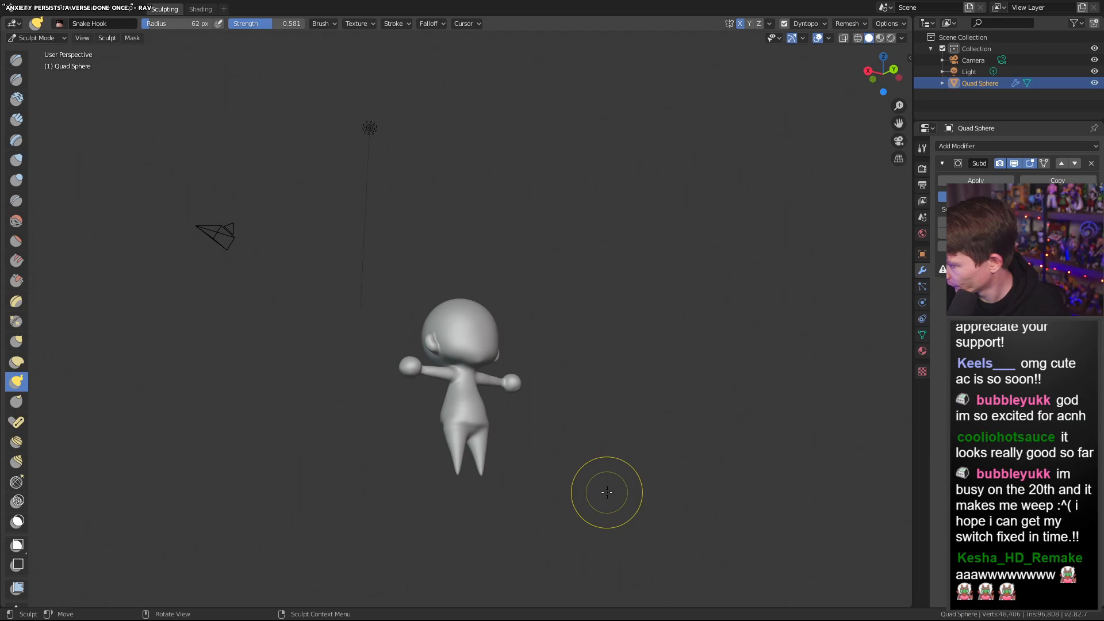
Examine the tapered legs and the overall body proportions from several angles and distances
mouse_move(604, 491)
middle_down()
mouse_move(539, 524)
mouse_move(530, 481)
mouse_move(512, 456)
mouse_move(544, 524)
mouse_move(496, 438)
mouse_move(464, 547)
mouse_move(527, 502)
middle_up()
scroll(467, 542, up, 6)
scroll(523, 501, down, 4)
scroll(382, 572, up, 4)
mouse_move(382, 571)
middle_down()
mouse_move(466, 506)
mouse_move(528, 534)
mouse_move(575, 498)
mouse_move(636, 485)
mouse_move(726, 506)
mouse_move(680, 542)
middle_up()
scroll(466, 506, down, 3)
scroll(633, 485, up, 3)
scroll(627, 498, down, 3)
middle_drag(626, 498, 585, 592)
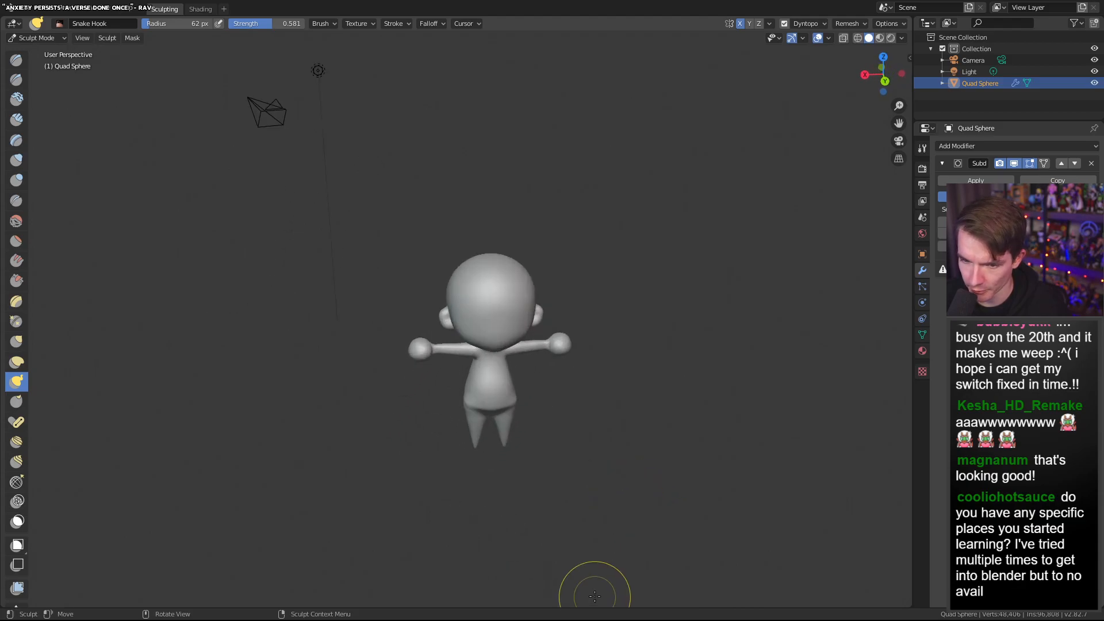
Thicken the tapered legs along their length with the Inflate/Deflate brush at 115 px radius and 0.500 strength
scroll(565, 533, up, 4)
middle_drag(565, 533, 582, 456)
drag(899, 123, 837, 276)
middle_drag(621, 481, 580, 536)
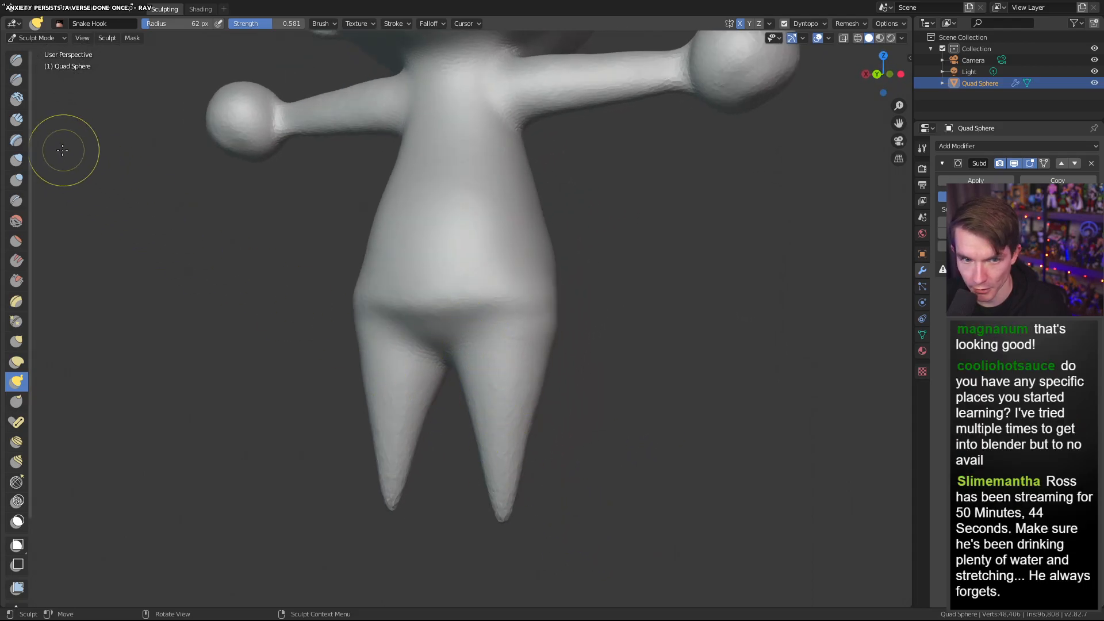
click(16, 160)
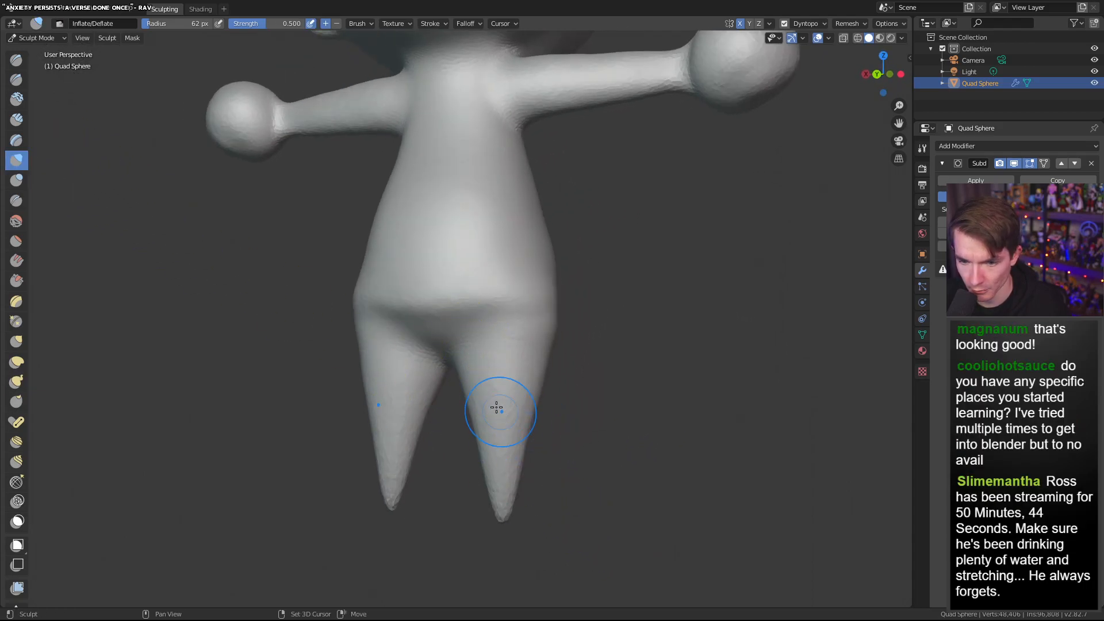
right_click(485, 377)
drag(400, 380, 415, 381)
drag(539, 373, 505, 409)
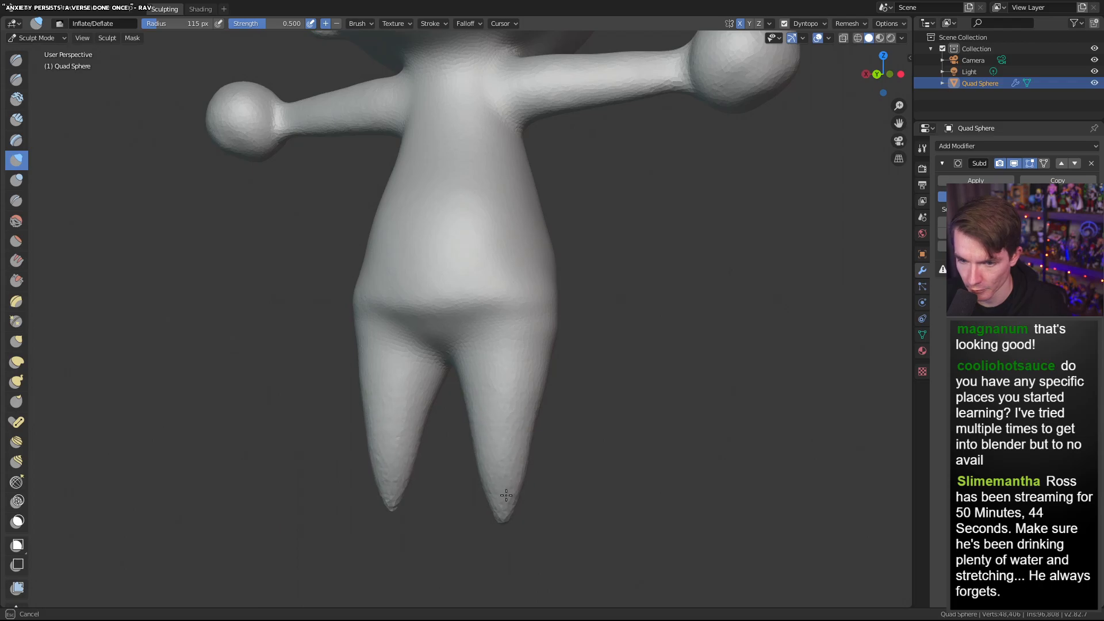
mouse_move(536, 390)
mouse_down()
mouse_move(511, 472)
mouse_move(542, 350)
mouse_up()
Fill out the outer and inner sides of the legs and round their tips with further Inflate/Deflate strokes
middle_drag(436, 424, 389, 373)
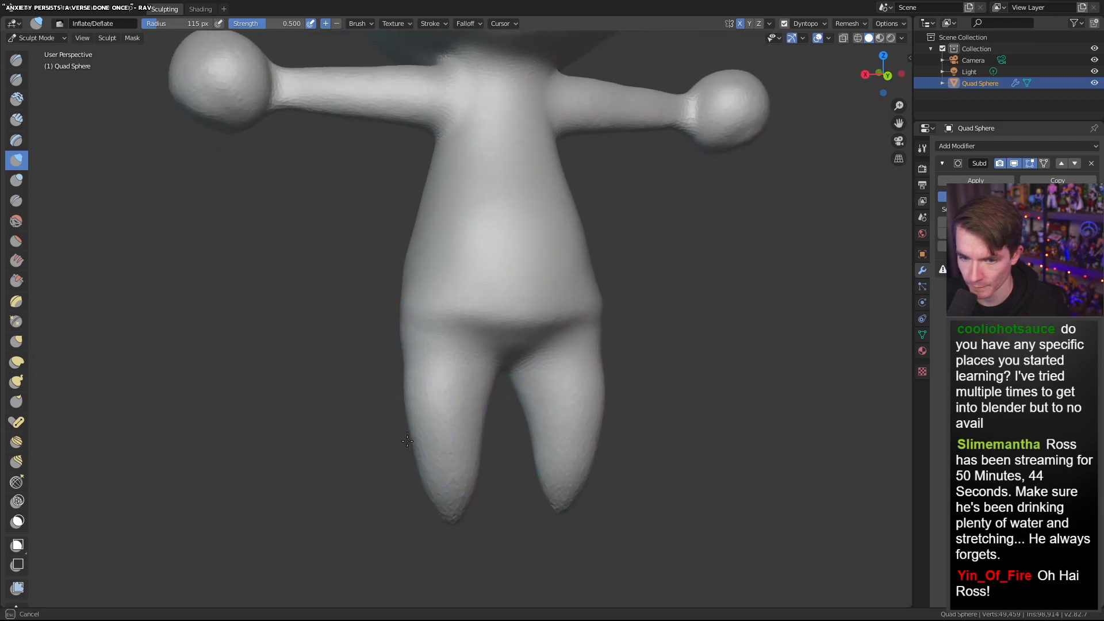
drag(413, 366, 414, 468)
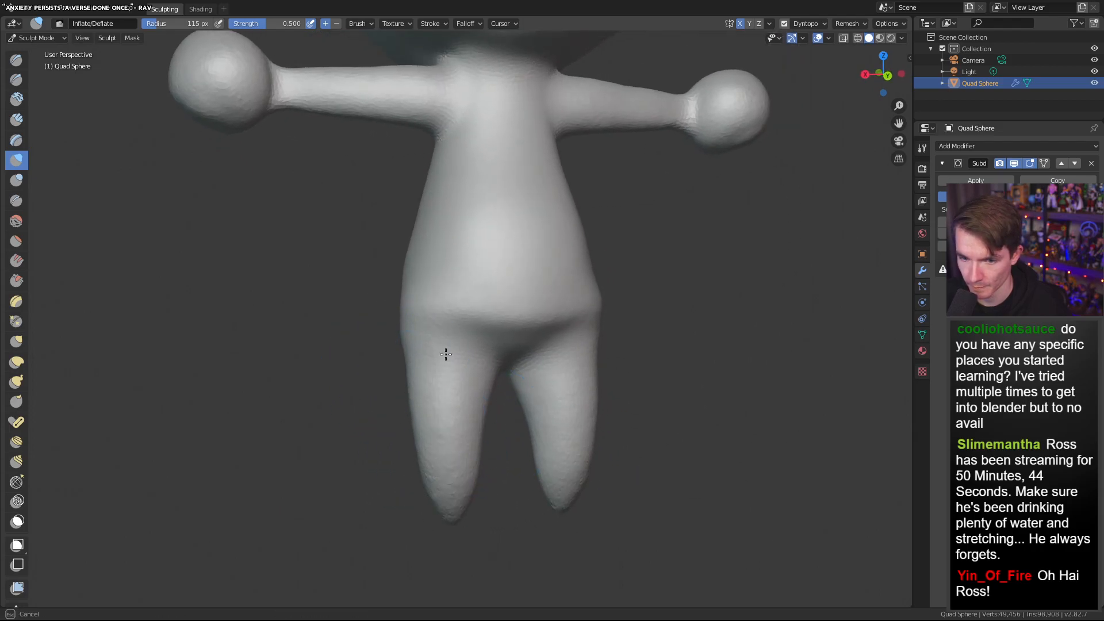
drag(469, 374, 480, 373)
mouse_move(638, 377)
middle_down()
mouse_move(616, 402)
mouse_move(598, 287)
middle_up()
scroll(616, 402, down, 6)
drag(529, 315, 535, 321)
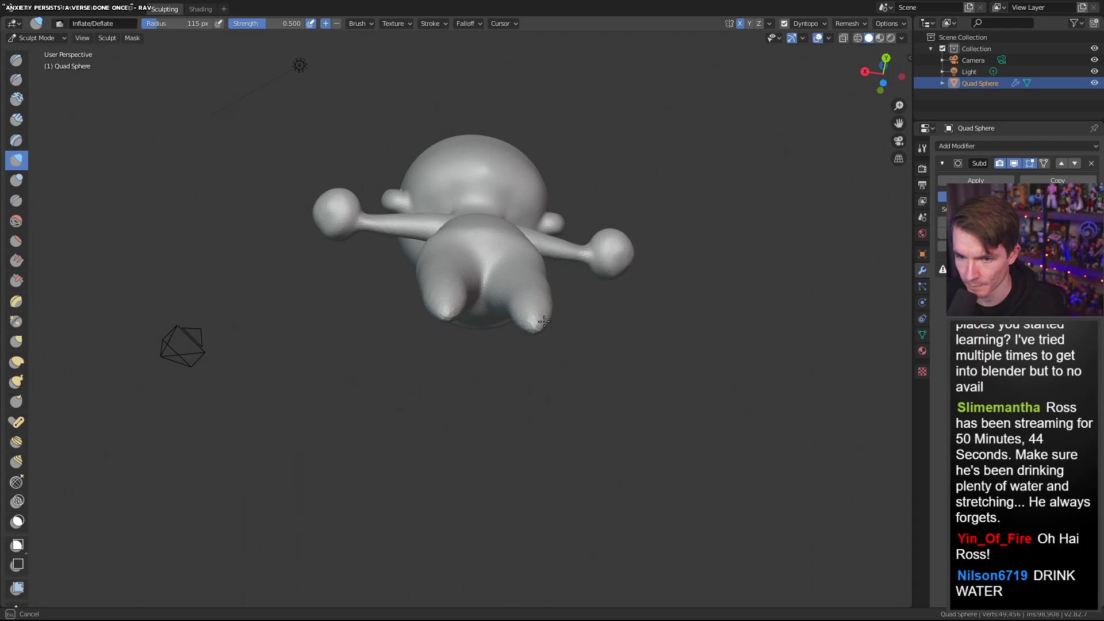
drag(552, 312, 543, 321)
mouse_move(542, 323)
middle_down()
mouse_move(506, 424)
mouse_move(496, 379)
middle_up()
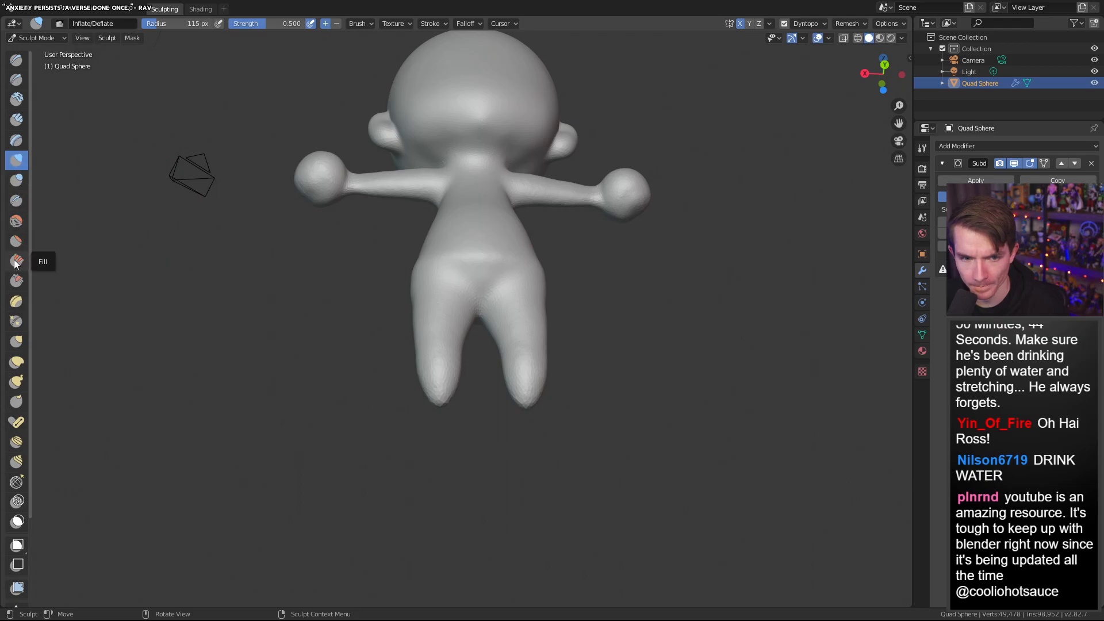
Flatten the rounded leg tips with the Scrape/Peaks brush at 115 px radius and 1.000 strength, working from below and from the right orthographic view
click(16, 281)
middle_drag(549, 368, 576, 272)
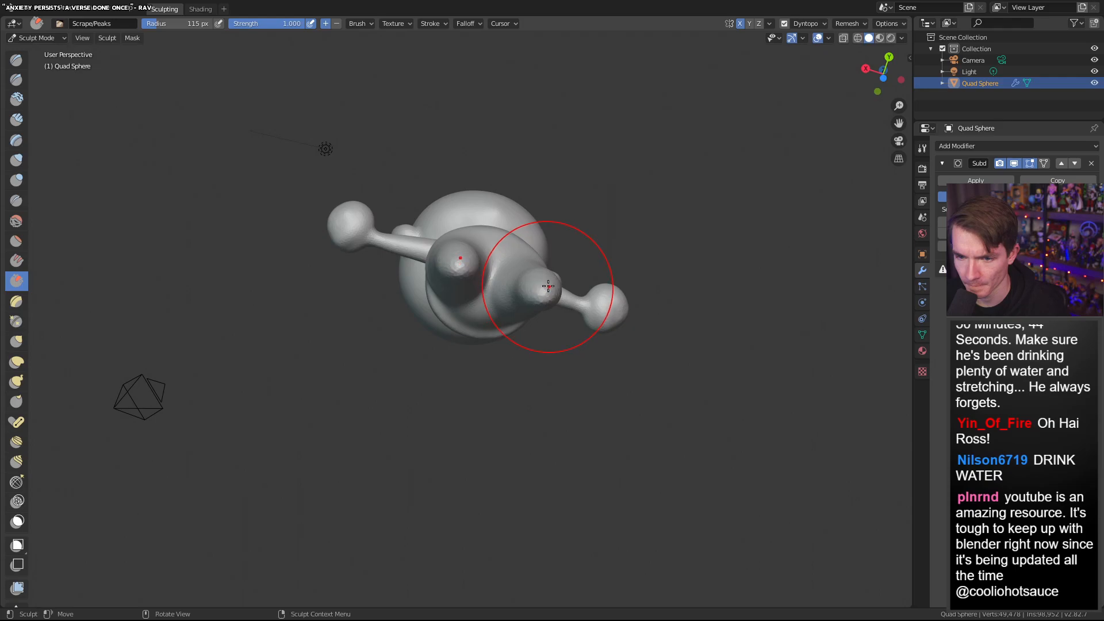
drag(548, 285, 548, 300)
mouse_move(547, 298)
middle_down()
mouse_move(468, 468)
mouse_move(551, 356)
mouse_move(552, 334)
mouse_move(553, 352)
middle_up()
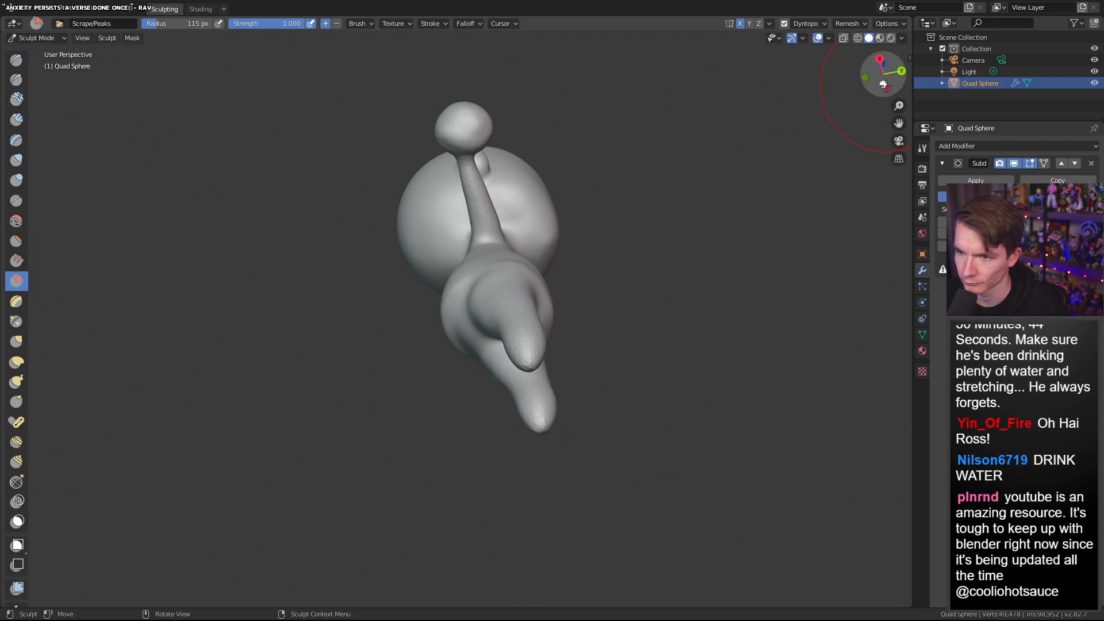
click(884, 85)
drag(476, 383, 479, 386)
click(902, 74)
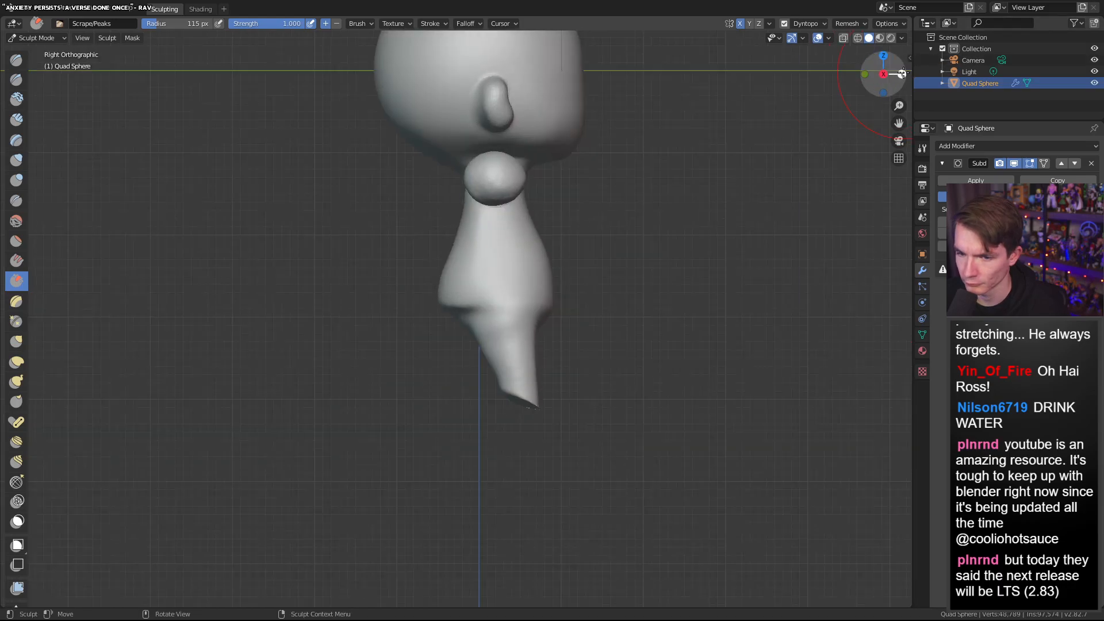
drag(522, 398, 599, 389)
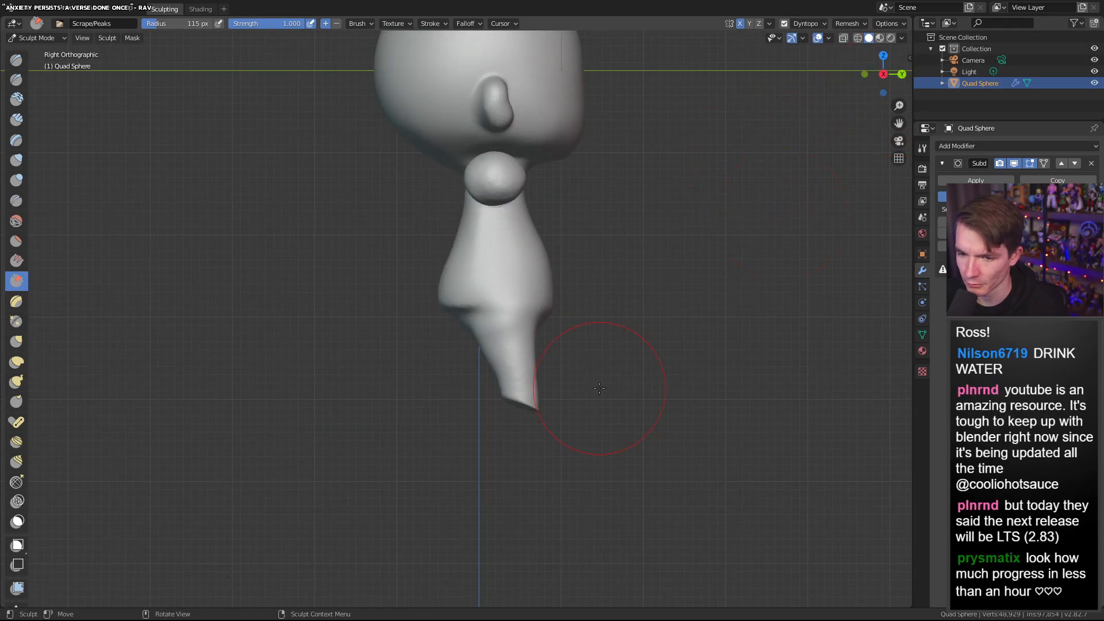
Examine the flattened leg ends and the overall proportions from the side, below and at a distance
middle_drag(621, 420, 582, 423)
scroll(546, 374, down, 4)
middle_drag(499, 259, 575, 230)
scroll(616, 301, up, 4)
mouse_move(616, 301)
middle_down()
mouse_move(507, 229)
mouse_move(529, 286)
middle_up()
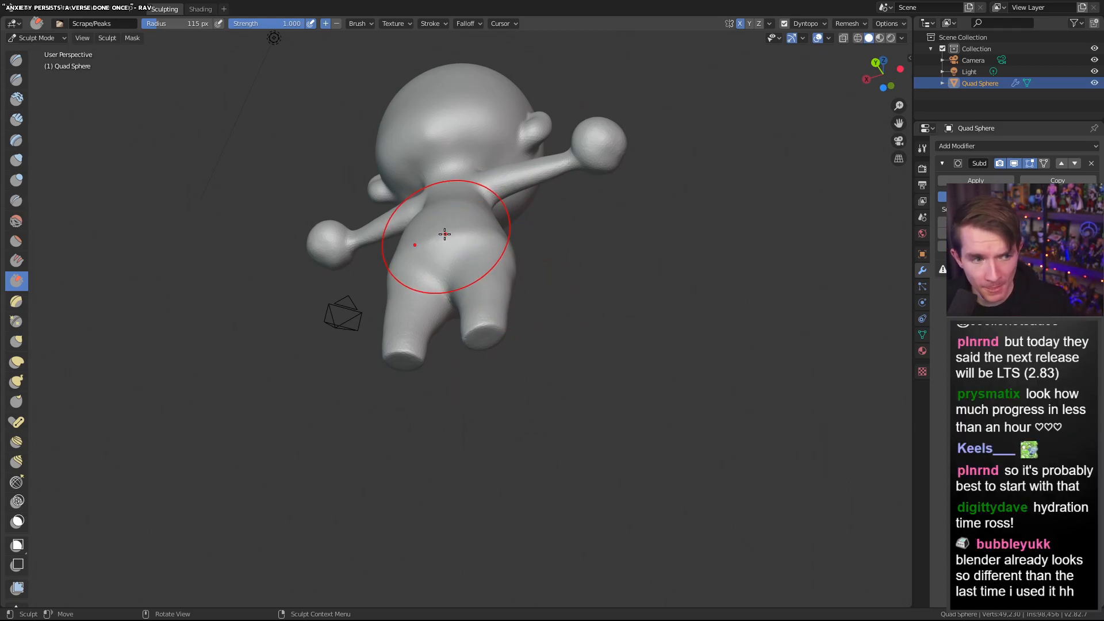
middle_drag(464, 260, 495, 280)
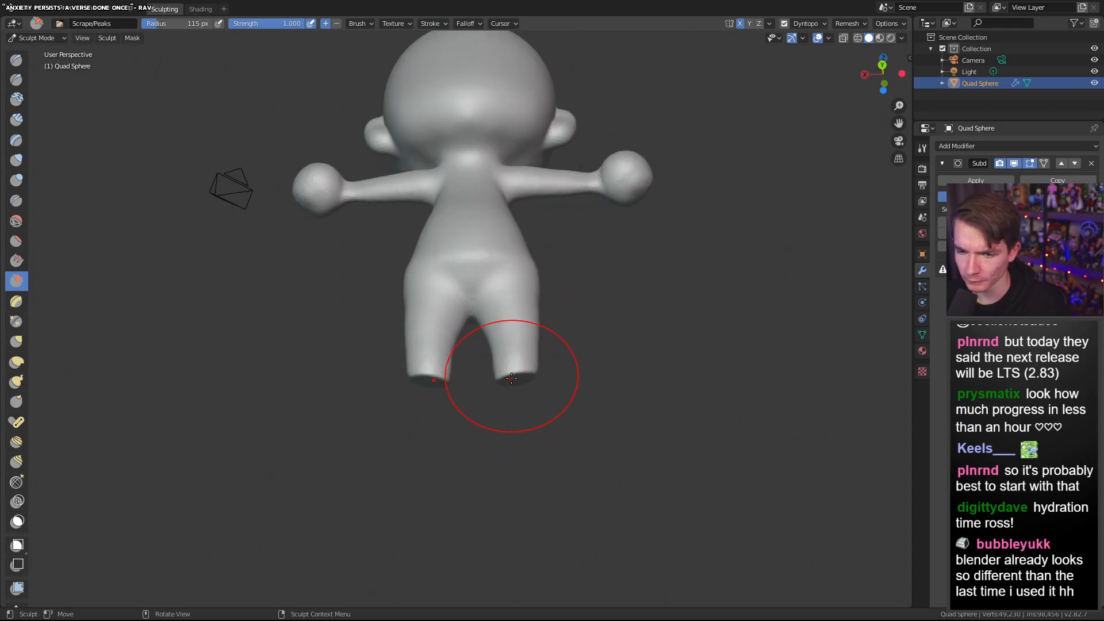
middle_drag(520, 380, 514, 391)
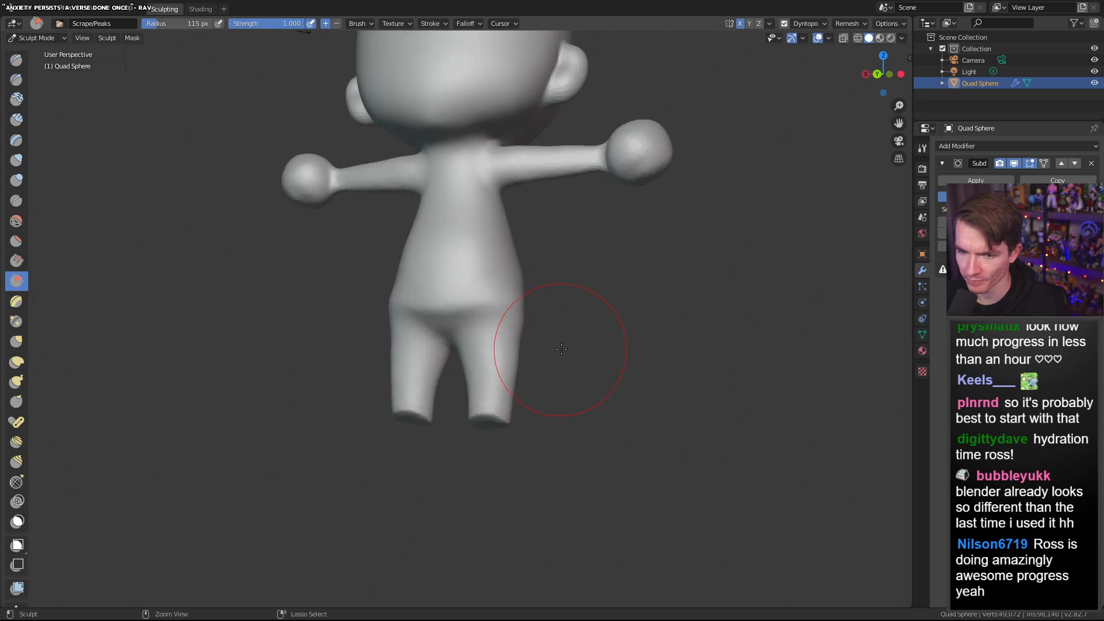
middle_drag(559, 350, 624, 376)
scroll(601, 352, down, 3)
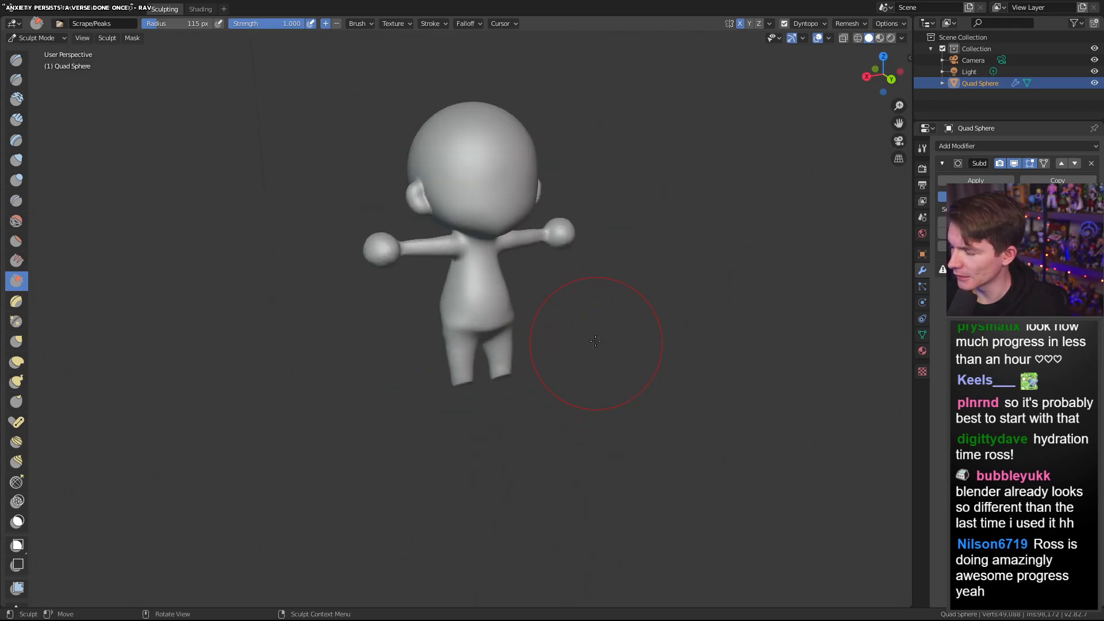
scroll(575, 335, down, 3)
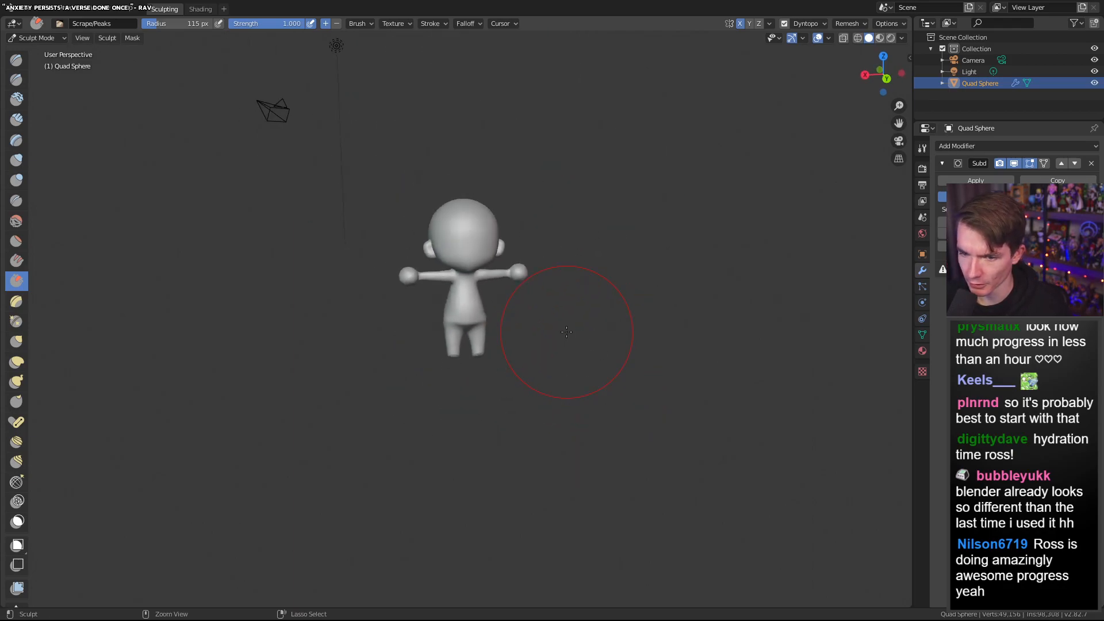
scroll(521, 340, up, 4)
middle_drag(562, 339, 513, 275)
scroll(403, 270, up, 3)
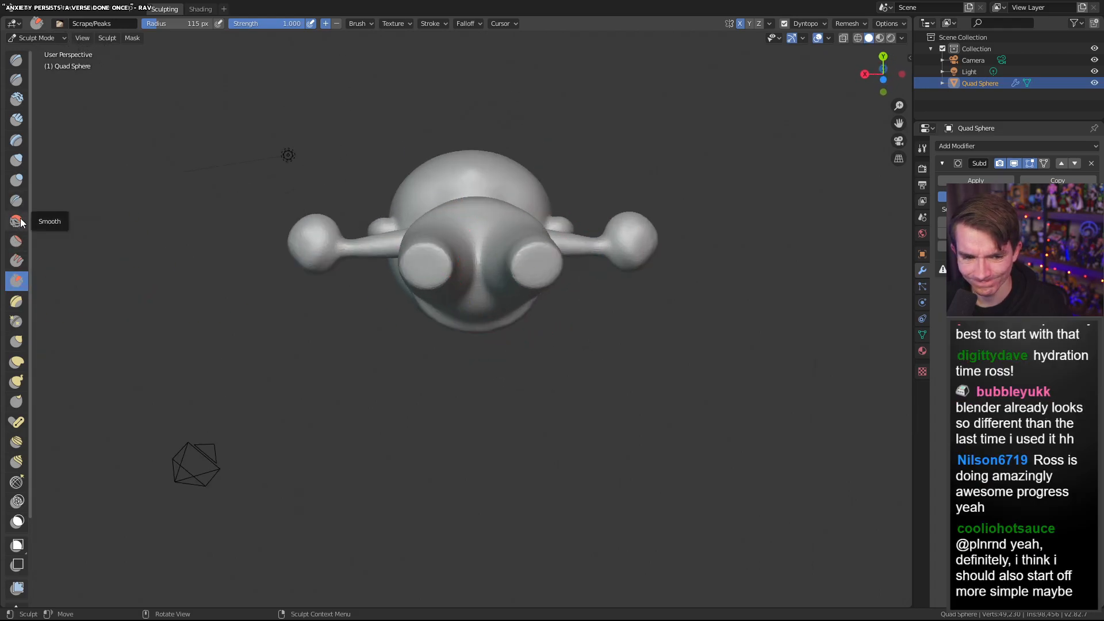
Try to extend the leg ends from oblique angles with the Snake Hook brush at 115 px radius and 0.581 strength
click(16, 160)
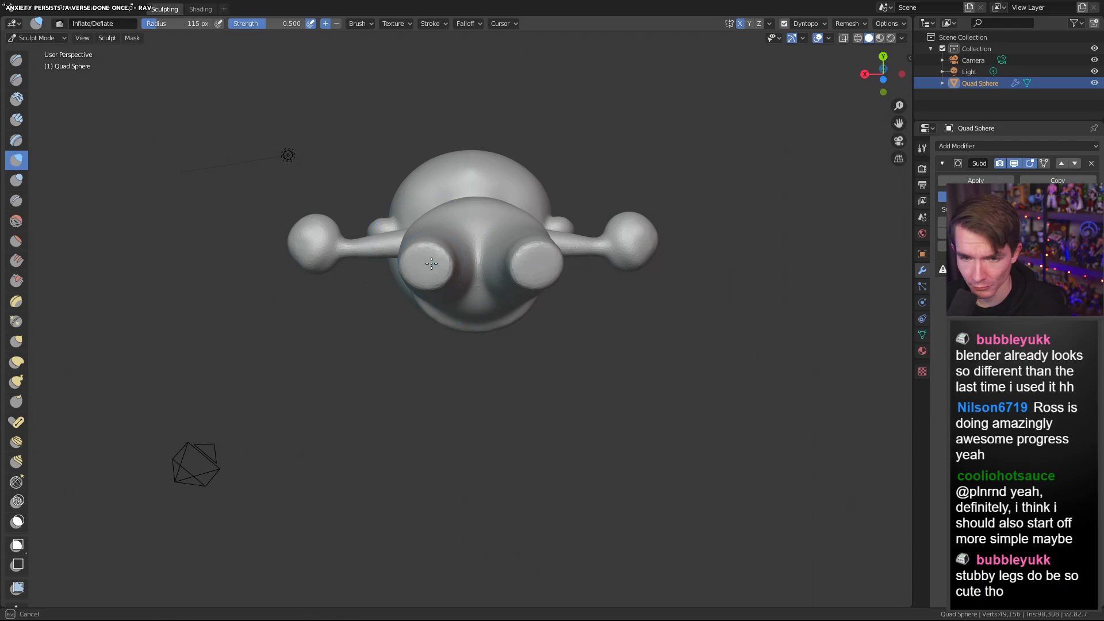
mouse_move(503, 261)
middle_down()
mouse_move(562, 362)
mouse_move(566, 393)
mouse_move(549, 395)
middle_up()
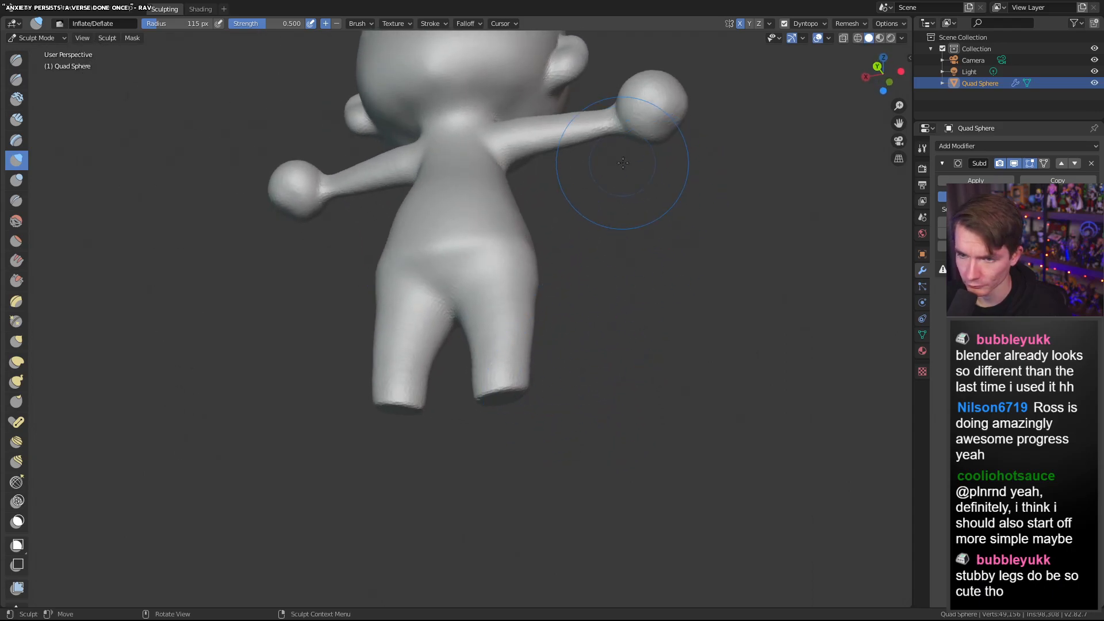
click(21, 382)
mouse_move(480, 416)
middle_down()
mouse_move(382, 403)
mouse_move(375, 418)
middle_up()
drag(370, 422, 370, 434)
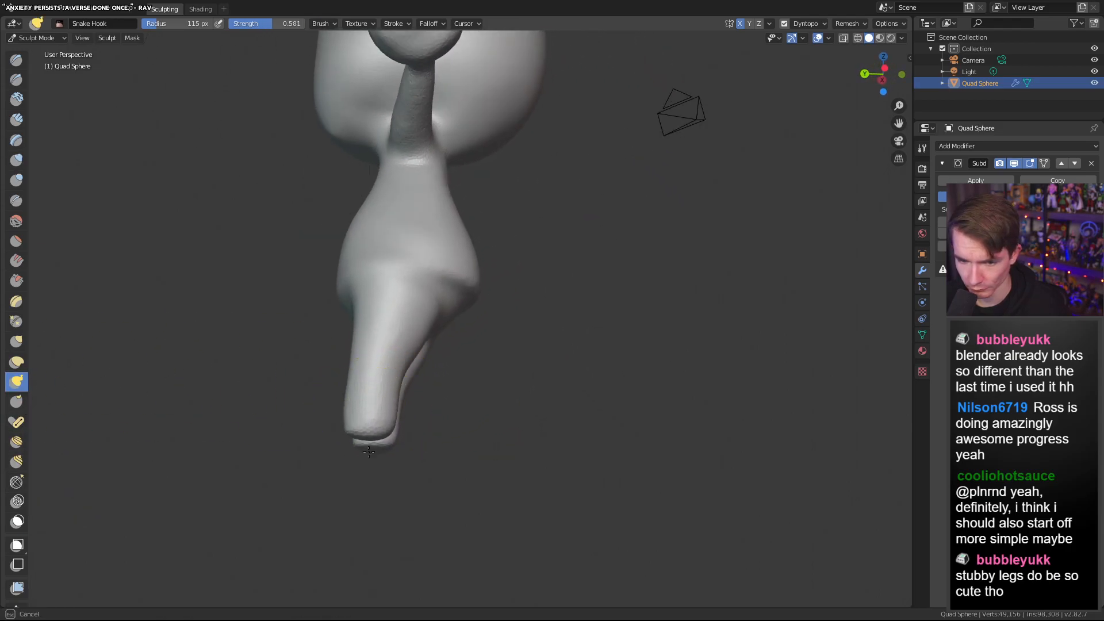
middle_drag(370, 424, 426, 345)
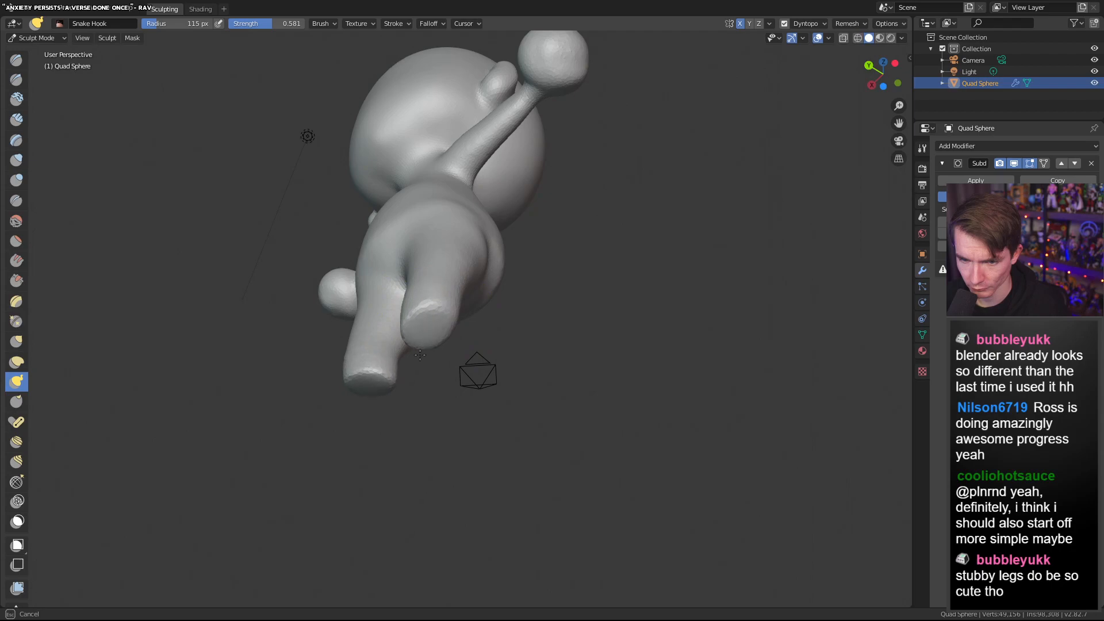
drag(420, 374, 421, 372)
key(ctrl+z)
drag(434, 331, 430, 374)
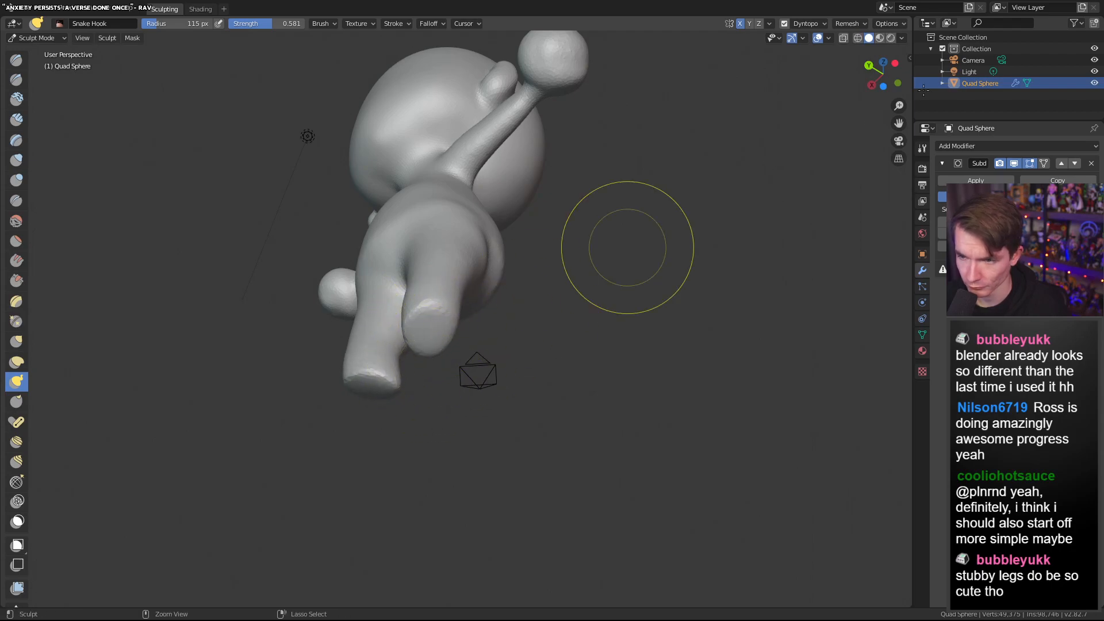
key(ctrl+z)
Lengthen the legs by pulling their flat ends straight down with the Snake Hook brush in an orthographic view
click(872, 64)
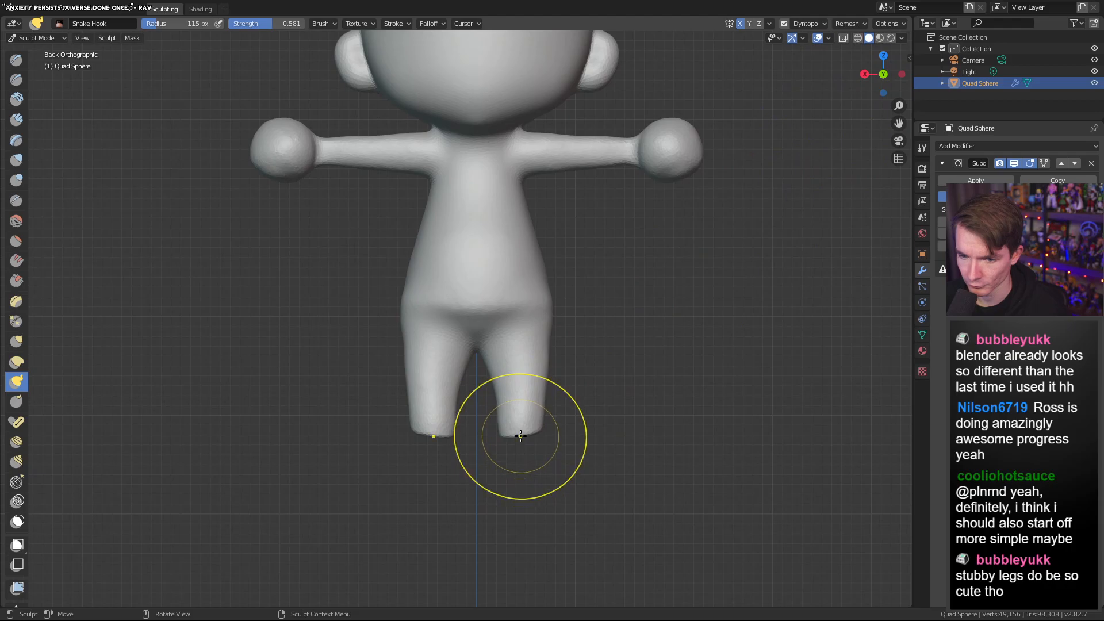
drag(521, 436, 521, 469)
middle_drag(617, 471, 465, 451)
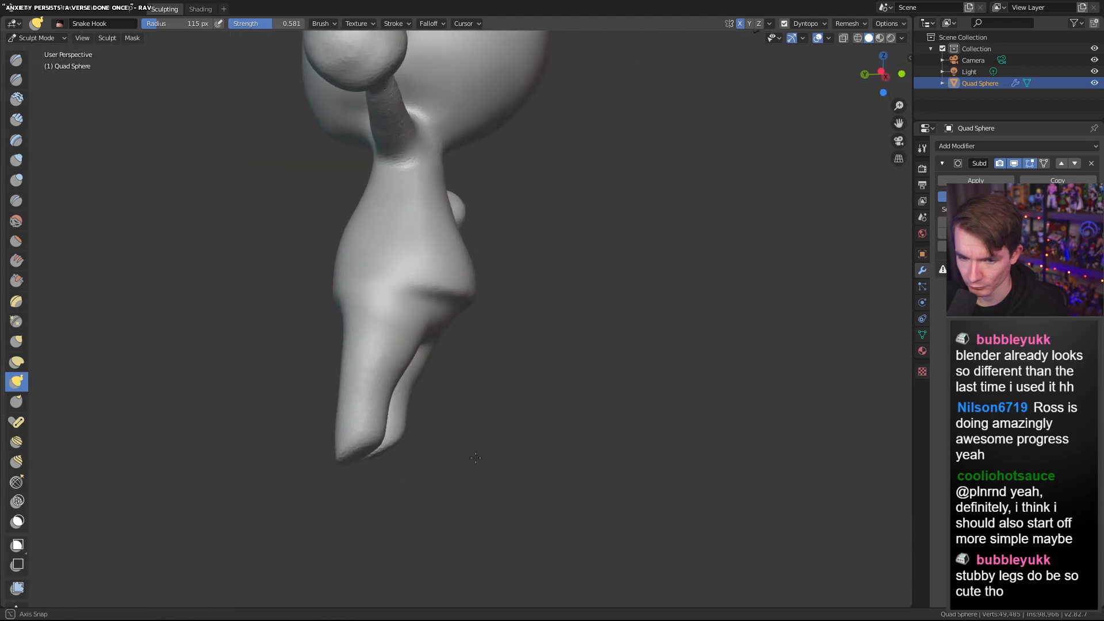
click(902, 74)
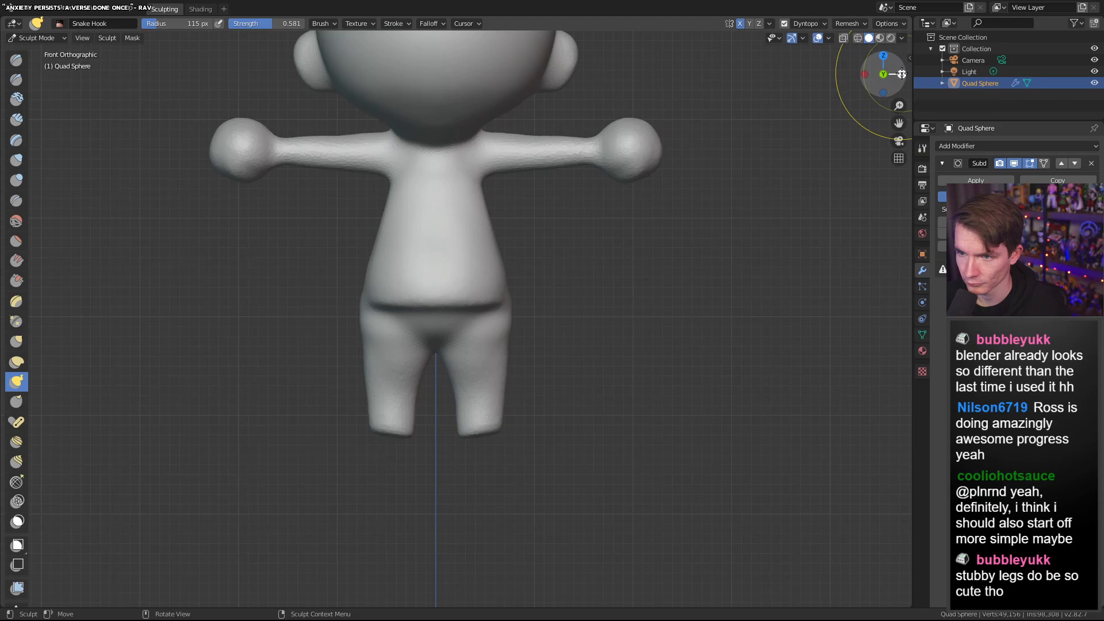
drag(484, 434, 485, 461)
drag(486, 514, 505, 507)
click(884, 74)
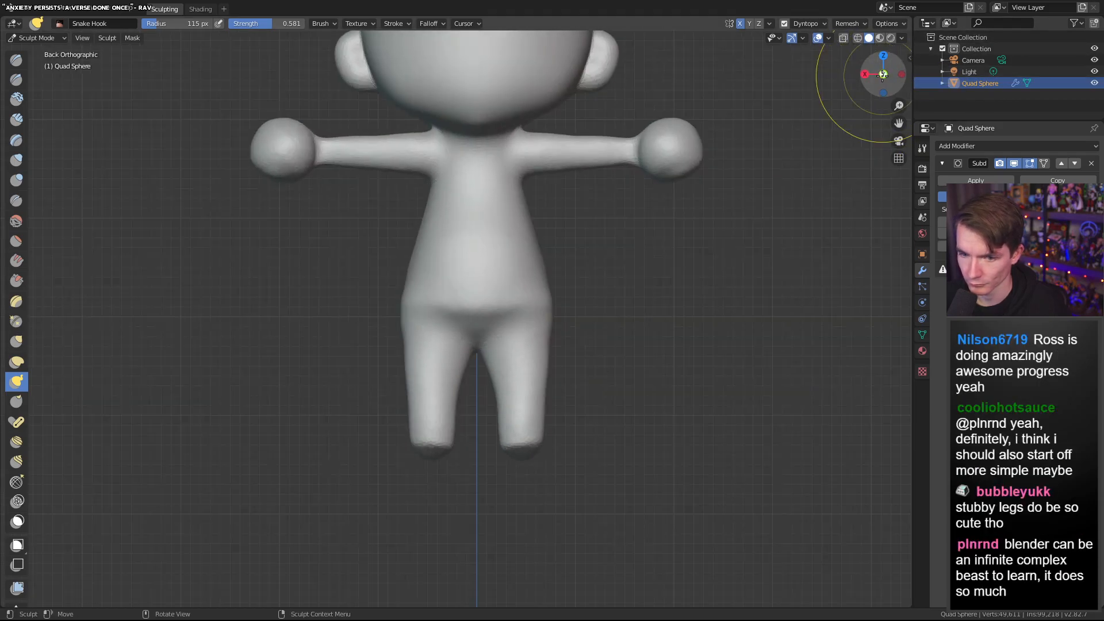
Pull the lower ends of the legs forward into small feet with the Snake Hook brush at 115 px radius
mouse_move(568, 431)
middle_down()
mouse_move(493, 431)
mouse_move(432, 404)
middle_up()
scroll(402, 443, up, 3)
drag(385, 473, 283, 496)
key(ctrl+z)
drag(359, 433, 373, 467)
mouse_move(369, 528)
mouse_down()
mouse_move(348, 493)
mouse_move(294, 505)
mouse_move(355, 472)
mouse_up()
mouse_move(354, 473)
middle_down()
mouse_move(357, 433)
mouse_move(365, 451)
middle_up()
mouse_move(365, 451)
mouse_down()
mouse_move(356, 477)
mouse_move(303, 459)
mouse_up()
mouse_move(303, 459)
middle_down()
mouse_move(382, 451)
mouse_move(387, 466)
mouse_move(466, 467)
mouse_move(717, 444)
middle_up()
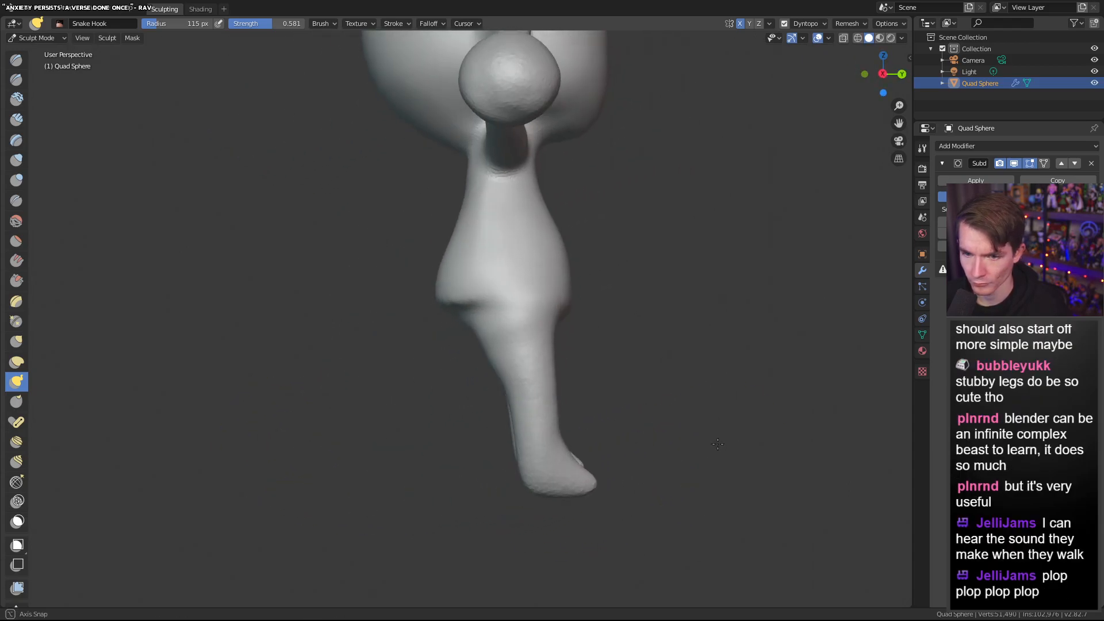
Shift the legs back beneath the torso with the Elastic Deform brush at 215 px radius and 1.000 strength
click(17, 362)
right_click(551, 415)
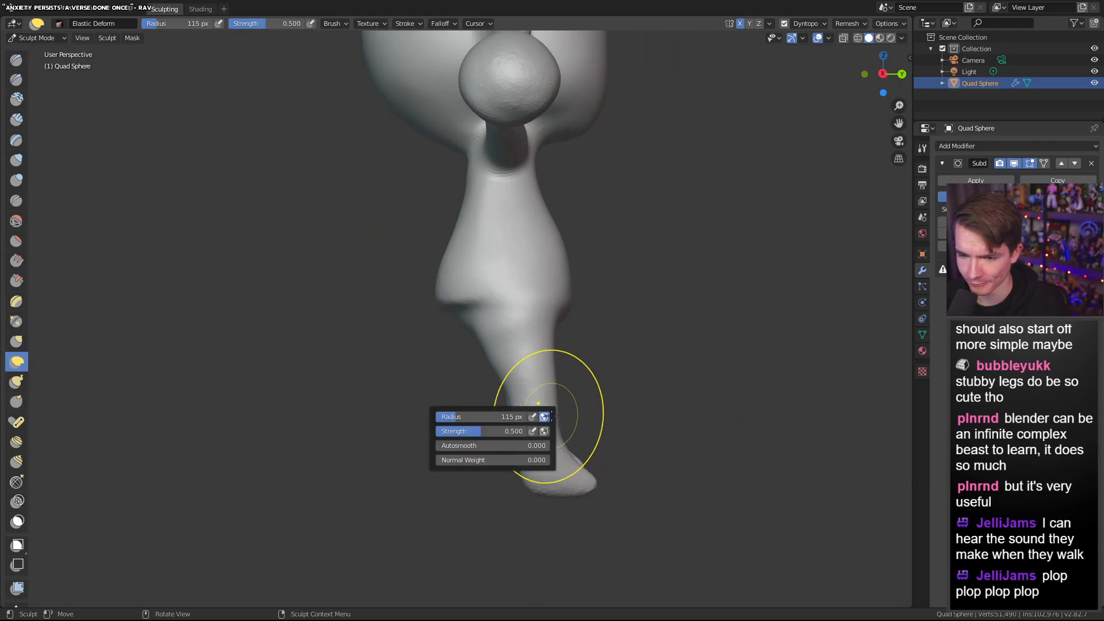
mouse_move(464, 418)
mouse_down()
mouse_move(537, 429)
mouse_move(525, 399)
mouse_up()
drag(576, 483, 545, 483)
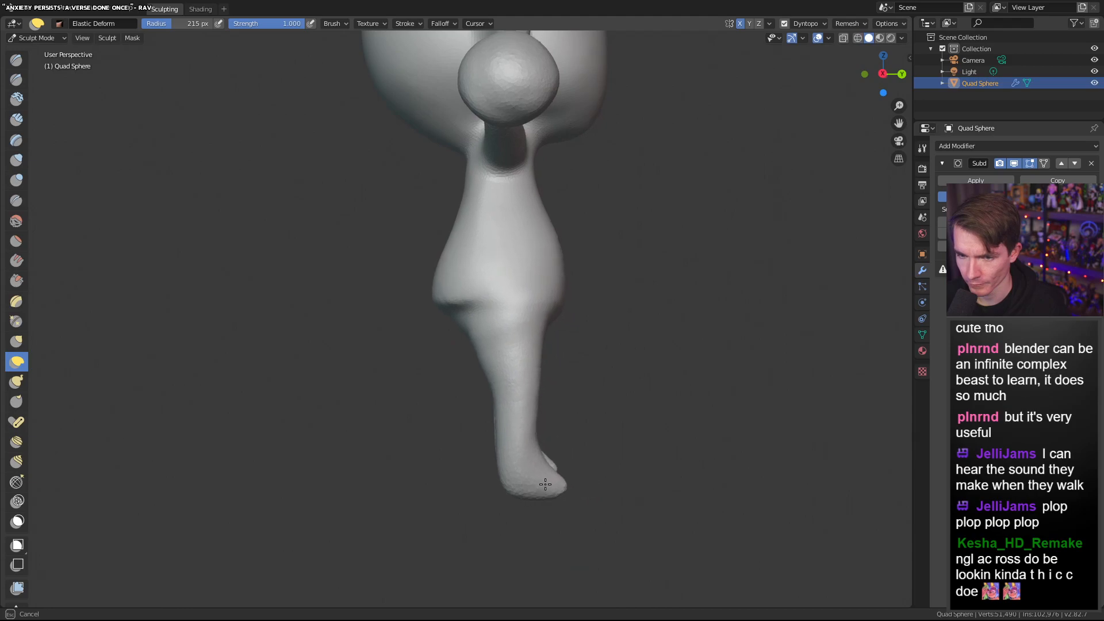
scroll(685, 383, down, 3)
middle_drag(696, 373, 452, 358)
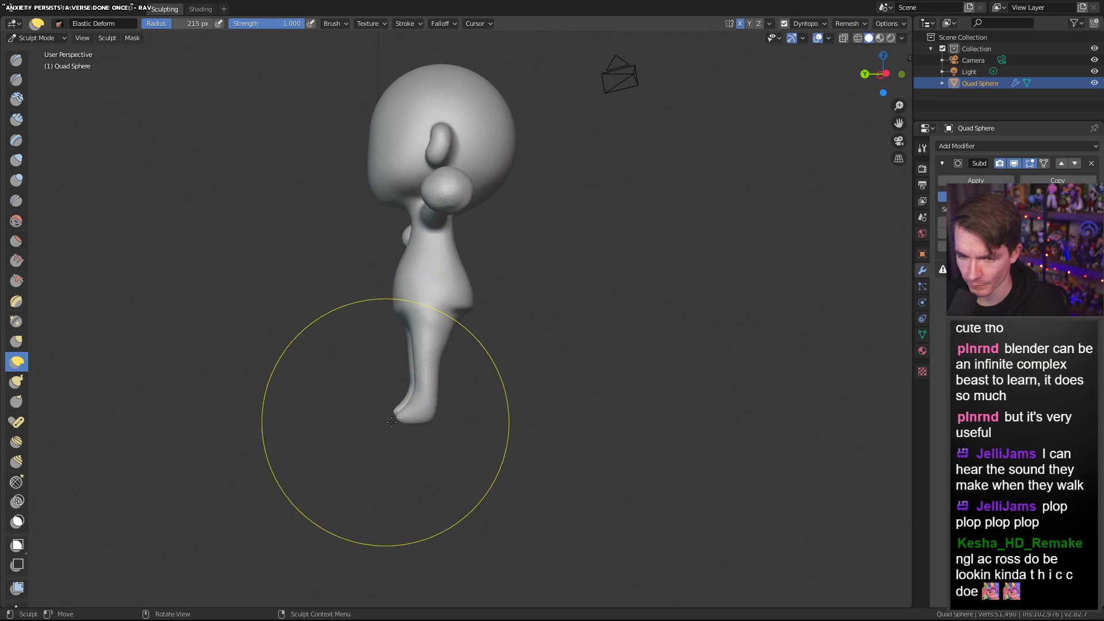
Nudge the feet with Elastic Deform, reduce the brush to 115 px radius and 0.669 strength, and check the whole figure
middle_drag(395, 424, 450, 464)
drag(524, 410, 518, 401)
right_click(517, 402)
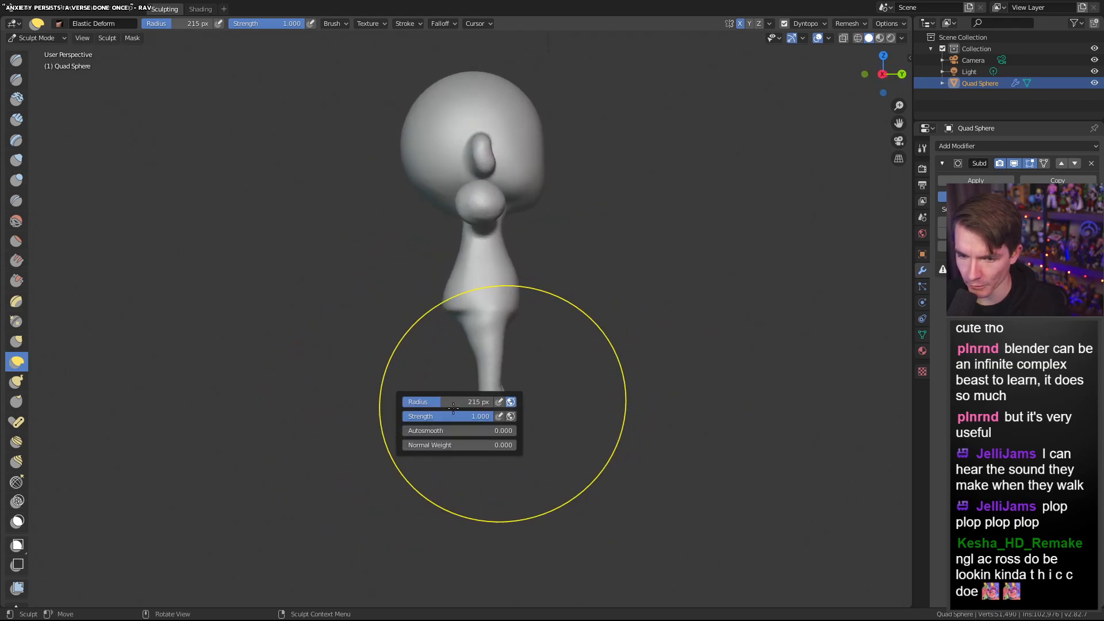
mouse_move(434, 401)
mouse_down()
mouse_move(415, 405)
mouse_move(506, 404)
mouse_move(491, 404)
mouse_up()
middle_drag(582, 377, 468, 383)
scroll(592, 332, down, 4)
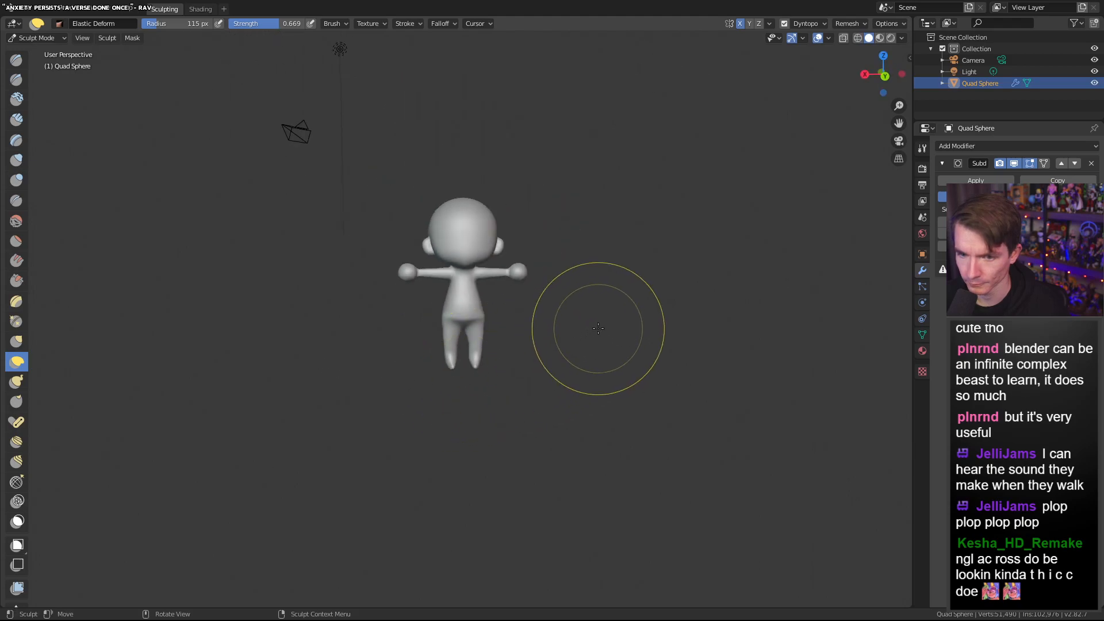
Deflate a groove between the torso and the front of the legs with the Inflate/Deflate brush at 81 px radius and 0.500 strength
scroll(579, 345, up, 6)
middle_drag(580, 345, 564, 380)
mouse_move(448, 356)
middle_down()
mouse_move(535, 343)
mouse_move(437, 341)
middle_up()
scroll(541, 337, up, 3)
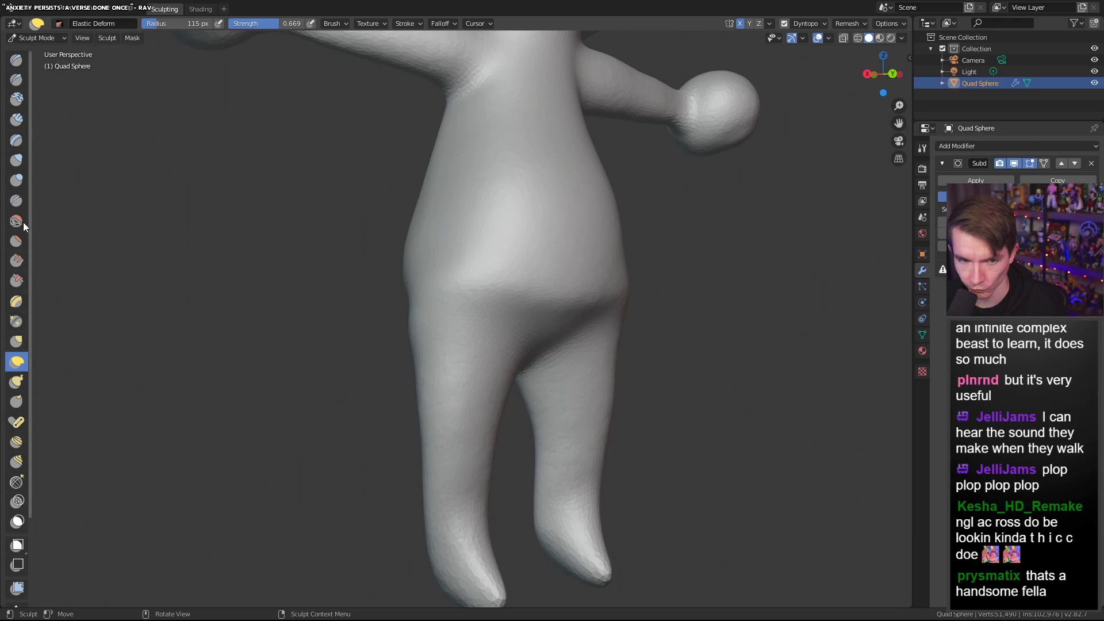
click(16, 159)
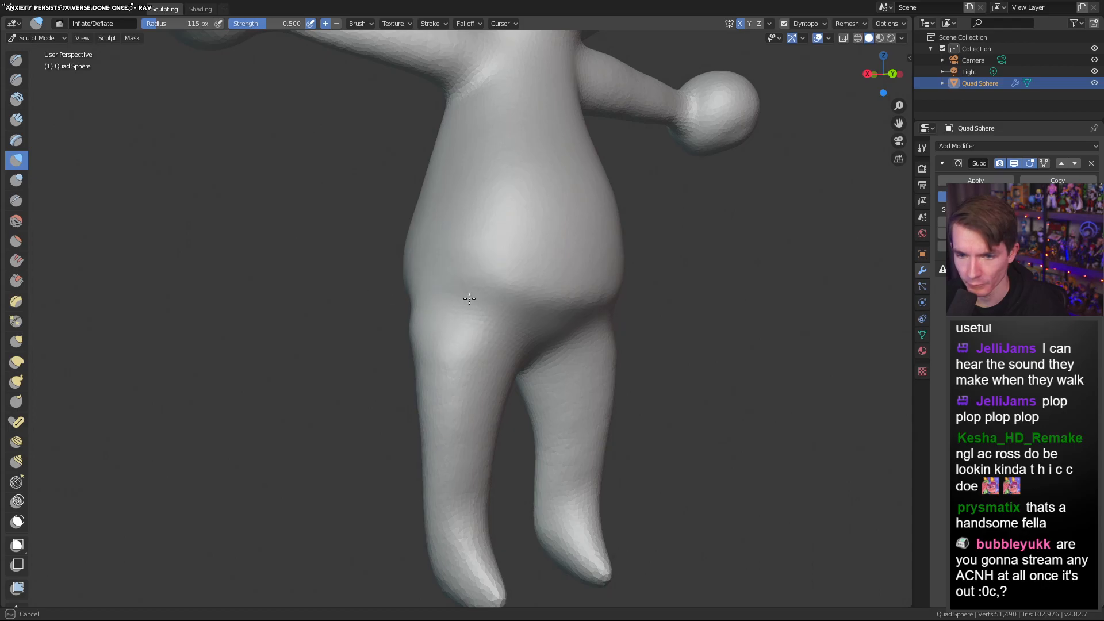
drag(449, 297, 408, 286)
right_click(448, 300)
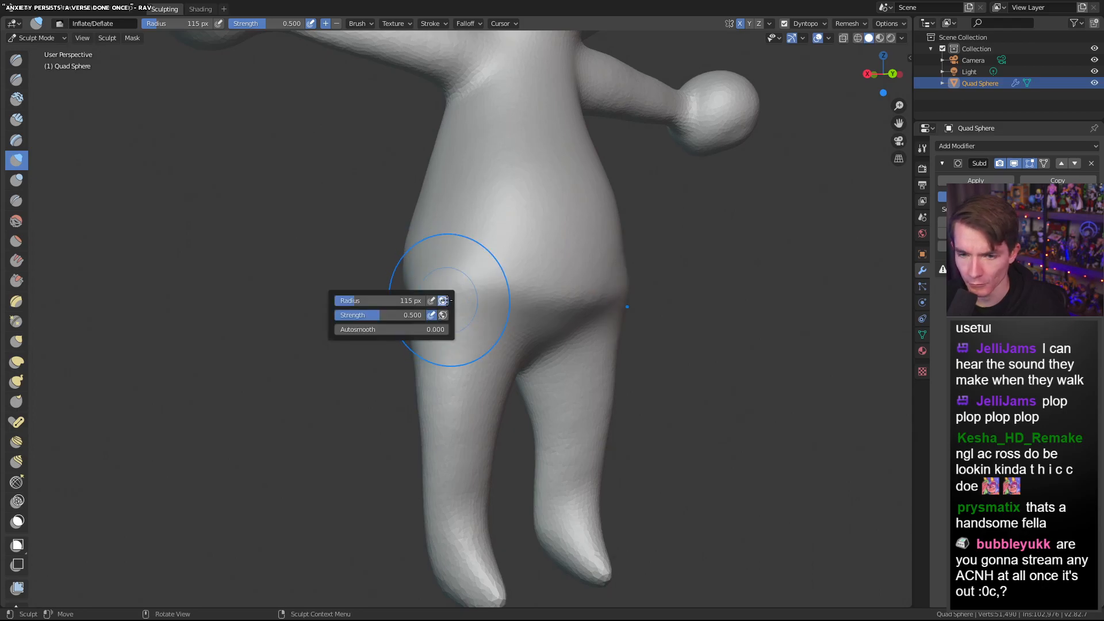
mouse_move(349, 298)
middle_down()
mouse_move(460, 210)
mouse_move(501, 269)
middle_up()
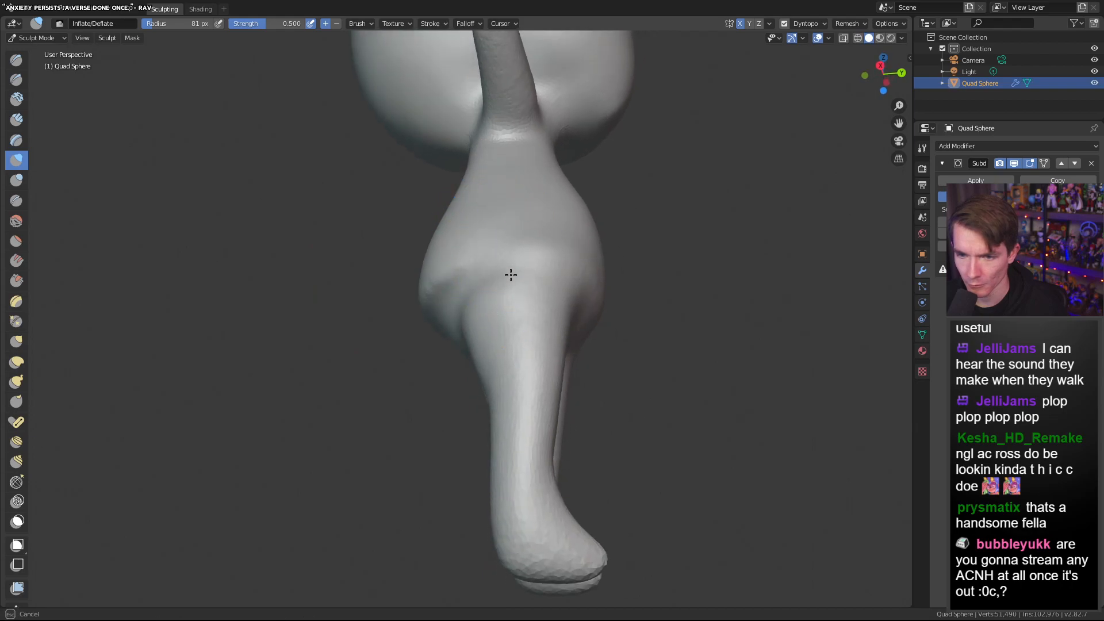
middle_drag(447, 269, 437, 306)
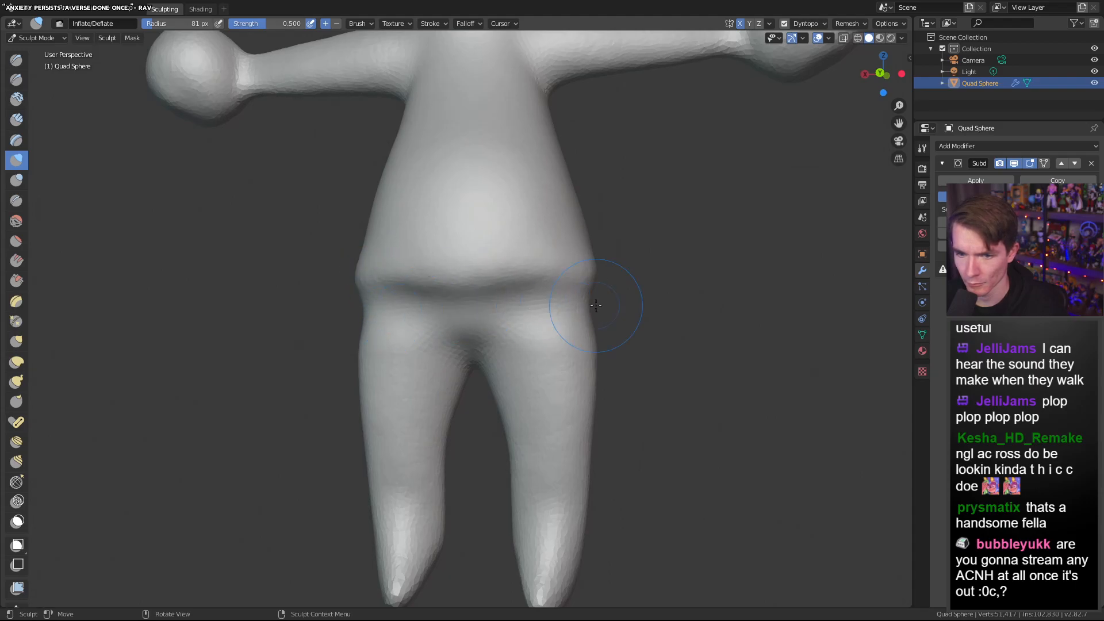
Continue the Inflate/Deflate groove around the sides and back of the hips to separate the torso from the legs
middle_drag(584, 301, 479, 301)
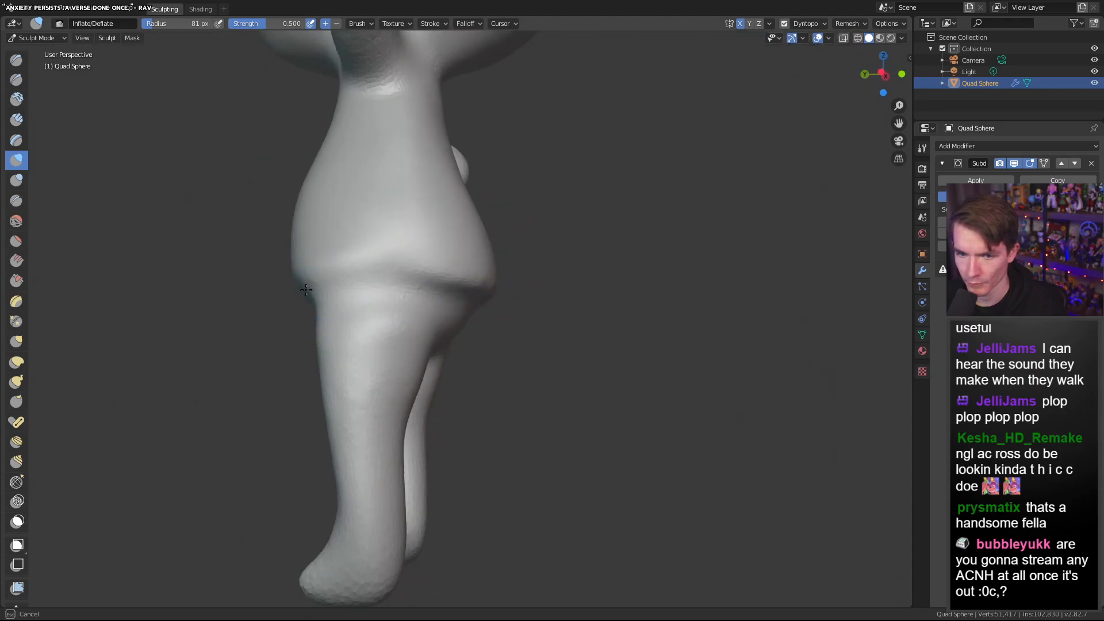
middle_drag(336, 277, 498, 303)
scroll(537, 256, down, 5)
middle_drag(537, 256, 508, 325)
scroll(559, 219, up, 5)
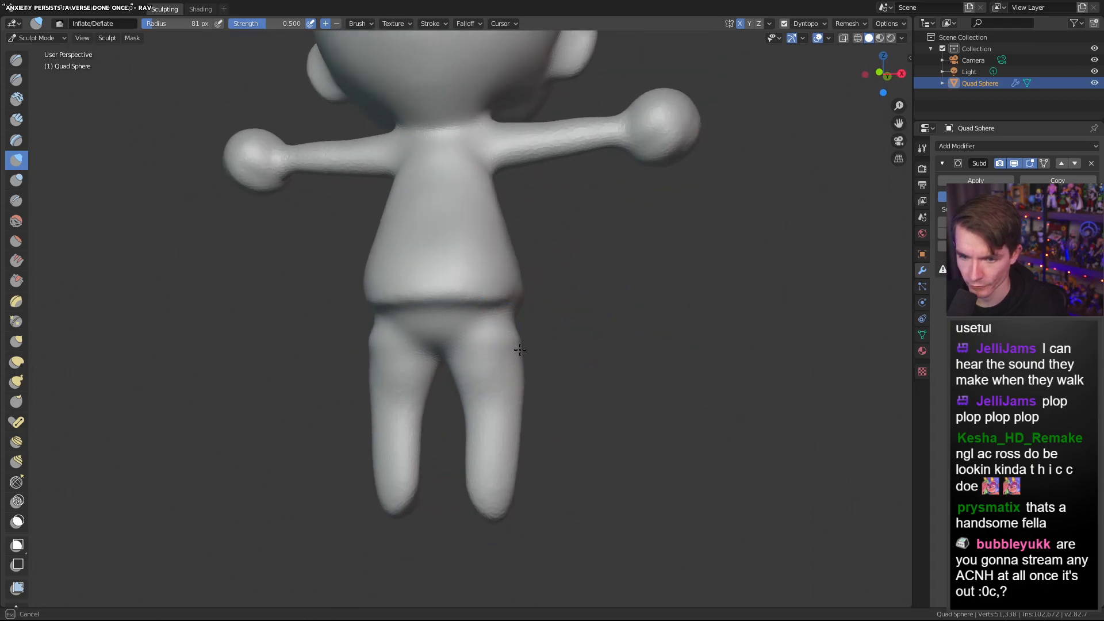
middle_drag(522, 373, 458, 383)
scroll(458, 383, up, 3)
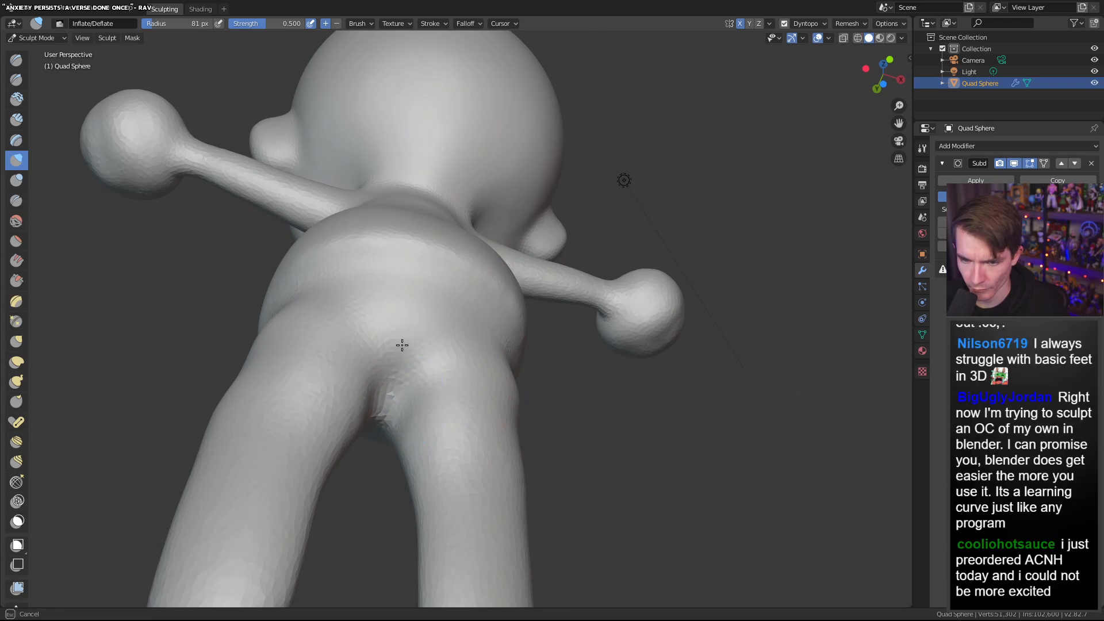
mouse_move(374, 424)
middle_down()
mouse_move(446, 402)
mouse_move(360, 332)
middle_up()
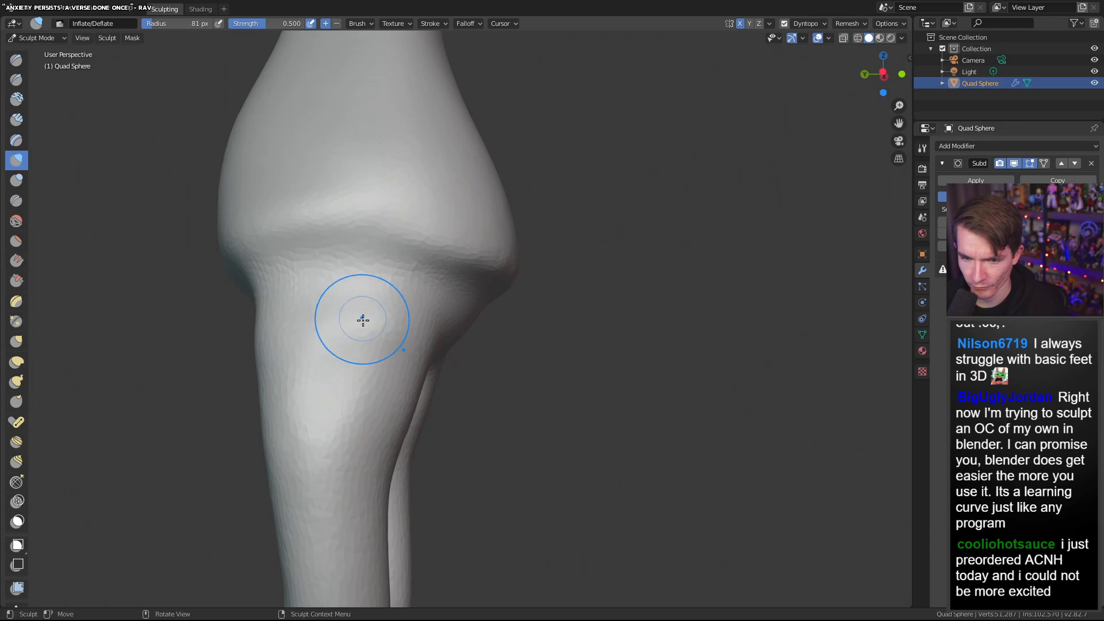
mouse_move(344, 348)
middle_down()
mouse_move(382, 316)
mouse_move(430, 367)
mouse_move(443, 399)
mouse_move(402, 407)
mouse_move(476, 352)
mouse_move(441, 354)
mouse_move(473, 380)
middle_up()
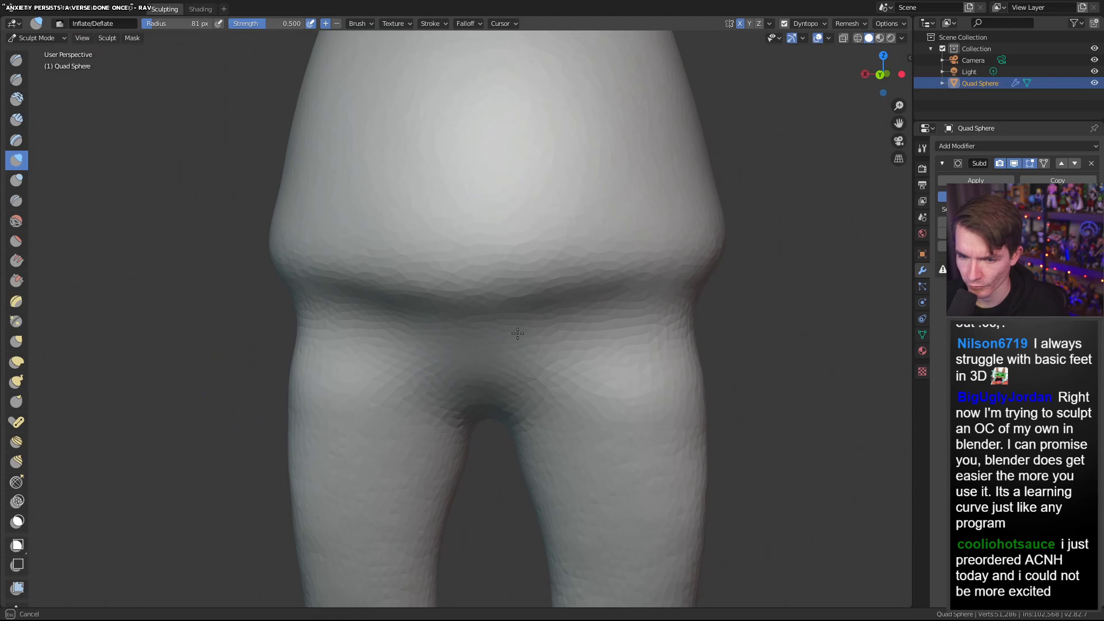
Flatten the underside of the torso's lower edge above the legs with the Scrape/Peaks brush at 81 px radius and 1.000 strength
scroll(509, 324, down, 6)
middle_drag(509, 324, 456, 342)
scroll(520, 326, down, 3)
scroll(456, 342, up, 3)
scroll(457, 323, up, 4)
middle_drag(454, 277, 271, 442)
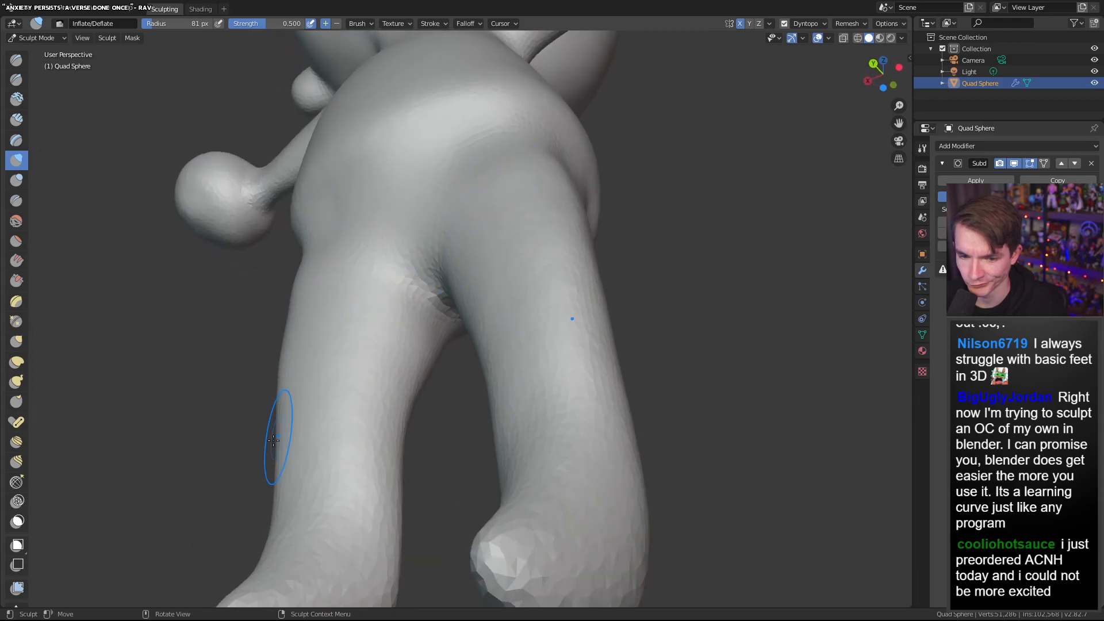
click(16, 281)
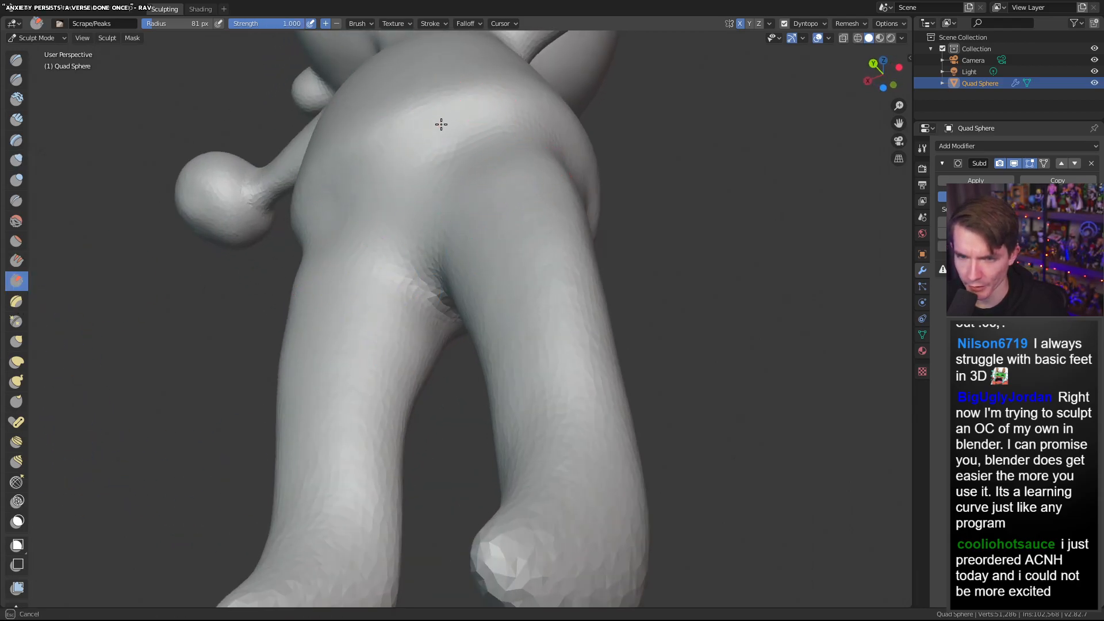
middle_drag(587, 177, 531, 177)
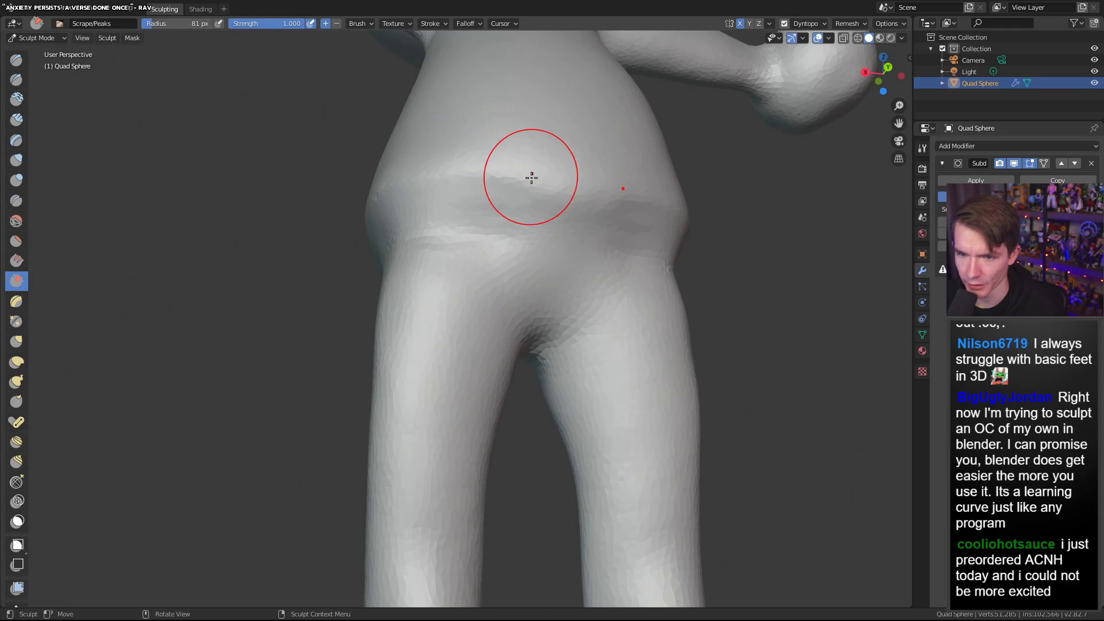
mouse_move(320, 180)
middle_down()
mouse_move(505, 187)
mouse_move(564, 266)
middle_up()
mouse_move(433, 279)
shift+mouse_down()
mouse_move(382, 321)
mouse_move(320, 333)
mouse_move(477, 276)
mouse_move(452, 308)
shift+mouse_up()
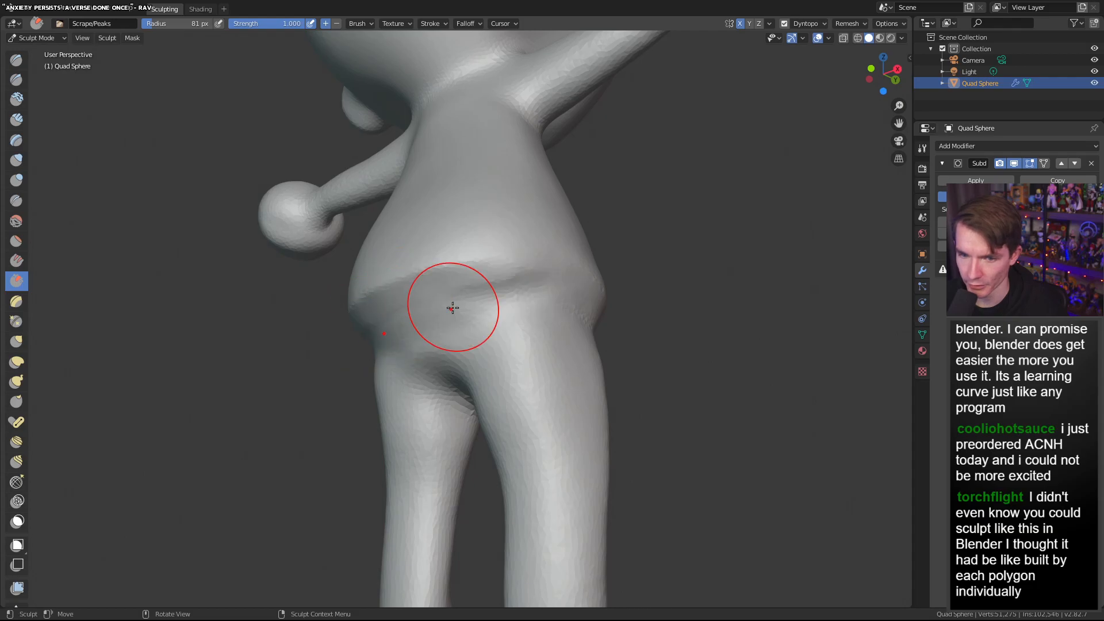
Extend the scraped flat band around the back and front of the hips just below the torso's lower edge
scroll(422, 317, up, 2)
middle_drag(389, 322, 451, 246)
drag(259, 237, 368, 230)
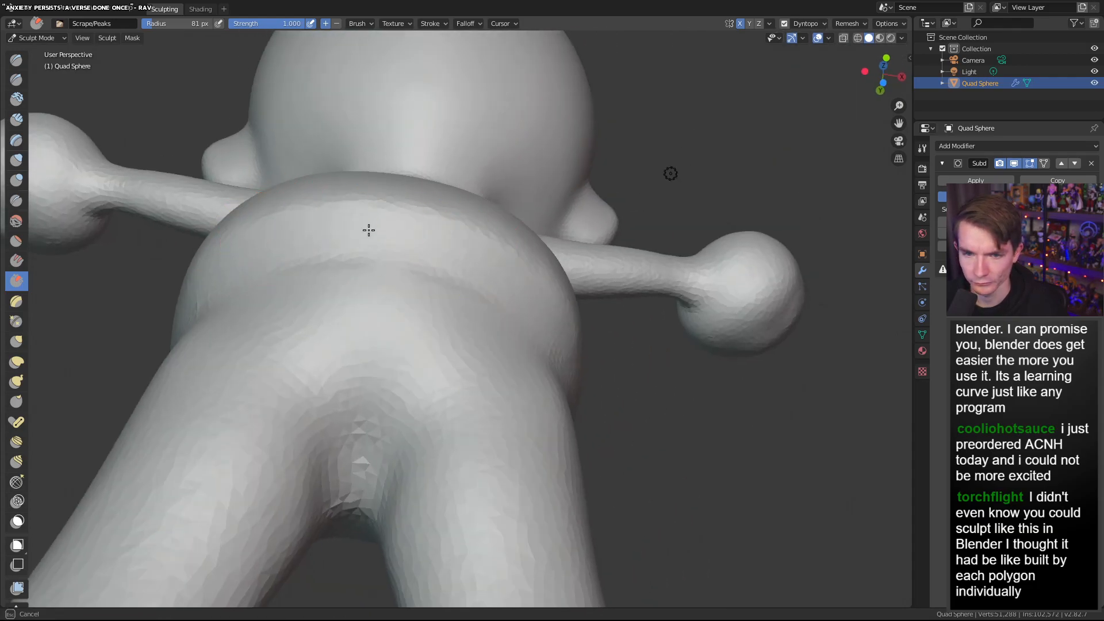
mouse_move(544, 303)
mouse_down()
mouse_move(365, 239)
mouse_move(264, 244)
mouse_up()
mouse_move(264, 244)
middle_down()
mouse_move(370, 299)
mouse_move(381, 323)
mouse_move(322, 264)
mouse_move(437, 242)
middle_up()
scroll(360, 323, up, 3)
scroll(349, 323, down, 4)
drag(454, 241, 490, 246)
middle_drag(308, 226, 390, 248)
middle_drag(533, 271, 518, 328)
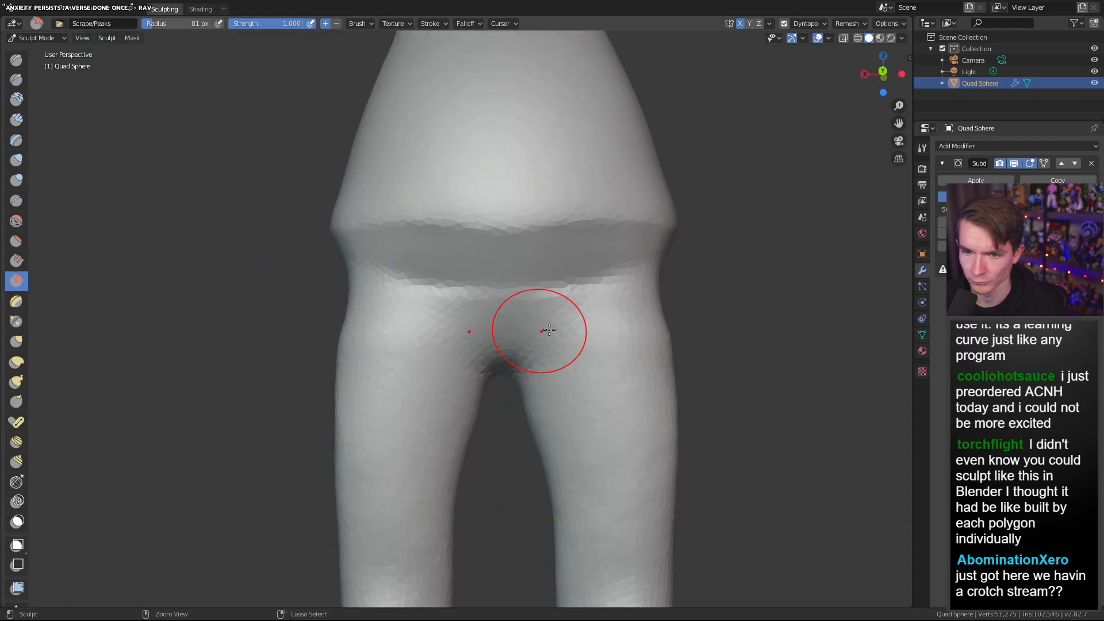
Scrape a second flat bevel directly above the first band, all around the torso's lower edge
scroll(605, 324, down, 3)
scroll(605, 323, down, 2)
scroll(525, 271, up, 5)
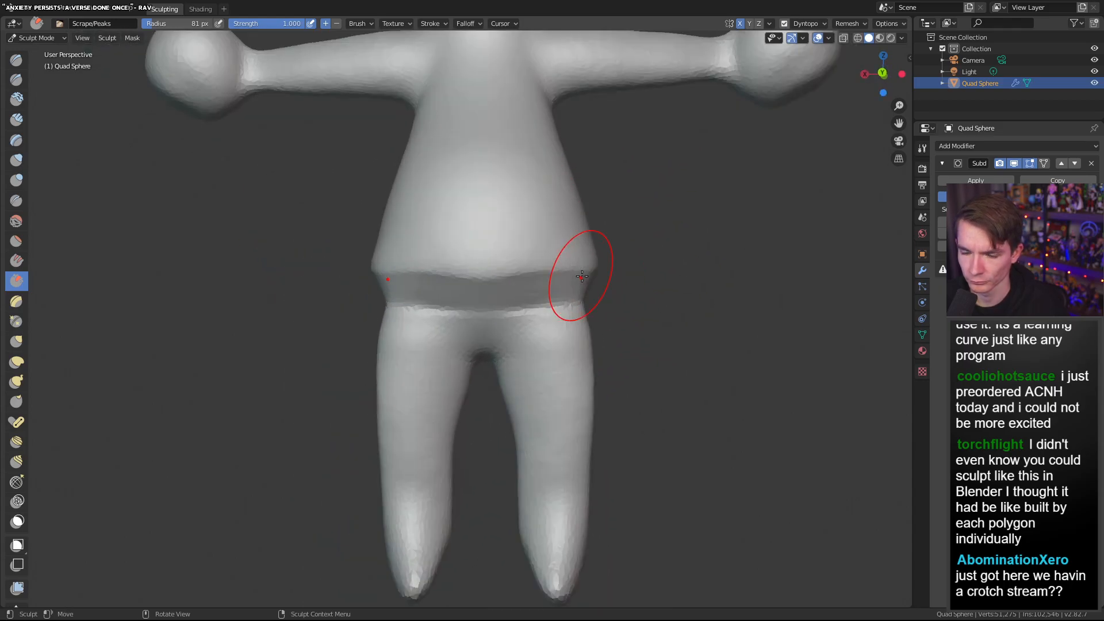
mouse_move(630, 253)
mouse_down()
mouse_move(398, 253)
mouse_move(574, 266)
mouse_move(506, 254)
mouse_up()
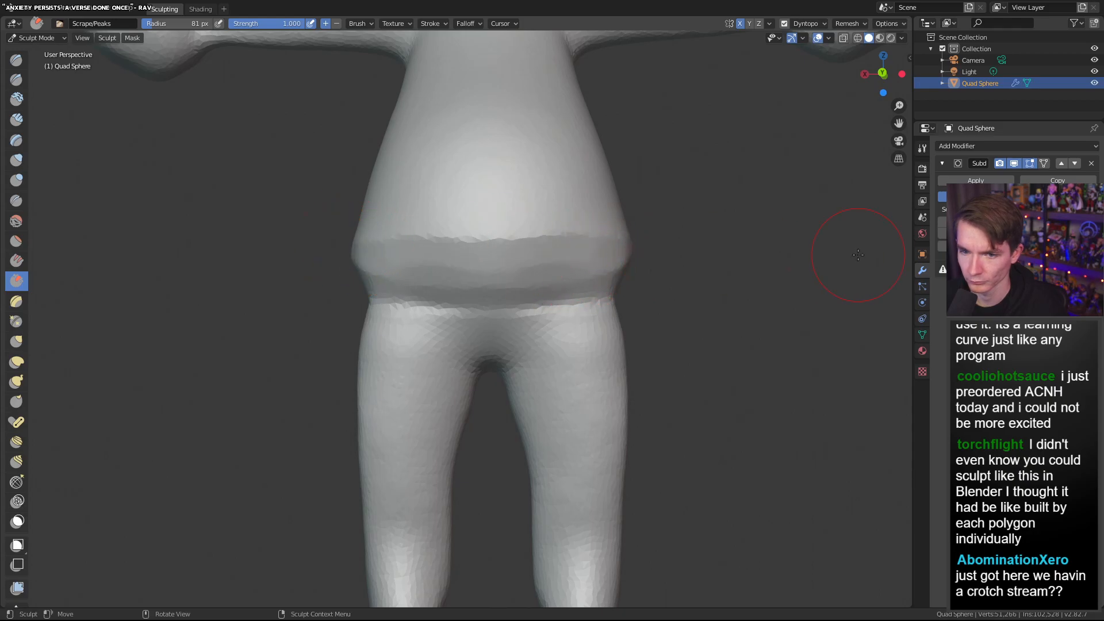
middle_drag(850, 246, 670, 249)
drag(279, 264, 367, 270)
middle_drag(494, 288, 342, 270)
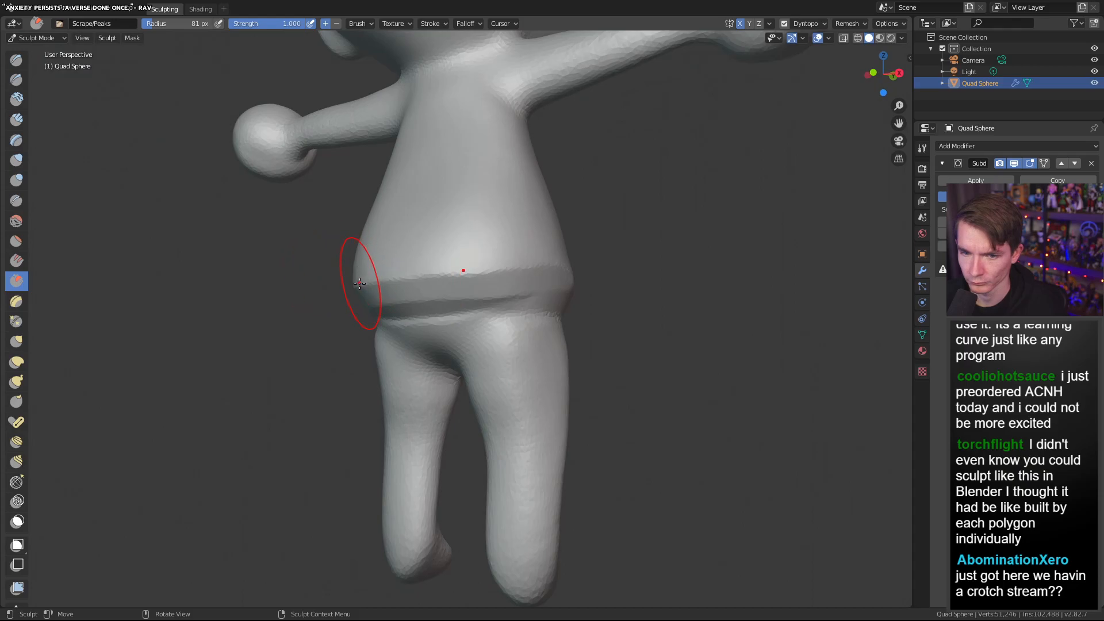
middle_drag(584, 273, 524, 277)
drag(431, 267, 641, 275)
Soften the scraped bands into a rounded lower torso edge and check the figure from several sides
mouse_move(699, 269)
middle_down()
mouse_move(580, 248)
mouse_move(665, 278)
middle_up()
scroll(586, 247, down, 5)
mouse_move(490, 326)
mouse_down()
mouse_move(506, 305)
mouse_move(407, 302)
mouse_move(551, 318)
mouse_move(481, 314)
mouse_up()
middle_drag(740, 252, 897, 256)
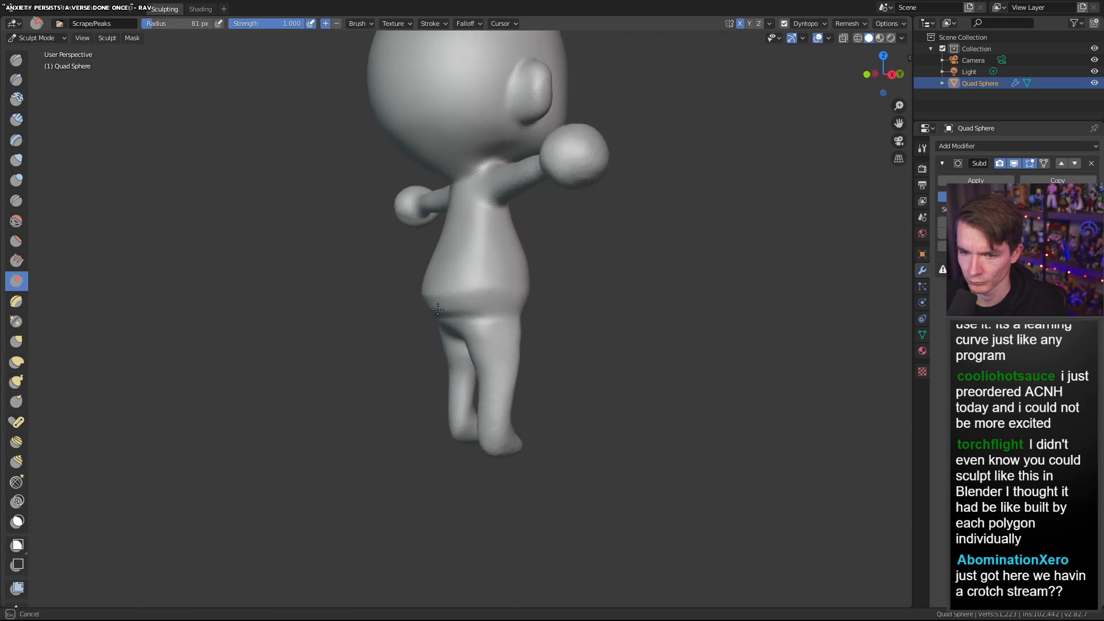
middle_drag(464, 311, 474, 288)
scroll(553, 177, up, 4)
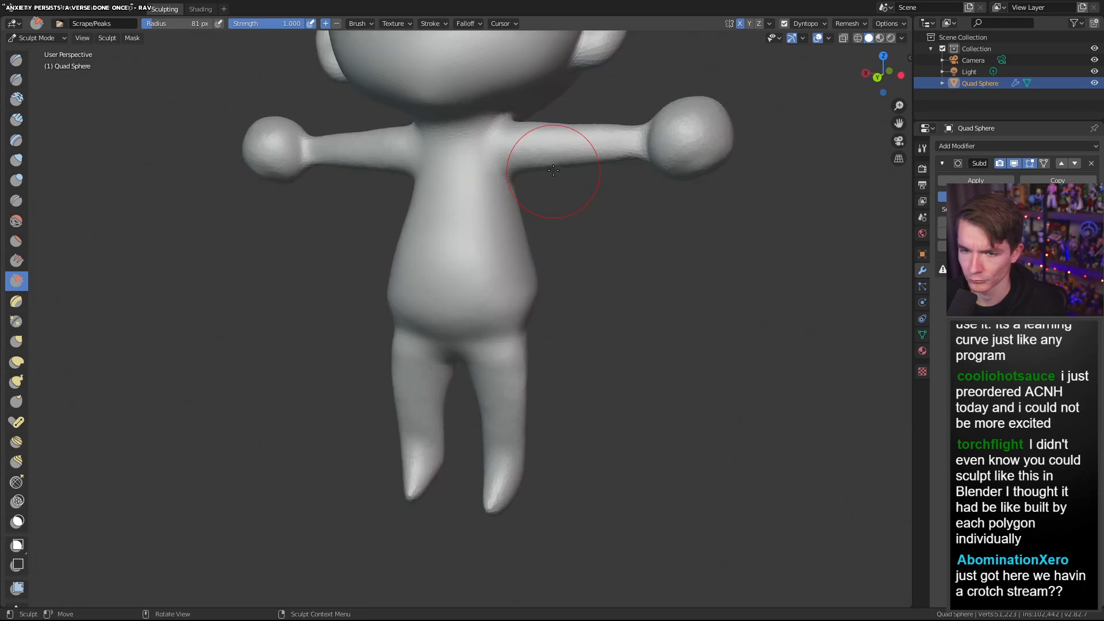
Switch to the Draw Sharp brush at 81 px radius and 0.500 strength and work on the seam between head and neck
mouse_move(537, 76)
middle_down()
mouse_move(471, 125)
mouse_move(454, 155)
mouse_move(429, 124)
middle_up()
right_click(424, 119)
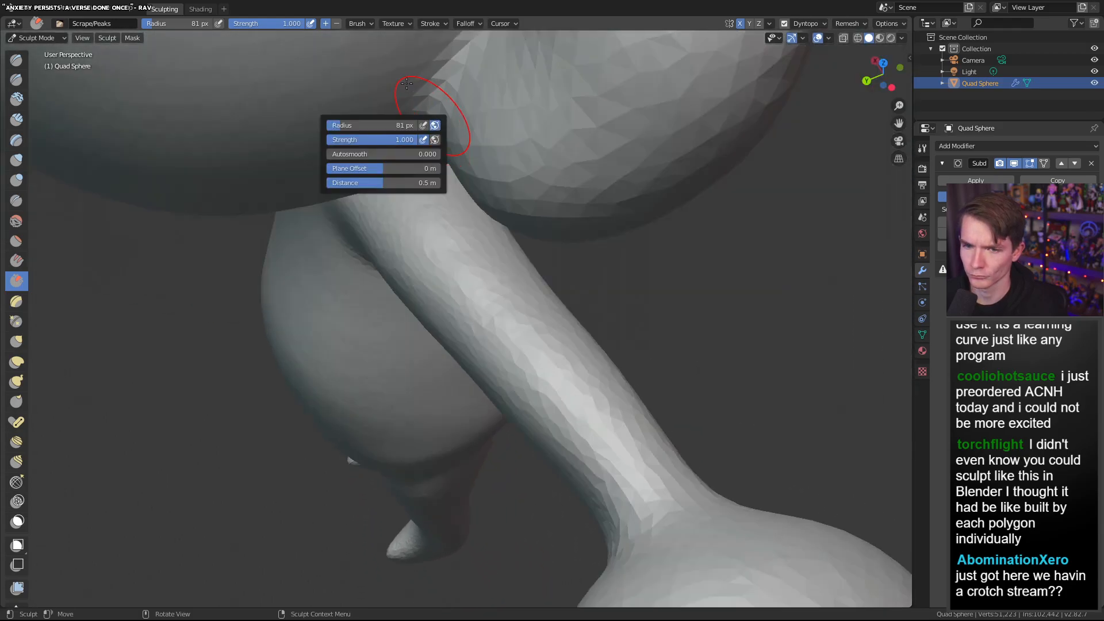
middle_drag(413, 48, 368, 35)
click(16, 79)
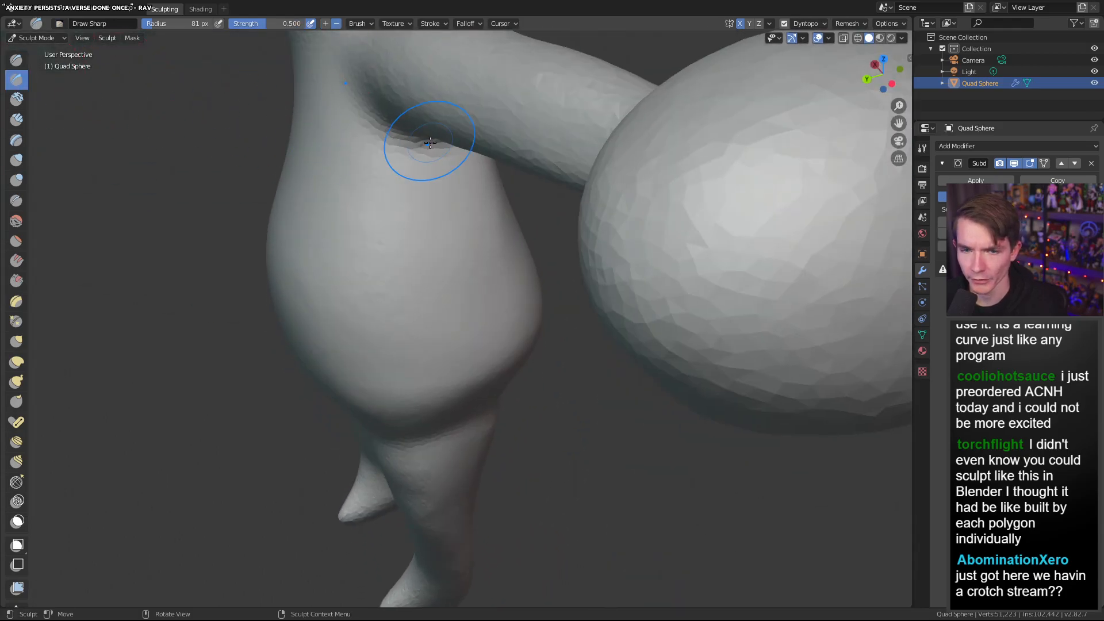
middle_drag(424, 141, 457, 115)
drag(899, 129, 904, 596)
middle_drag(407, 52, 578, 123)
mouse_move(650, 248)
mouse_down()
mouse_move(613, 238)
mouse_move(515, 272)
mouse_up()
mouse_move(521, 264)
middle_down()
mouse_move(618, 245)
mouse_move(667, 253)
middle_up()
drag(578, 258, 689, 285)
middle_drag(699, 280, 607, 272)
mouse_move(540, 252)
mouse_down()
mouse_move(562, 269)
mouse_move(715, 246)
mouse_up()
middle_drag(715, 247, 571, 246)
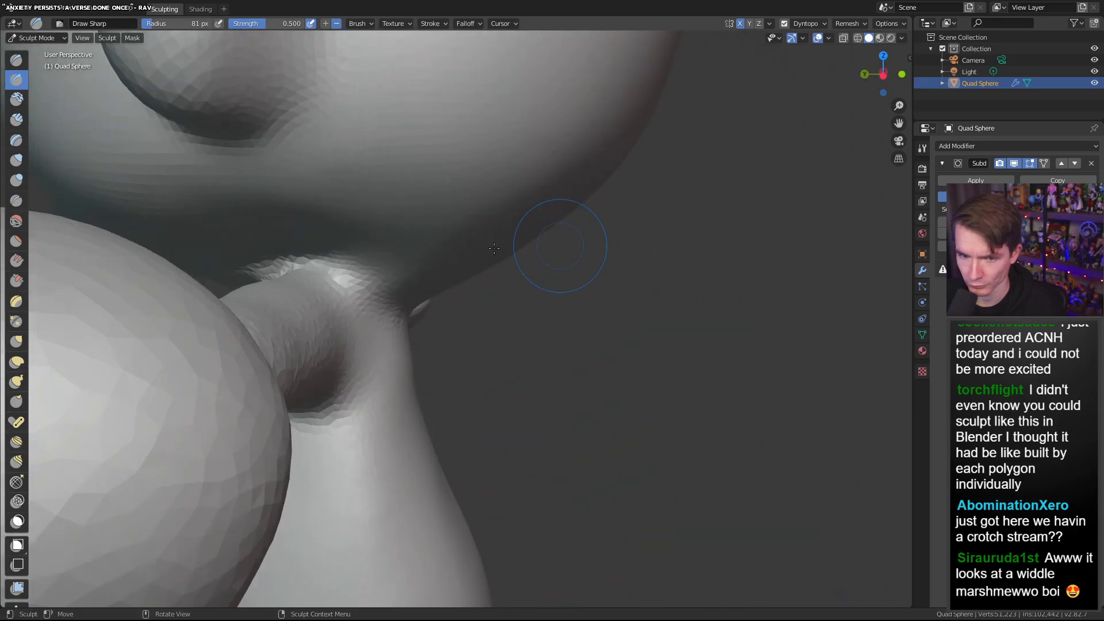
Try to cut a sharp crease across the back of the neck beneath the head with the Draw Sharp brush
middle_drag(366, 286, 352, 287)
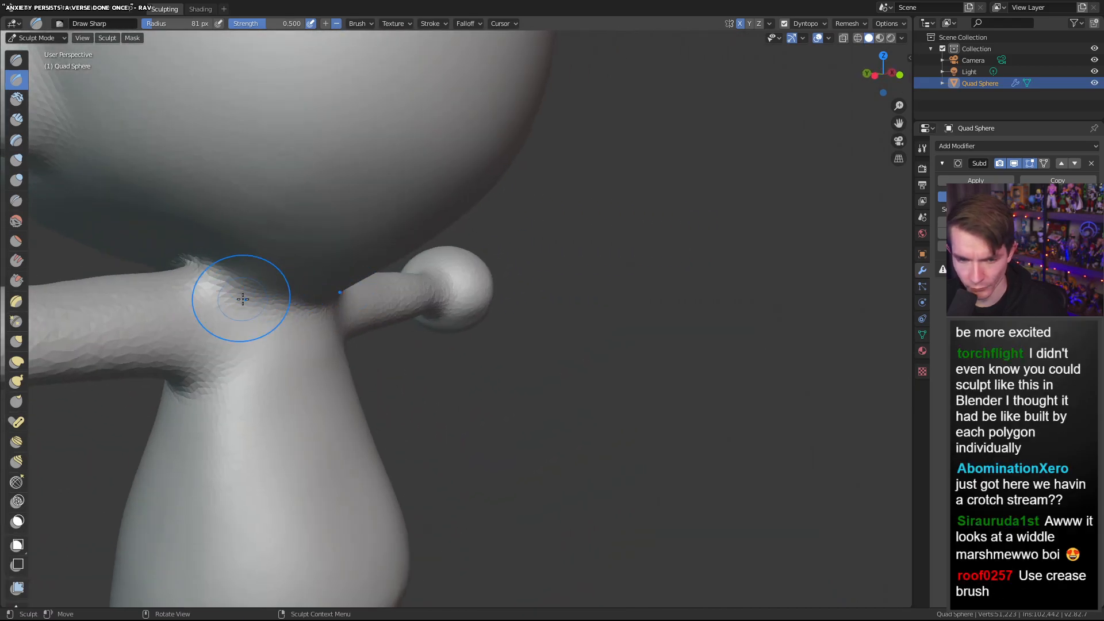
middle_drag(407, 291, 298, 273)
drag(202, 241, 365, 265)
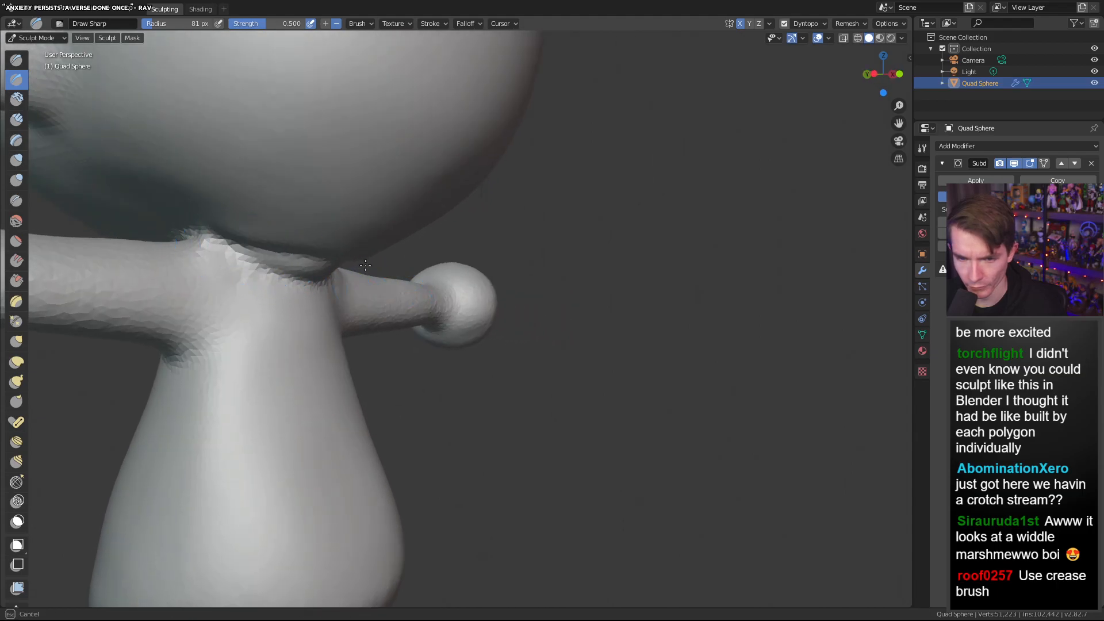
key(ctrl+z)
drag(203, 242, 352, 265)
middle_drag(373, 264, 265, 267)
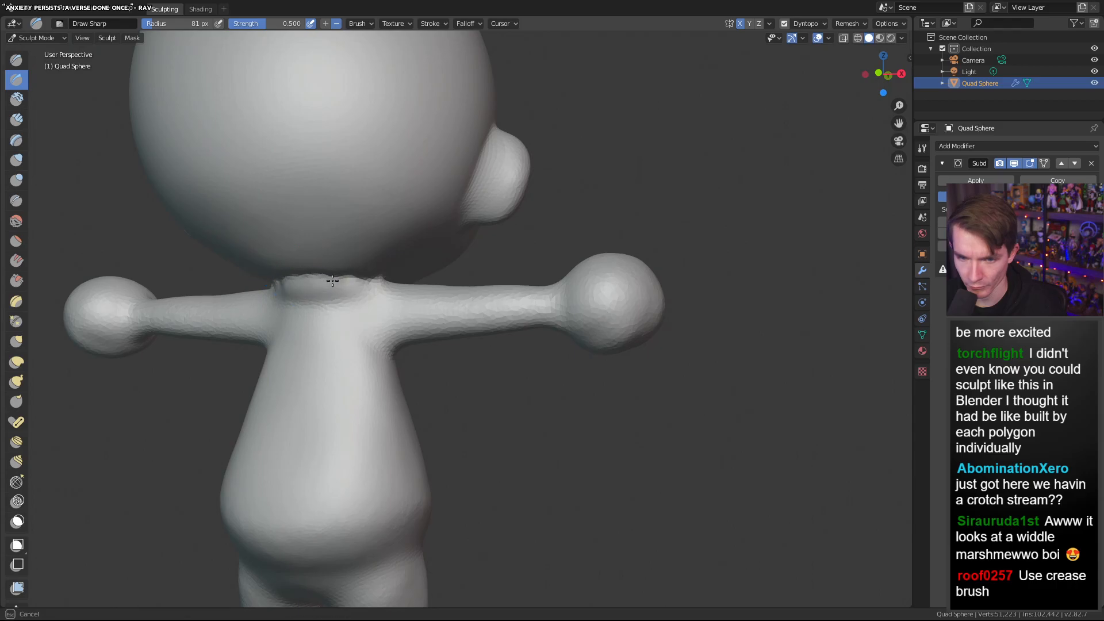
middle_drag(364, 284, 347, 274)
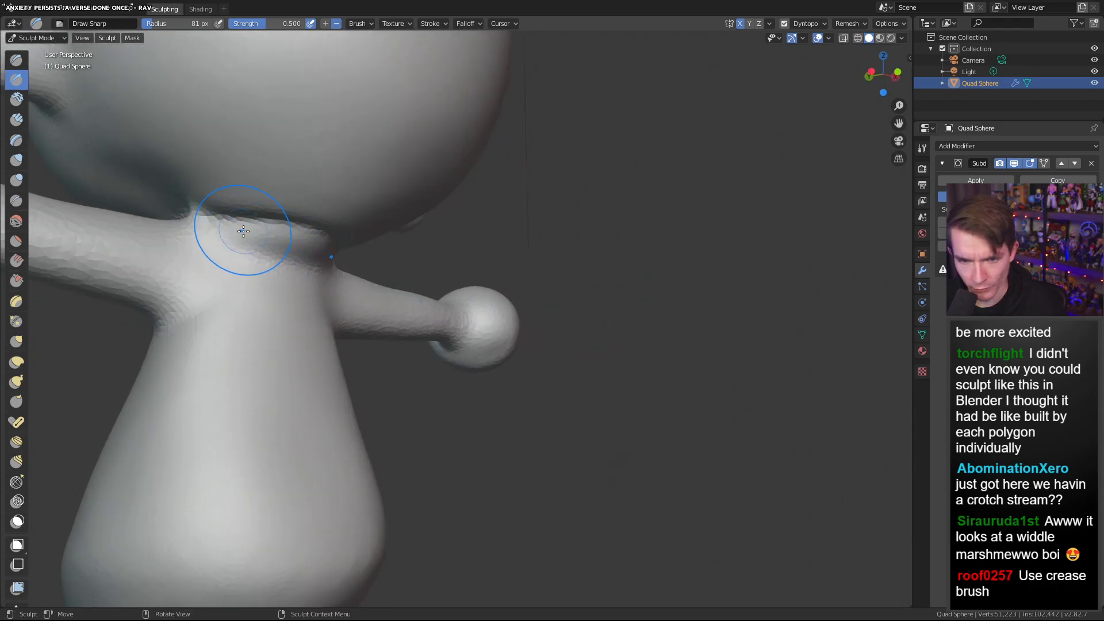
Retry the nape crease with more Draw Sharp strokes and undo them
drag(243, 232, 296, 232)
middle_drag(331, 238, 283, 257)
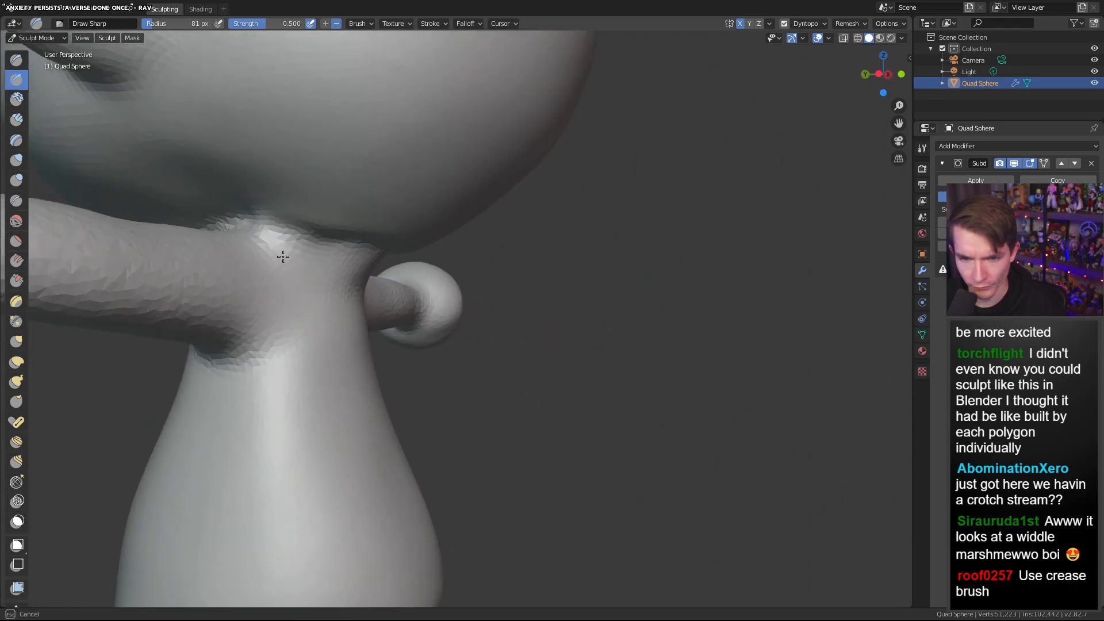
key(ctrl+z)
mouse_move(314, 243)
mouse_down()
mouse_move(377, 252)
mouse_move(460, 196)
mouse_up()
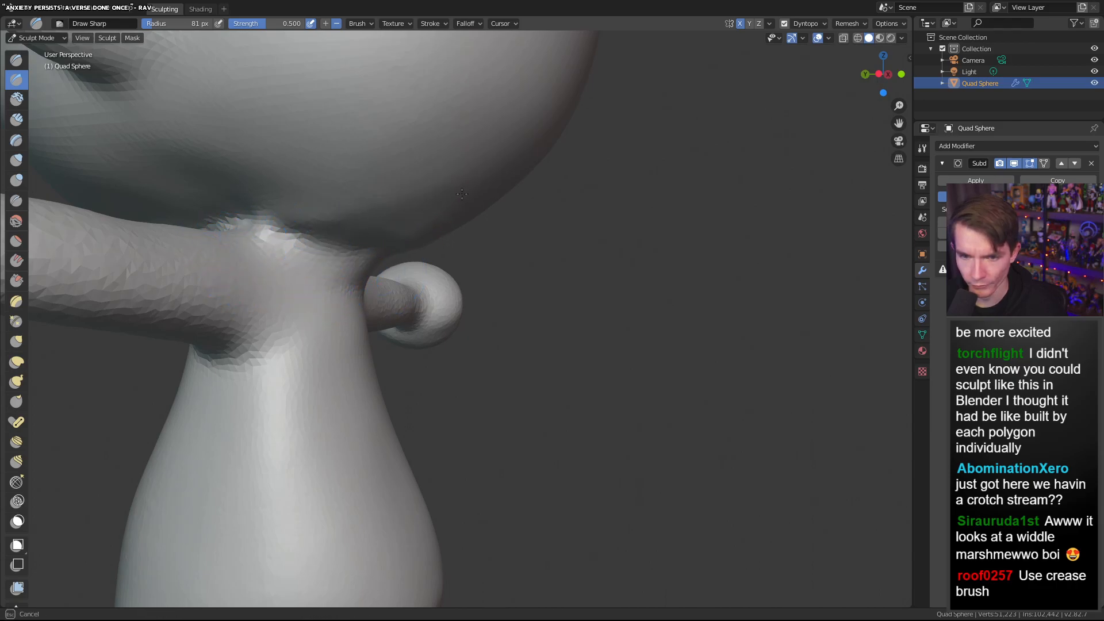
key(ctrl+z)
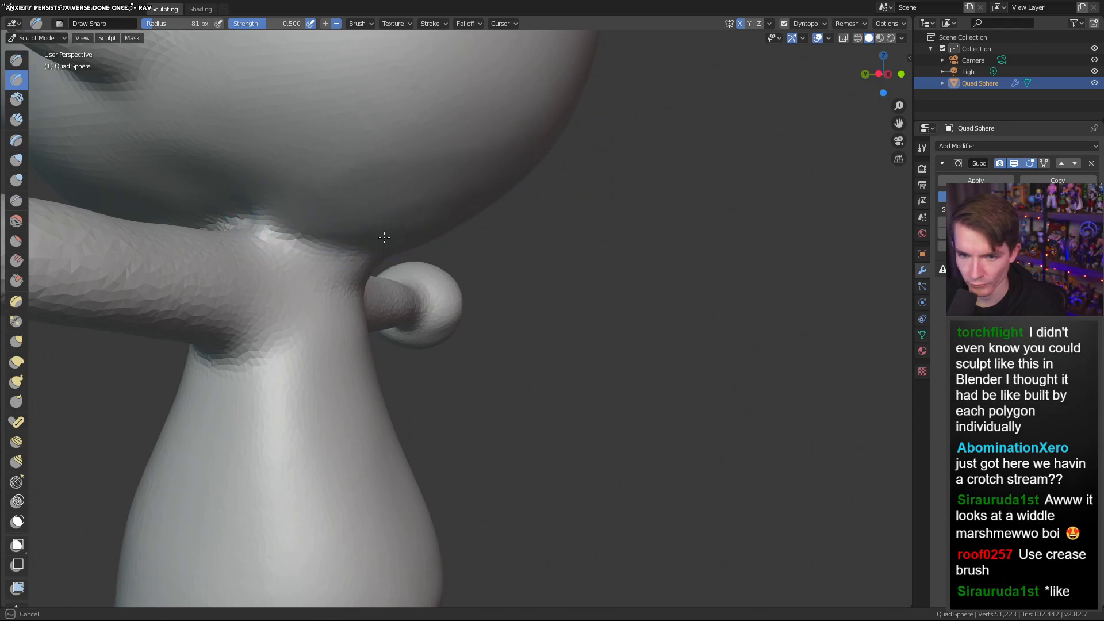
mouse_move(273, 196)
middle_down()
mouse_move(190, 207)
mouse_move(234, 191)
middle_up()
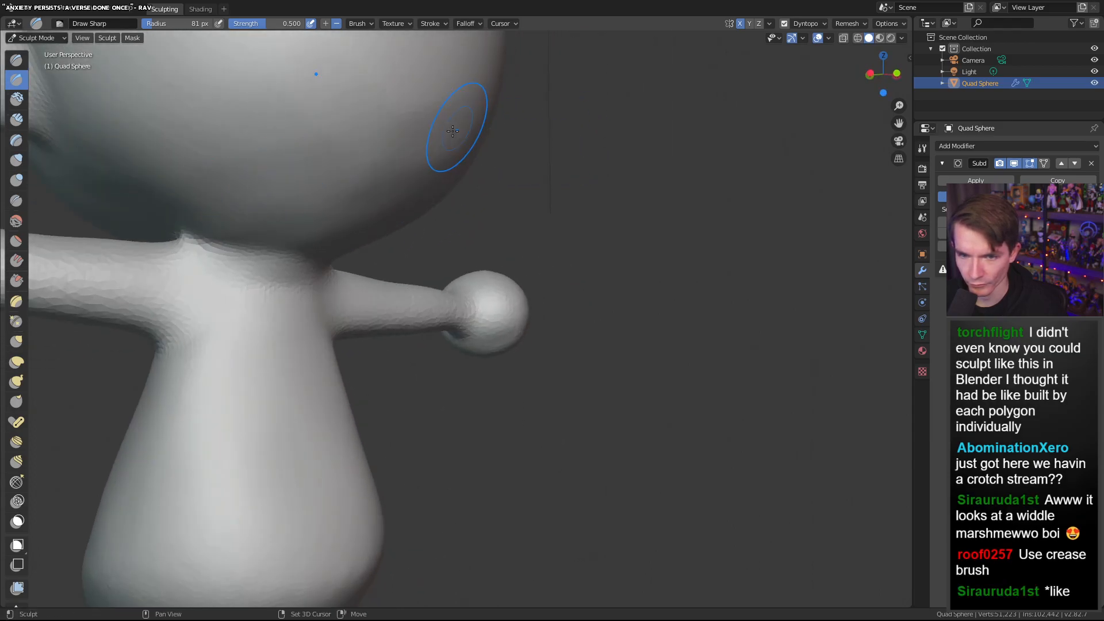
Carve a sharp crease under the chin where the front of the neck meets the head, and inspect it up close
mouse_move(323, 136)
middle_down()
mouse_move(271, 190)
mouse_move(412, 229)
middle_up()
mouse_move(641, 269)
mouse_down()
mouse_move(533, 307)
mouse_move(489, 305)
mouse_up()
mouse_move(489, 305)
middle_down()
mouse_move(597, 289)
mouse_move(508, 320)
middle_up()
scroll(589, 297, down, 3)
scroll(567, 300, up, 5)
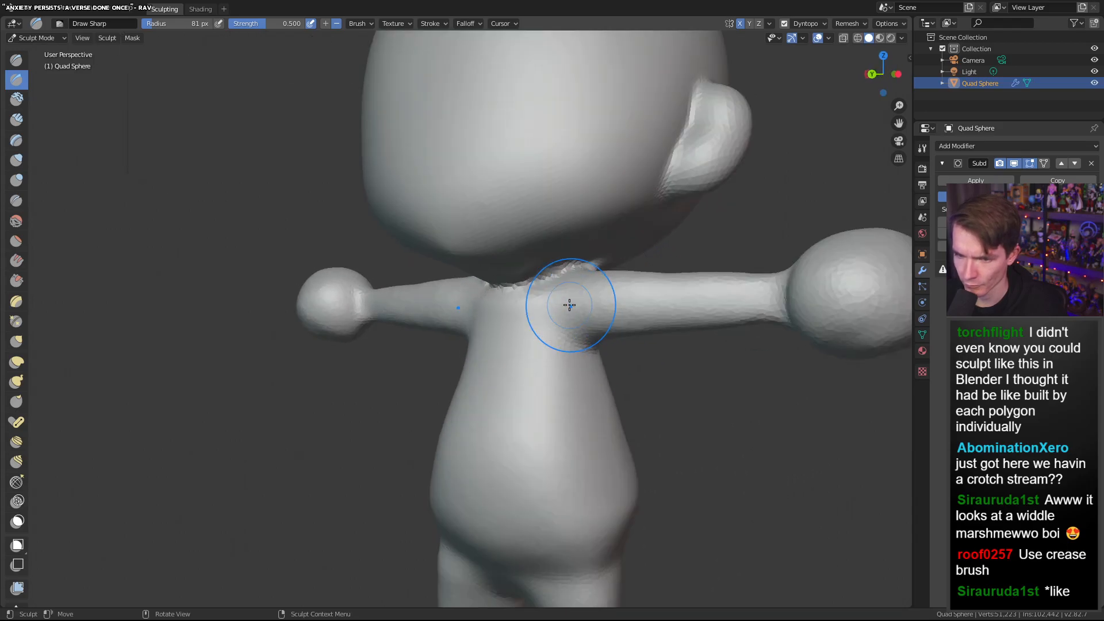
middle_drag(567, 305, 532, 316)
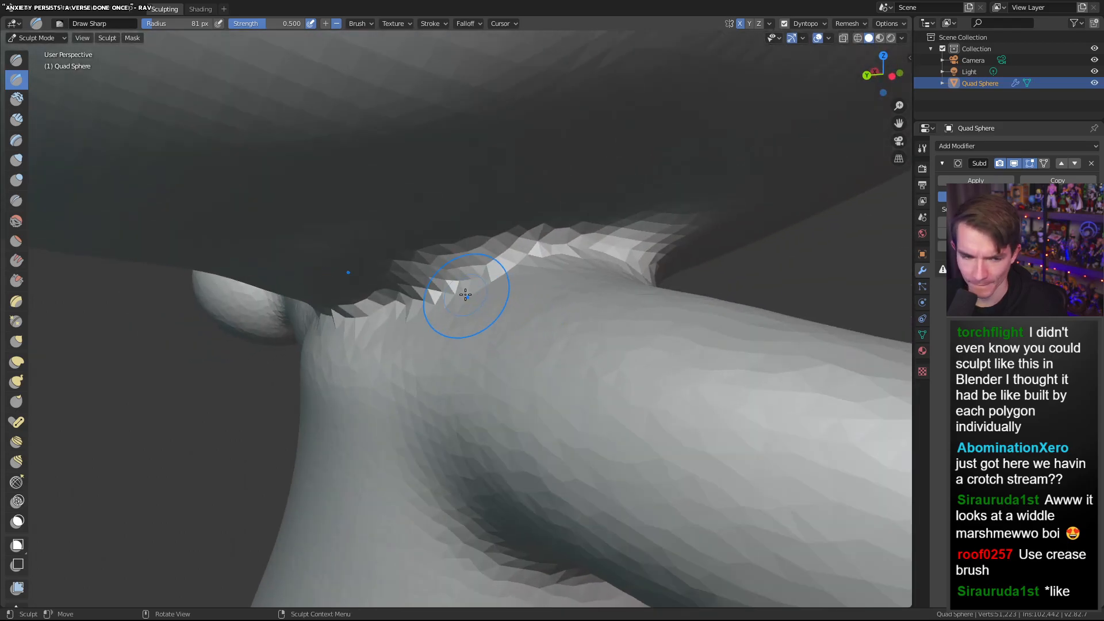
scroll(465, 295, down, 8)
middle_drag(426, 291, 465, 284)
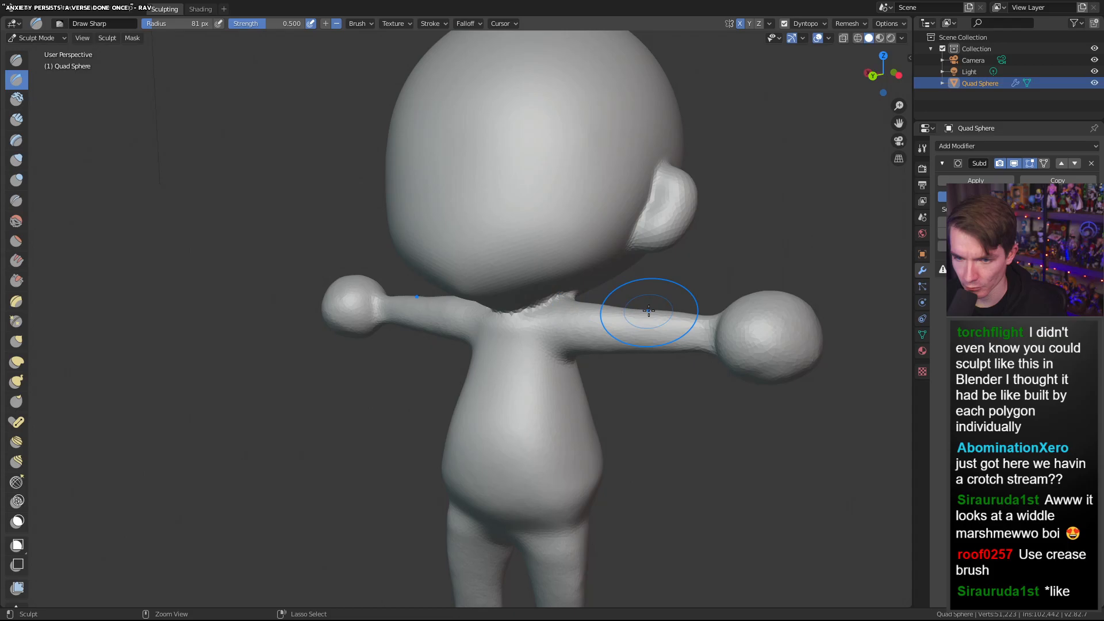
Switch to the Crease brush at 81 px radius and 0.250 strength and start creasing the neck beneath the head
middle_drag(640, 302, 571, 242)
scroll(185, 271, up, 3)
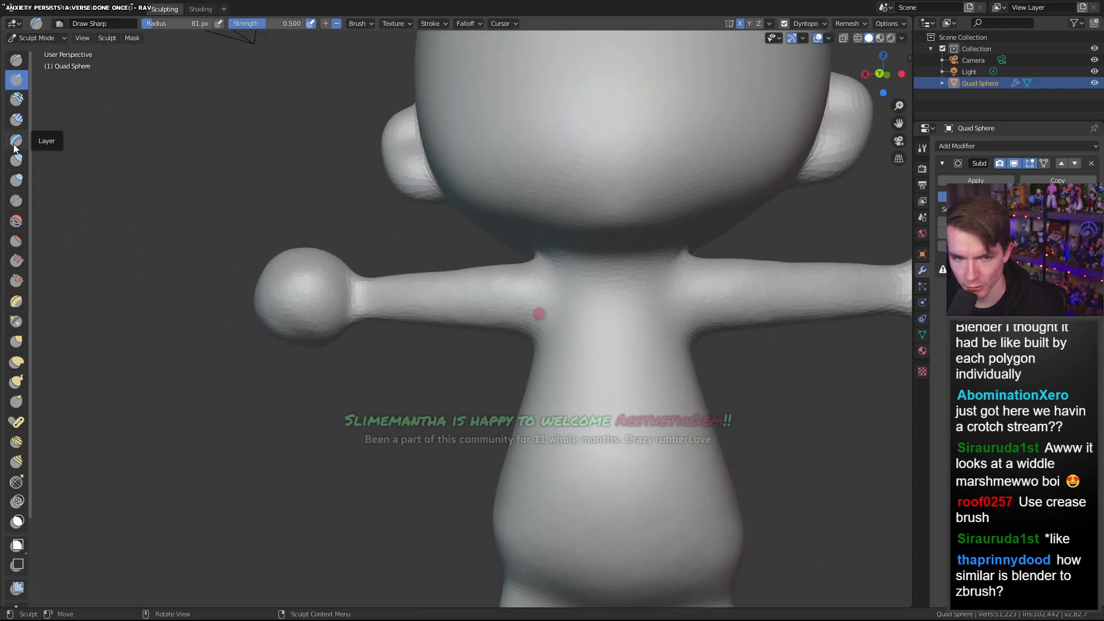
click(16, 200)
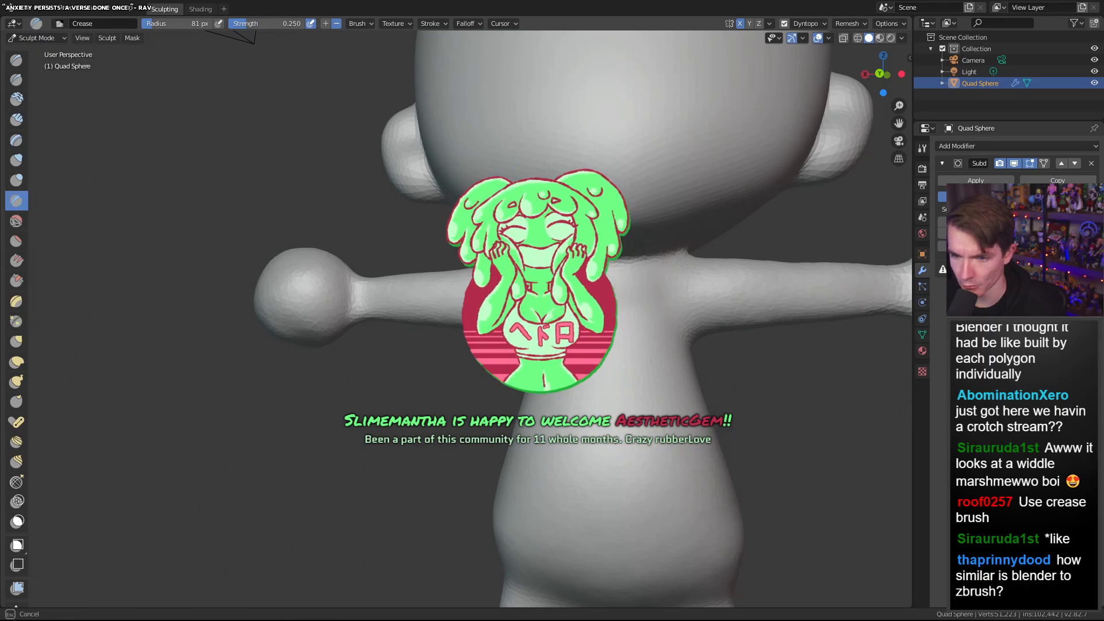
middle_drag(829, 269, 659, 296)
drag(416, 325, 500, 317)
mouse_move(557, 306)
middle_down()
mouse_move(498, 314)
mouse_move(357, 283)
middle_up()
mouse_move(250, 258)
mouse_down()
mouse_move(311, 276)
mouse_move(252, 269)
mouse_up()
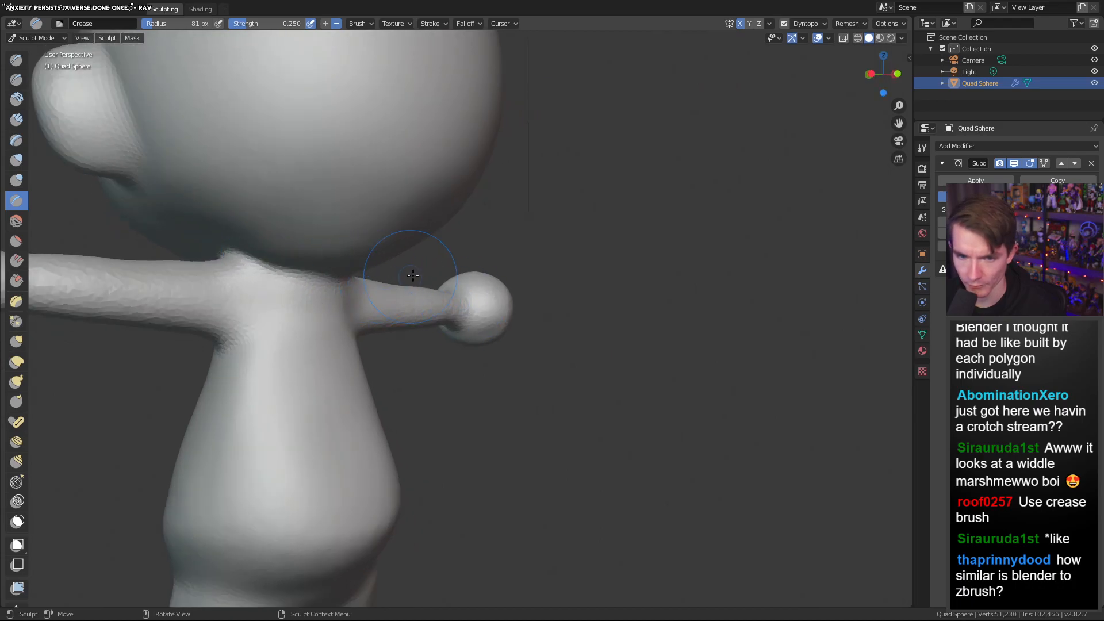
Continue the crease around the side of the neck, between the head and the shoulder
middle_drag(417, 276, 327, 280)
drag(410, 278, 348, 286)
middle_drag(261, 274, 433, 275)
drag(478, 291, 391, 303)
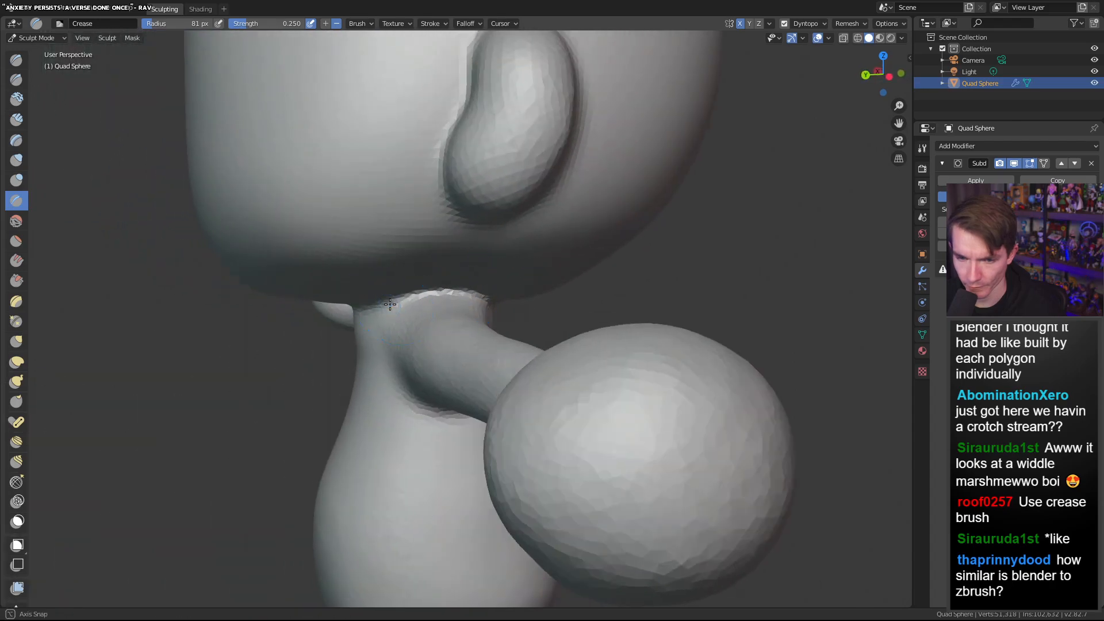
middle_drag(389, 305, 480, 289)
scroll(653, 287, down, 7)
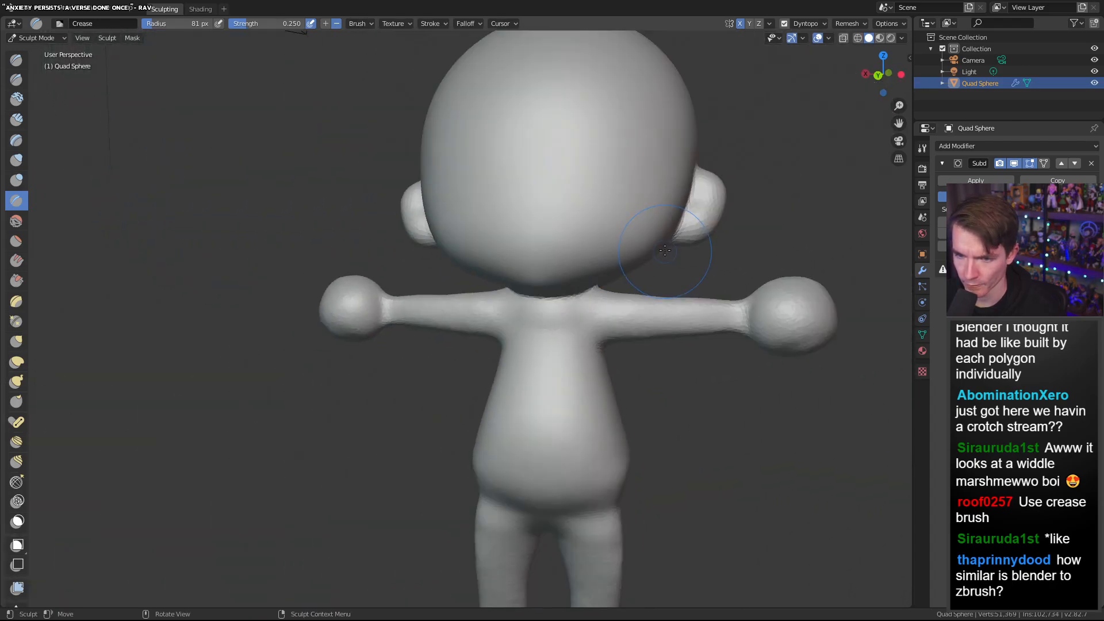
Try a Crease stroke across the lower belly above the legs, with the brush strength raised to 1.000
middle_drag(653, 287, 614, 211)
scroll(646, 325, up, 4)
mouse_move(642, 432)
middle_down()
mouse_move(500, 419)
mouse_move(584, 396)
mouse_move(625, 407)
middle_up()
scroll(621, 406, down, 2)
middle_drag(555, 402, 617, 396)
drag(565, 410, 603, 413)
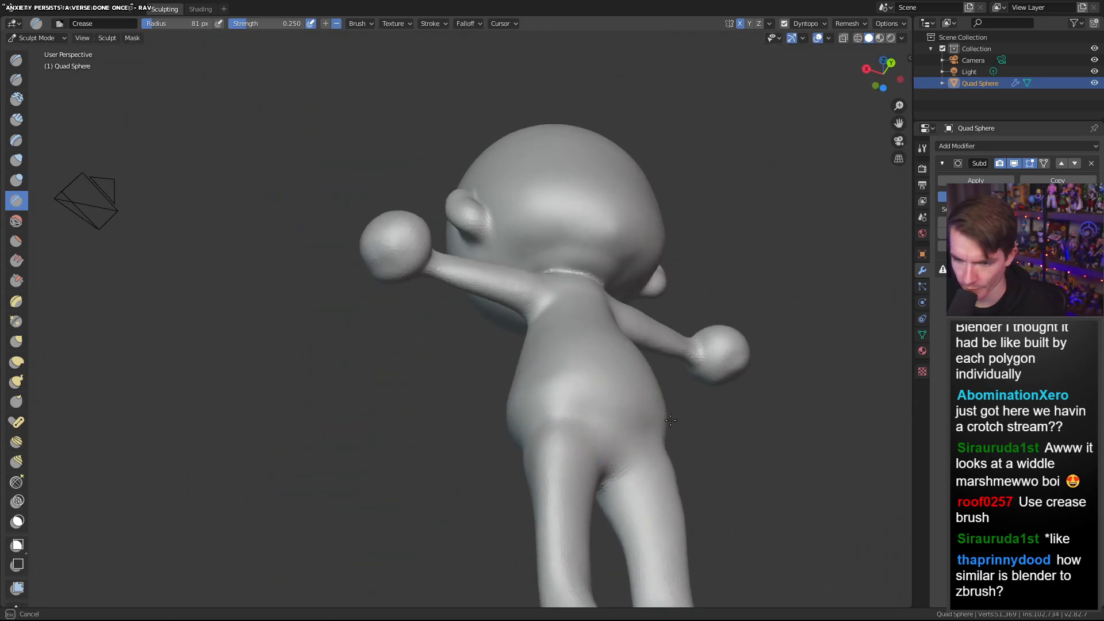
middle_drag(681, 433, 633, 424)
scroll(598, 406, up, 3)
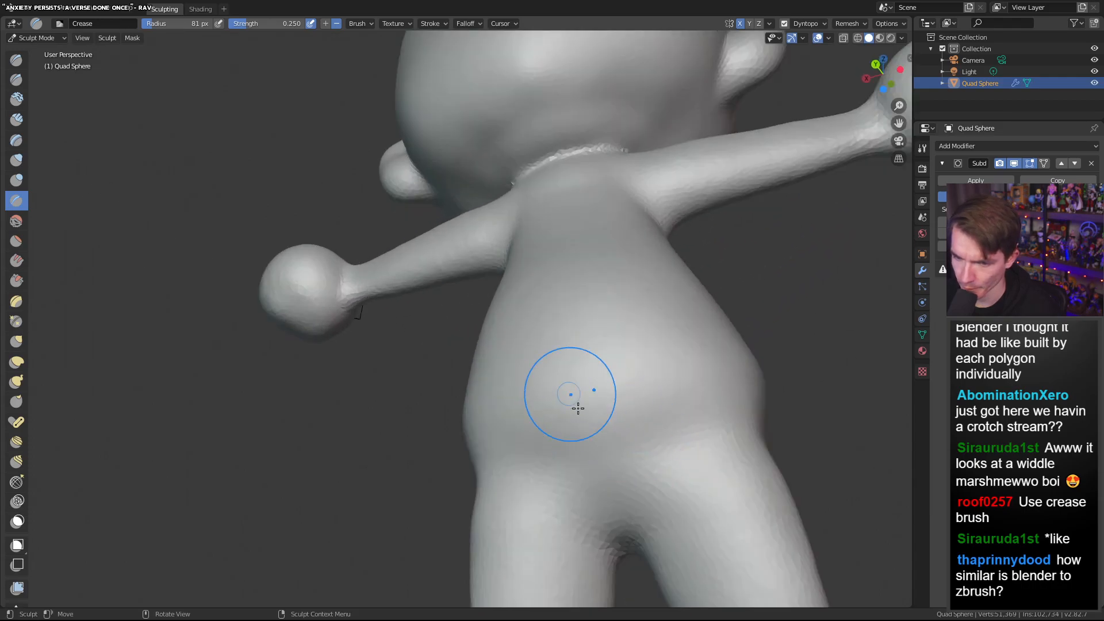
right_click(539, 410)
drag(492, 429, 604, 431)
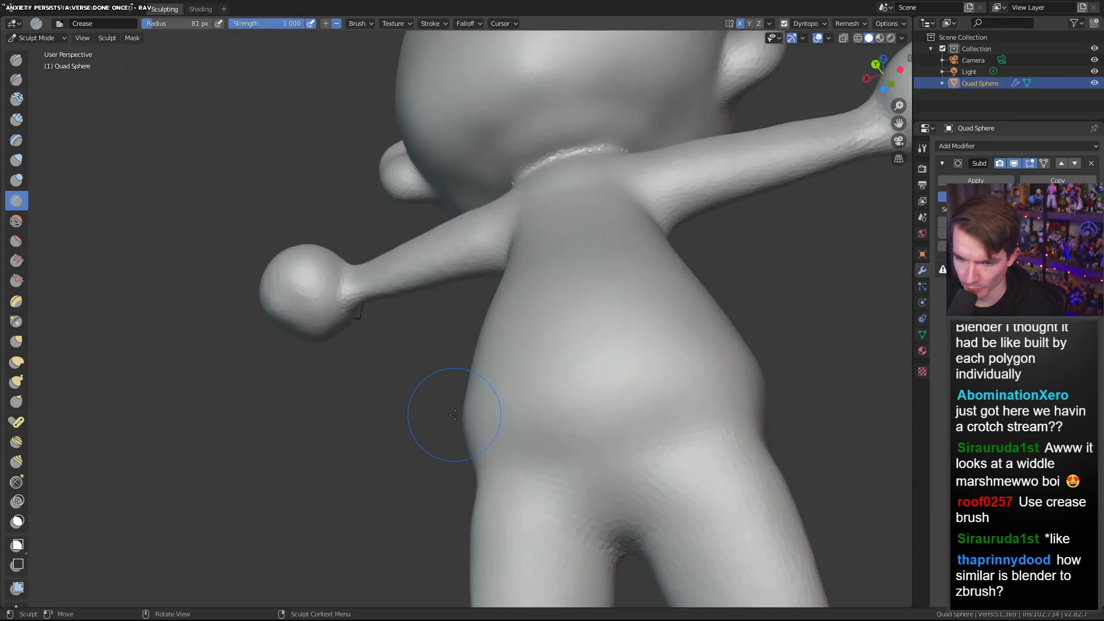
Try more belly creases with 115 px and 59 px radii, undo them, and lower the strength to 0.306
right_click(524, 426)
drag(442, 426, 441, 425)
drag(578, 422, 639, 413)
key(ctrl+z)
right_click(581, 400)
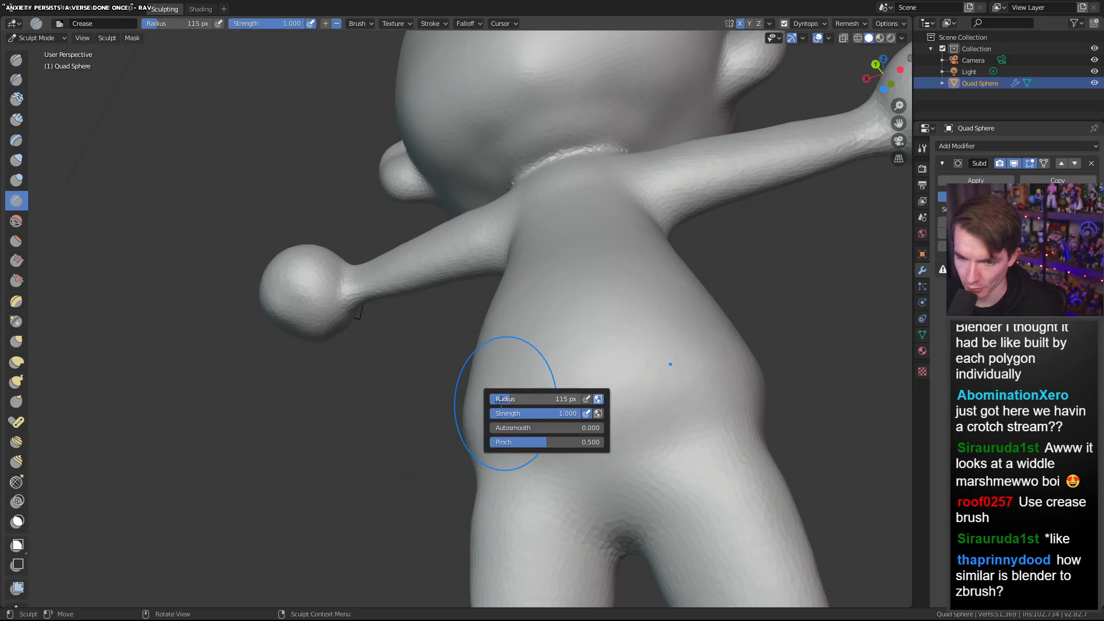
drag(509, 402, 684, 395)
key(ctrl+z)
right_click(558, 400)
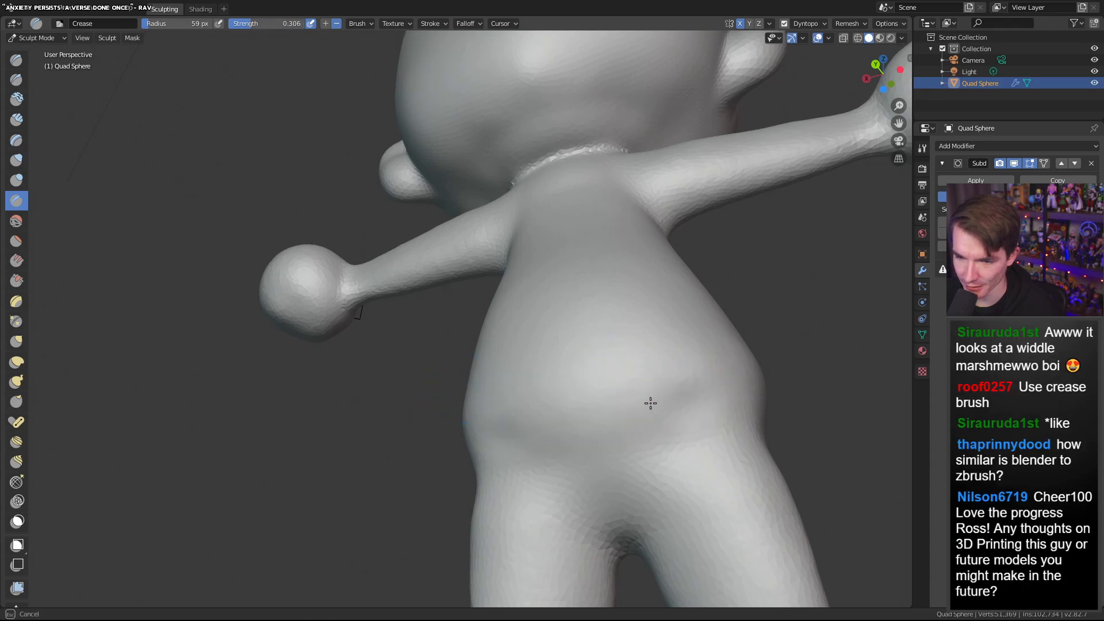
key(shift+f)
click(612, 415)
Examine the character's crotch, hips, neck and face from below, from the side and from the front
mouse_move(612, 416)
middle_down()
mouse_move(681, 378)
mouse_move(654, 309)
mouse_move(725, 247)
mouse_move(673, 248)
mouse_move(687, 161)
middle_up()
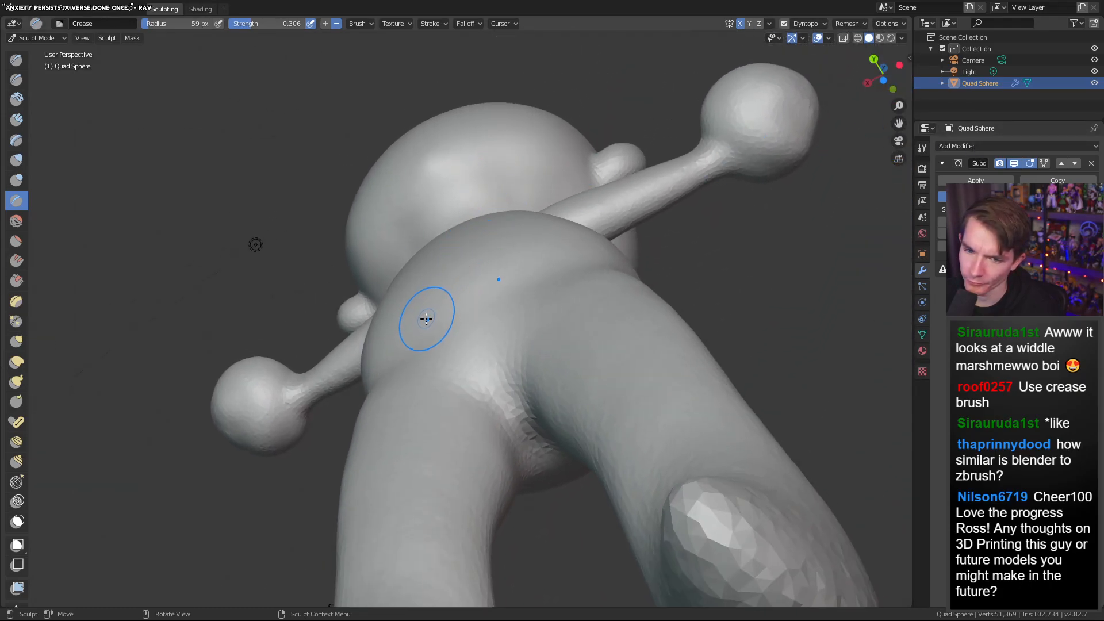
mouse_move(530, 274)
middle_down()
mouse_move(547, 298)
mouse_move(549, 360)
mouse_move(501, 403)
mouse_move(457, 477)
middle_up()
scroll(549, 360, down, 3)
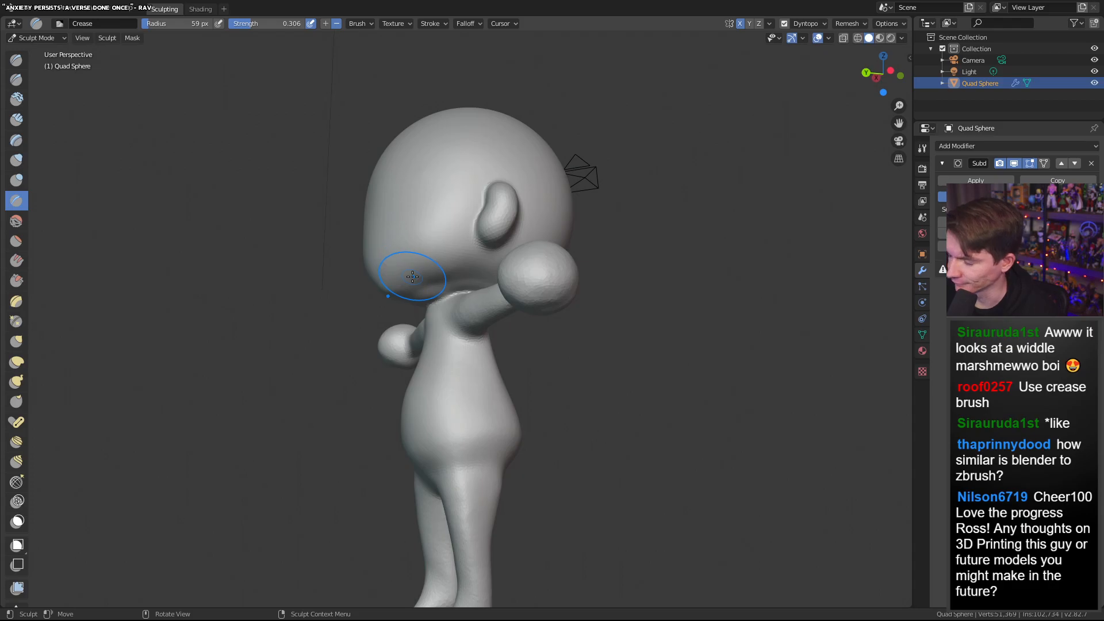
mouse_move(413, 277)
middle_down()
mouse_move(510, 270)
mouse_move(516, 280)
mouse_move(500, 216)
middle_up()
scroll(524, 323, up, 3)
mouse_move(490, 279)
middle_down()
mouse_move(501, 316)
mouse_move(566, 368)
mouse_move(522, 385)
mouse_move(468, 374)
mouse_move(567, 368)
mouse_move(480, 318)
middle_up()
scroll(504, 329, down, 5)
scroll(552, 333, up, 4)
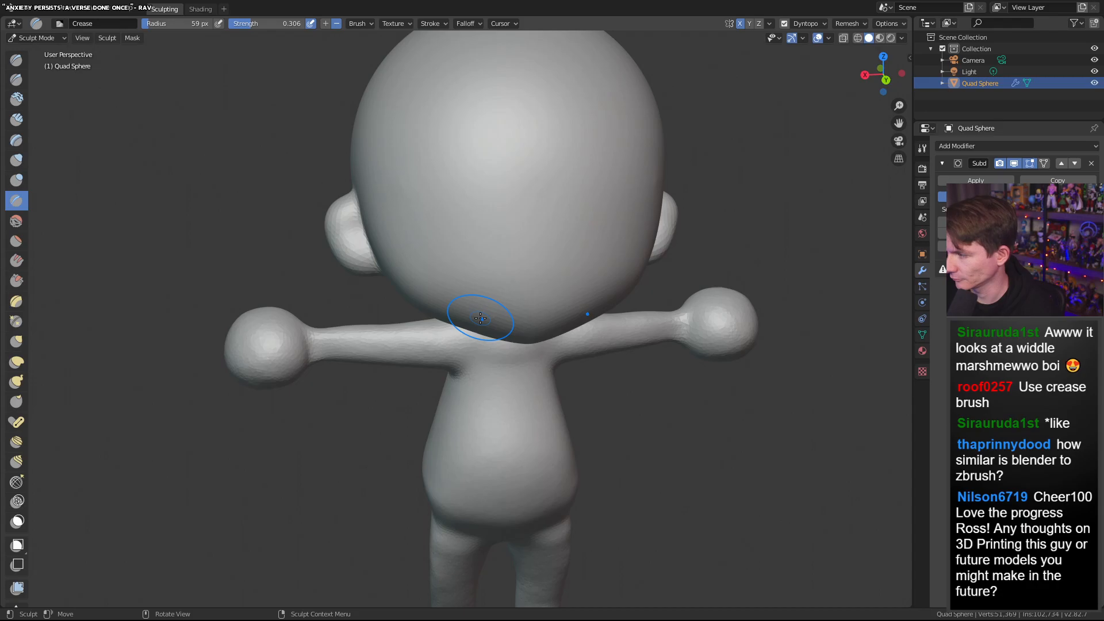
middle_drag(526, 268, 537, 243)
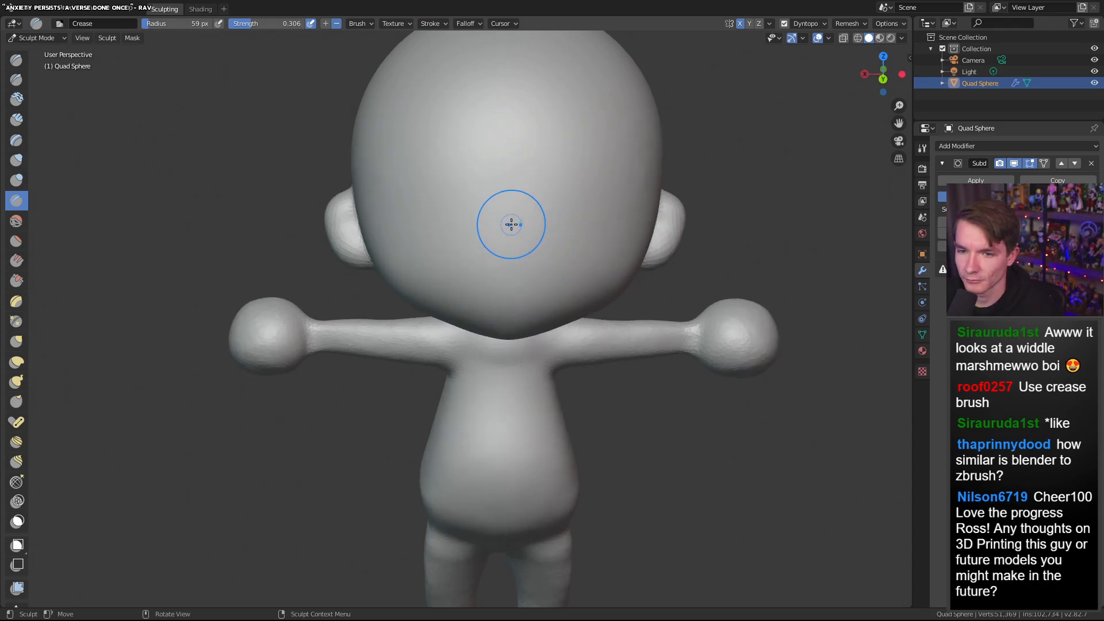
Switch to the SculptDraw brush with 0.500 strength and reduce its radius to 34 px
click(16, 59)
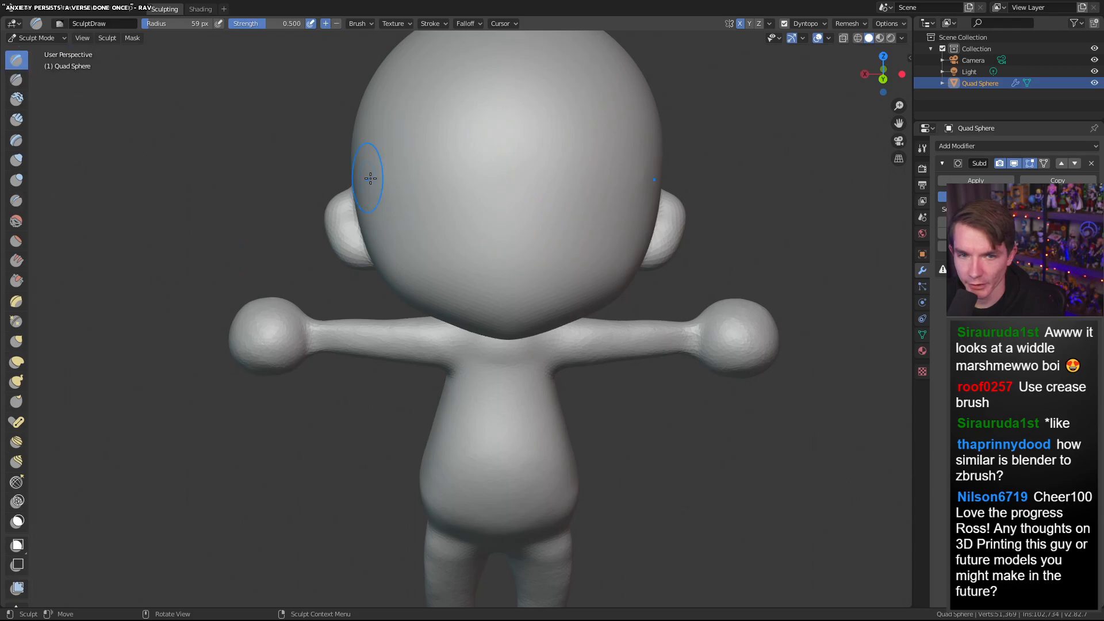
drag(509, 218, 500, 237)
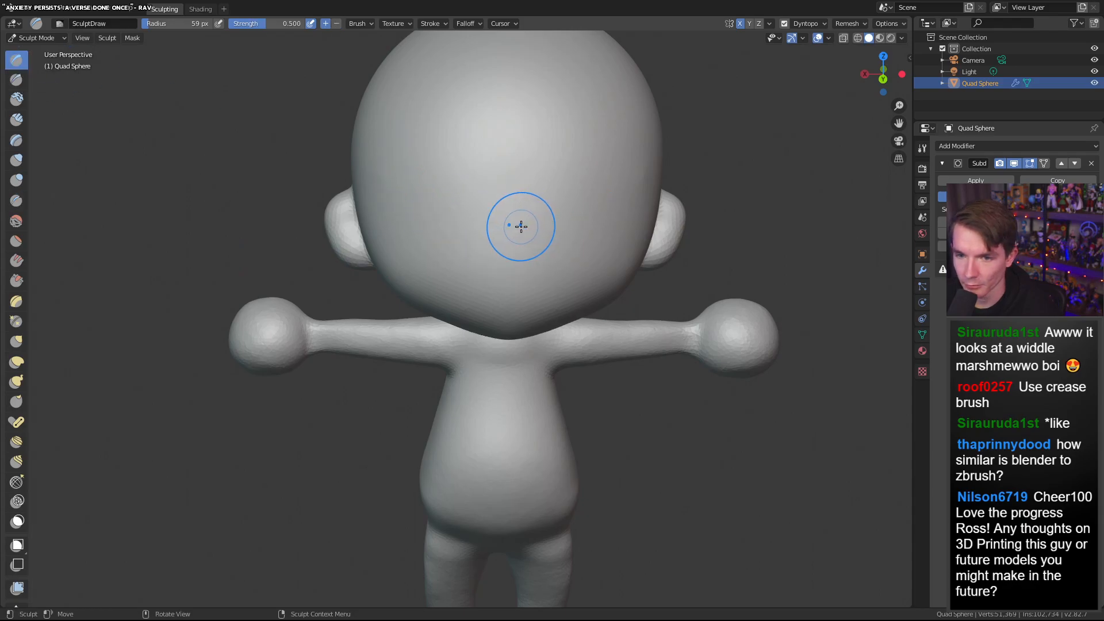
right_click(463, 248)
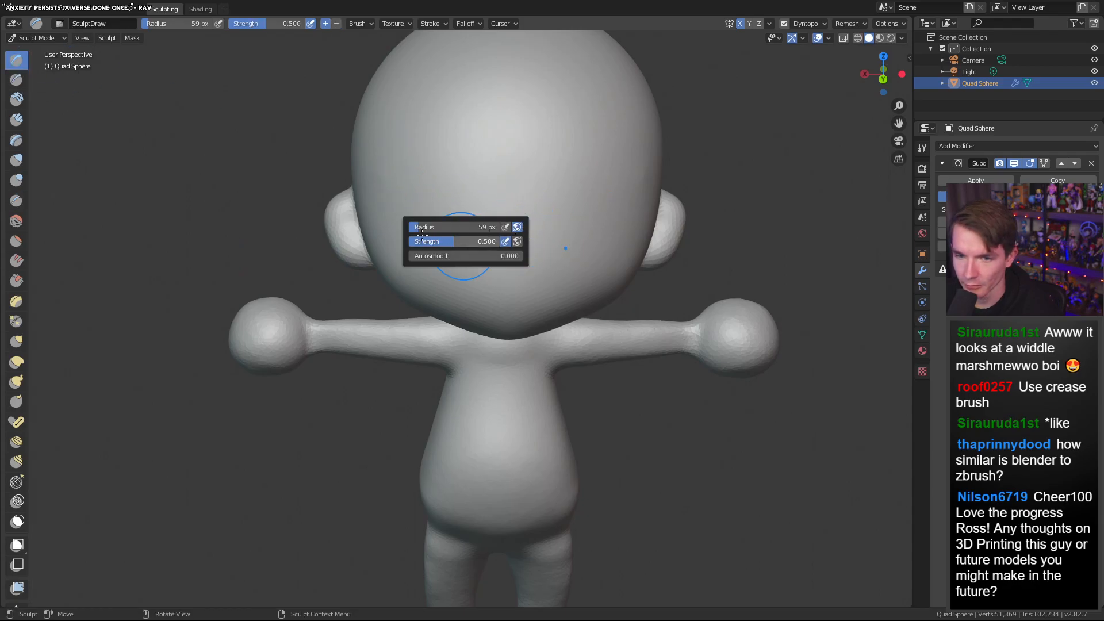
click(522, 182)
middle_drag(513, 230, 514, 220)
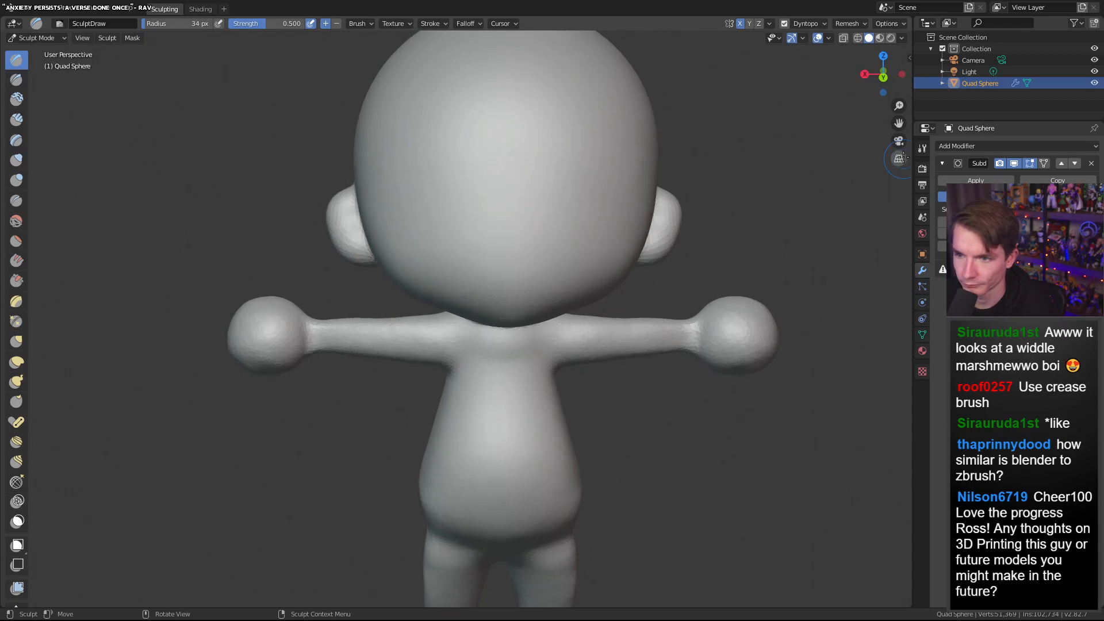
Align to the back orthographic view and build up a small raised nose in the middle of the face
click(884, 77)
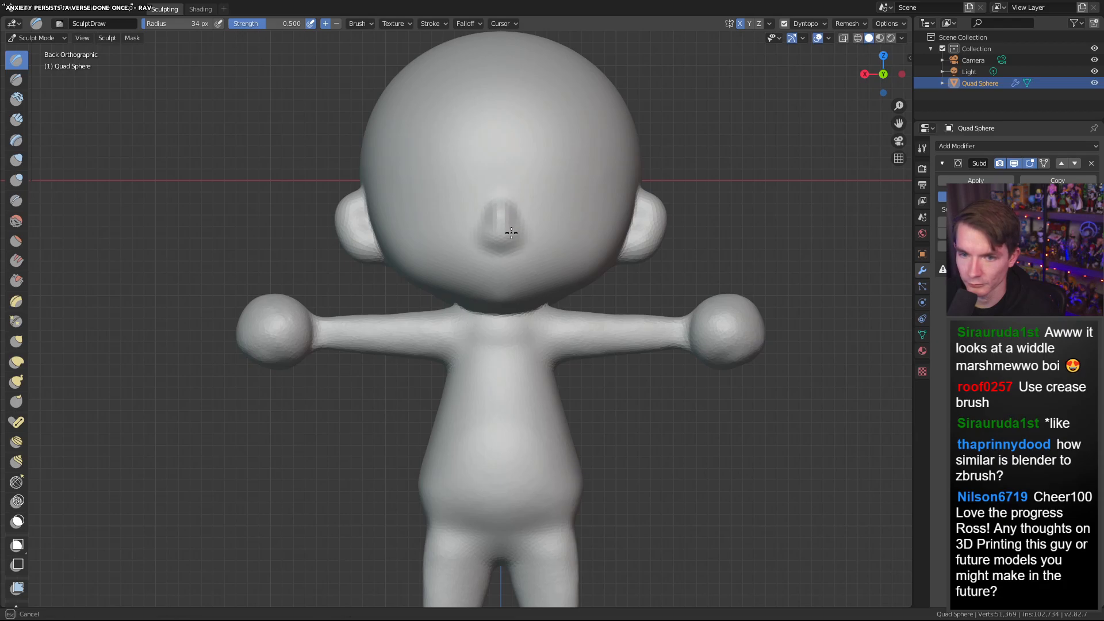
mouse_move(588, 212)
middle_down()
mouse_move(424, 202)
mouse_move(669, 202)
mouse_move(547, 204)
mouse_move(570, 192)
mouse_move(534, 213)
mouse_move(537, 199)
mouse_move(581, 184)
mouse_move(570, 182)
mouse_move(498, 199)
mouse_move(557, 189)
middle_up()
scroll(515, 209, down, 4)
scroll(534, 212, up, 3)
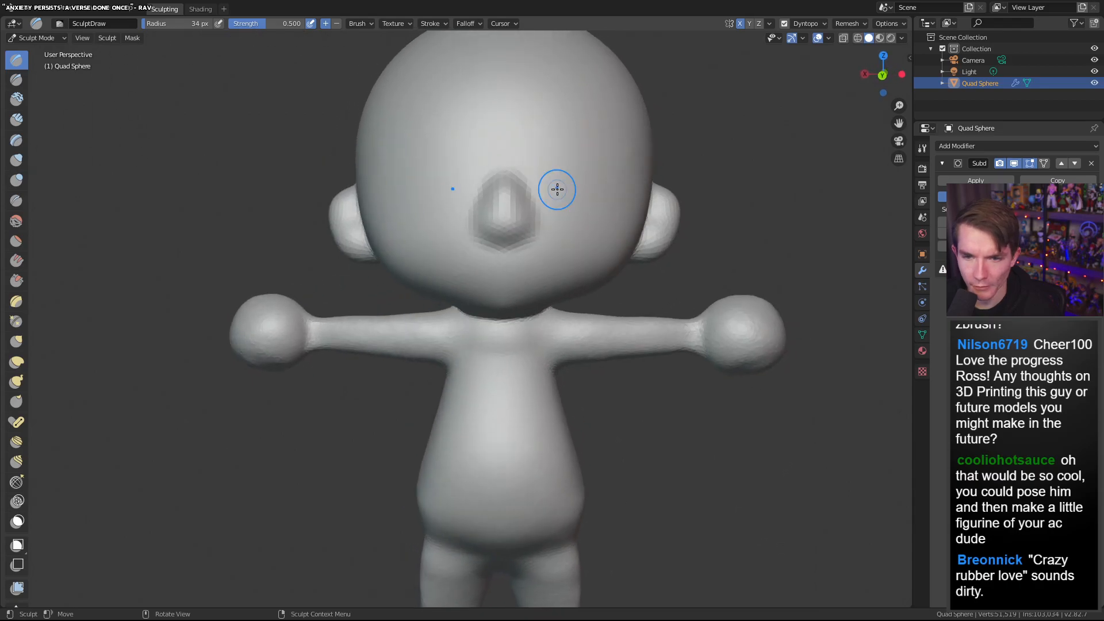
Switch to the Clay Strips brush at 34 px radius and 0.600 strength for reshaping the nose
click(16, 281)
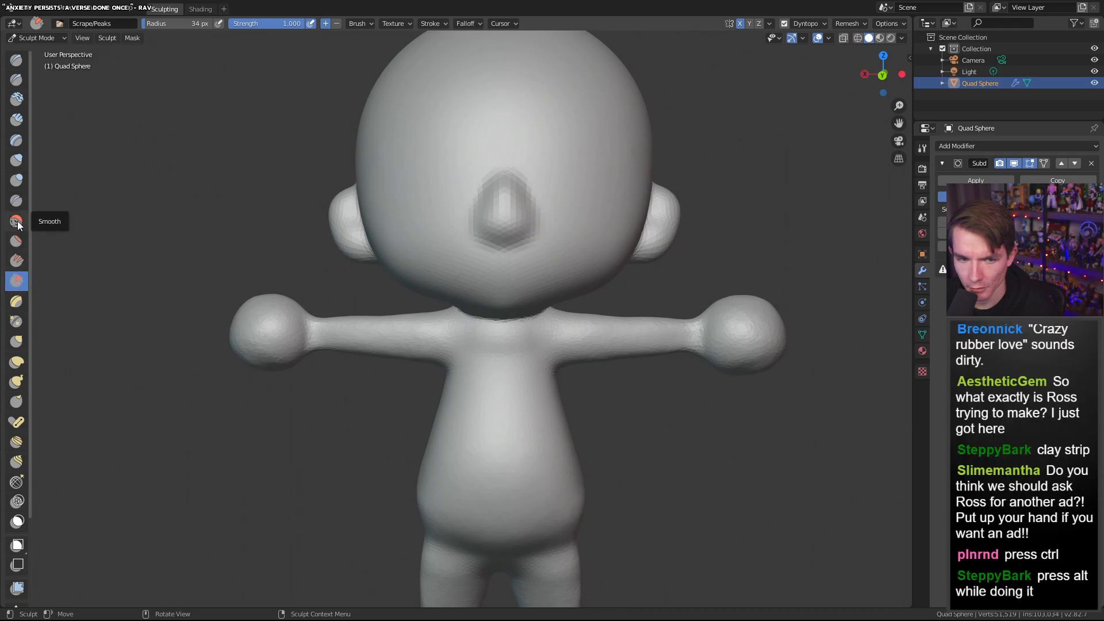
click(17, 119)
mouse_move(530, 203)
mouse_down()
mouse_move(535, 230)
mouse_move(567, 215)
mouse_up()
scroll(576, 196, up, 3)
mouse_move(585, 172)
middle_down()
mouse_move(559, 172)
mouse_move(557, 184)
middle_up()
Try an inverted stroke and several raised Clay Strips strokes over the nose, and undo them
ctrl+drag(428, 147, 431, 222)
key(ctrl+z)
mouse_move(414, 106)
mouse_down()
mouse_move(440, 210)
mouse_move(362, 253)
mouse_move(434, 227)
mouse_move(411, 121)
mouse_move(402, 158)
mouse_move(412, 237)
mouse_move(349, 224)
mouse_up()
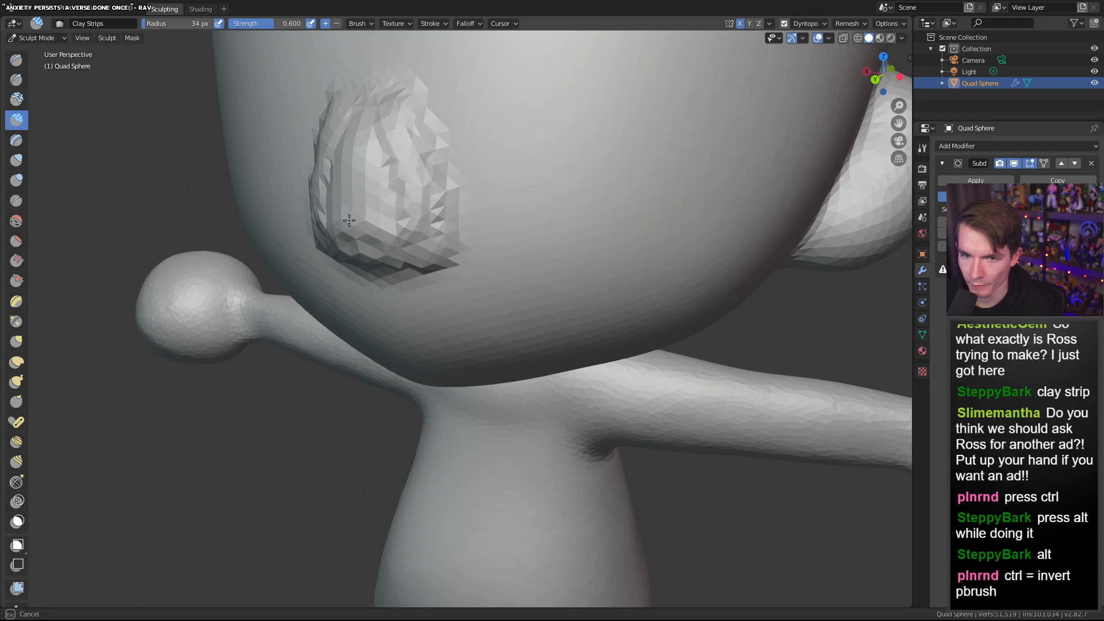
mouse_move(367, 113)
mouse_down()
mouse_move(380, 238)
mouse_move(341, 243)
mouse_up()
mouse_move(341, 243)
middle_down()
mouse_move(371, 209)
mouse_move(447, 179)
mouse_move(468, 187)
middle_up()
key(ctrl+z)
scroll(480, 169, down, 3)
scroll(469, 185, up, 2)
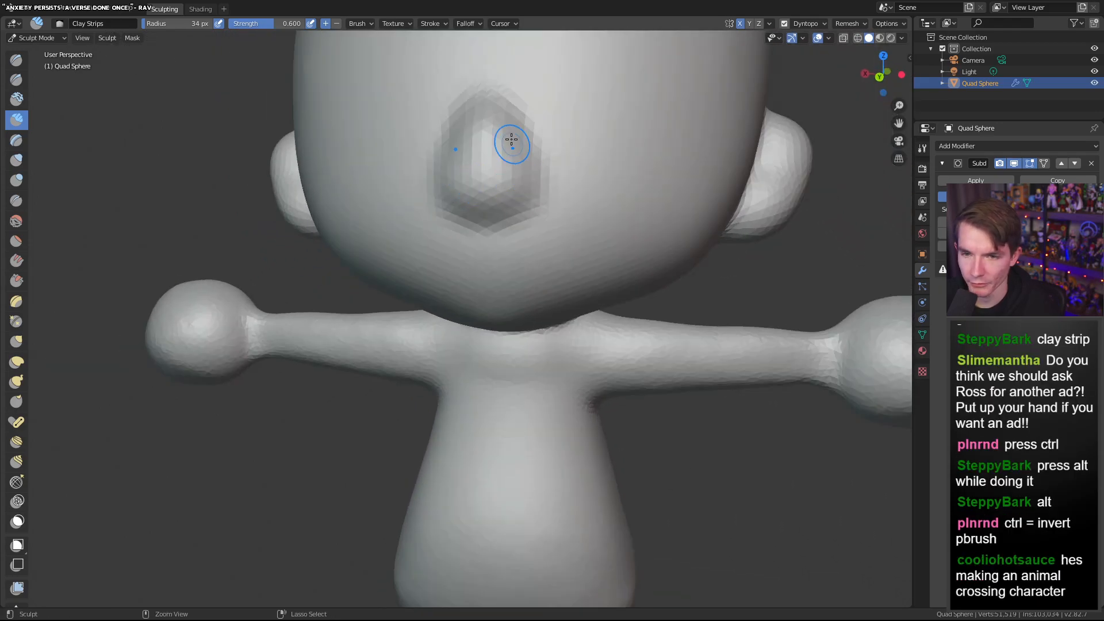
Carve a groove around the nose outline and beneath its base with inverted Clay Strips strokes
mouse_move(496, 93)
ctrl+mouse_down()
mouse_move(538, 196)
mouse_move(489, 230)
ctrl+mouse_up()
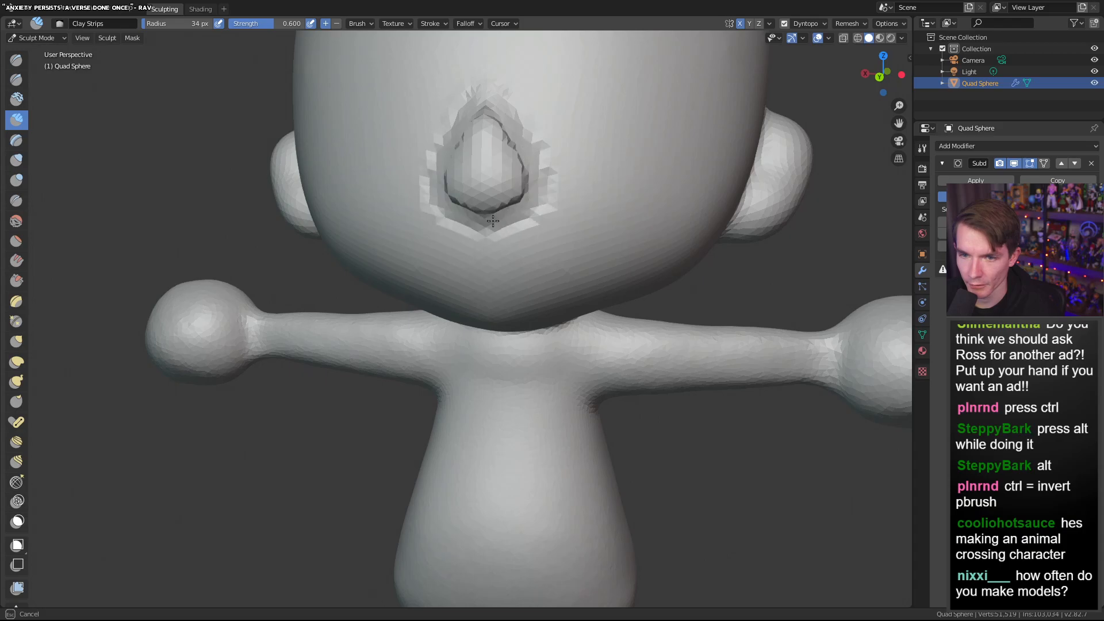
key(ctrl+z)
mouse_move(495, 95)
ctrl+mouse_down()
mouse_move(523, 155)
mouse_move(528, 207)
mouse_move(489, 232)
ctrl+mouse_up()
mouse_move(489, 231)
middle_down()
mouse_move(506, 209)
mouse_move(540, 202)
mouse_move(463, 219)
middle_up()
scroll(462, 219, down, 3)
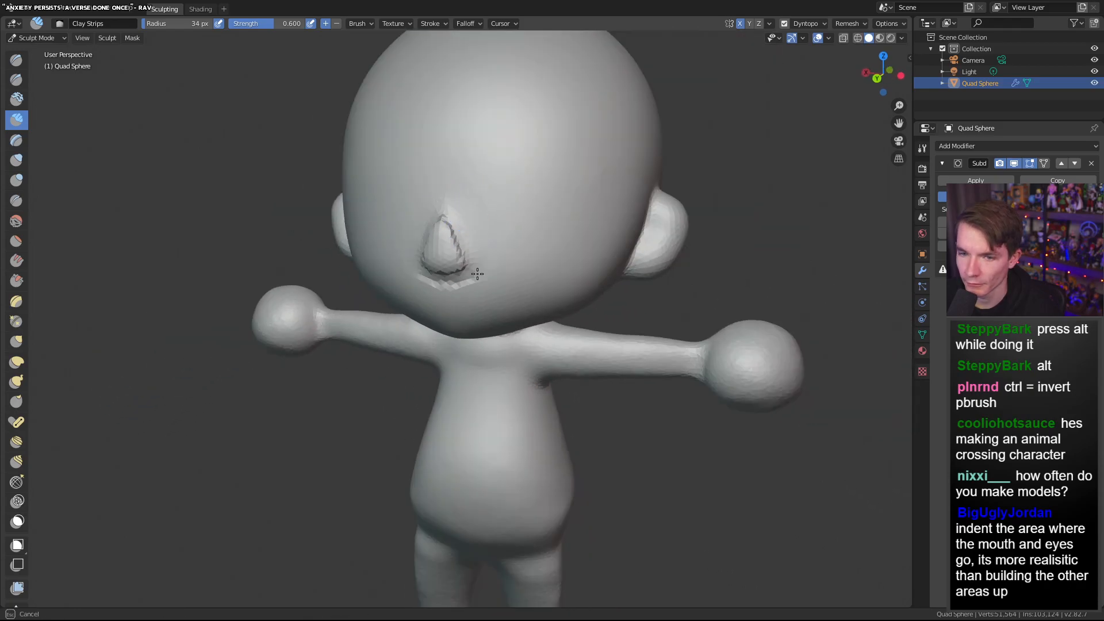
scroll(447, 291, up, 3)
middle_drag(468, 254, 499, 246)
ctrl+drag(475, 244, 562, 238)
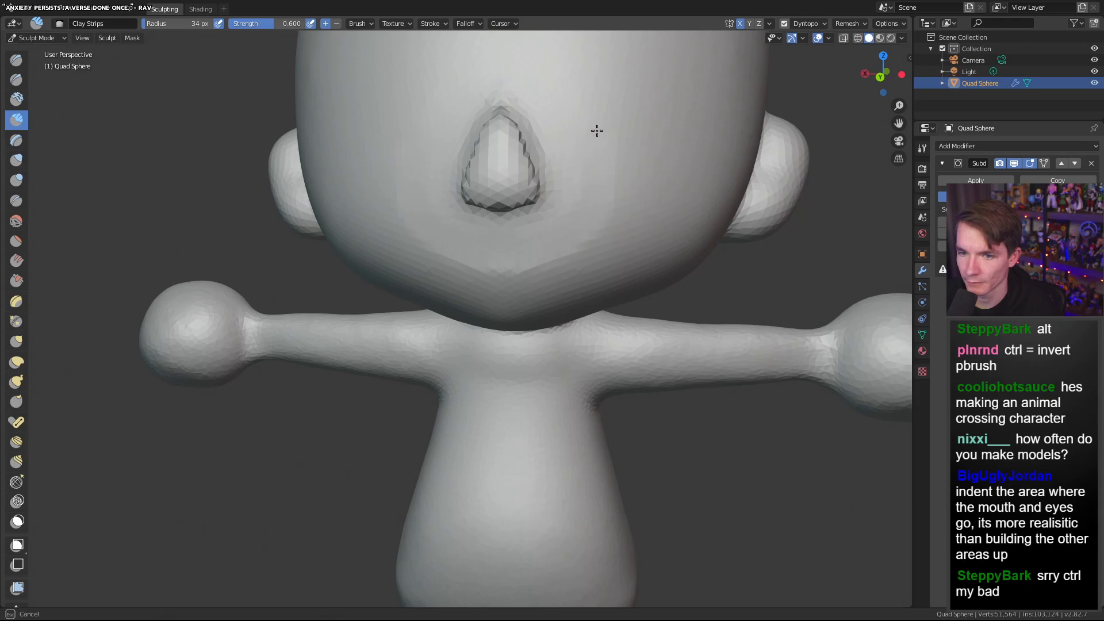
Refine the carved area beside and below the nose, and check its shape from both sides
scroll(606, 147, down, 4)
mouse_move(606, 148)
middle_down()
mouse_move(672, 165)
mouse_move(599, 167)
middle_up()
scroll(598, 167, up, 4)
drag(372, 87, 387, 104)
mouse_move(404, 153)
mouse_down()
mouse_move(394, 165)
mouse_move(429, 160)
mouse_up()
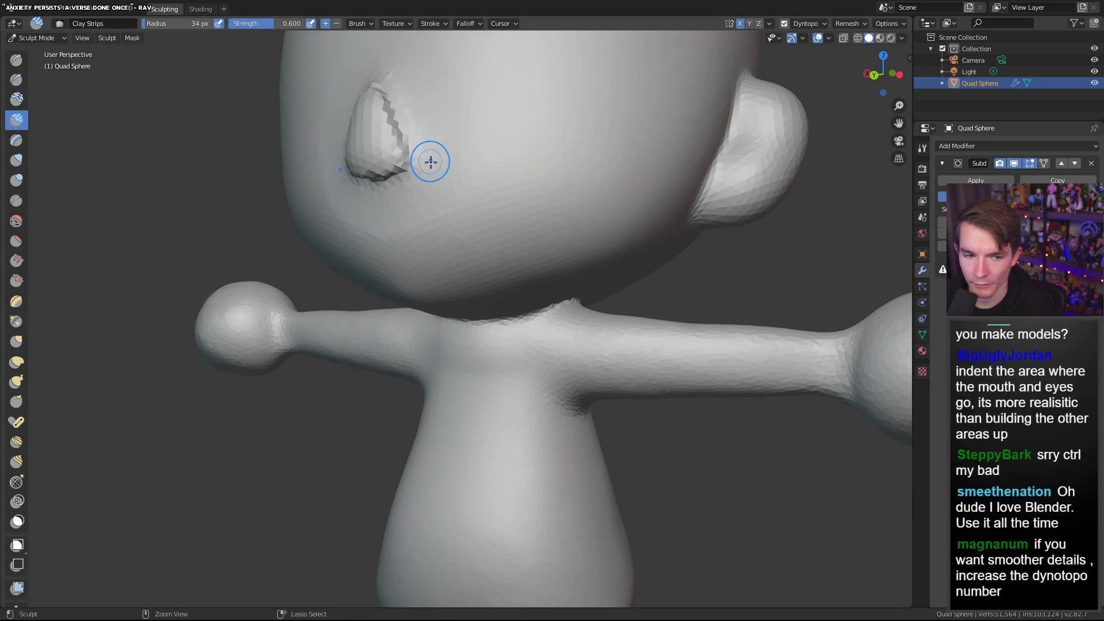
scroll(429, 161, down, 4)
mouse_move(520, 170)
middle_down()
mouse_move(578, 162)
mouse_move(547, 155)
middle_up()
scroll(535, 155, up, 5)
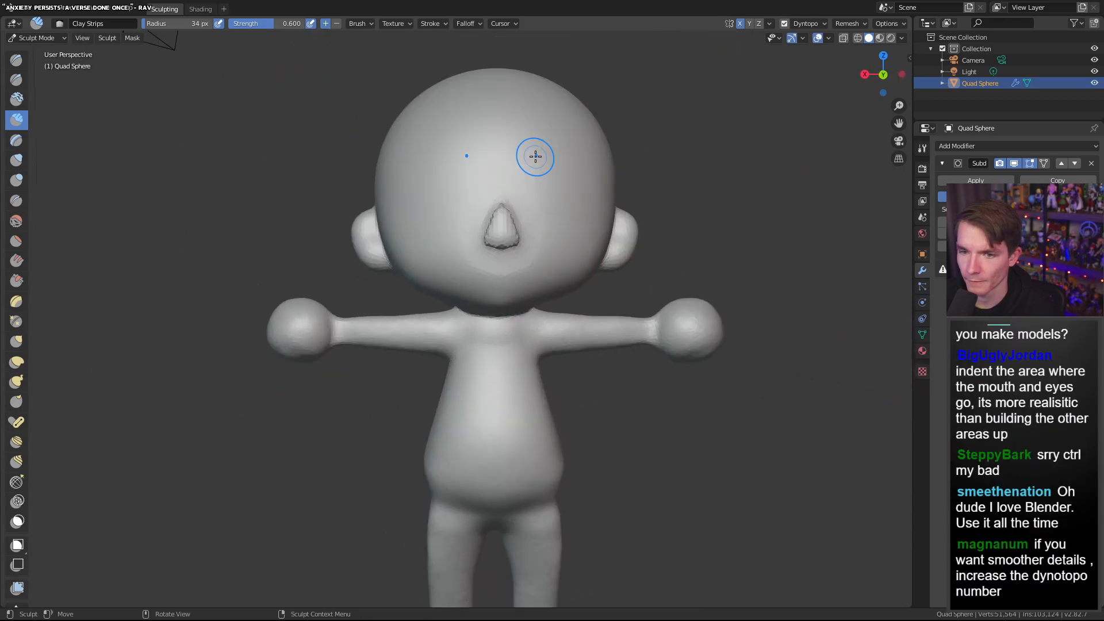
mouse_move(447, 260)
mouse_down()
mouse_move(431, 244)
mouse_move(535, 256)
mouse_move(464, 254)
mouse_up()
middle_drag(463, 254, 591, 208)
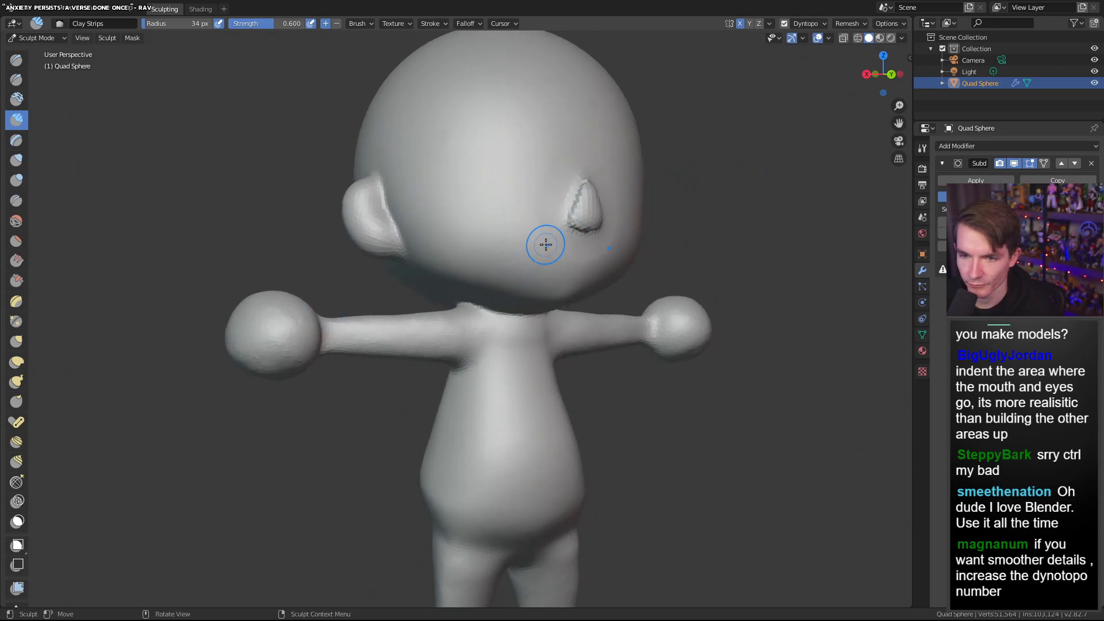
middle_drag(546, 245, 500, 257)
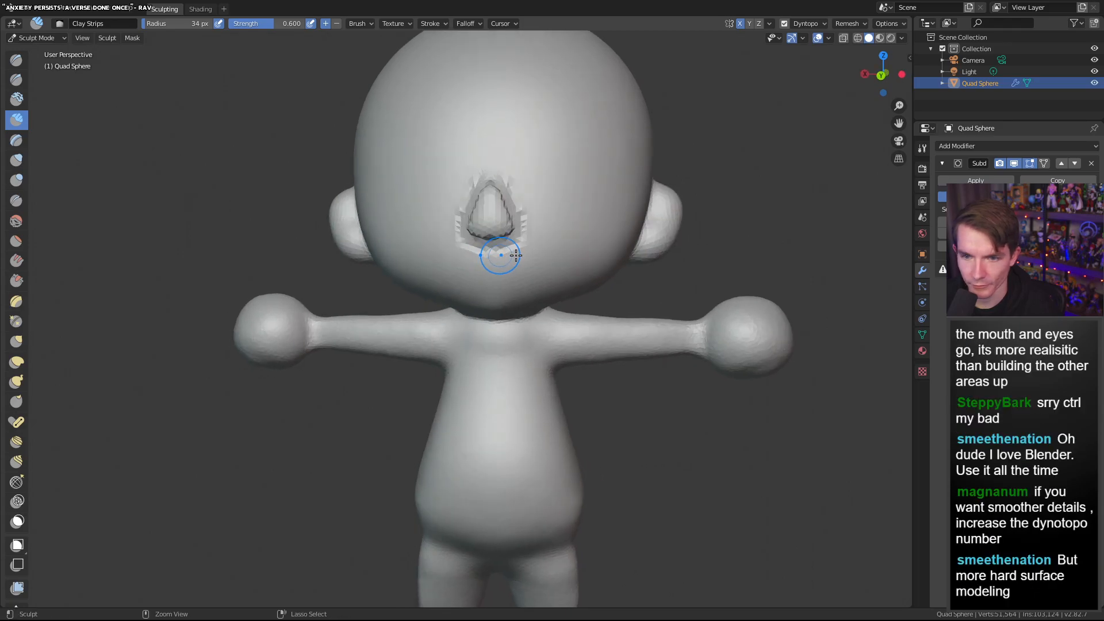
Undo the carving around the nose, back to the plain raised shape
key(ctrl+z)
scroll(534, 213, up, 2)
mouse_move(534, 207)
middle_down()
mouse_move(506, 192)
mouse_move(527, 210)
middle_up()
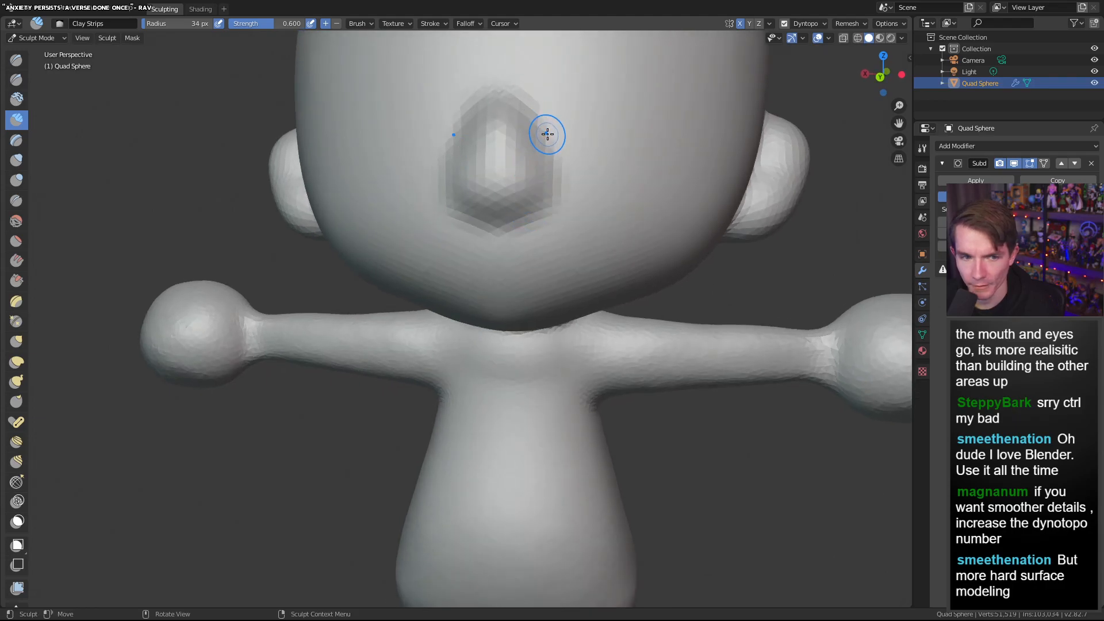
Layer Clay Strips strokes over the ridge and sides of the nose to build it up
mouse_move(527, 121)
mouse_down()
mouse_move(520, 112)
mouse_move(536, 179)
mouse_up()
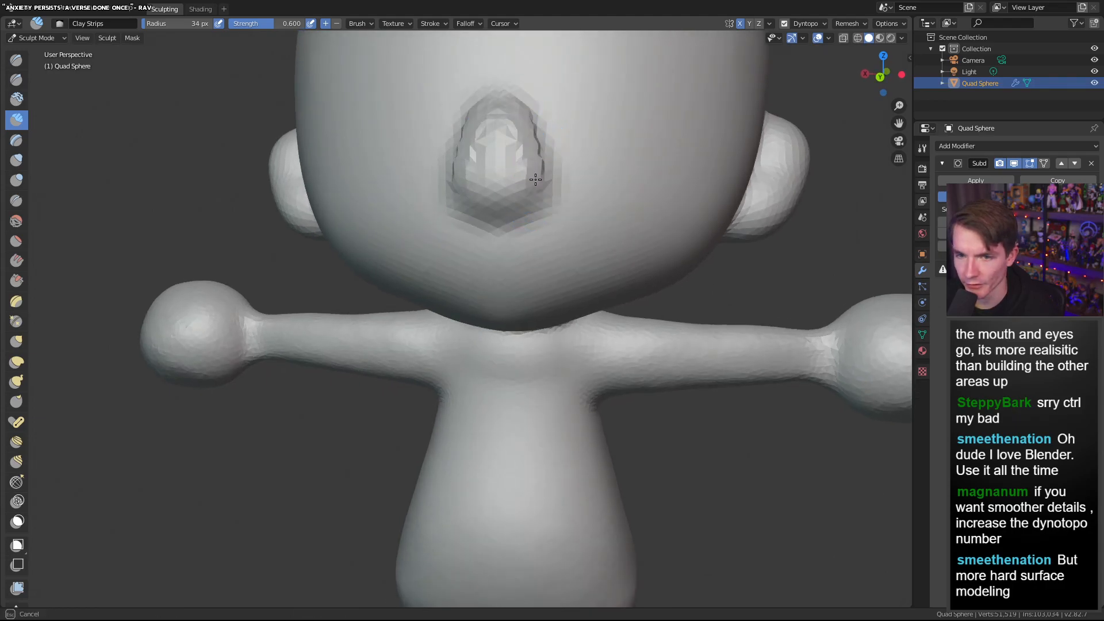
mouse_move(523, 104)
mouse_down()
mouse_move(544, 167)
mouse_move(535, 215)
mouse_move(486, 211)
mouse_up()
mouse_move(499, 124)
mouse_down()
mouse_move(526, 208)
mouse_move(519, 134)
mouse_move(501, 184)
mouse_up()
middle_drag(501, 184, 547, 180)
Rework the sides and base of the nose with further Clay Strips strokes to separate it from the face
mouse_move(631, 121)
mouse_down()
mouse_move(661, 107)
mouse_move(608, 184)
mouse_move(613, 224)
mouse_move(670, 225)
mouse_up()
middle_drag(670, 224, 668, 207)
mouse_move(608, 150)
mouse_down()
mouse_move(568, 151)
mouse_move(564, 116)
mouse_move(517, 164)
mouse_move(496, 224)
mouse_move(598, 232)
mouse_up()
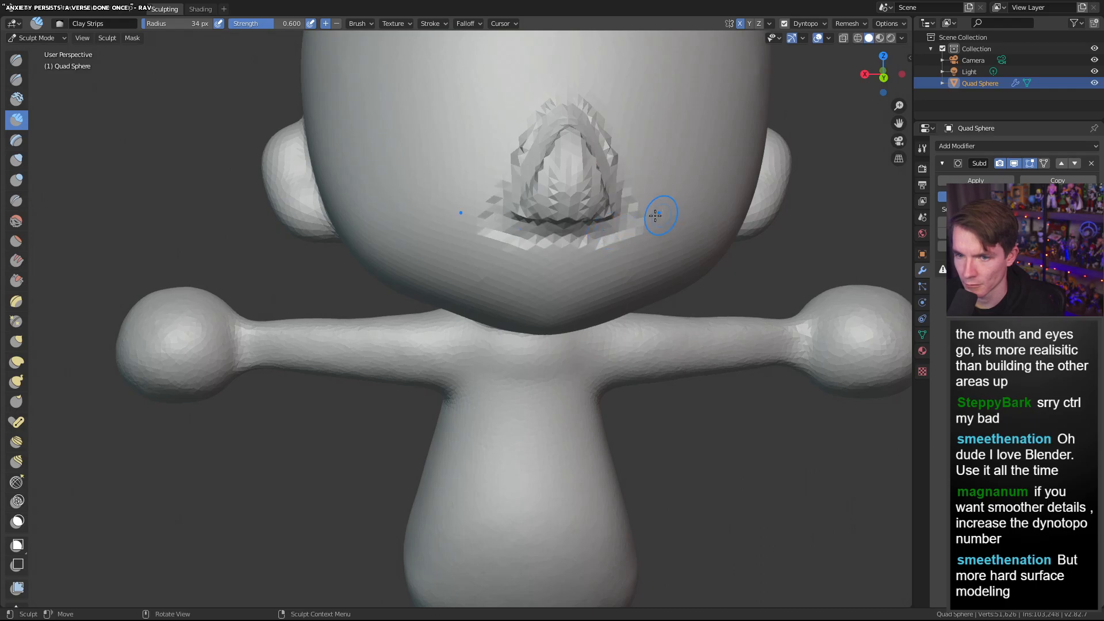
middle_drag(660, 214, 529, 148)
mouse_move(466, 115)
mouse_down()
mouse_move(509, 216)
mouse_move(483, 242)
mouse_move(456, 247)
mouse_move(488, 233)
mouse_up()
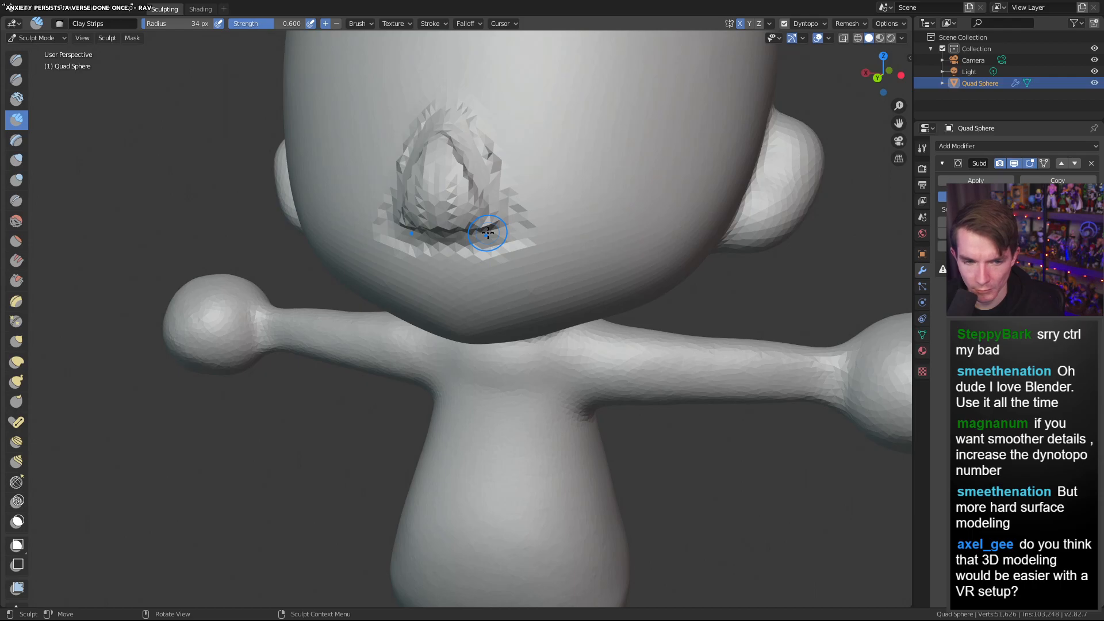
Undo all the nose strokes to return to the smooth, featureless face
scroll(538, 230, down, 5)
mouse_move(466, 222)
middle_down()
mouse_move(567, 215)
mouse_move(508, 199)
middle_up()
scroll(507, 199, up, 2)
key(ctrl+z)
key(ctrl+z)
key(ctrl+z)
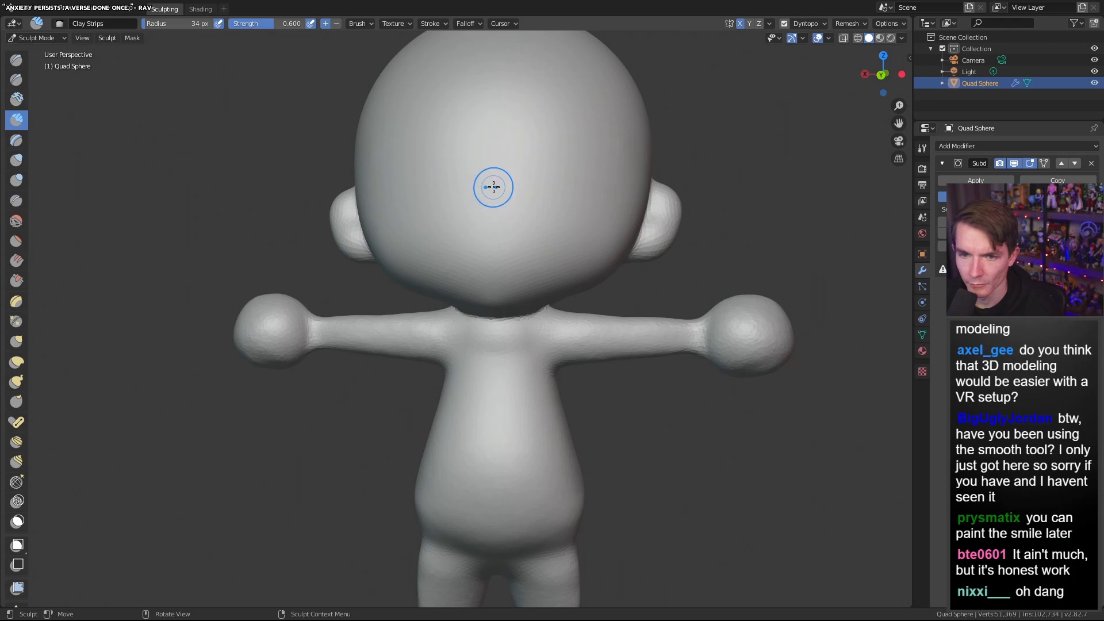
Try single Clay Strips strokes down the middle of the face as a nose, undoing each one
scroll(494, 188, up, 2)
mouse_move(479, 156)
middle_down()
mouse_move(473, 182)
mouse_move(481, 168)
middle_up()
drag(513, 133, 473, 211)
key(ctrl+z)
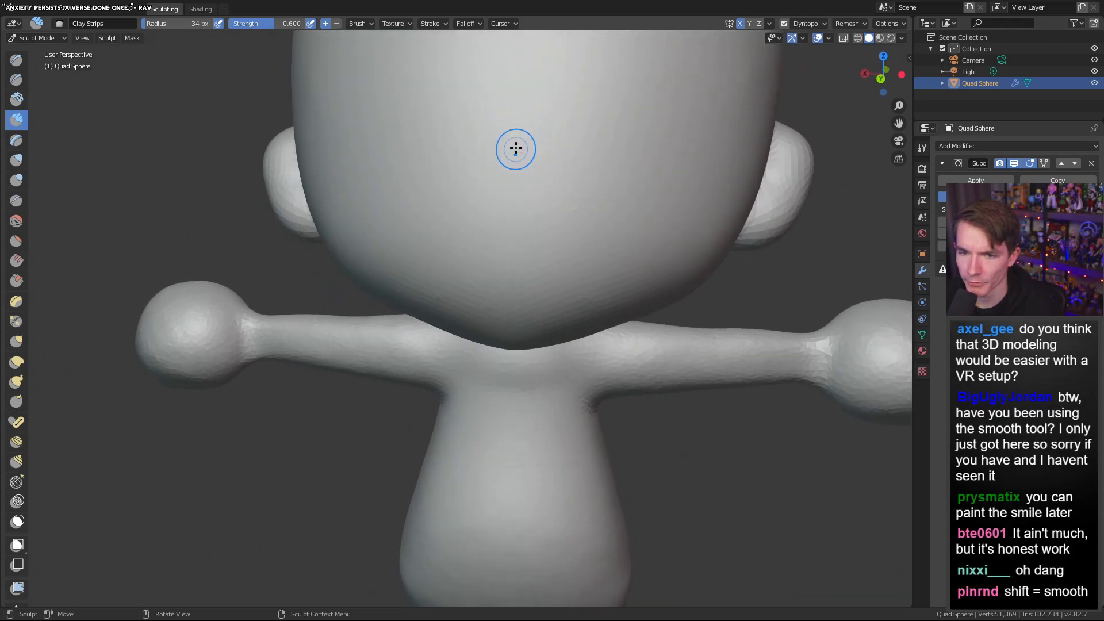
click(882, 76)
drag(522, 146, 558, 204)
key(ctrl+z)
Build a triangular nose with a wide base in the middle of the face using mirrored Clay Strips strokes
drag(523, 145, 495, 202)
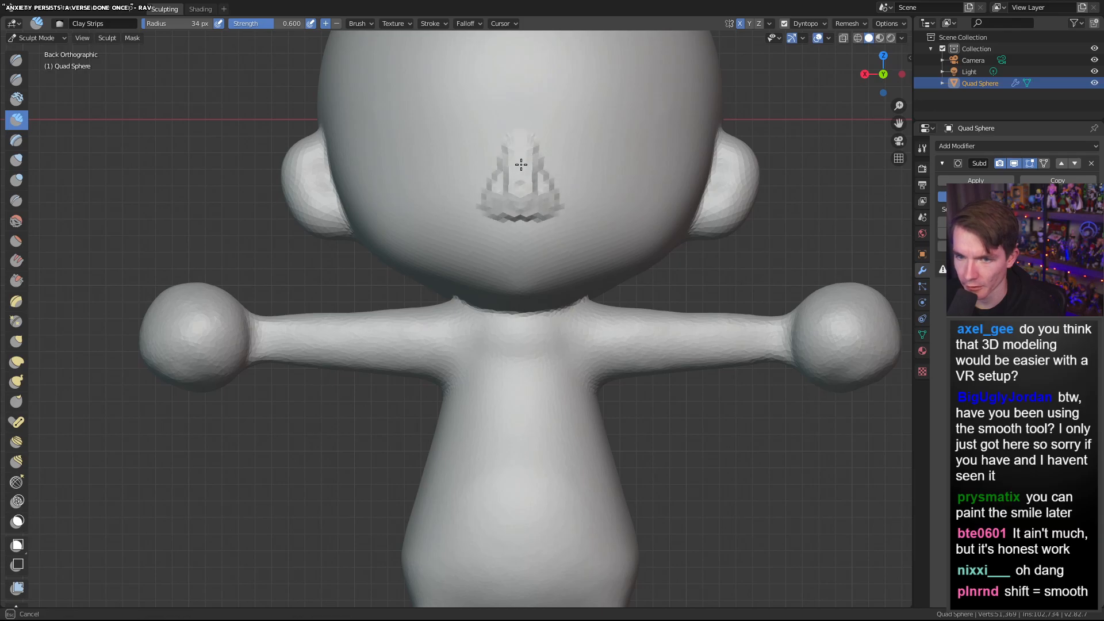
drag(518, 162, 519, 181)
middle_drag(520, 183, 523, 216)
drag(560, 146, 482, 242)
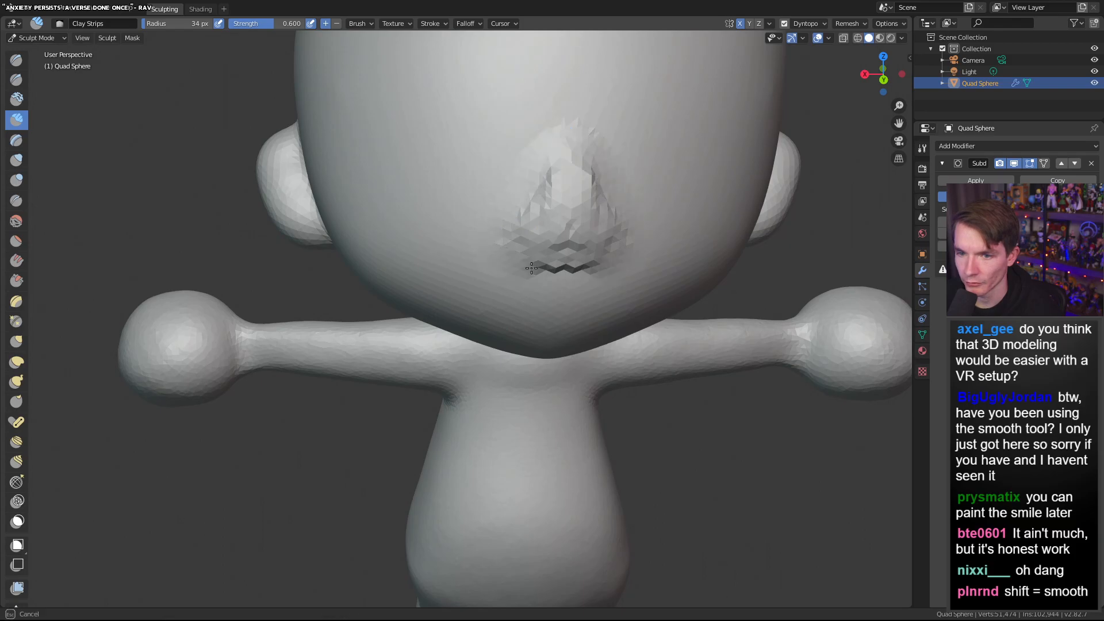
drag(532, 269, 618, 238)
drag(567, 168, 573, 160)
Raise the bridge and flanks of the nose with further Clay Strips strokes, working from the front and side
mouse_move(575, 150)
middle_down()
mouse_move(562, 175)
mouse_move(426, 143)
middle_up()
mouse_move(426, 143)
mouse_down()
mouse_move(391, 226)
mouse_move(369, 192)
mouse_up()
middle_drag(433, 179, 499, 178)
scroll(500, 179, down, 5)
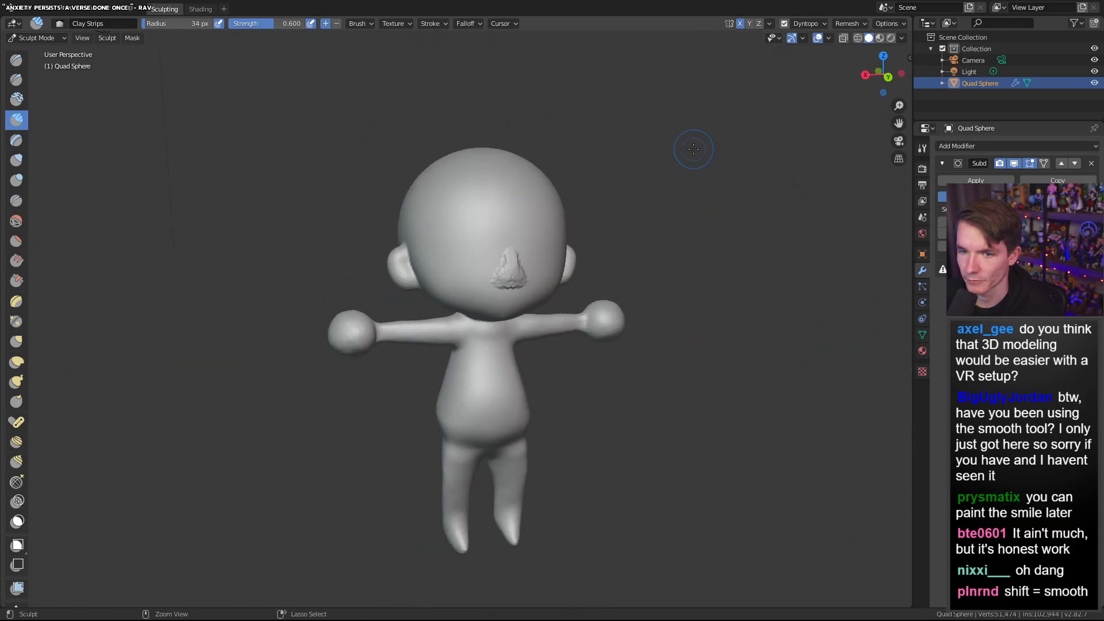
ctrl+middle_drag(663, 237, 562, 204)
mouse_move(516, 160)
mouse_down()
mouse_move(494, 206)
mouse_move(498, 182)
mouse_up()
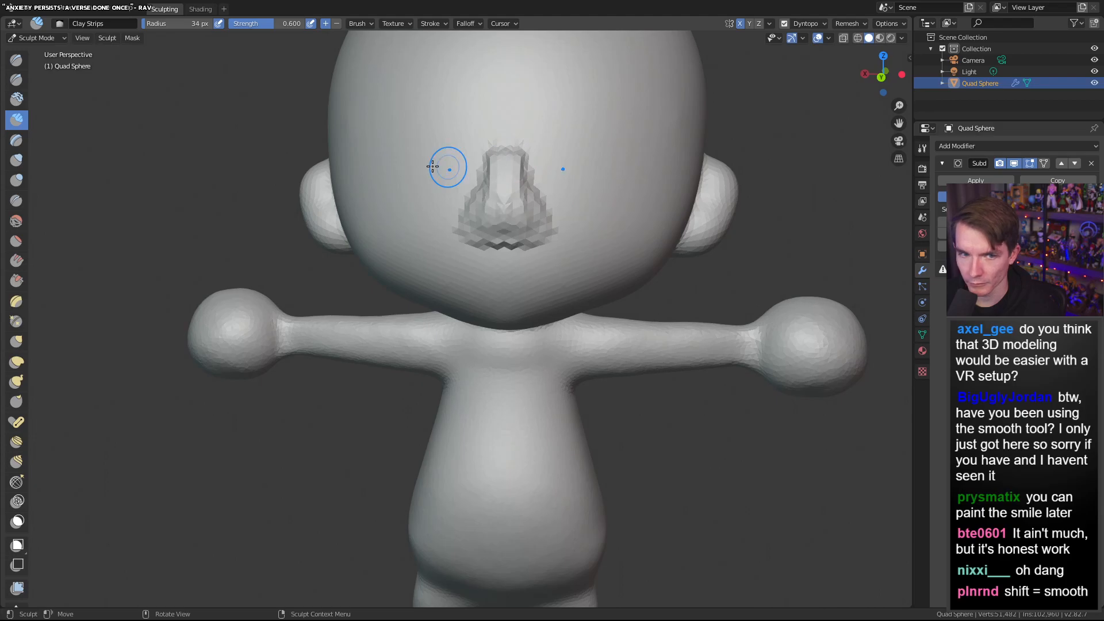
click(15, 119)
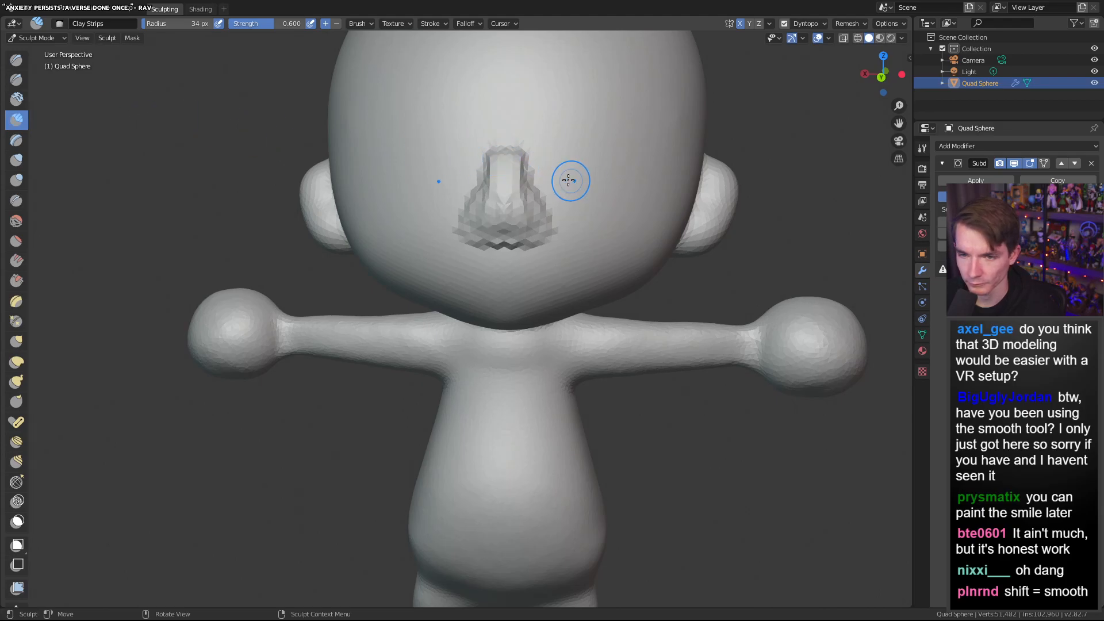
mouse_move(517, 167)
mouse_down()
mouse_move(535, 222)
mouse_move(509, 233)
mouse_move(505, 185)
mouse_up()
mouse_move(505, 185)
middle_down()
mouse_move(570, 198)
mouse_move(609, 174)
mouse_move(547, 197)
mouse_move(460, 198)
middle_up()
scroll(547, 198, up, 4)
mouse_move(251, 71)
mouse_down()
mouse_move(288, 155)
mouse_move(302, 225)
mouse_up()
Try carving into the nose with an inverted Clay Strips stroke and undo it
mouse_move(302, 225)
middle_down()
mouse_move(351, 150)
mouse_move(419, 99)
mouse_move(706, 99)
middle_up()
shift+middle_drag(904, 121, 851, 357)
middle_drag(690, 242, 653, 150)
ctrl+drag(434, 151, 525, 147)
mouse_move(545, 143)
middle_down()
mouse_move(550, 199)
mouse_move(544, 180)
middle_up()
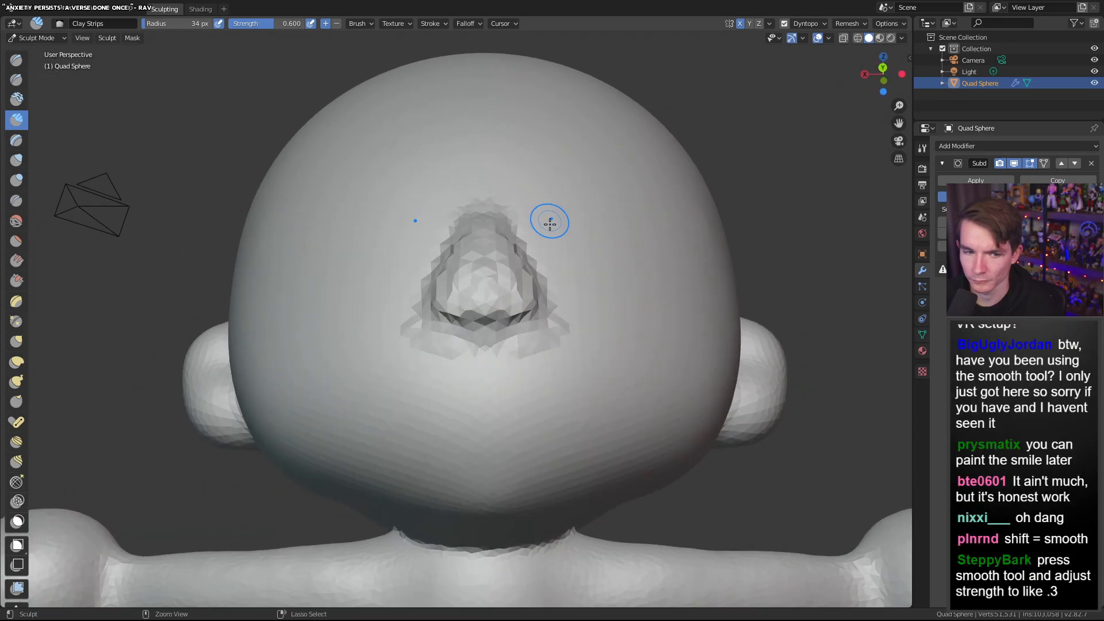
key(ctrl+z)
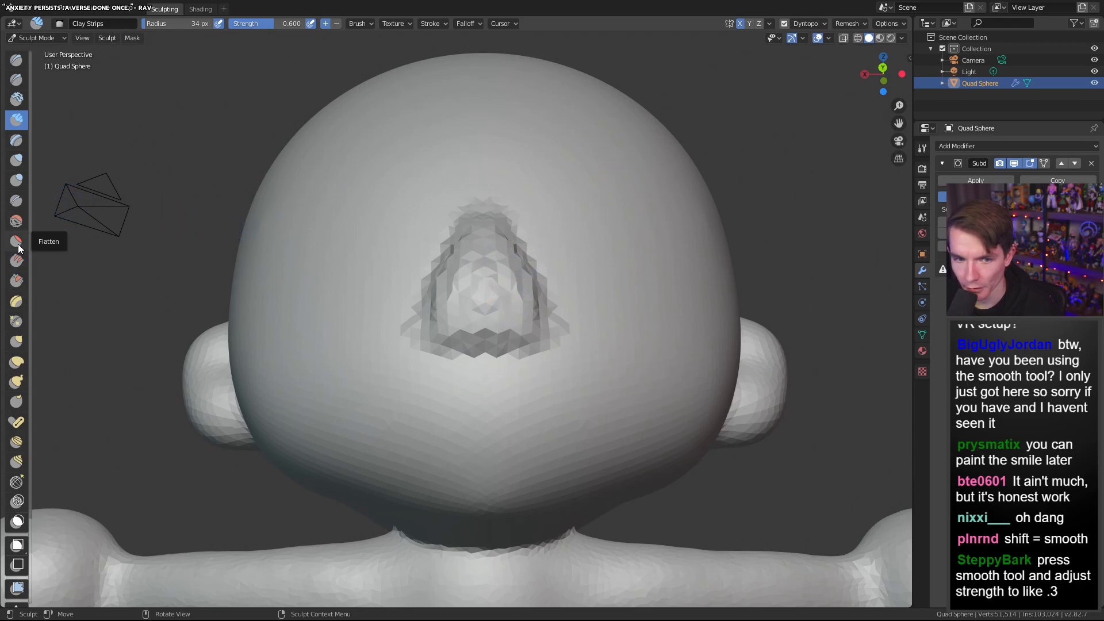
Smooth the ridge, base and sides of the nose with the Smooth brush at strength 0.307
click(16, 221)
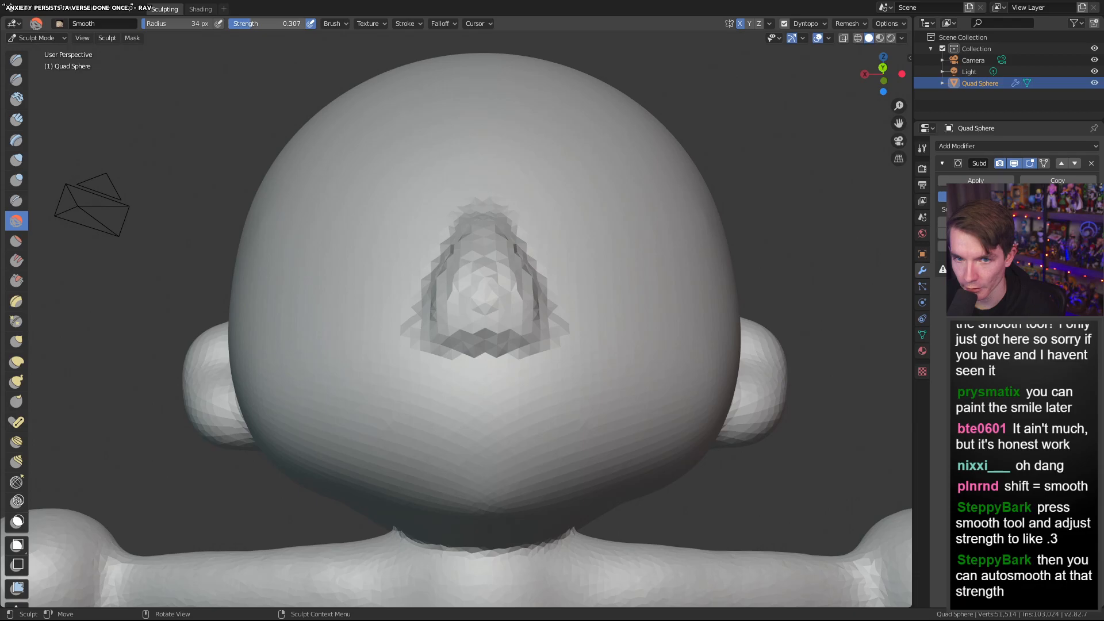
mouse_move(475, 253)
mouse_down()
mouse_move(463, 316)
mouse_move(457, 242)
mouse_move(443, 331)
mouse_move(485, 347)
mouse_up()
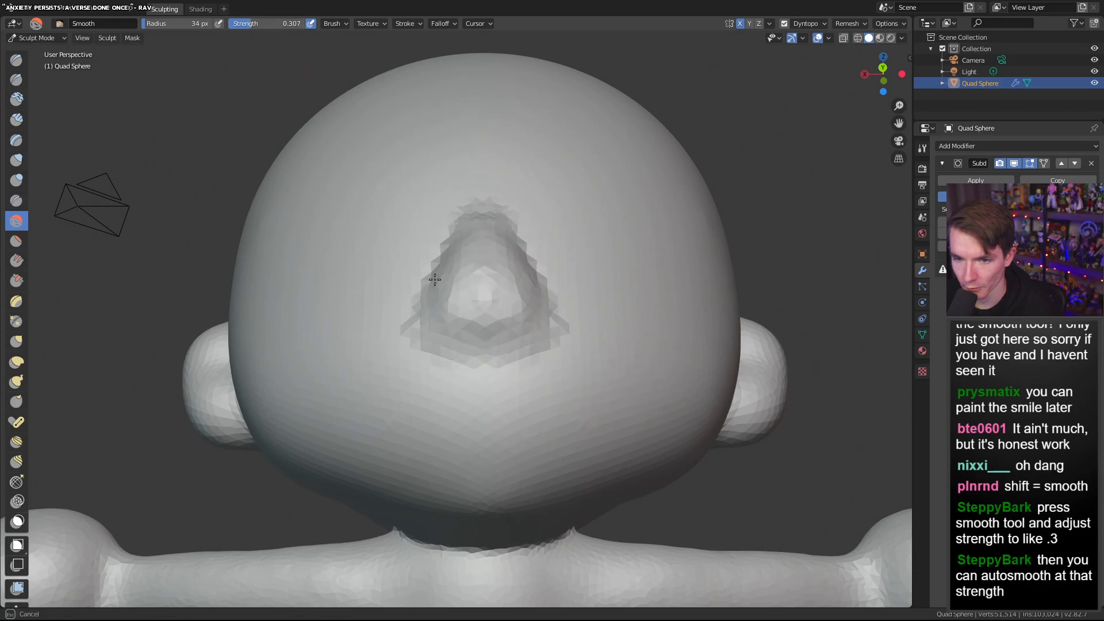
drag(555, 336, 479, 357)
middle_drag(601, 364, 560, 390)
drag(330, 324, 309, 362)
drag(332, 420, 333, 302)
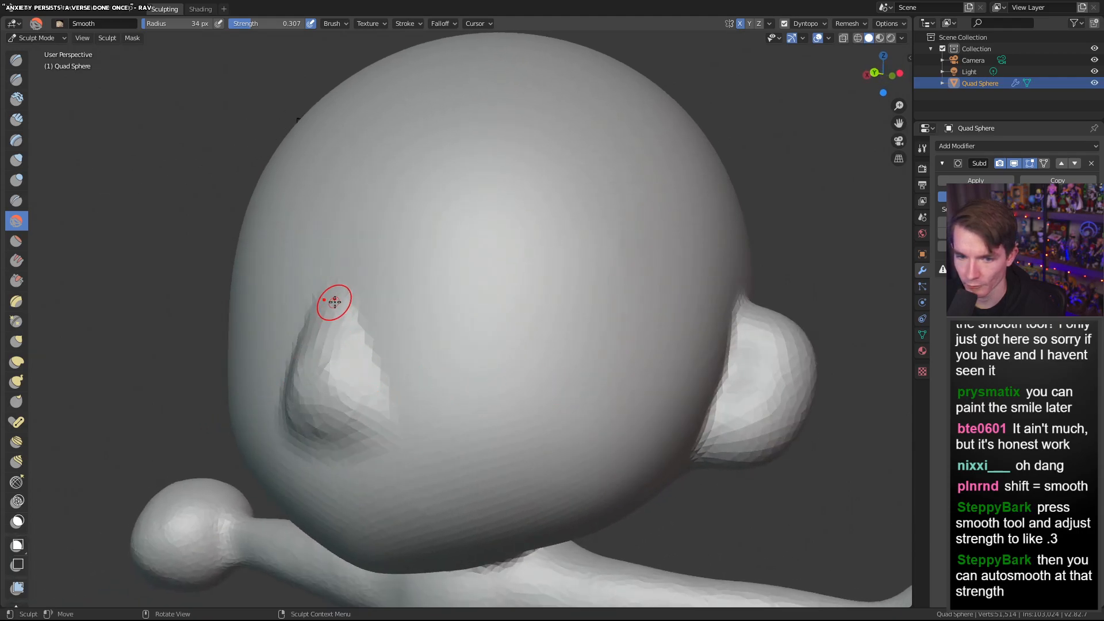
middle_drag(333, 301, 409, 281)
drag(540, 254, 520, 273)
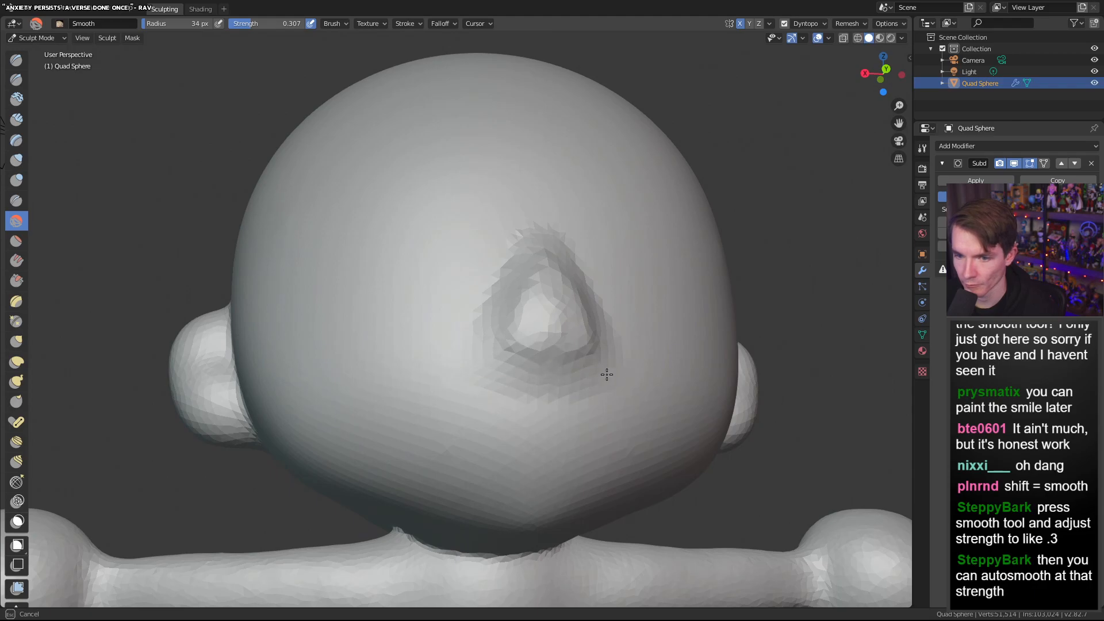
Blend the area beneath the nose and its bridge into the face with more Smooth strokes
middle_drag(626, 249, 597, 274)
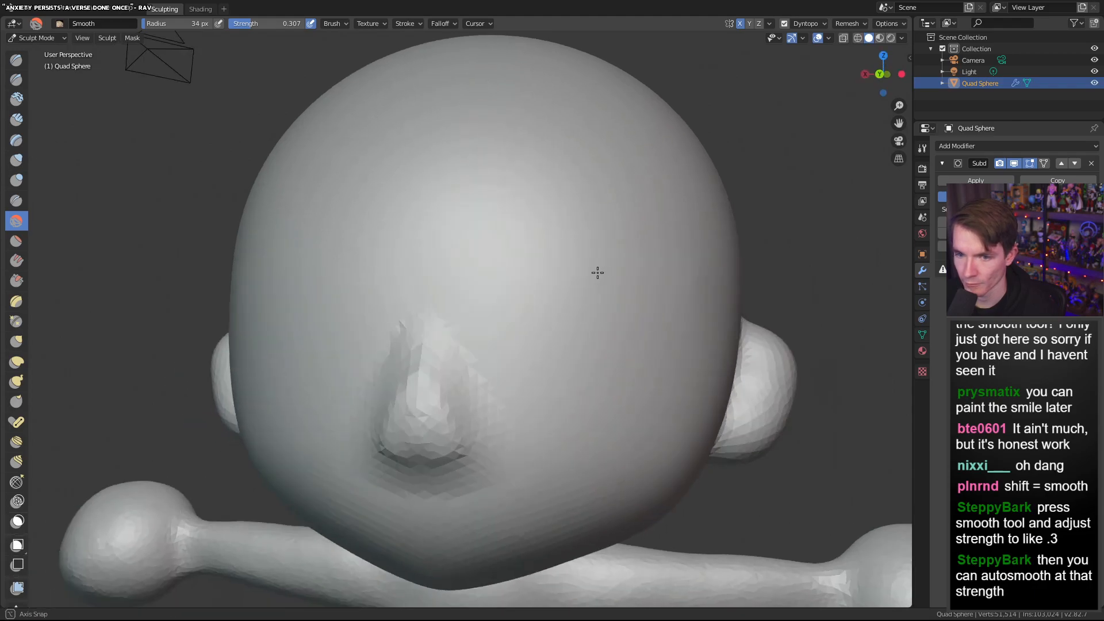
scroll(599, 273, down, 4)
middle_drag(628, 239, 651, 221)
scroll(510, 308, up, 3)
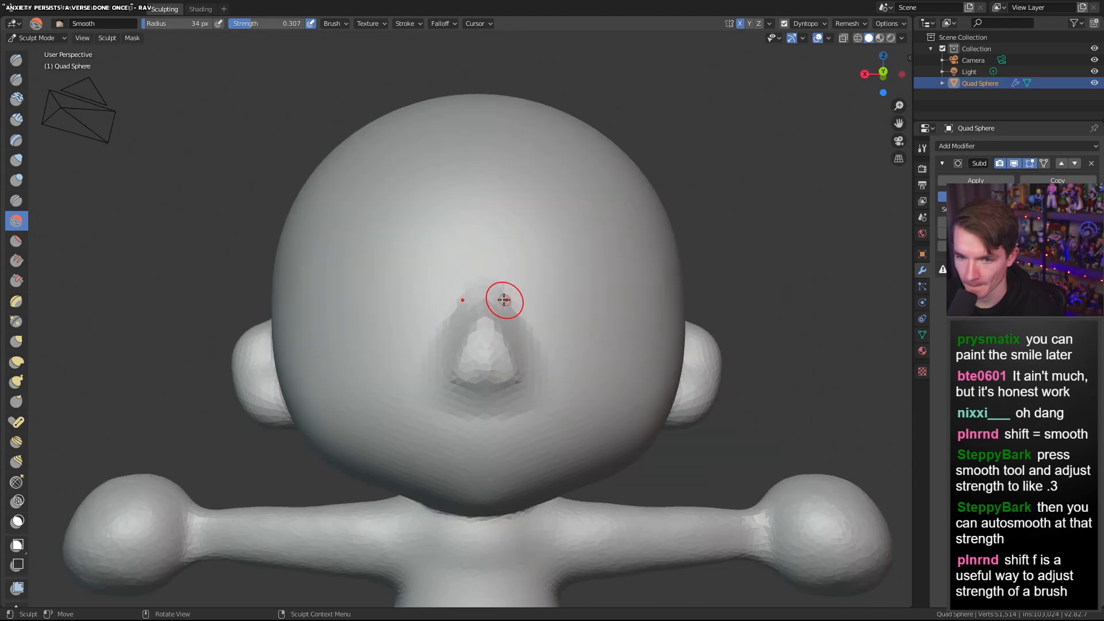
drag(515, 439, 403, 437)
drag(496, 329, 520, 333)
mouse_move(565, 287)
middle_down()
mouse_move(672, 300)
mouse_move(624, 288)
mouse_move(538, 307)
mouse_move(593, 267)
middle_up()
scroll(624, 288, down, 3)
scroll(538, 307, down, 4)
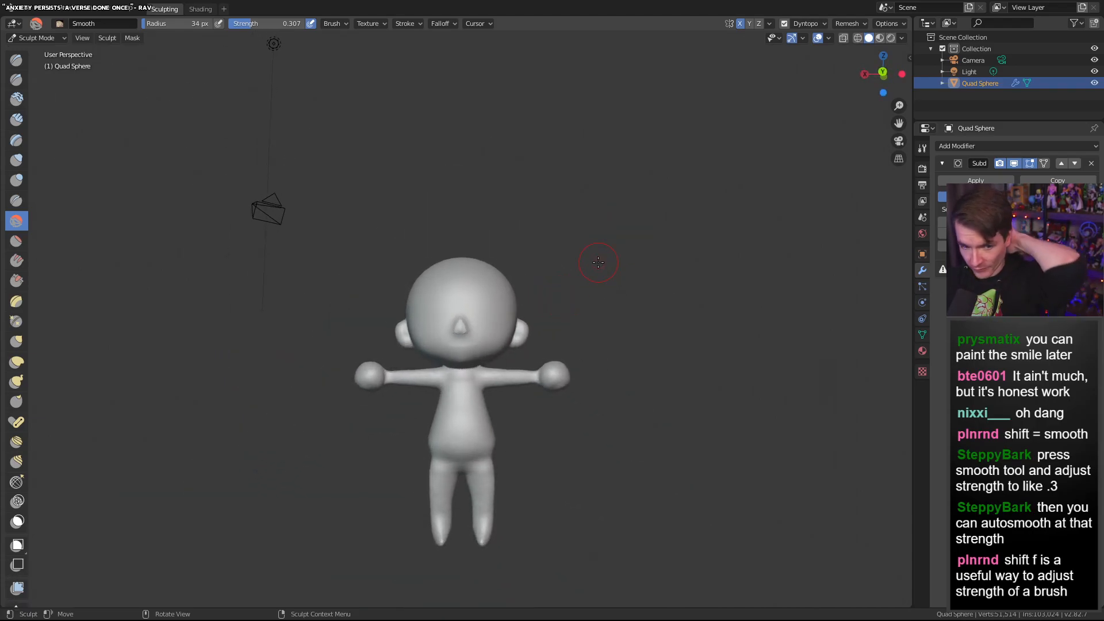
Try a mirrored Draw brush stroke across the upper forehead and undo it
scroll(578, 230, up, 4)
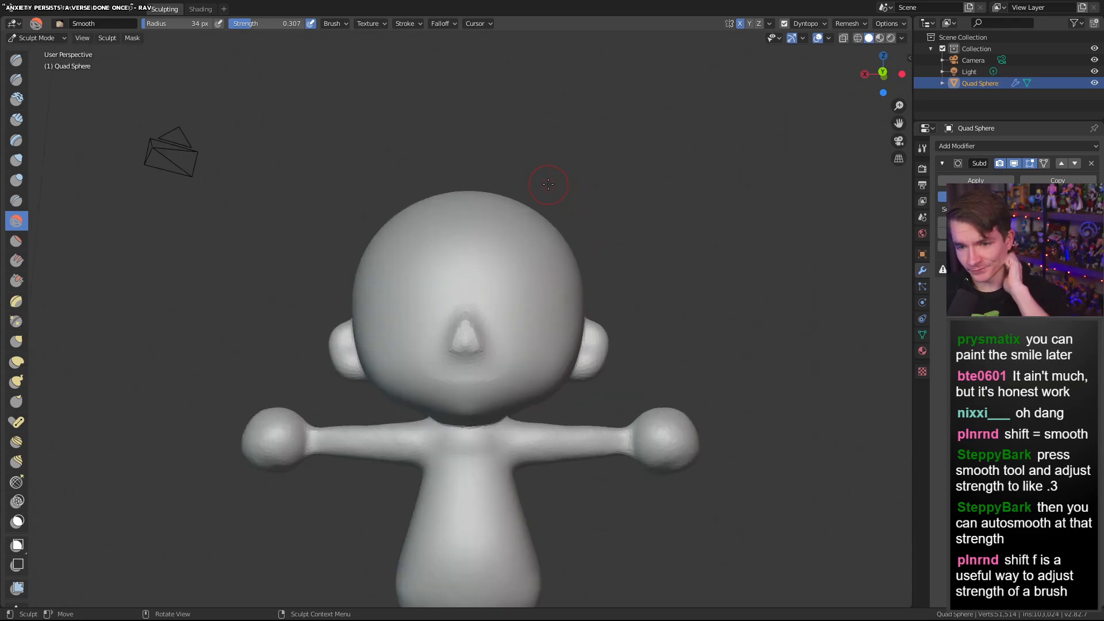
middle_drag(535, 175, 483, 167)
scroll(504, 214, up, 2)
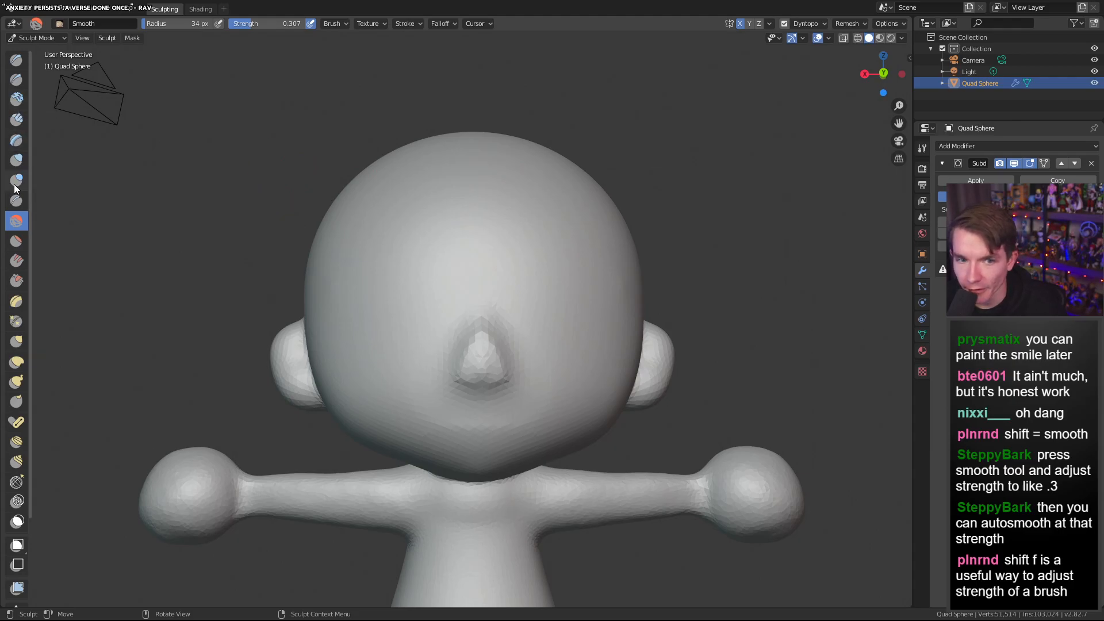
click(17, 60)
drag(407, 203, 350, 189)
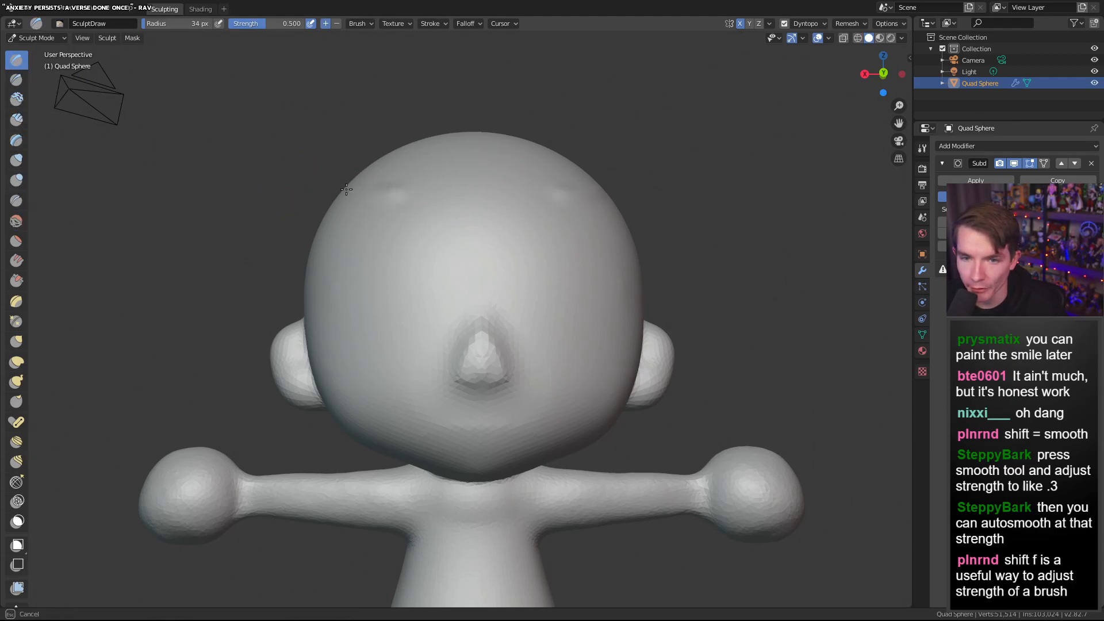
key(ctrl+z)
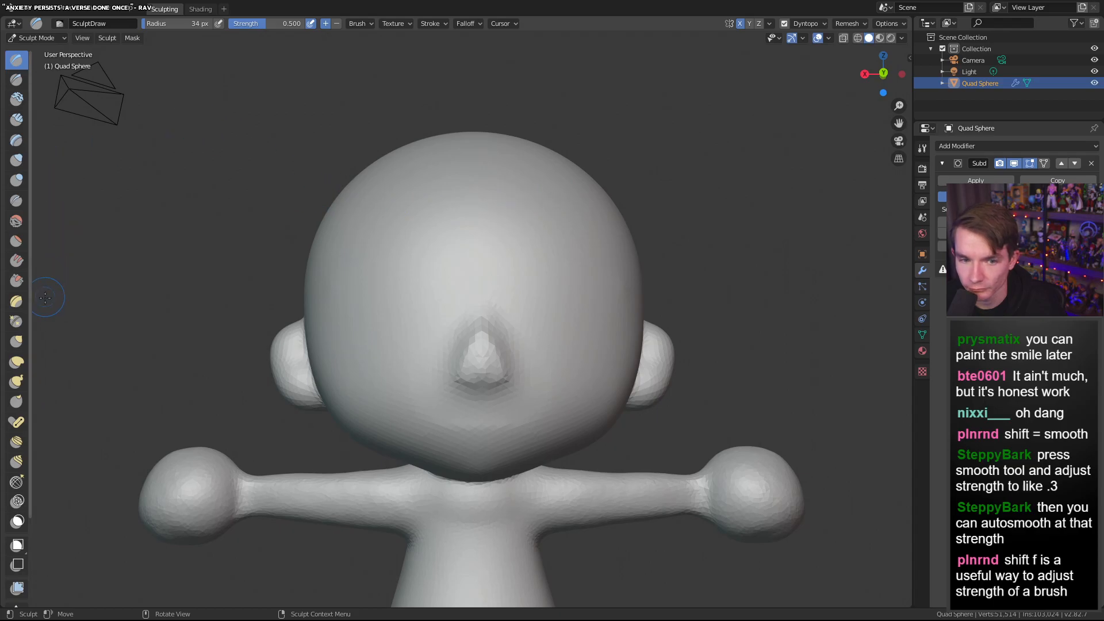
Try pulling the upper forehead outward with the Snake Hook brush in the back orthographic view and undo it
click(16, 382)
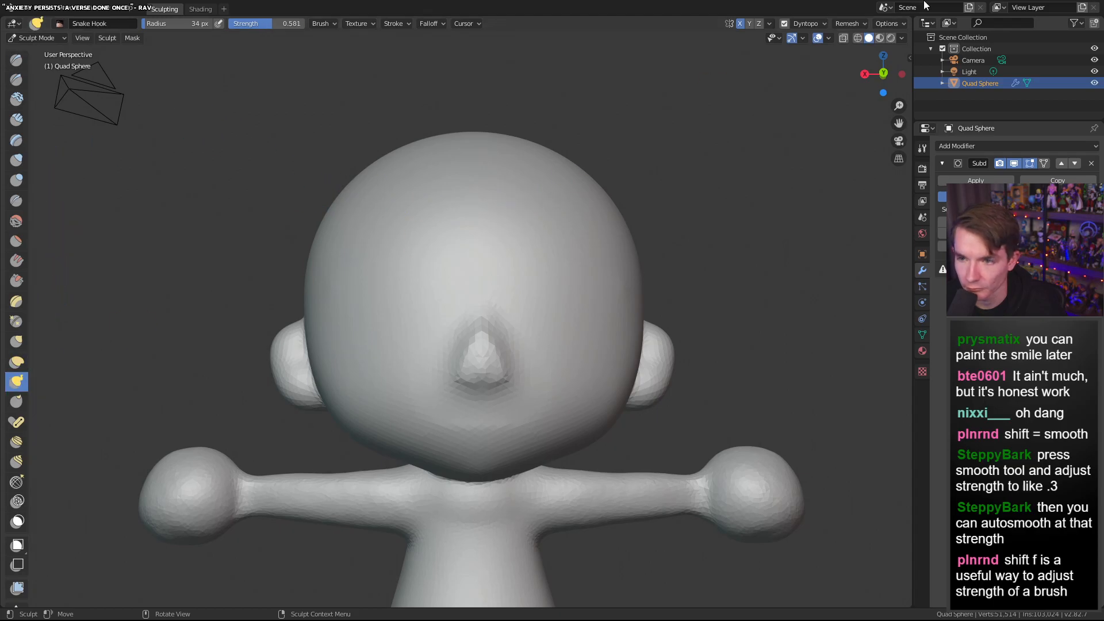
click(884, 71)
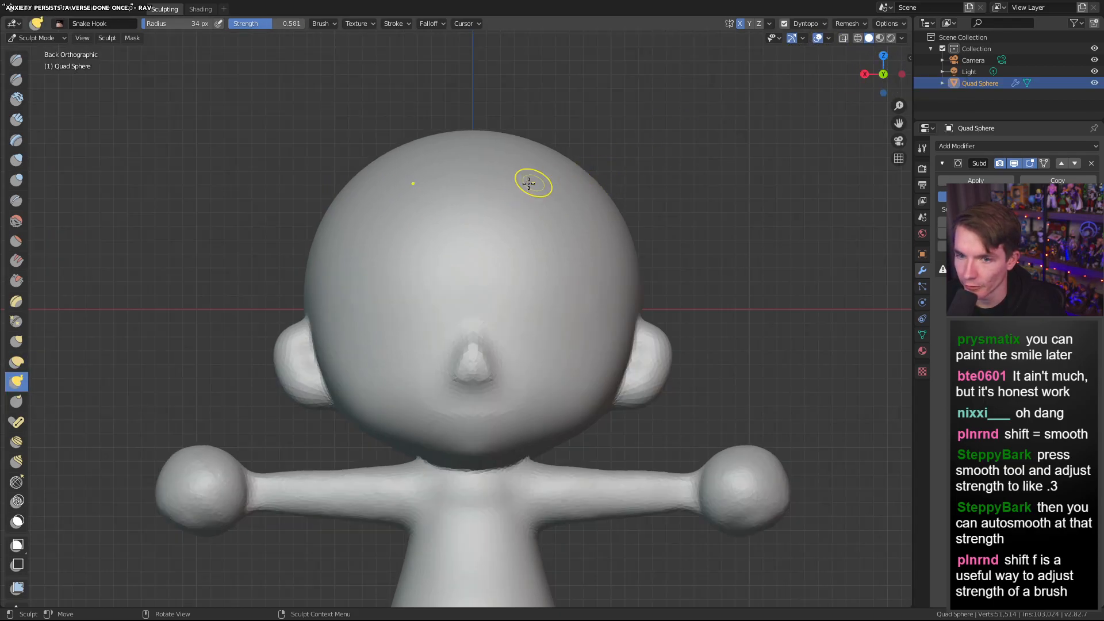
drag(554, 191, 570, 170)
key(ctrl+z)
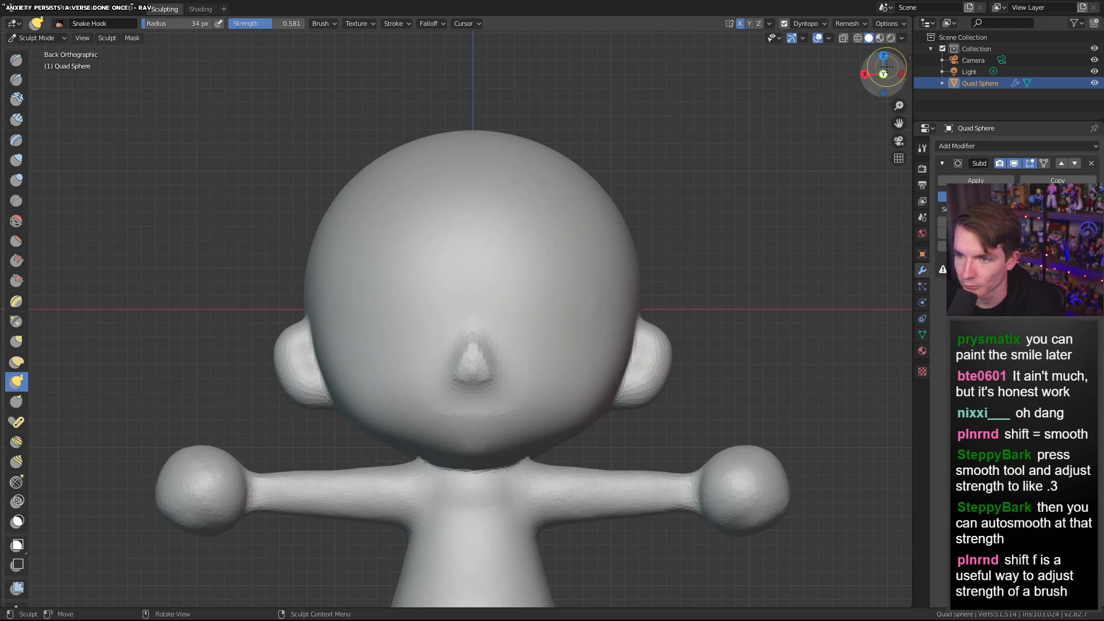
Set the Snake Hook brush to radius 109 px and strength 0.869, testing it with a forehead pull that is undone
drag(883, 74, 603, 221)
middle_drag(603, 220, 596, 221)
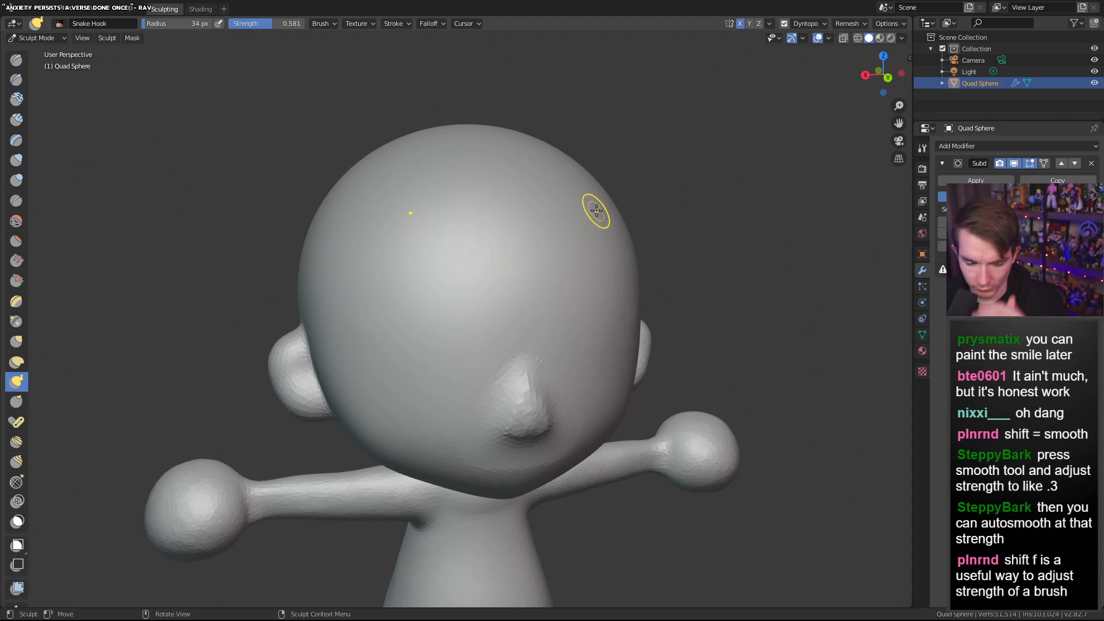
middle_drag(585, 214, 646, 208)
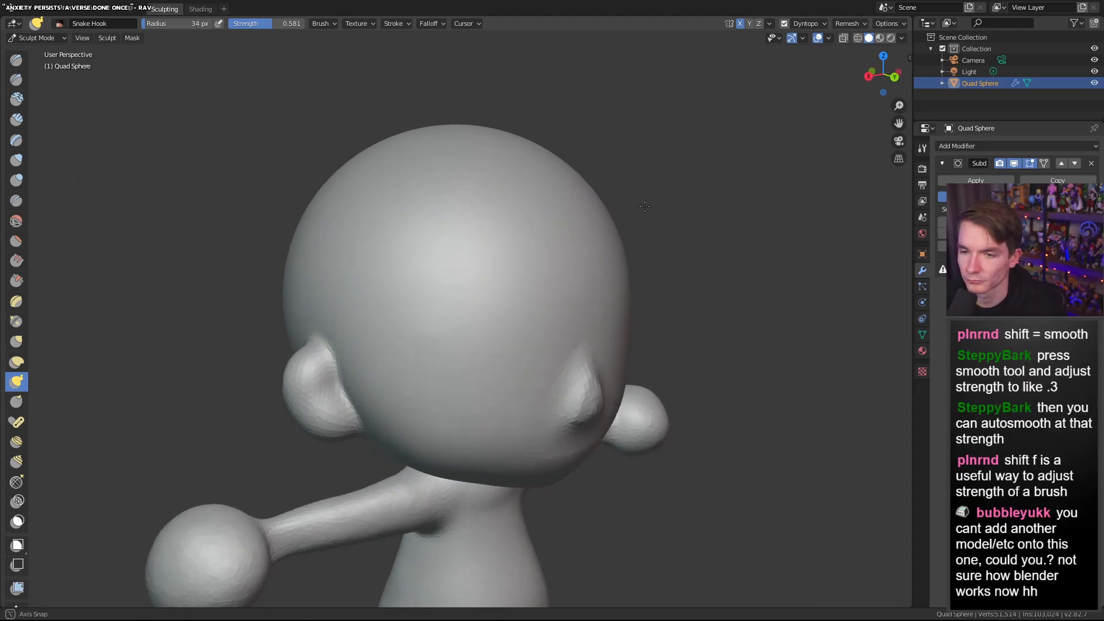
drag(596, 220, 657, 244)
right_click(616, 236)
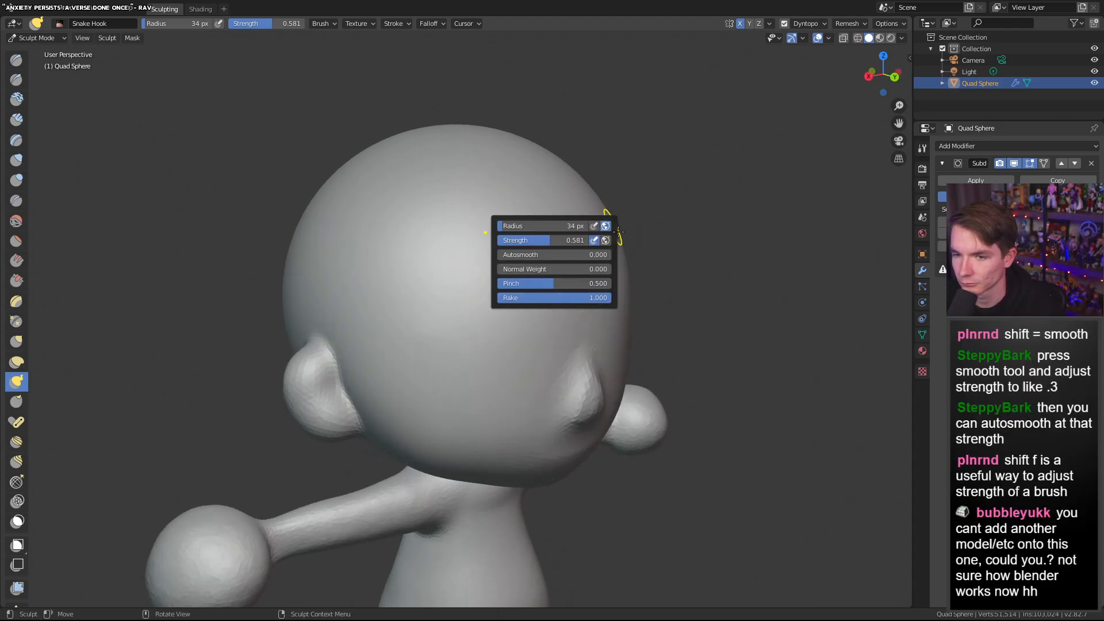
mouse_move(526, 226)
mouse_down()
mouse_move(569, 239)
mouse_move(639, 233)
mouse_move(673, 263)
mouse_up()
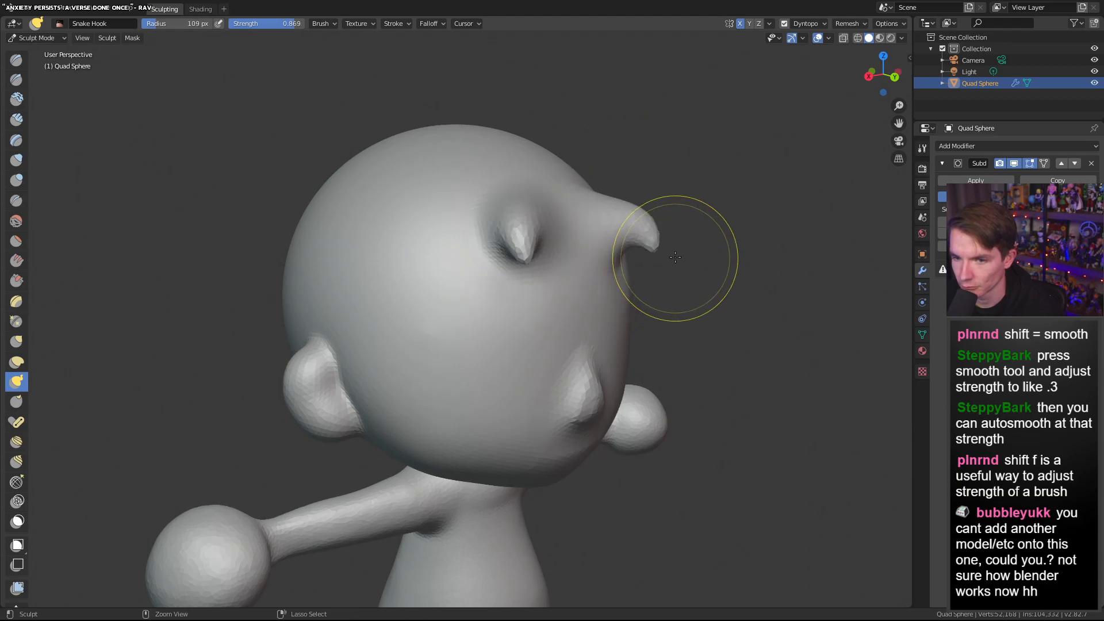
key(ctrl+z)
Examine the whole character from the front, behind, below and the side
mouse_move(658, 217)
middle_down()
mouse_move(576, 196)
mouse_move(584, 190)
middle_up()
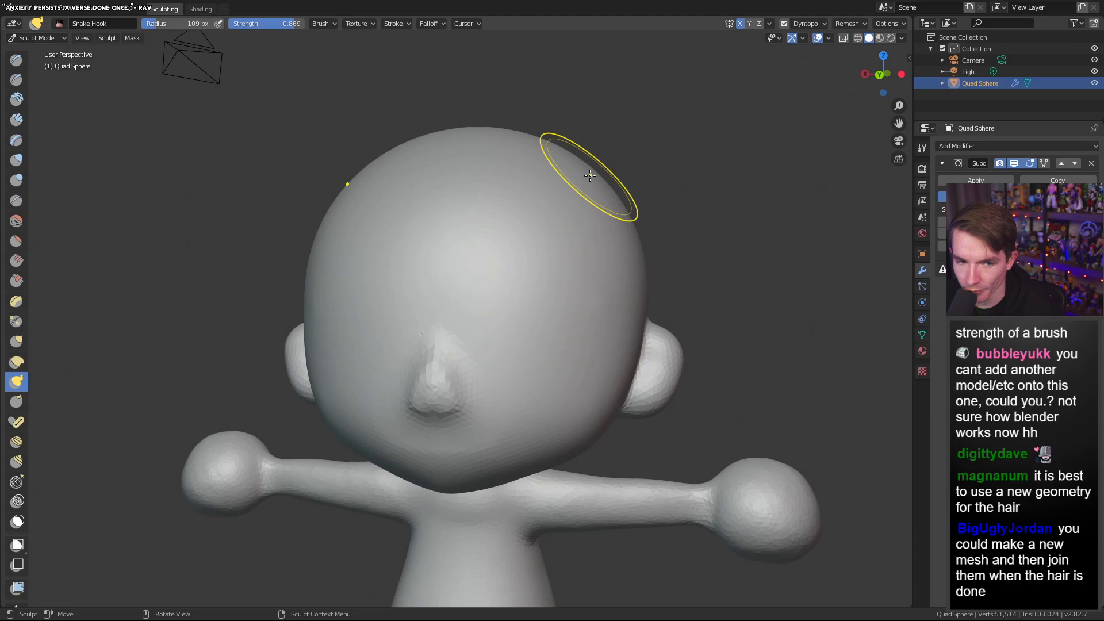
scroll(582, 168, down, 5)
middle_drag(581, 168, 506, 443)
scroll(580, 282, down, 3)
scroll(580, 283, down, 2)
scroll(505, 443, up, 6)
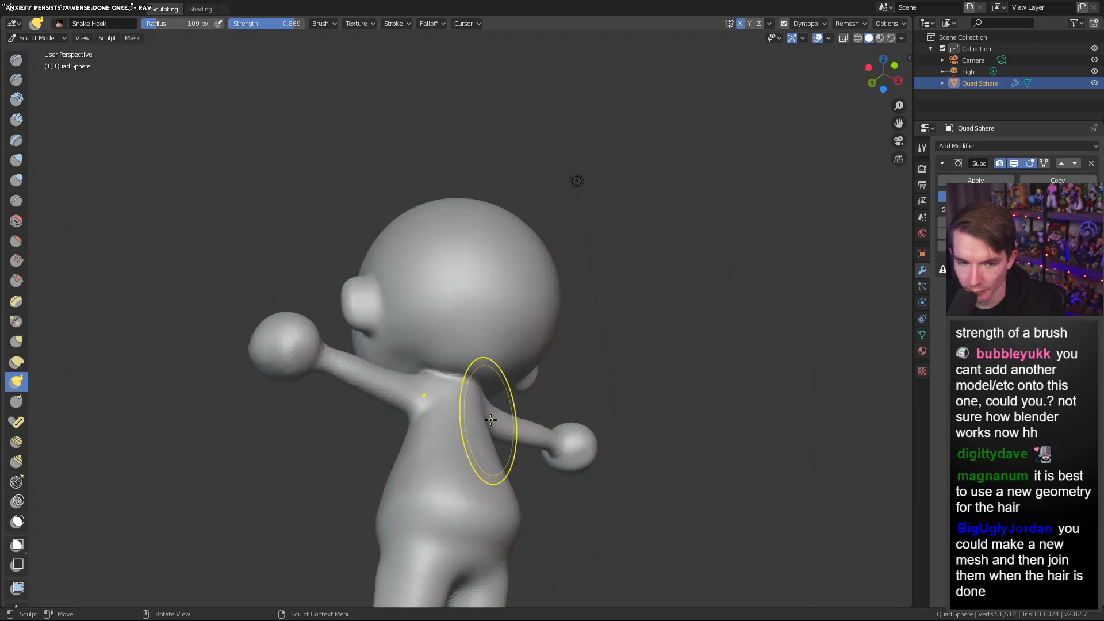
scroll(400, 567, down, 3)
middle_drag(456, 502, 583, 327)
scroll(558, 515, up, 4)
scroll(454, 366, down, 2)
middle_drag(917, 111, 472, 435)
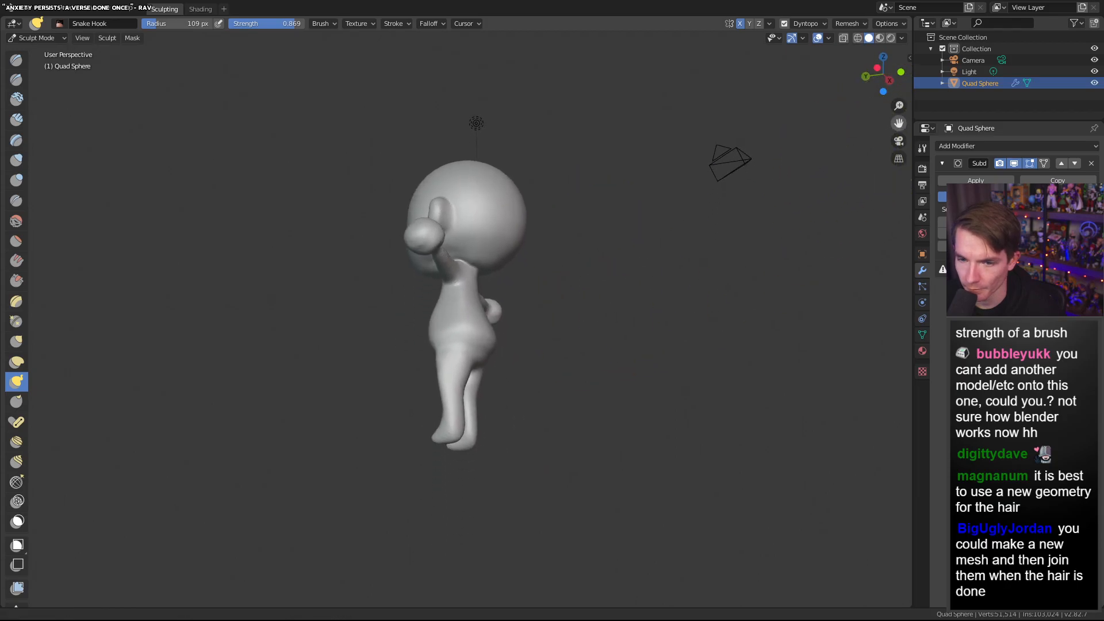
Pull the heels out of the backs of the feet with the Snake Hook brush
scroll(472, 436, up, 4)
scroll(532, 418, up, 7)
scroll(535, 417, down, 2)
mouse_move(535, 416)
middle_down()
mouse_move(589, 411)
mouse_move(530, 422)
middle_up()
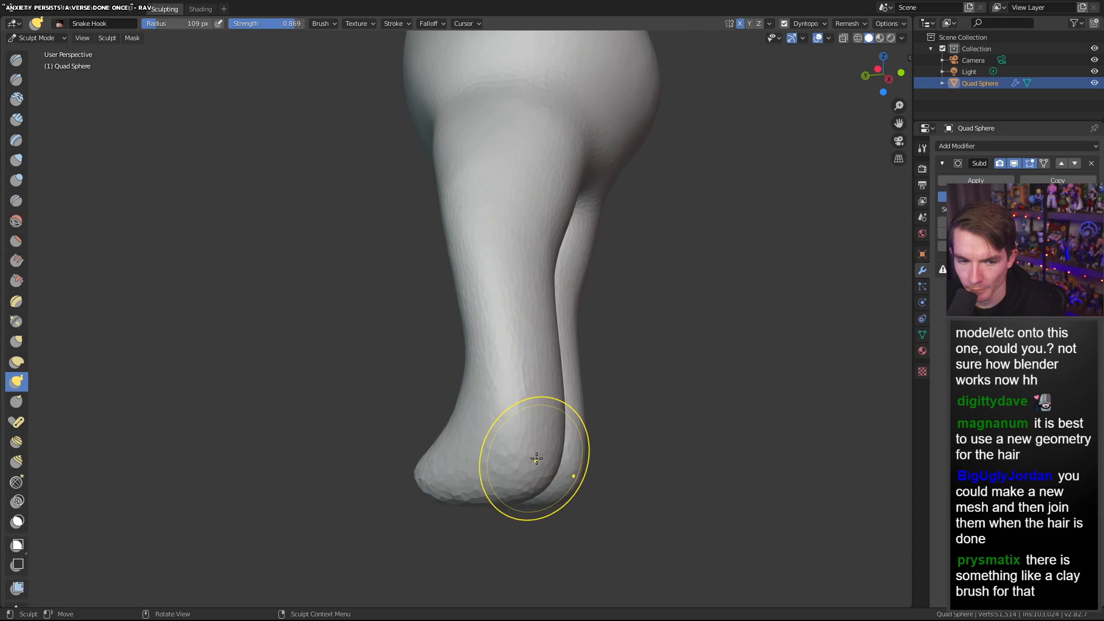
mouse_move(524, 439)
mouse_down()
mouse_move(550, 458)
mouse_move(558, 486)
mouse_up()
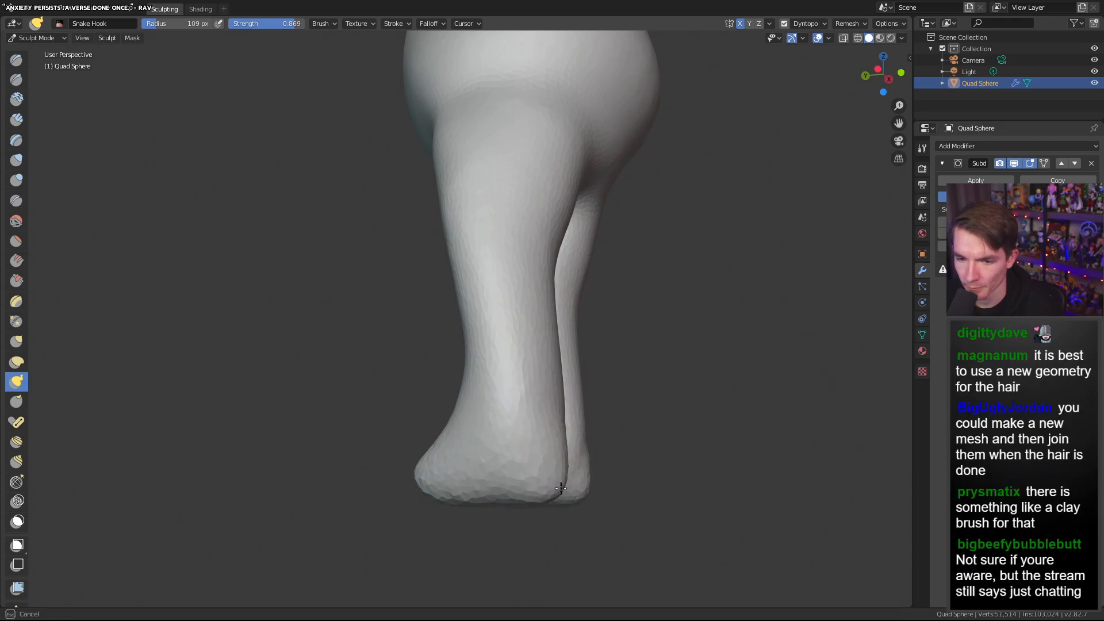
middle_drag(463, 452, 543, 436)
drag(592, 439, 643, 444)
Reshape the feet from other angles with further Snake Hook pulls, undoing the last one
middle_drag(628, 443, 712, 451)
drag(712, 451, 710, 478)
middle_drag(709, 478, 688, 433)
drag(636, 426, 586, 439)
mouse_move(586, 439)
middle_down()
mouse_move(685, 468)
mouse_move(766, 450)
mouse_move(701, 526)
middle_up()
mouse_move(565, 510)
mouse_down()
mouse_move(548, 529)
mouse_move(558, 527)
mouse_move(558, 540)
mouse_up()
key(ctrl+z)
mouse_move(666, 509)
middle_down()
mouse_move(563, 512)
mouse_move(590, 486)
middle_up()
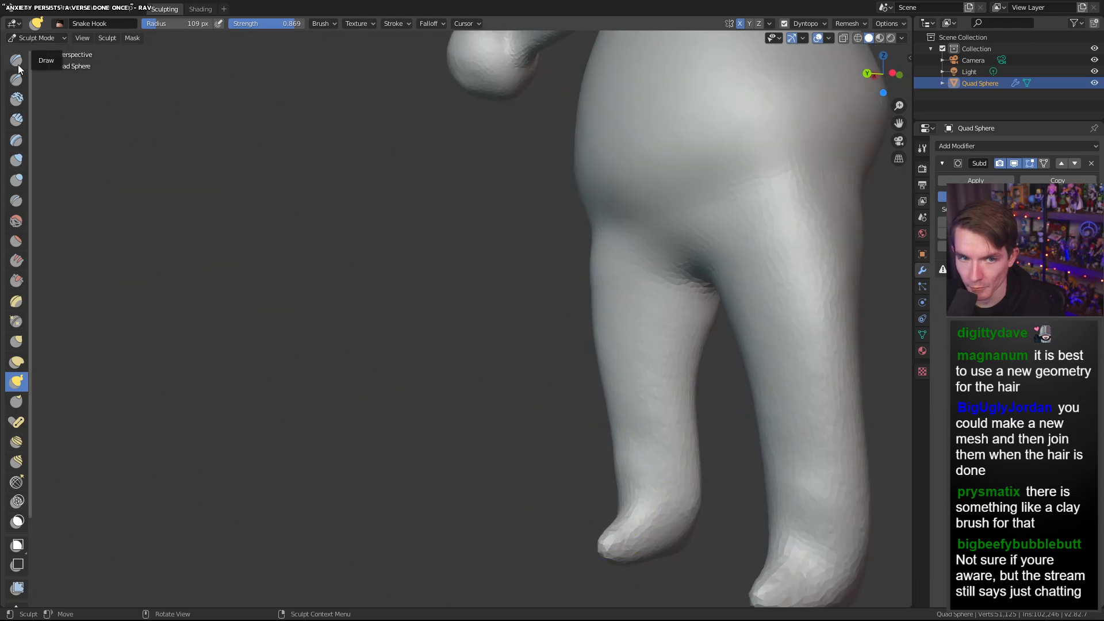
Thicken the feet from several sides with Inflate/Deflate strokes at strength 0.500
click(16, 160)
mouse_move(667, 529)
mouse_down()
mouse_move(647, 530)
mouse_move(655, 544)
mouse_up()
mouse_move(655, 544)
mouse_down()
mouse_move(643, 549)
mouse_move(661, 544)
mouse_up()
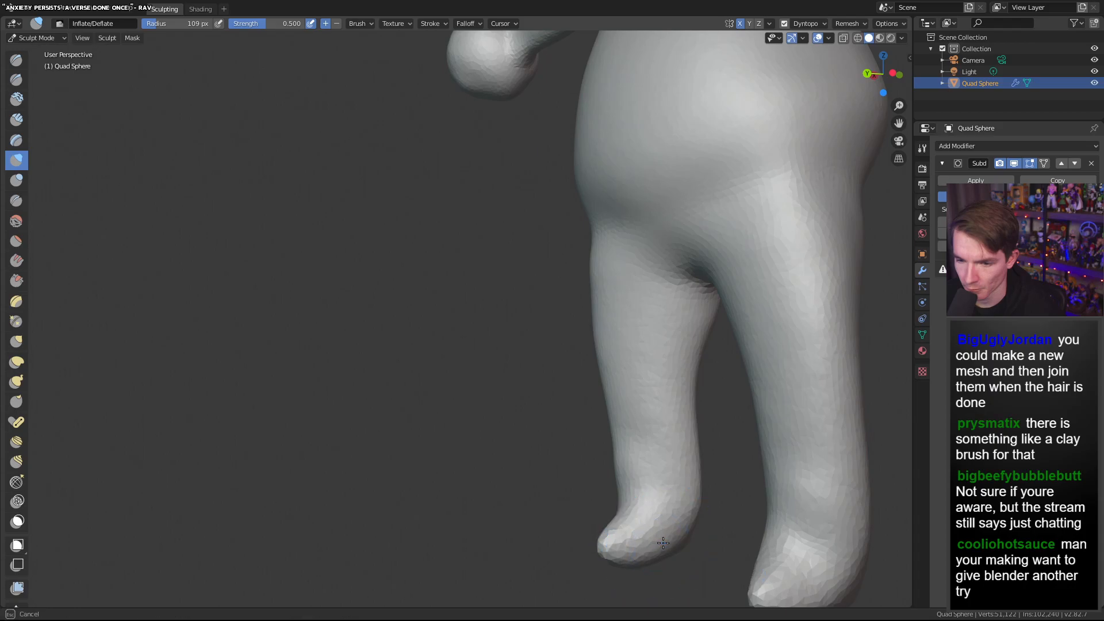
mouse_move(659, 543)
middle_down()
mouse_move(611, 520)
mouse_move(617, 507)
mouse_move(604, 503)
middle_up()
drag(604, 503, 607, 509)
middle_drag(585, 510, 438, 493)
drag(438, 493, 460, 502)
Try flattening the soles of the feet from below with the Scrape/Peaks brush at radius 109 px and undo the stroke
mouse_move(489, 504)
middle_down()
mouse_move(508, 337)
mouse_move(532, 401)
middle_up()
scroll(510, 340, down, 3)
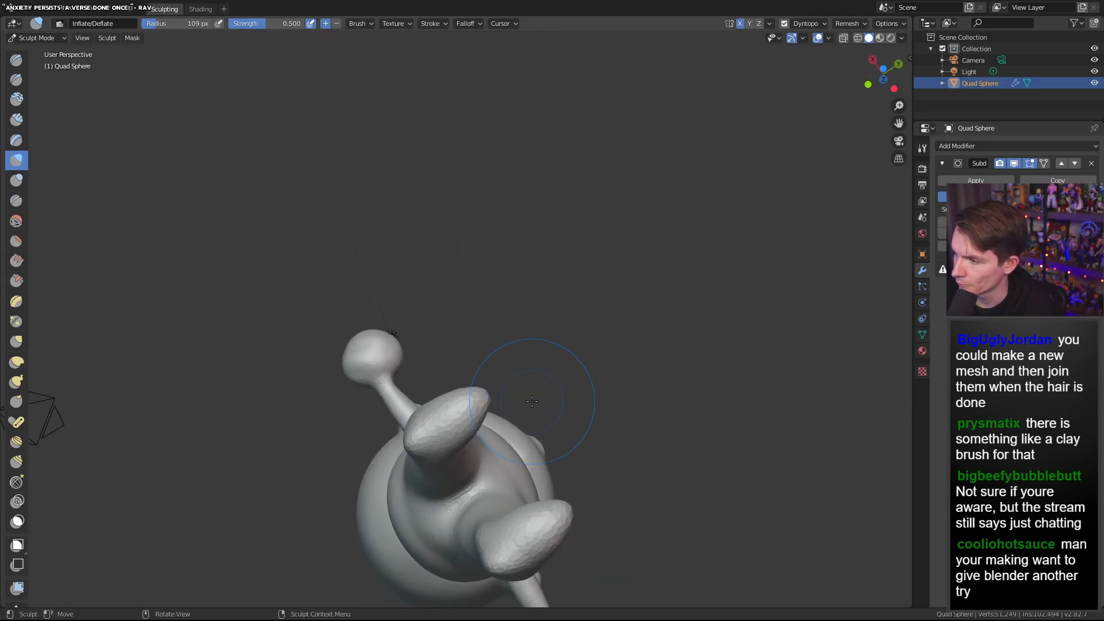
click(16, 281)
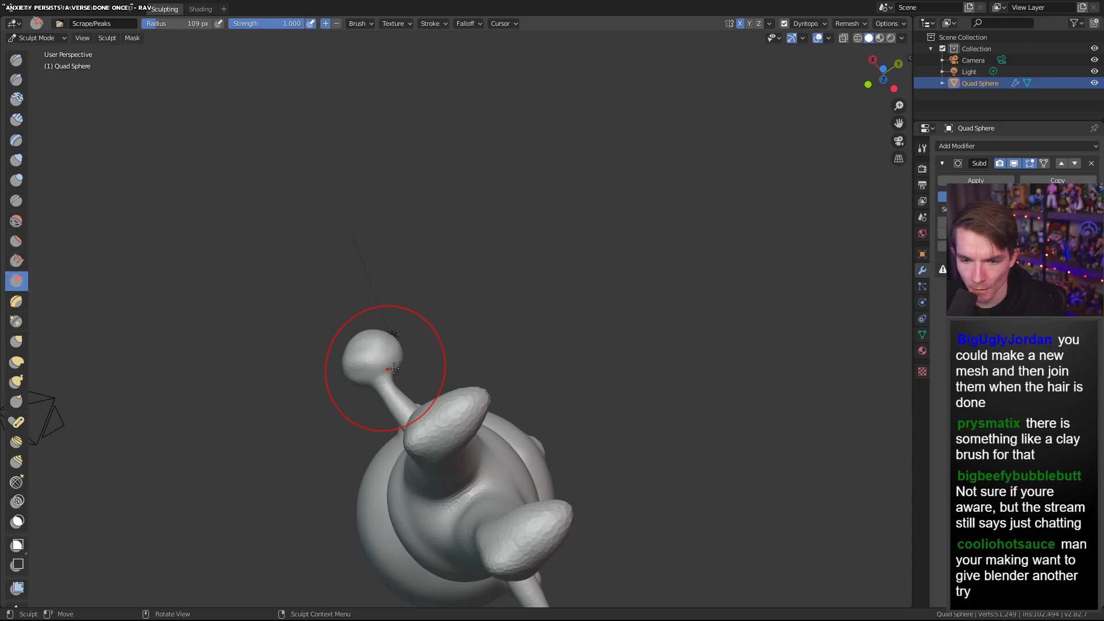
mouse_move(471, 402)
mouse_down()
mouse_move(432, 426)
mouse_move(495, 397)
mouse_up()
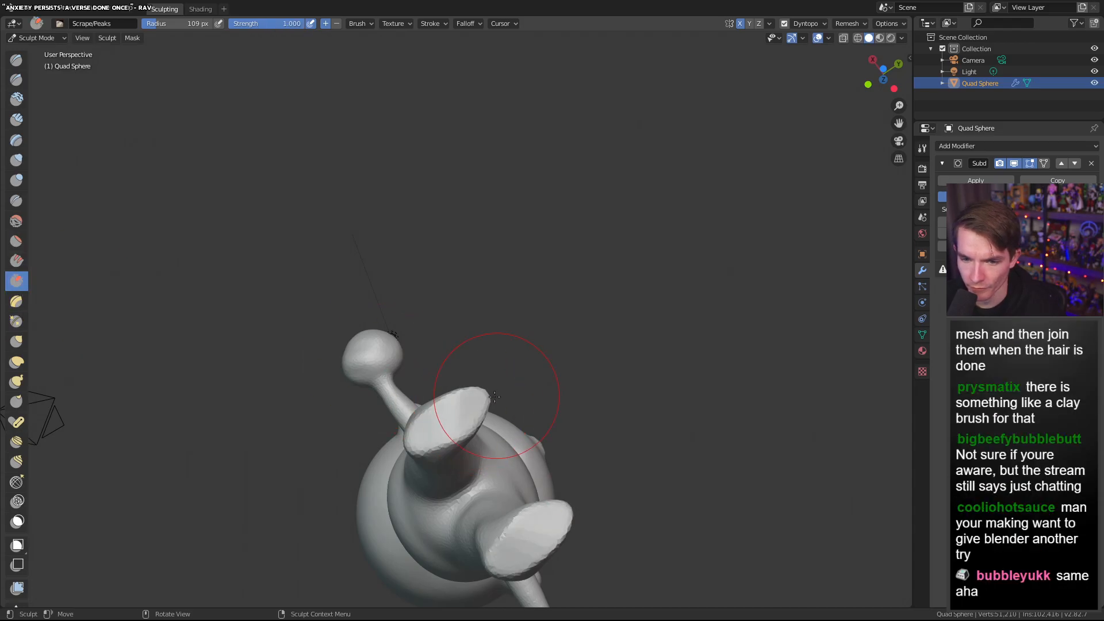
key(ctrl+z)
Try flattening the soles with Flatten/Contrast strokes at strength 0.500 and undo them
click(16, 240)
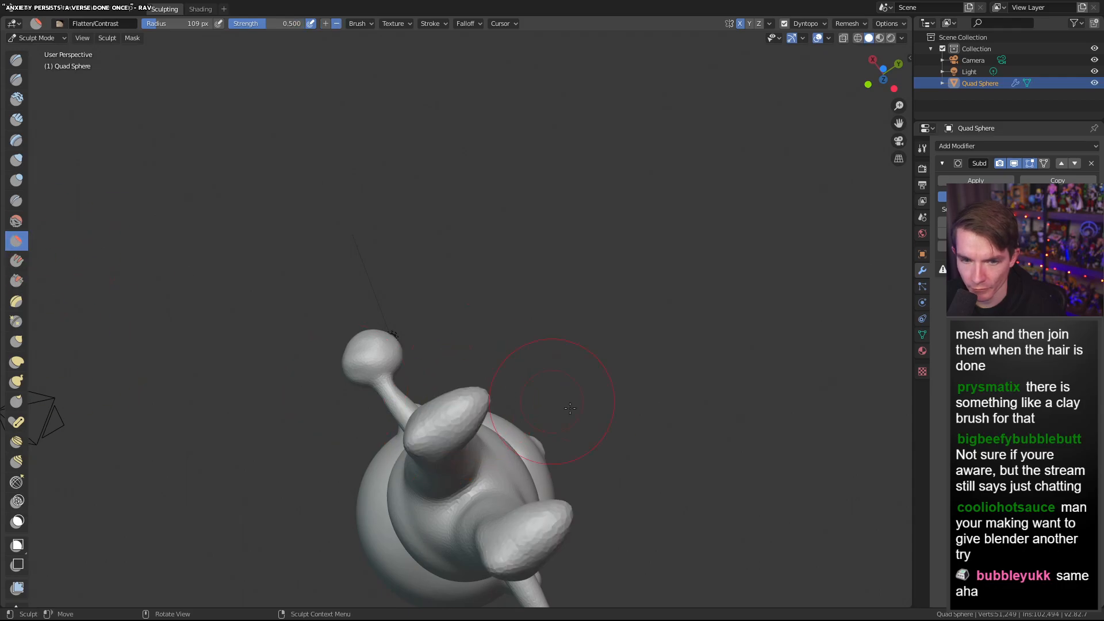
mouse_move(447, 425)
mouse_down()
mouse_move(439, 419)
mouse_move(485, 396)
mouse_move(410, 439)
mouse_move(427, 436)
mouse_up()
mouse_move(464, 377)
middle_down()
mouse_move(548, 470)
mouse_move(644, 365)
mouse_move(661, 380)
middle_up()
key(ctrl+z)
drag(275, 317, 345, 360)
mouse_move(322, 388)
middle_down()
mouse_move(299, 512)
mouse_move(397, 478)
middle_up()
key(ctrl+z)
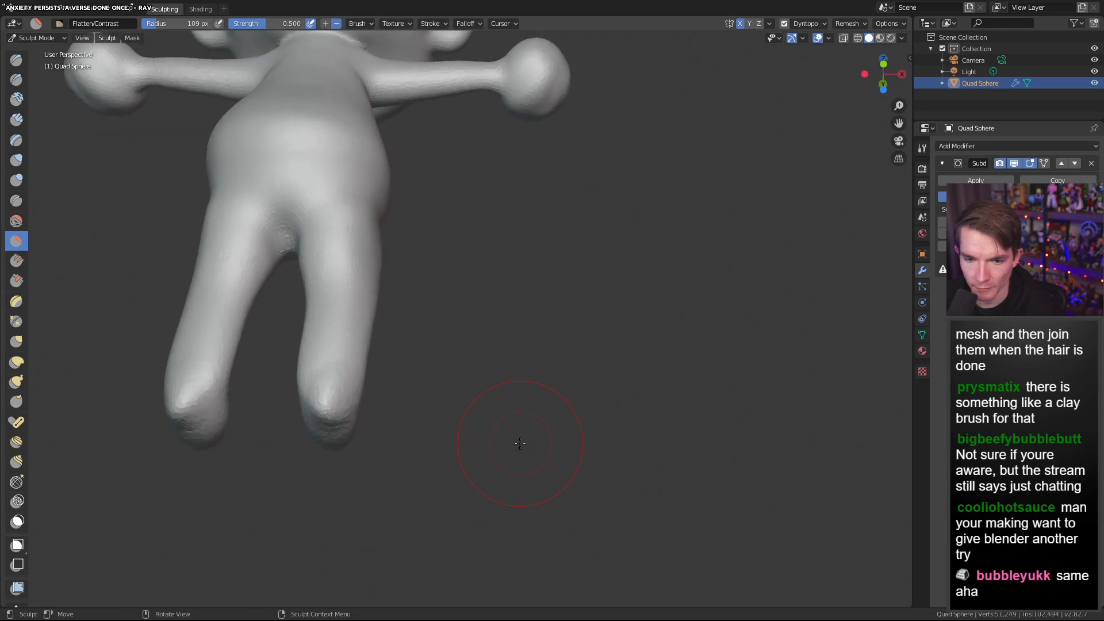
Flatten the soles of both feet with the Scrape/Peaks brush at strength 1.000, enlarging its radius to 159 px
middle_drag(523, 444, 757, 329)
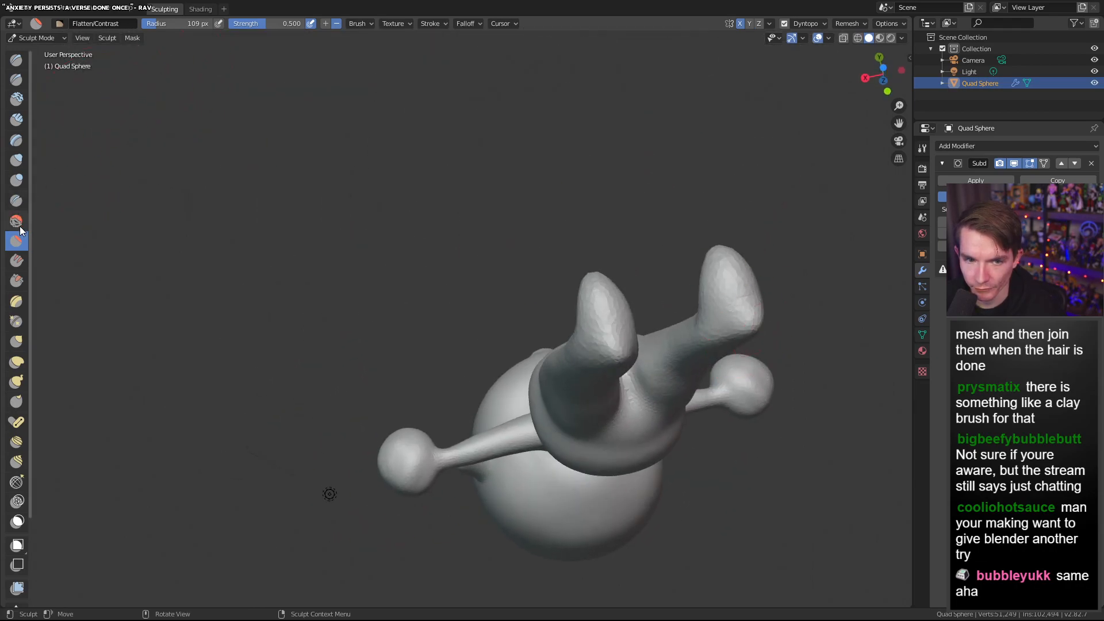
click(16, 281)
drag(598, 284, 624, 334)
mouse_move(624, 334)
middle_down()
mouse_move(810, 347)
mouse_move(837, 426)
mouse_move(665, 439)
middle_up()
middle_drag(384, 414, 438, 290)
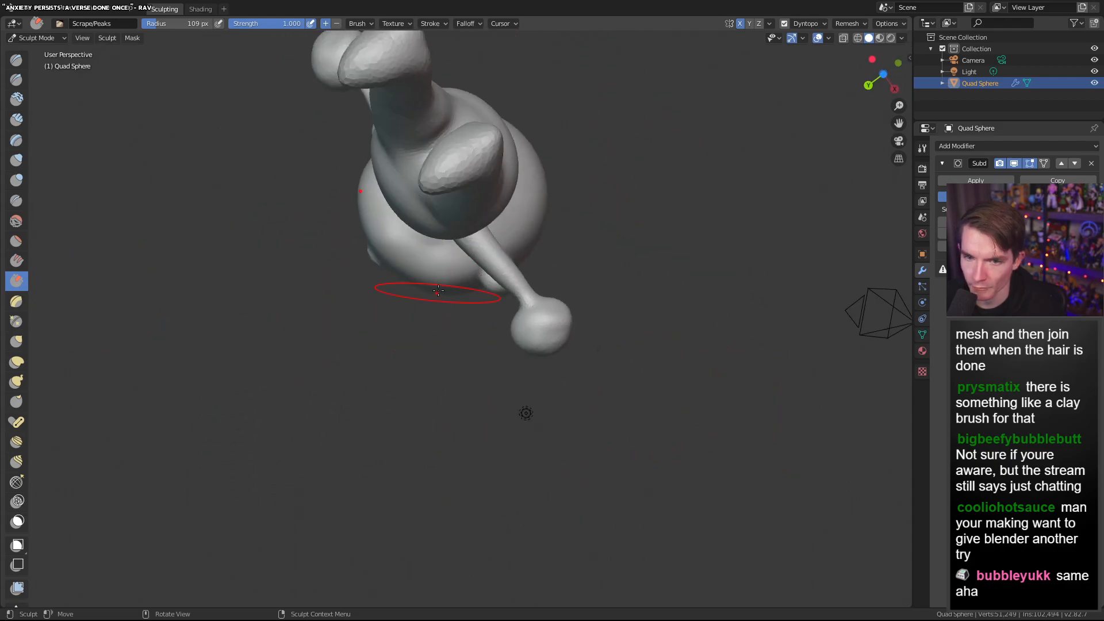
right_click(462, 173)
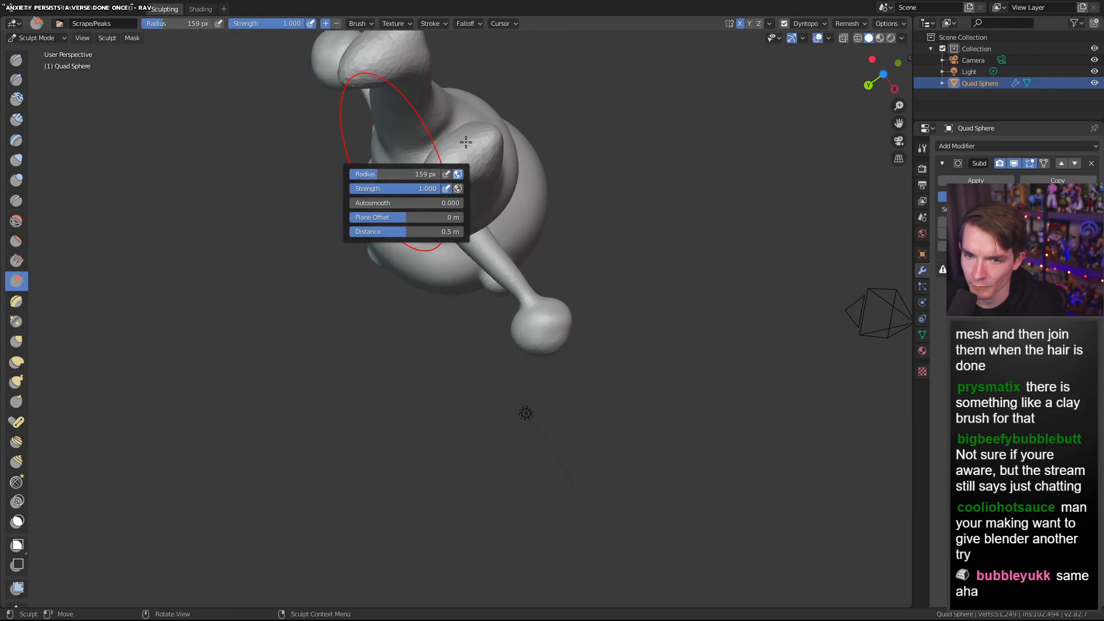
drag(468, 148, 464, 154)
Examine the whole character and its proportions from the front and side, near and far
mouse_move(463, 154)
middle_down()
mouse_move(506, 266)
mouse_move(667, 300)
mouse_move(797, 186)
mouse_move(789, 304)
mouse_move(900, 316)
mouse_move(142, 321)
mouse_move(305, 300)
middle_up()
scroll(109, 308, down, 2)
scroll(305, 300, down, 2)
scroll(305, 300, down, 1)
middle_drag(438, 226, 452, 225)
right_click(452, 225)
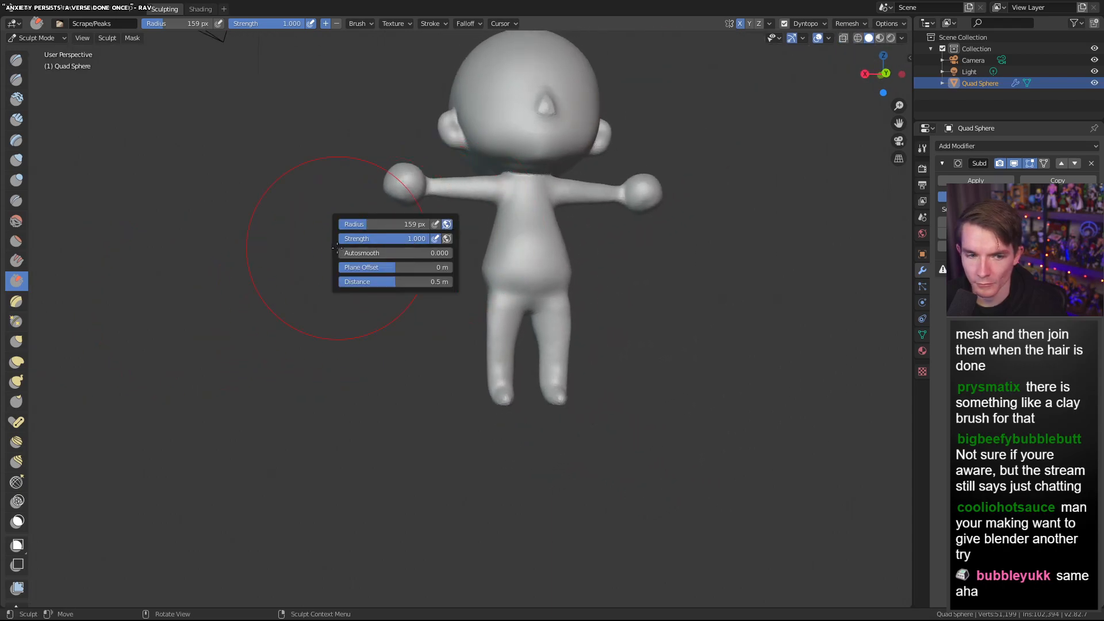
middle_drag(268, 262, 278, 284)
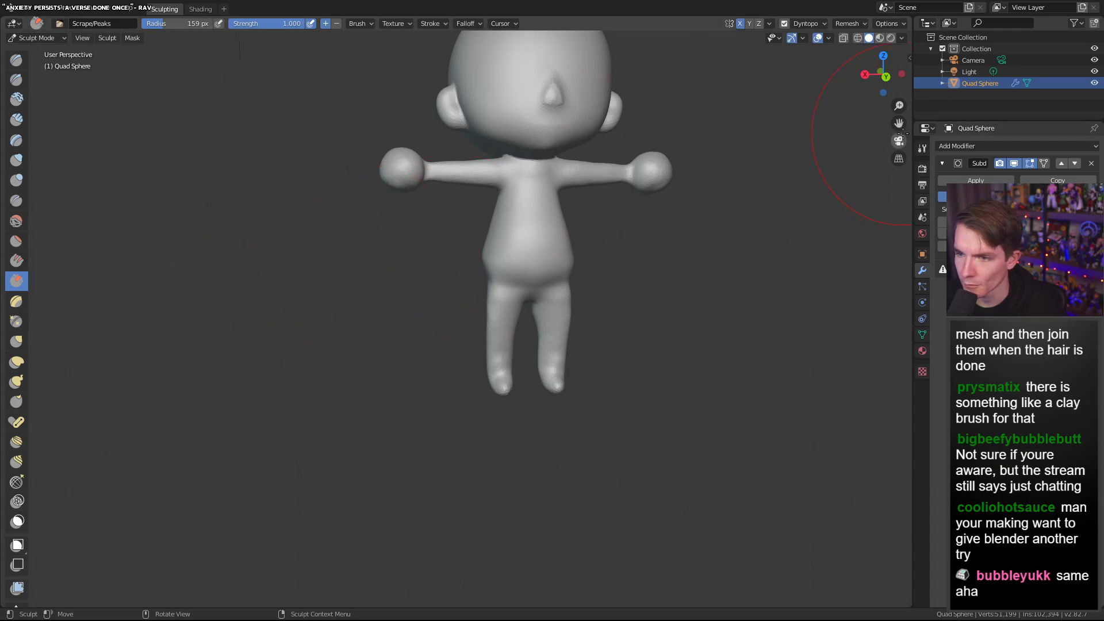
drag(899, 123, 837, 245)
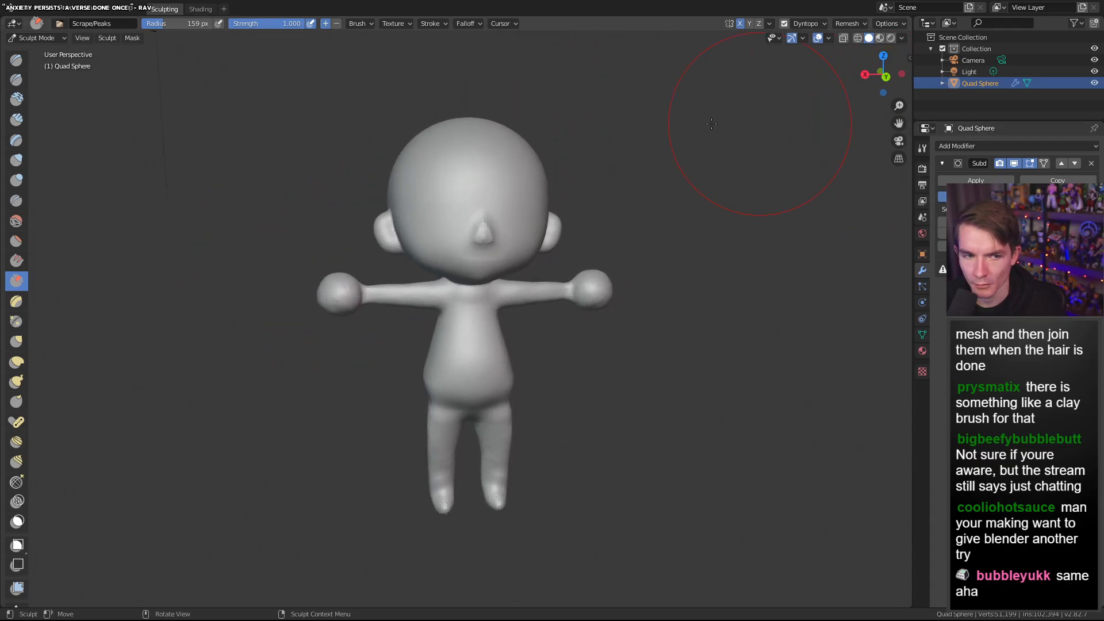
scroll(402, 123, up, 1)
scroll(402, 124, up, 3)
middle_drag(404, 124, 360, 127)
scroll(360, 127, up, 1)
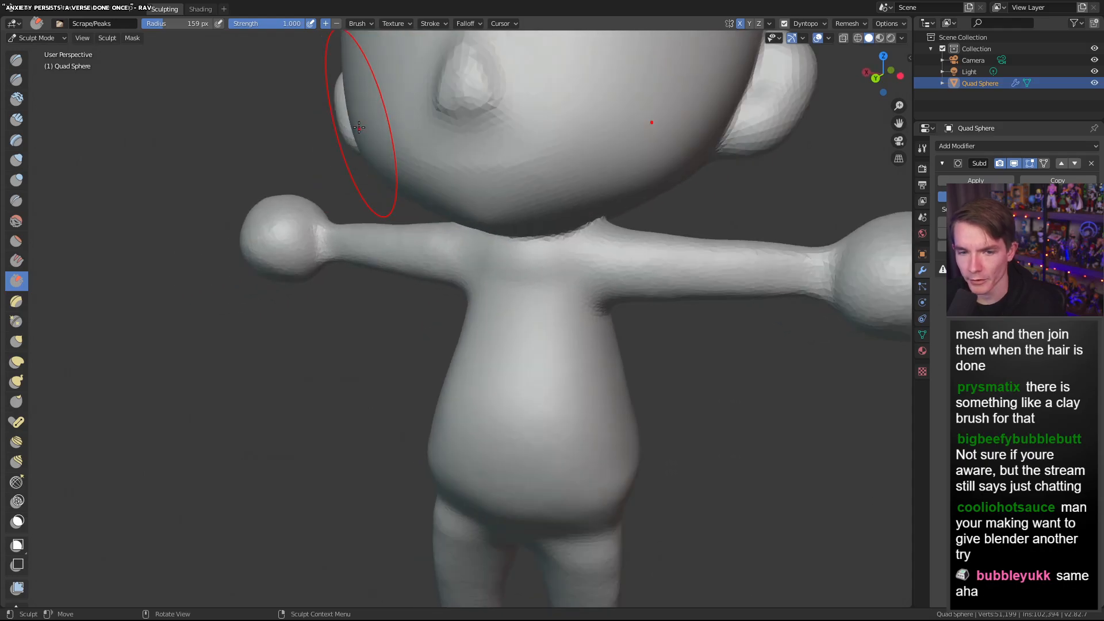
scroll(359, 127, down, 2)
scroll(358, 127, down, 3)
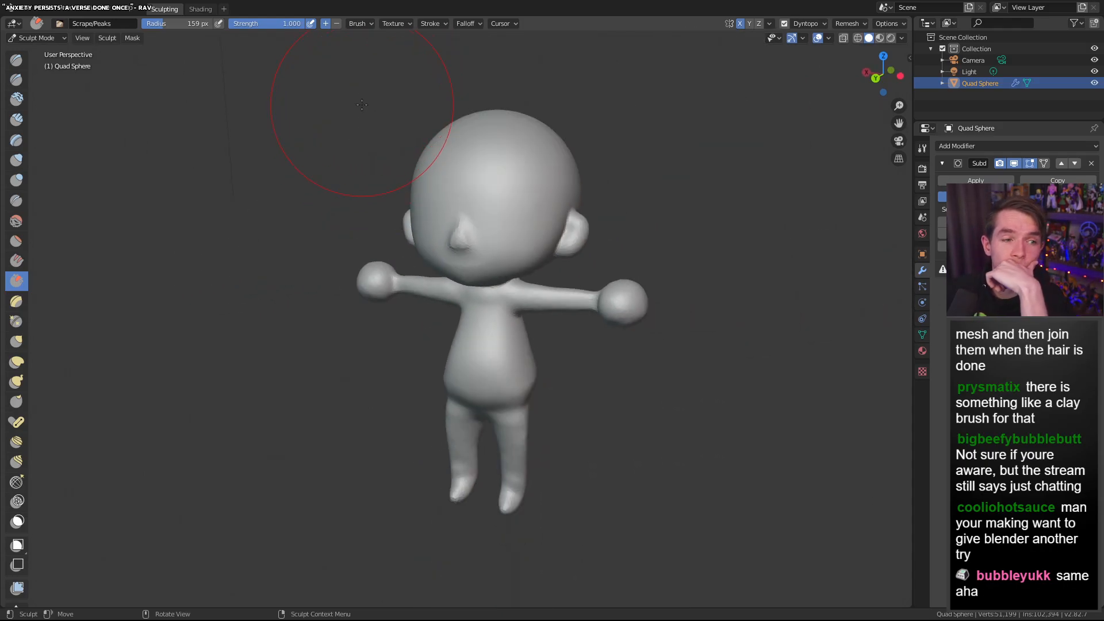
scroll(363, 109, up, 3)
middle_drag(389, 109, 596, 127)
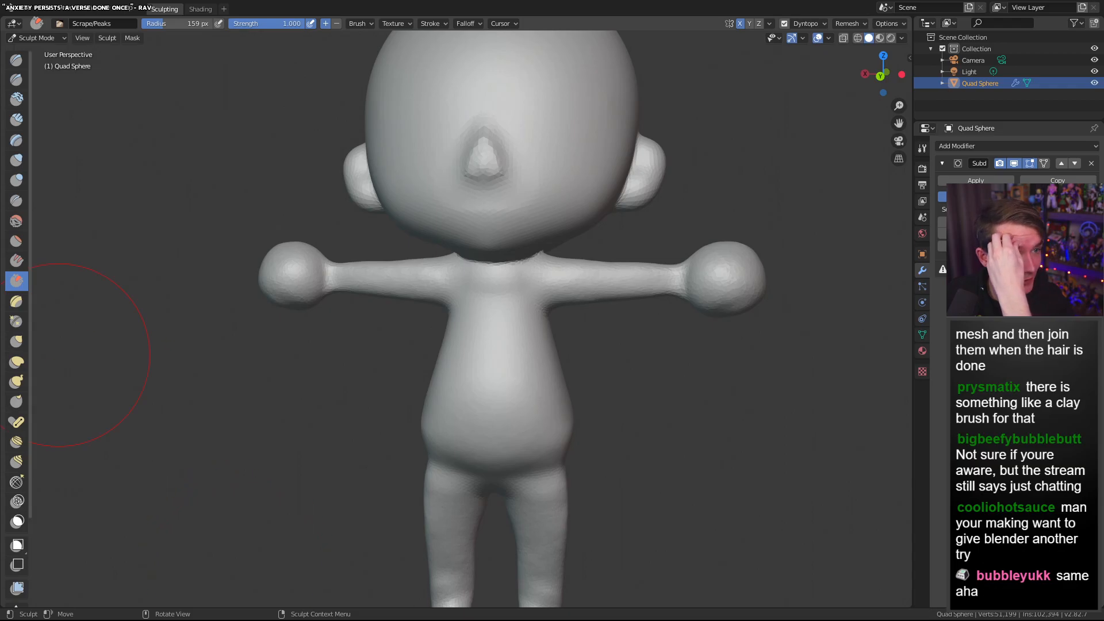
middle_drag(321, 227, 477, 293)
scroll(358, 288, down, 5)
scroll(456, 290, up, 4)
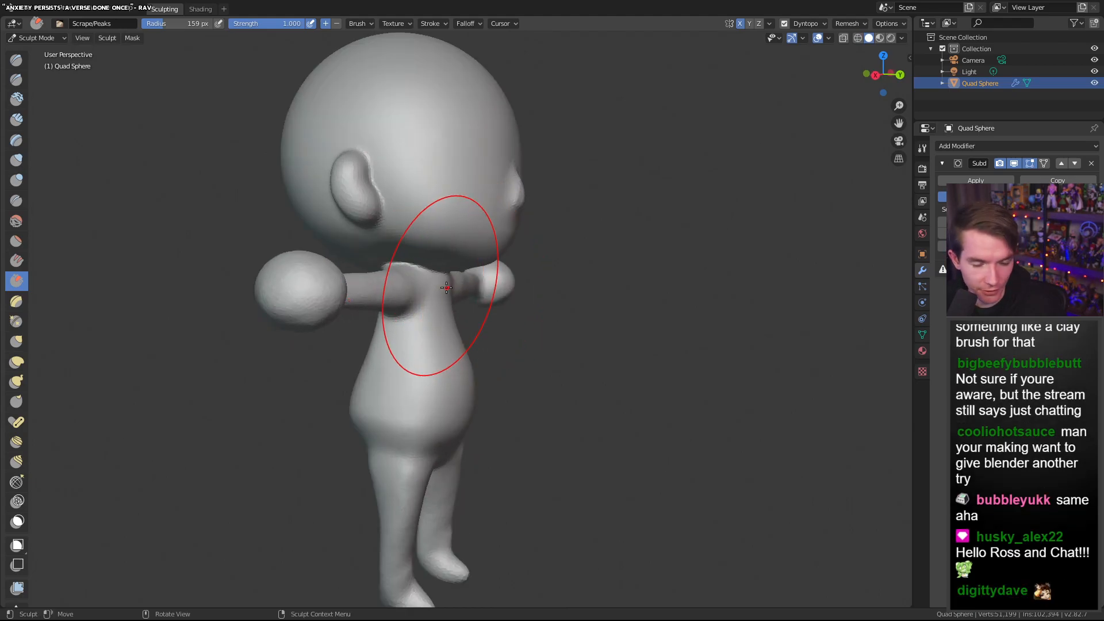
middle_drag(440, 278, 347, 299)
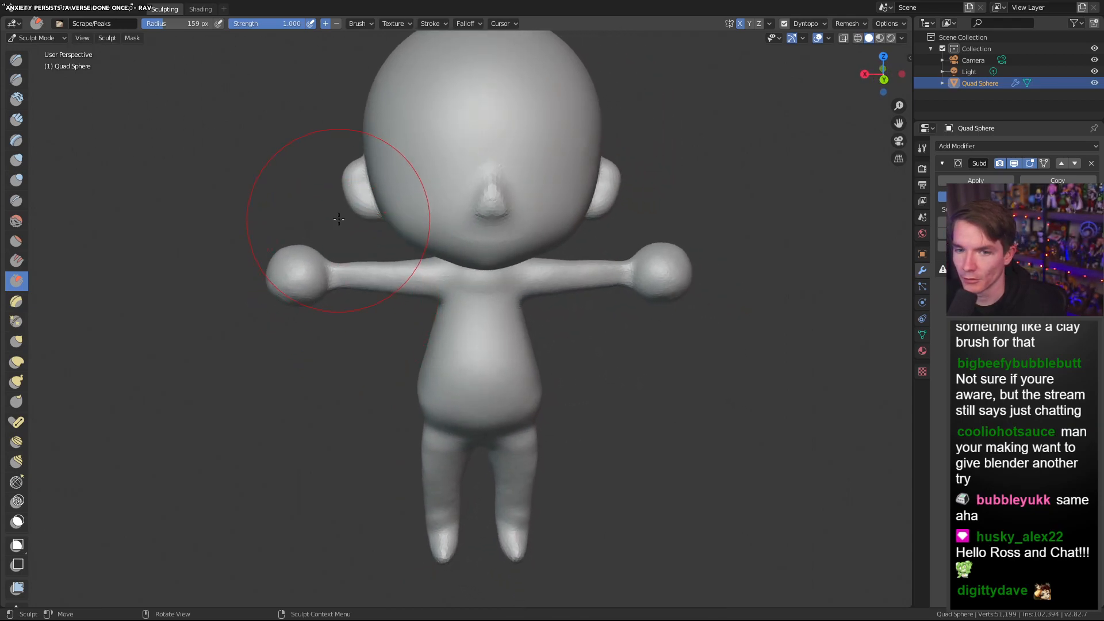
mouse_move(344, 213)
middle_down()
mouse_move(471, 203)
mouse_move(314, 207)
middle_up()
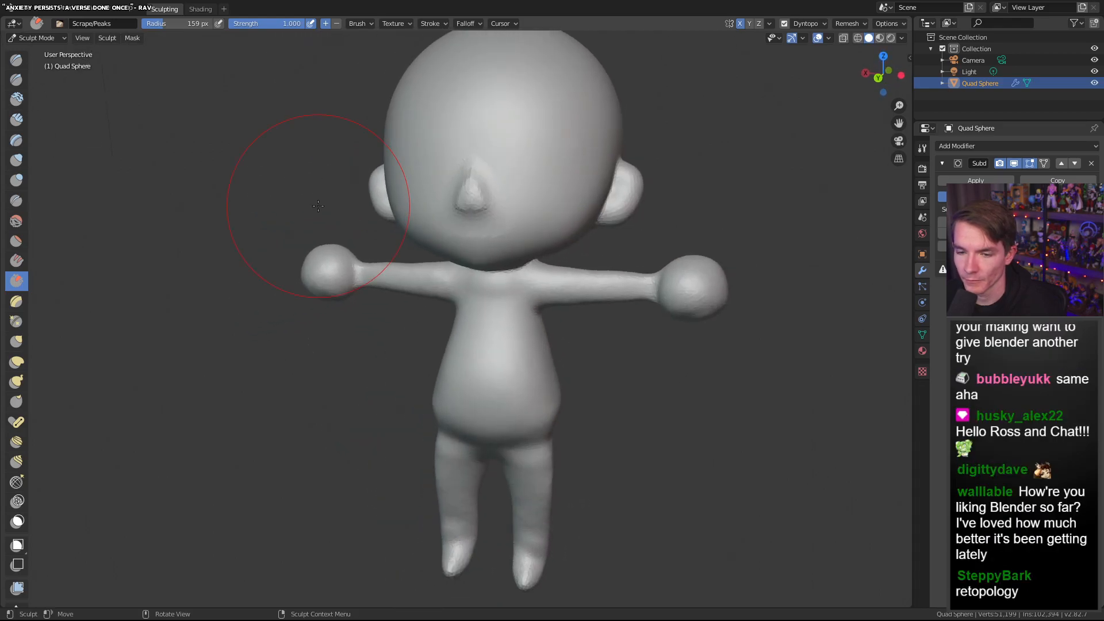
scroll(317, 206, down, 3)
mouse_move(425, 149)
middle_down()
mouse_move(463, 150)
mouse_move(424, 168)
mouse_move(473, 153)
mouse_move(515, 108)
mouse_move(459, 103)
mouse_move(522, 138)
middle_up()
scroll(424, 168, down, 2)
scroll(423, 168, up, 4)
scroll(480, 115, down, 5)
scroll(485, 136, up, 4)
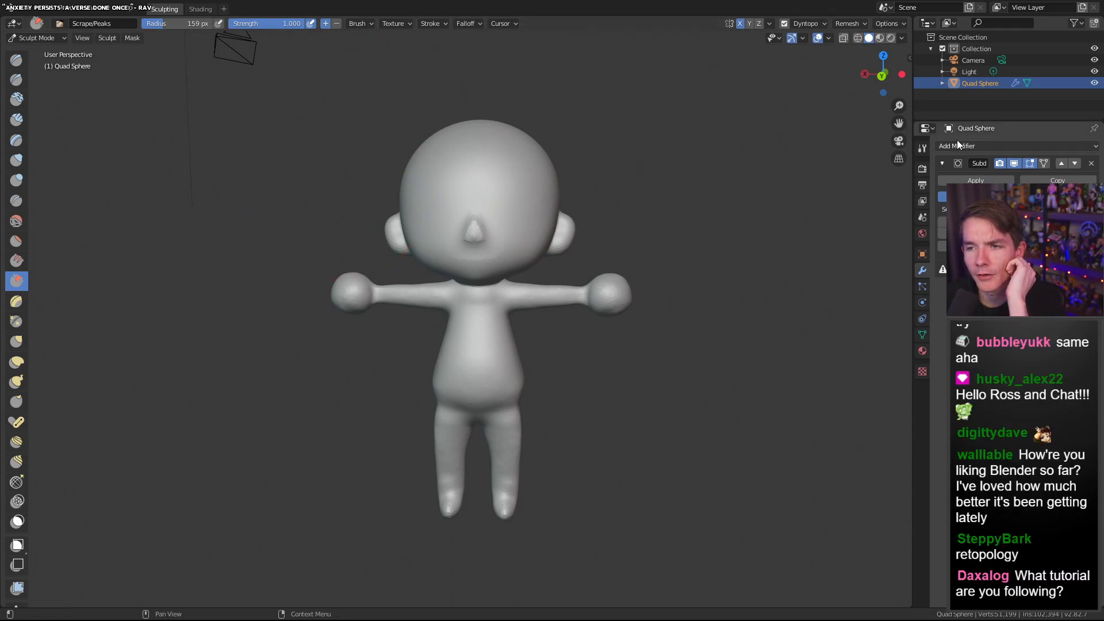
Add a general Layout workspace to the file
click(225, 9)
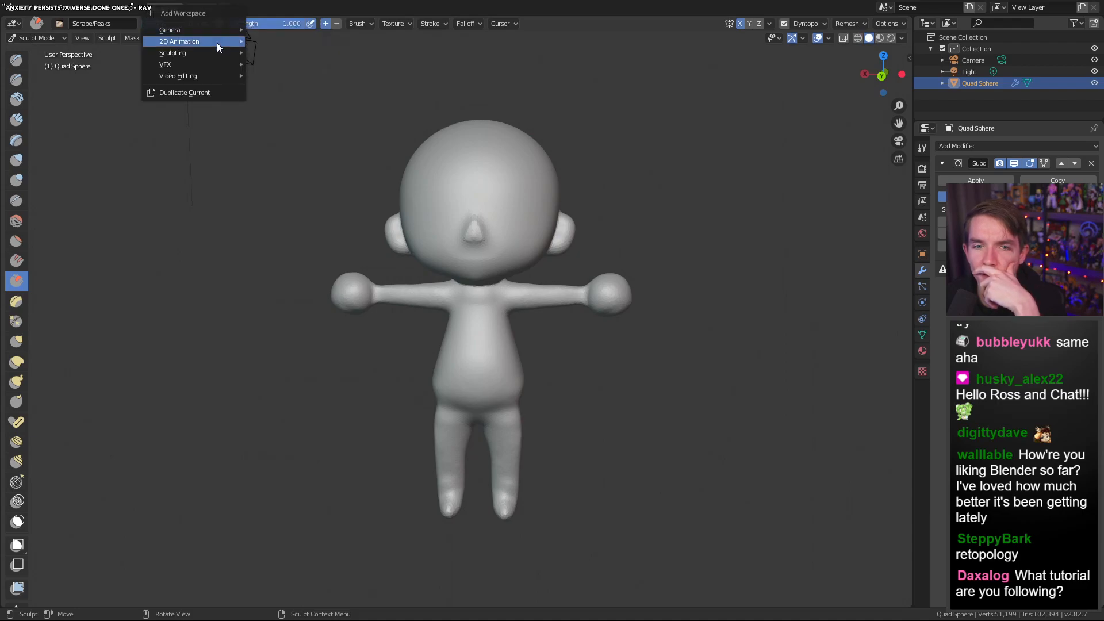
mouse_move(215, 31)
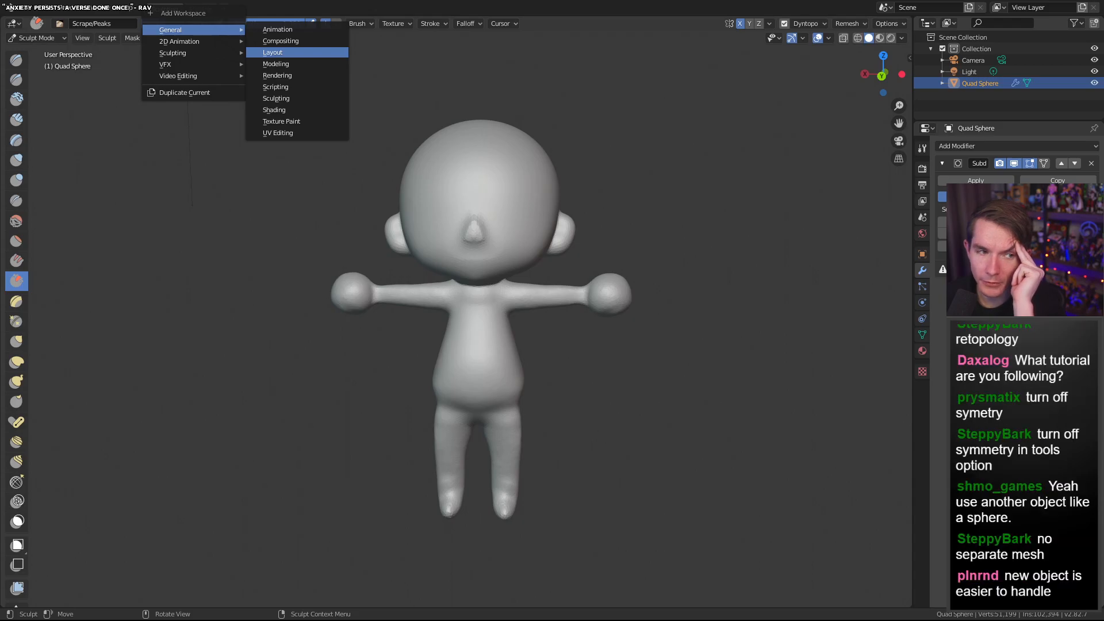
click(274, 52)
middle_drag(274, 49, 496, 243)
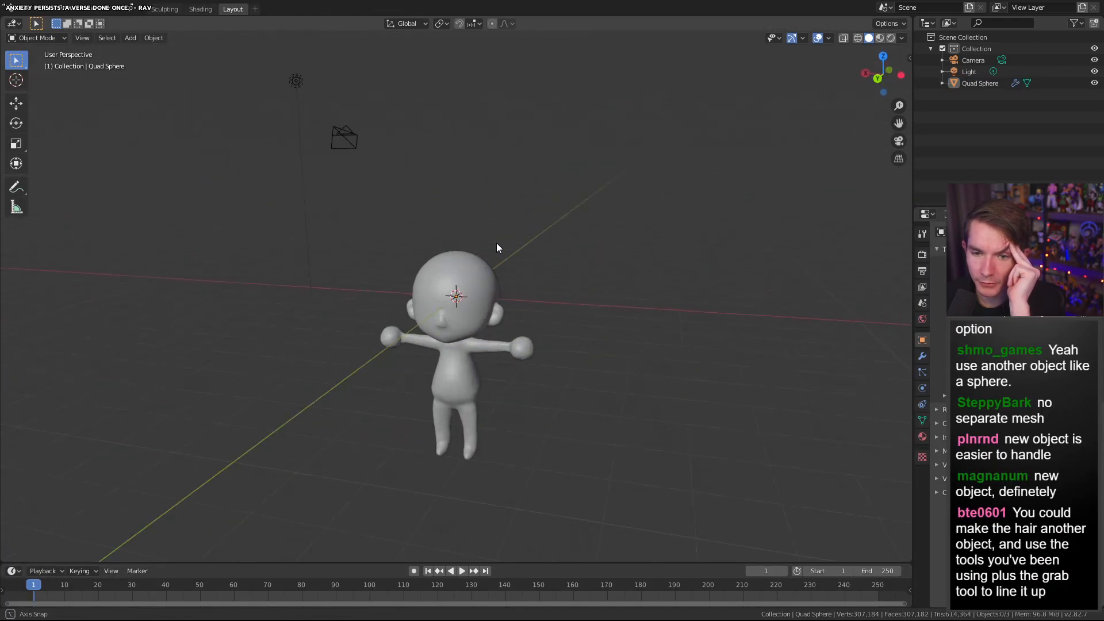
scroll(543, 330, up, 3)
mouse_move(544, 330)
middle_down()
mouse_move(578, 293)
mouse_move(641, 322)
mouse_move(707, 332)
mouse_move(554, 306)
mouse_move(538, 316)
middle_up()
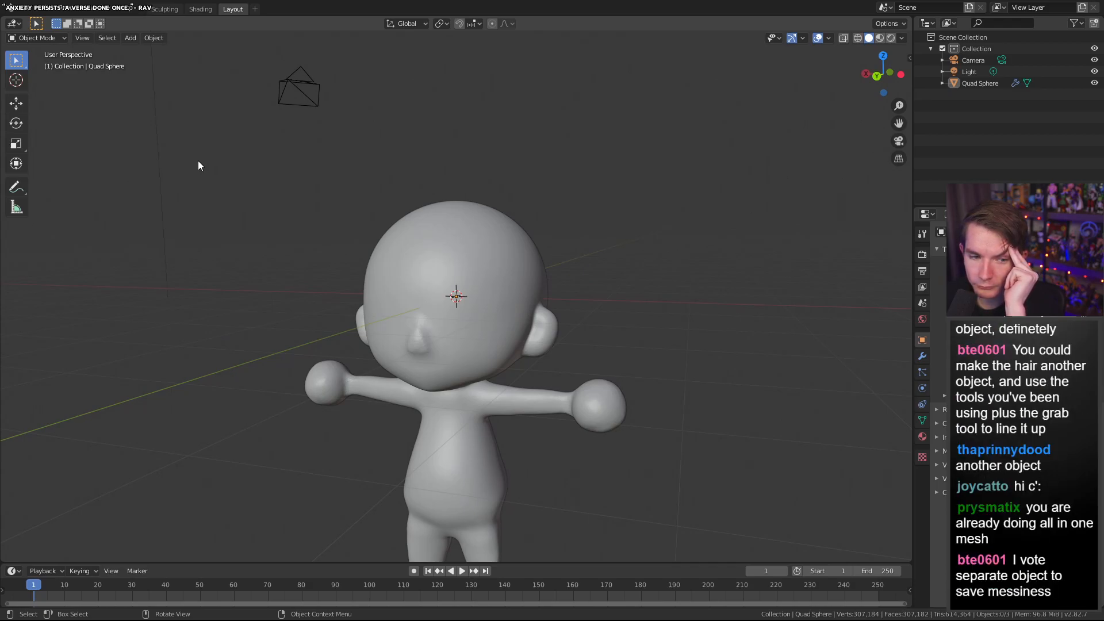
mouse_move(198, 162)
middle_down()
mouse_move(215, 167)
mouse_move(191, 165)
middle_up()
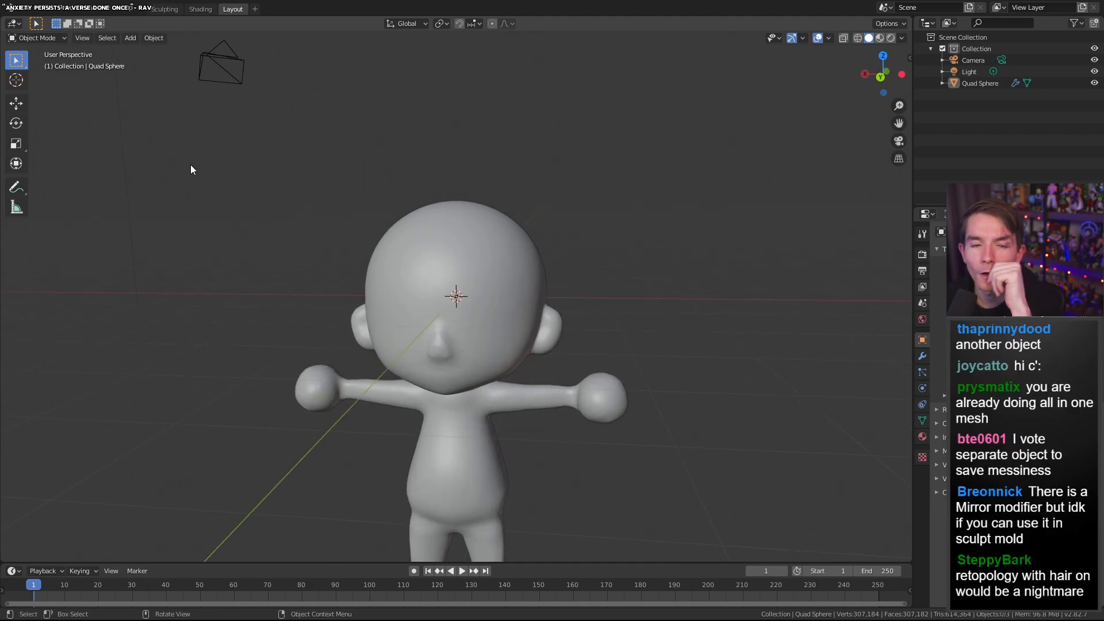
click(131, 39)
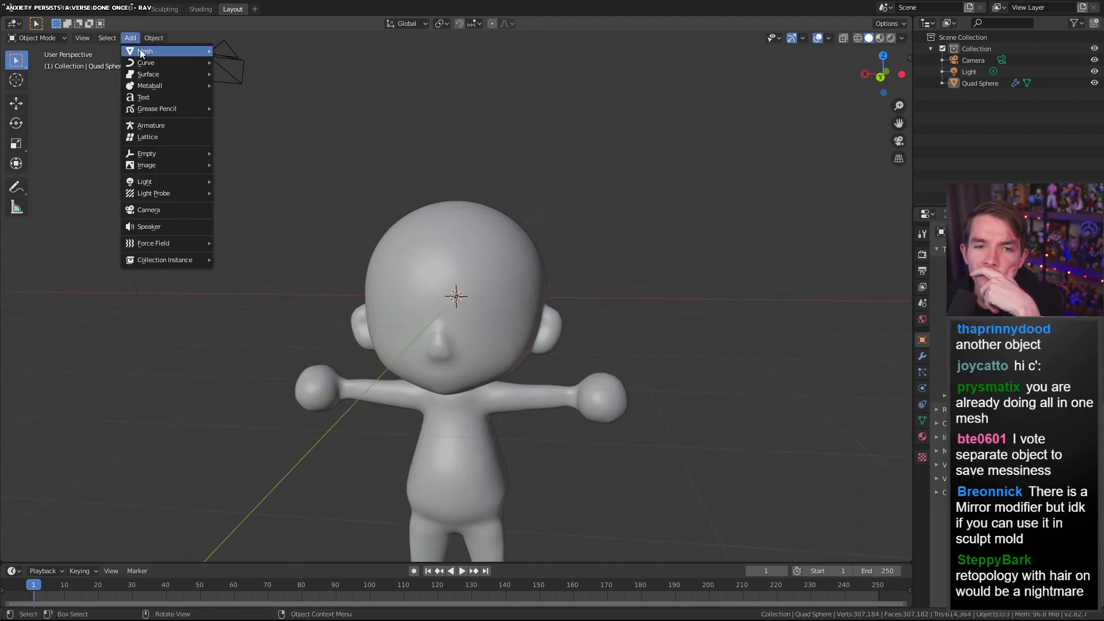
mouse_move(199, 54)
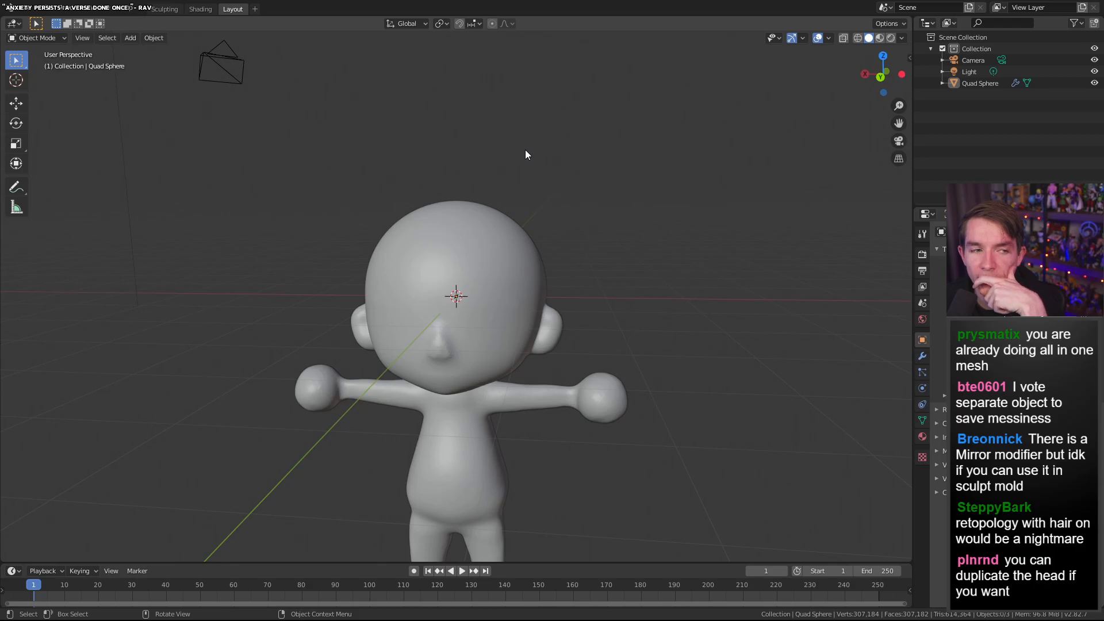
mouse_move(522, 147)
middle_down()
mouse_move(470, 142)
mouse_move(553, 142)
mouse_move(397, 139)
mouse_move(518, 155)
middle_up()
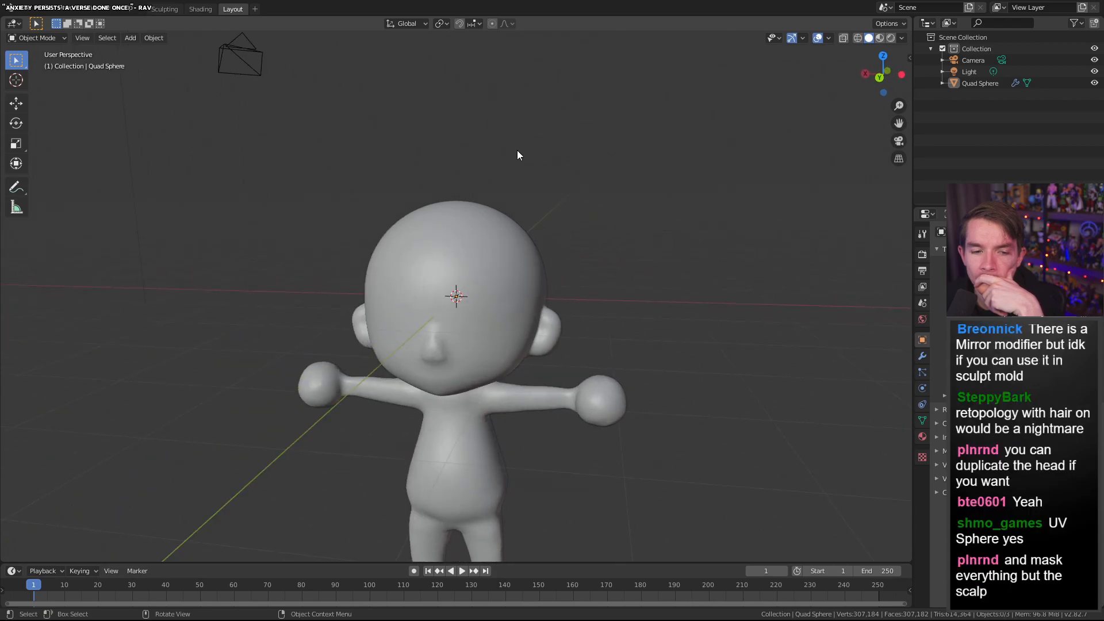
middle_drag(518, 151, 446, 150)
scroll(427, 241, up, 2)
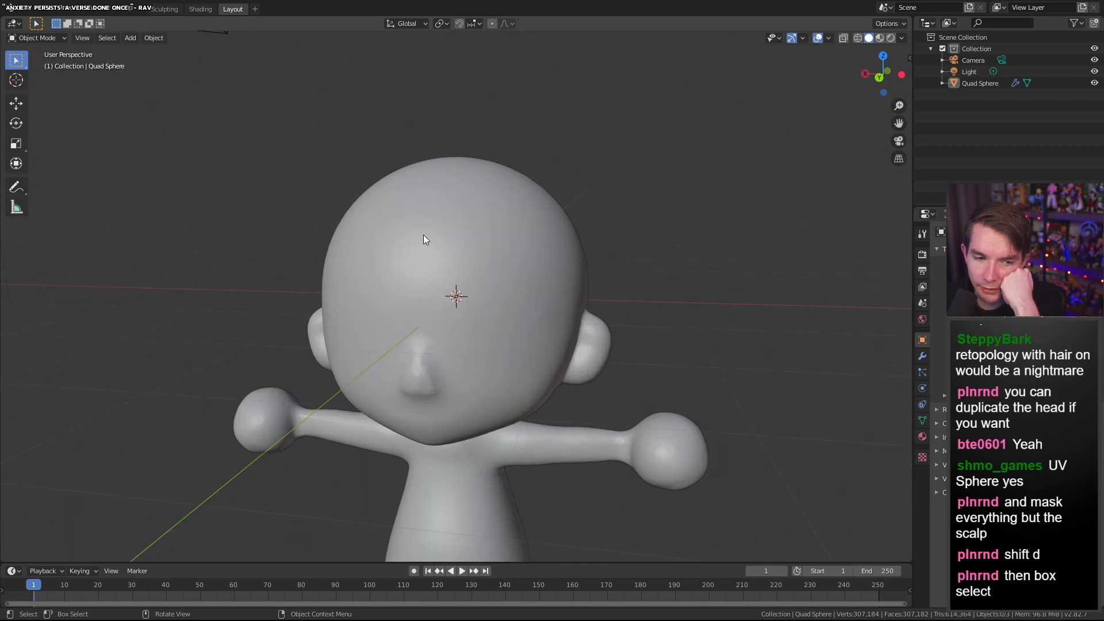
Try to box-select the character's head in Object Mode and duplicate it
drag(285, 136, 635, 329)
click(647, 300)
scroll(551, 254, down, 2)
mouse_move(526, 256)
middle_down()
mouse_move(473, 241)
mouse_move(539, 244)
middle_up()
scroll(473, 241, down, 2)
scroll(555, 252, up, 1)
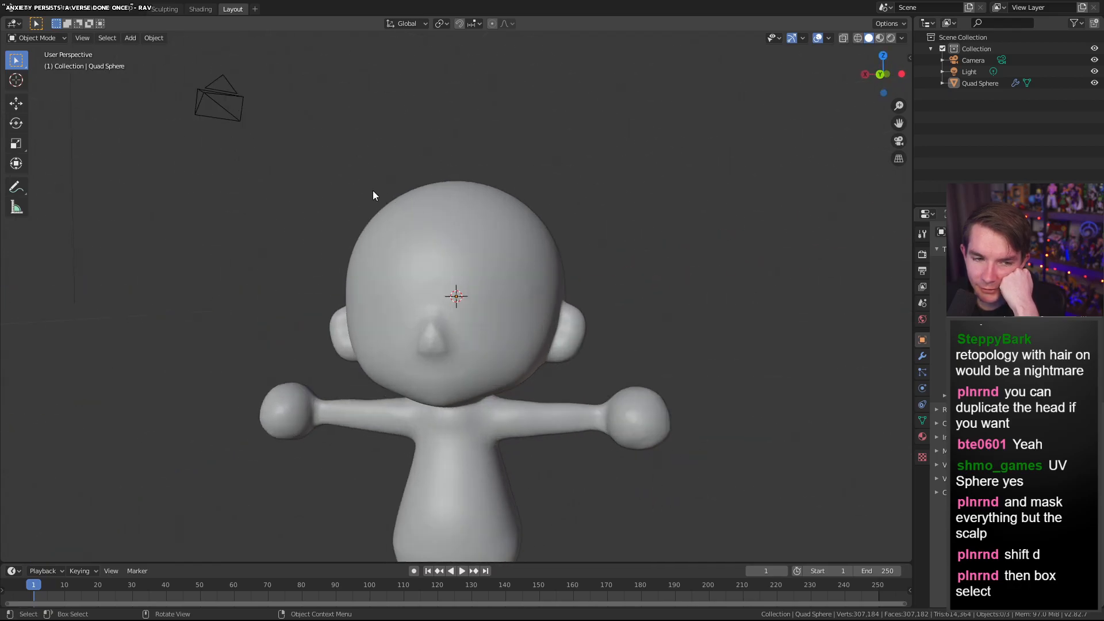
middle_drag(365, 190, 331, 189)
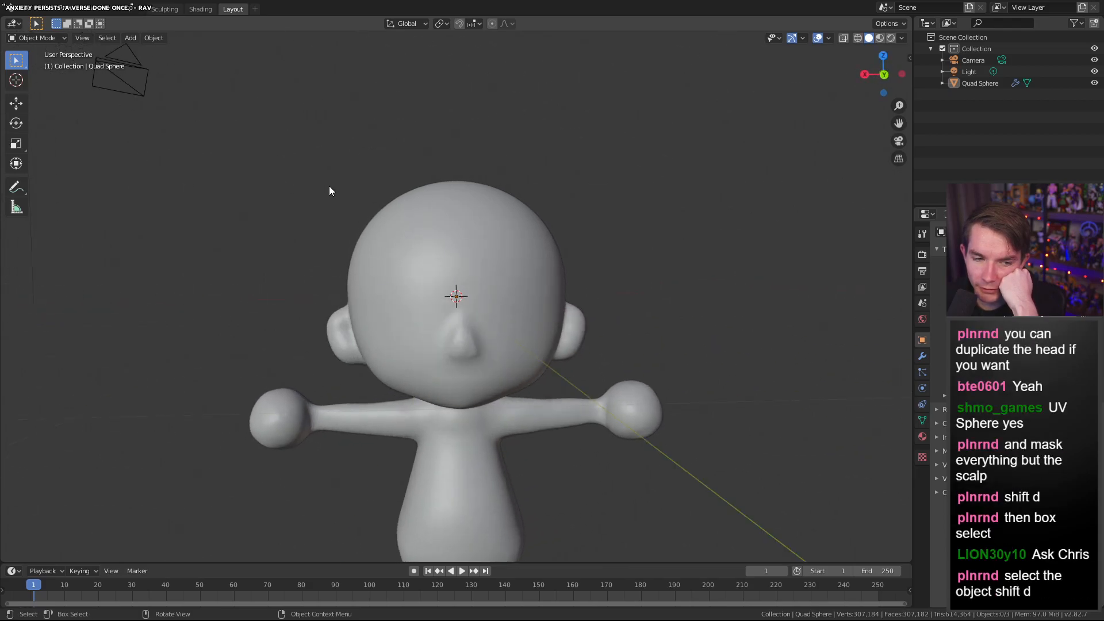
key(shift+d)
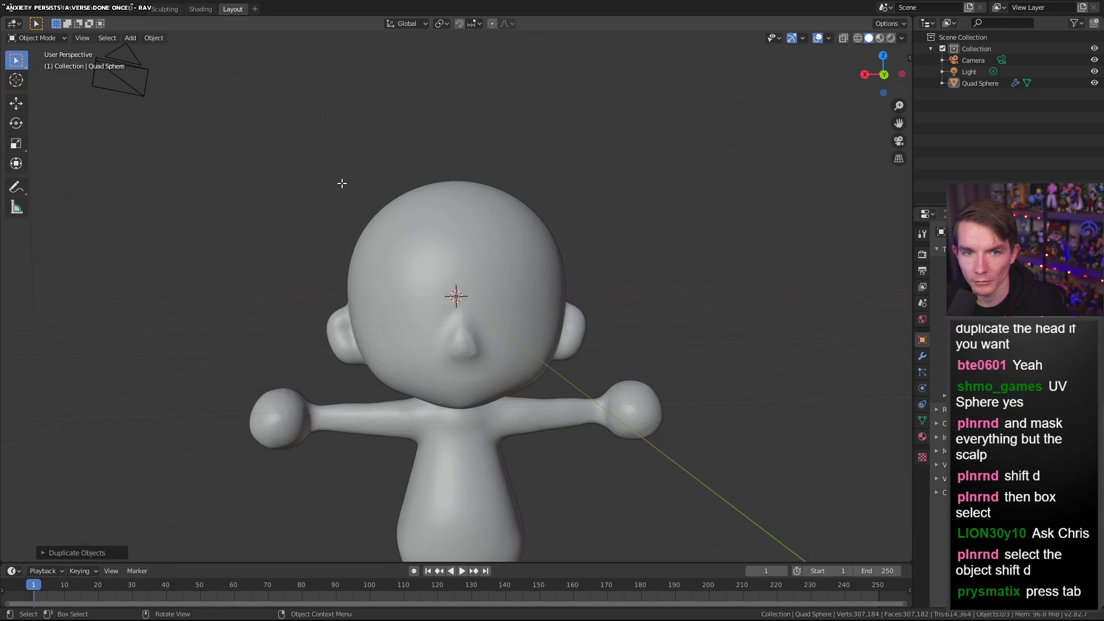
Switch the character mesh to Edit Mode
key(Tab)
key(Tab)
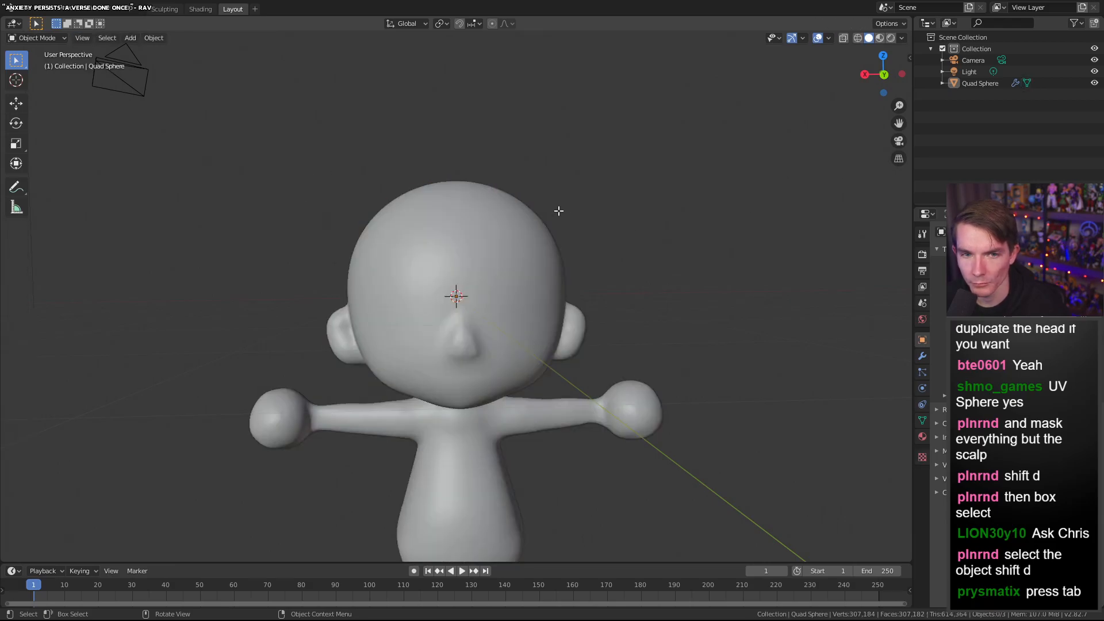
key(Tab)
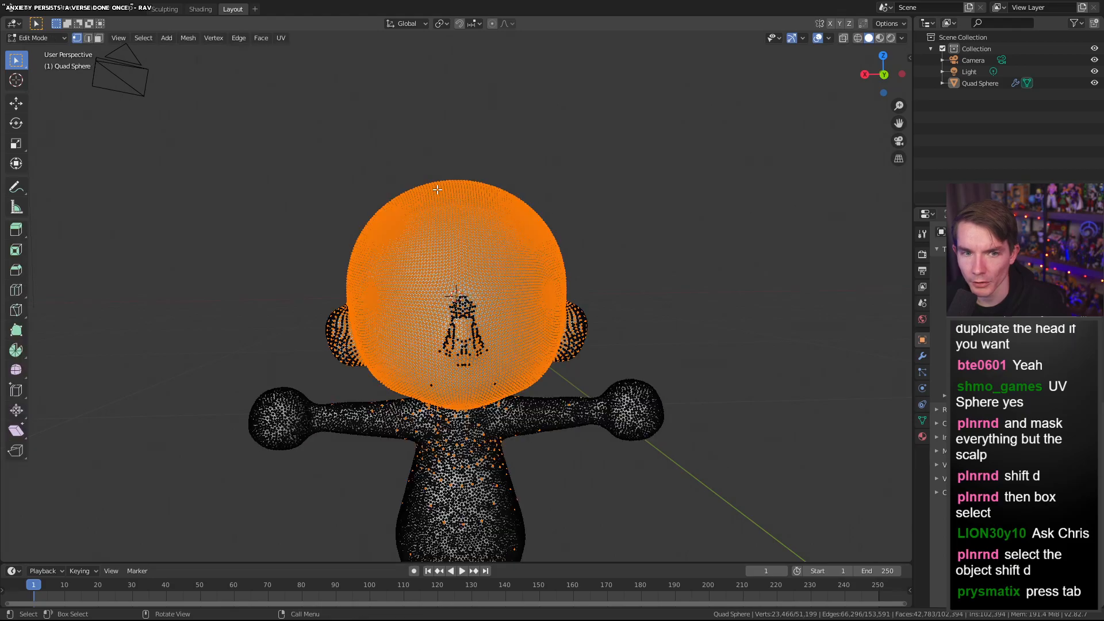
Try box-selecting the head's vertices from the front and the side, and clear the selection
middle_drag(554, 203, 679, 208)
drag(253, 148, 594, 390)
middle_drag(587, 367, 460, 377)
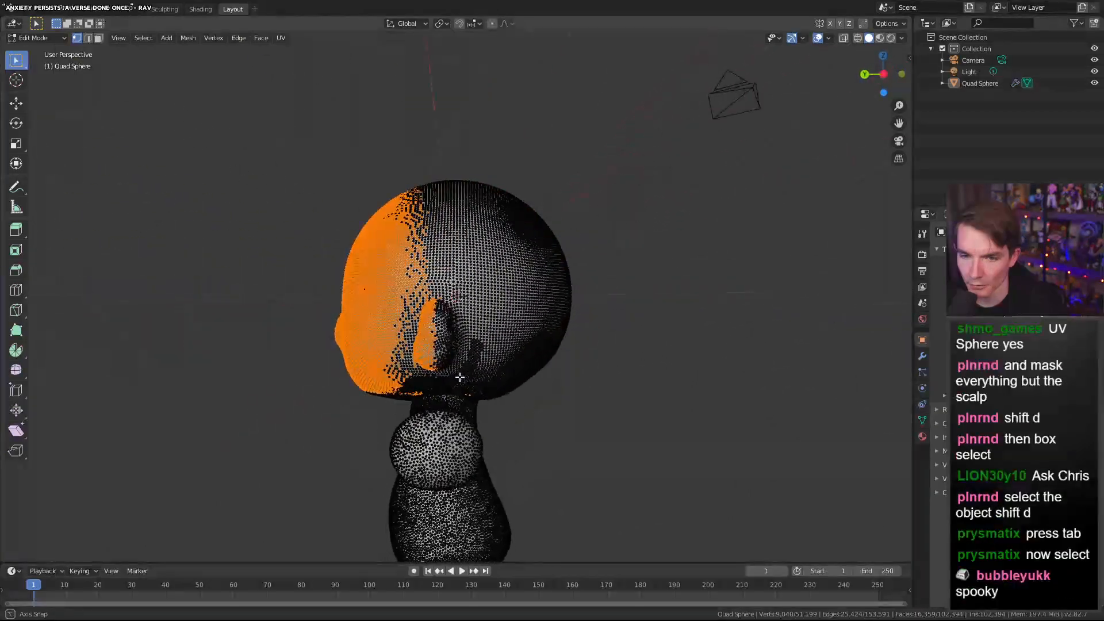
drag(290, 129, 620, 395)
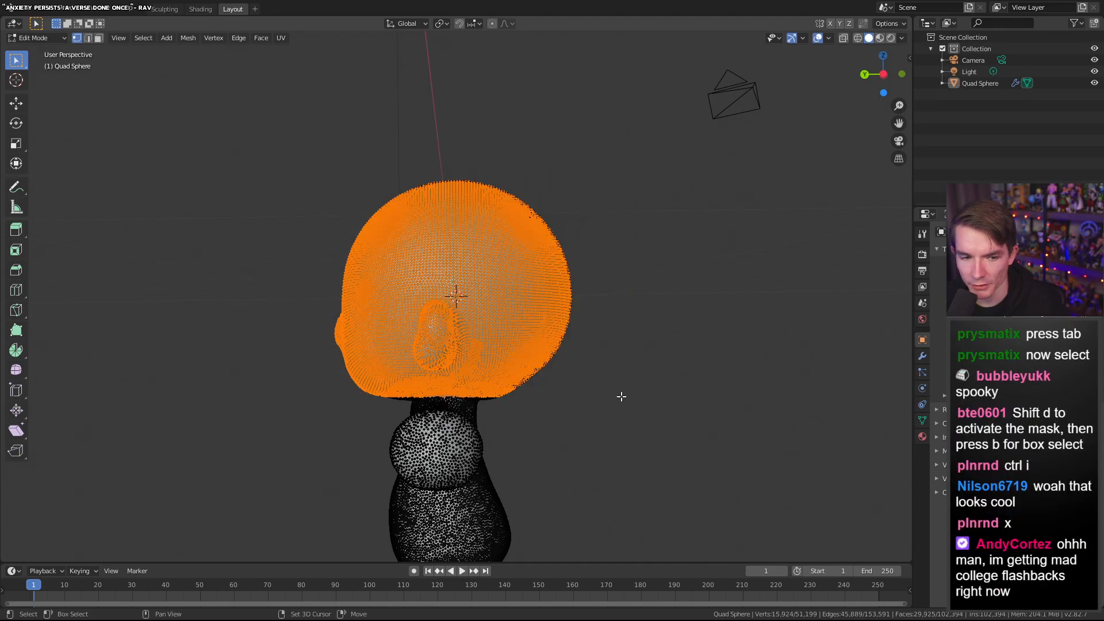
middle_drag(572, 345, 489, 265)
scroll(546, 257, up, 2)
key(alt+a)
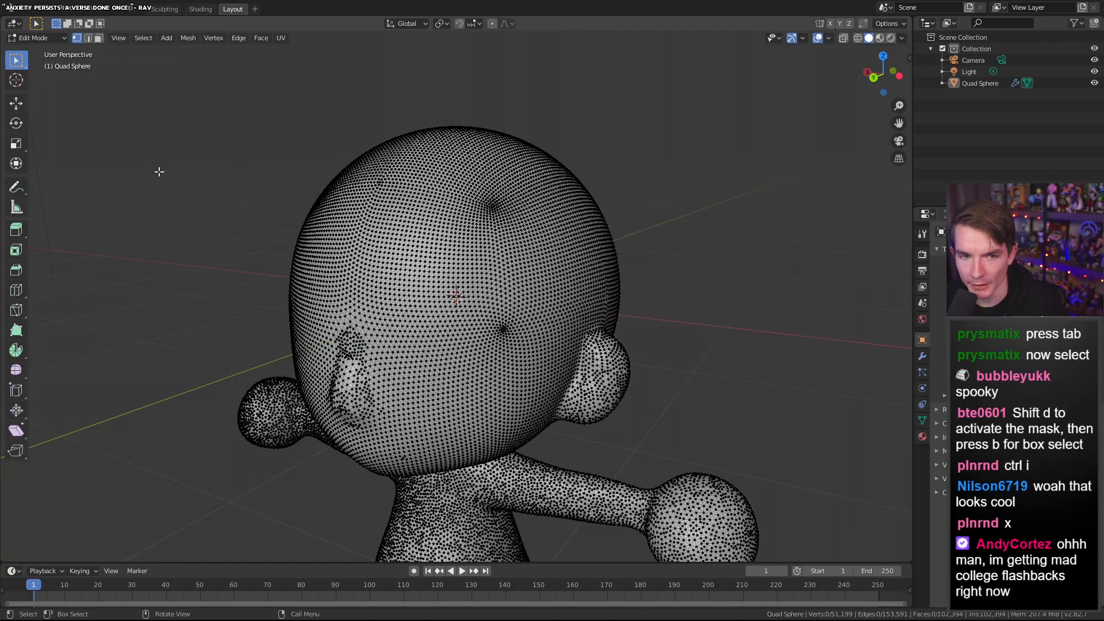
click(16, 187)
drag(364, 226, 444, 245)
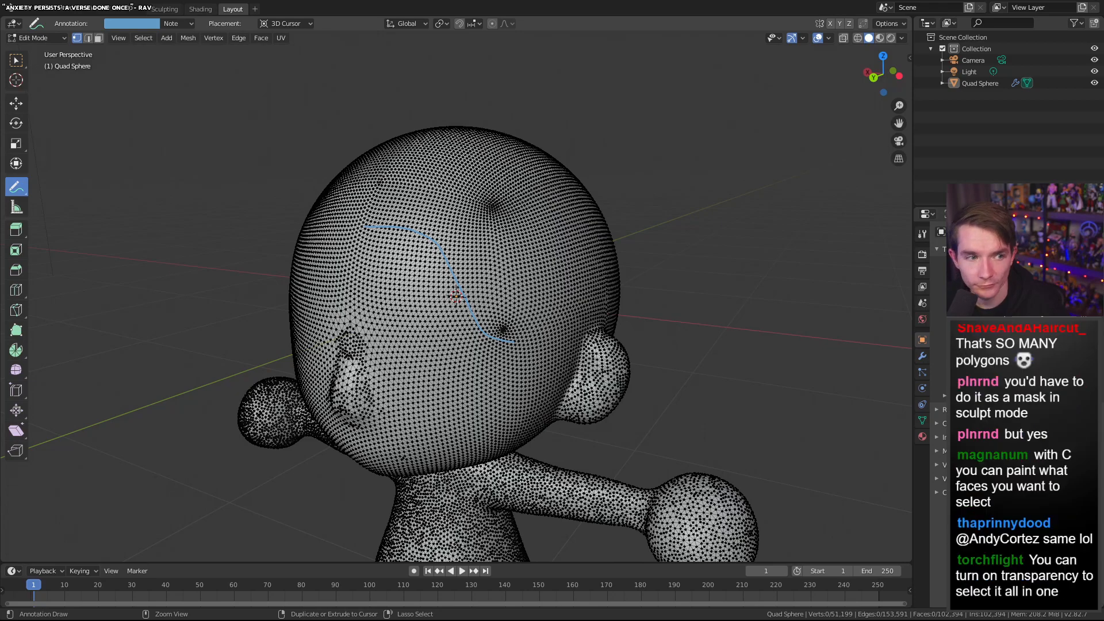
key(ctrl+z)
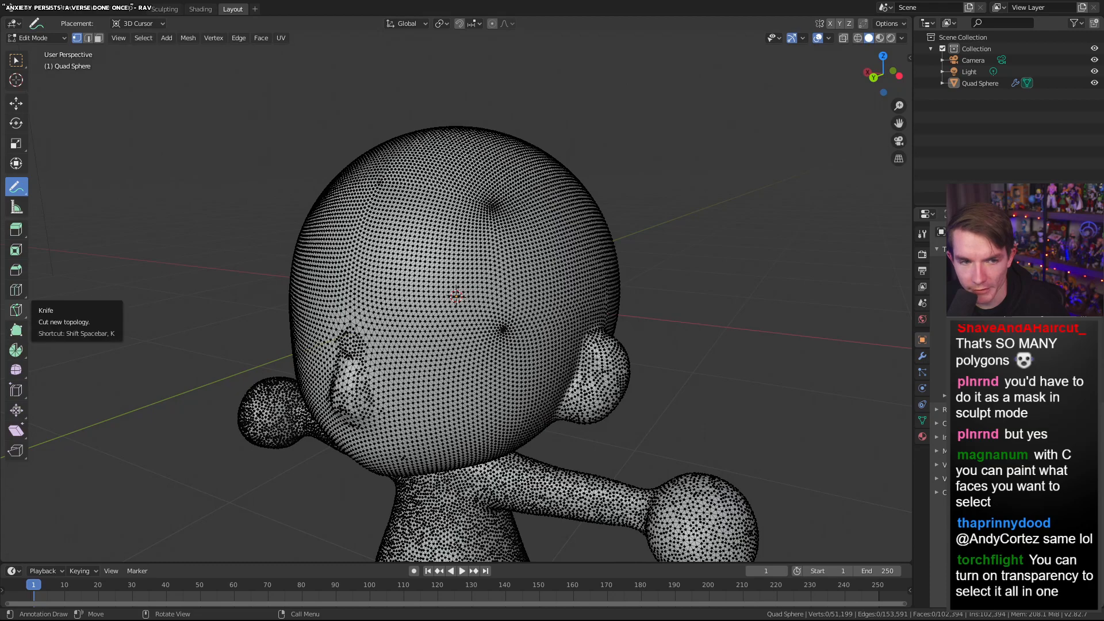
Box-select the head's vertices from the side, ear included, down to the jawline, leaving out the neck and arms
click(16, 60)
scroll(451, 298, down, 2)
middle_drag(451, 298, 314, 204)
drag(250, 120, 679, 401)
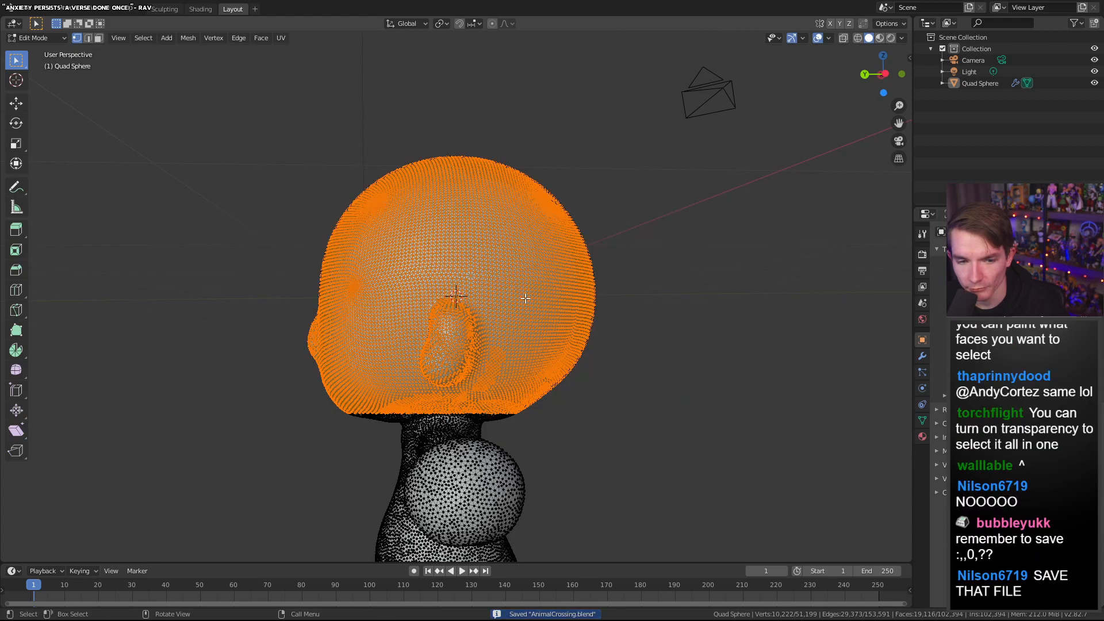
middle_drag(356, 269, 314, 208)
drag(290, 133, 618, 403)
Extend the vertex selection around to the opposite side of the head, including the second ear
middle_drag(501, 366, 240, 122)
drag(253, 102, 736, 401)
middle_drag(737, 399, 518, 294)
drag(240, 163, 601, 347)
middle_drag(601, 347, 503, 366)
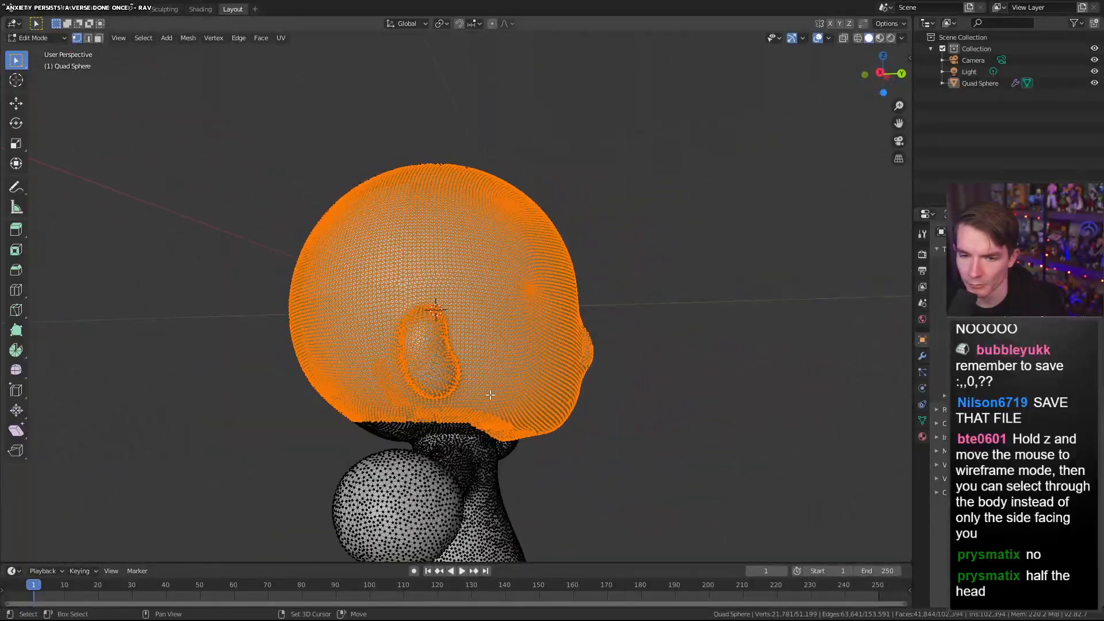
Add missed vertices along the lower edge of the head above the neck to the selection
shift+drag(490, 428, 272, 345)
shift+drag(337, 388, 410, 441)
middle_drag(461, 382, 111, 375)
shift+drag(275, 141, 647, 446)
middle_drag(647, 447, 525, 391)
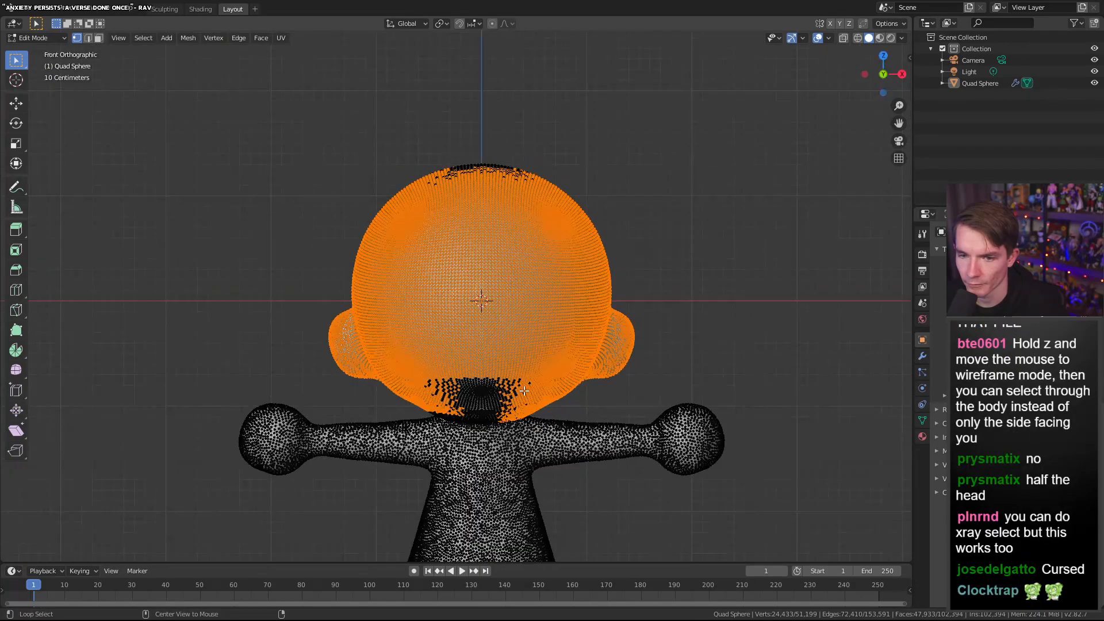
Add the unselected patch of vertices at the lower back of the head to the selection from below
key(ctrl+KP_7)
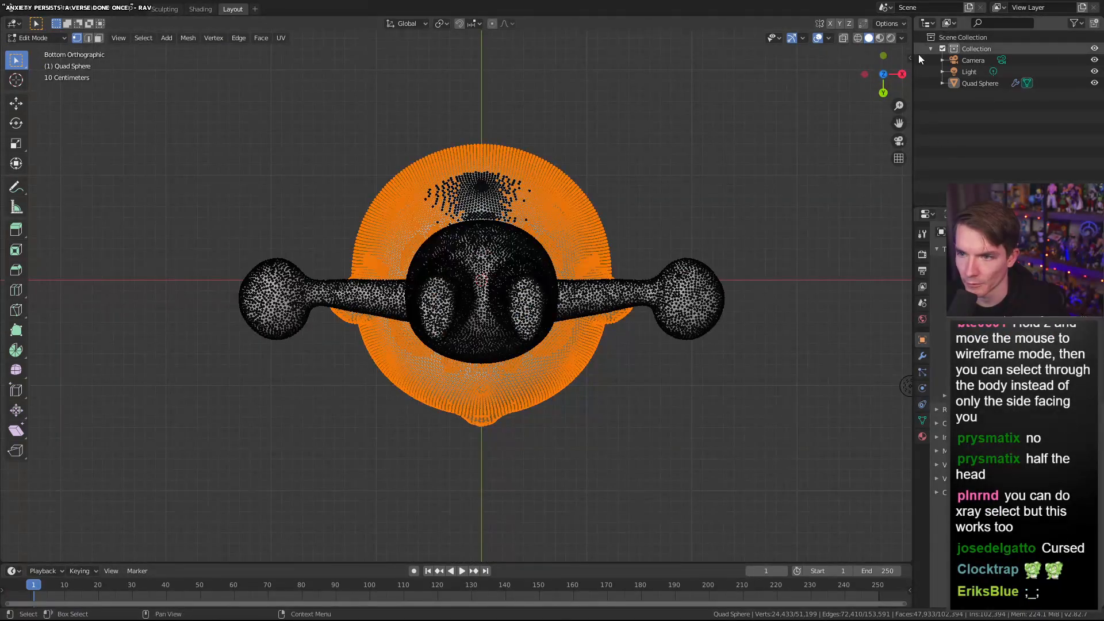
middle_drag(536, 336, 543, 103)
drag(338, 118, 644, 325)
shift+middle_drag(580, 326, 578, 313)
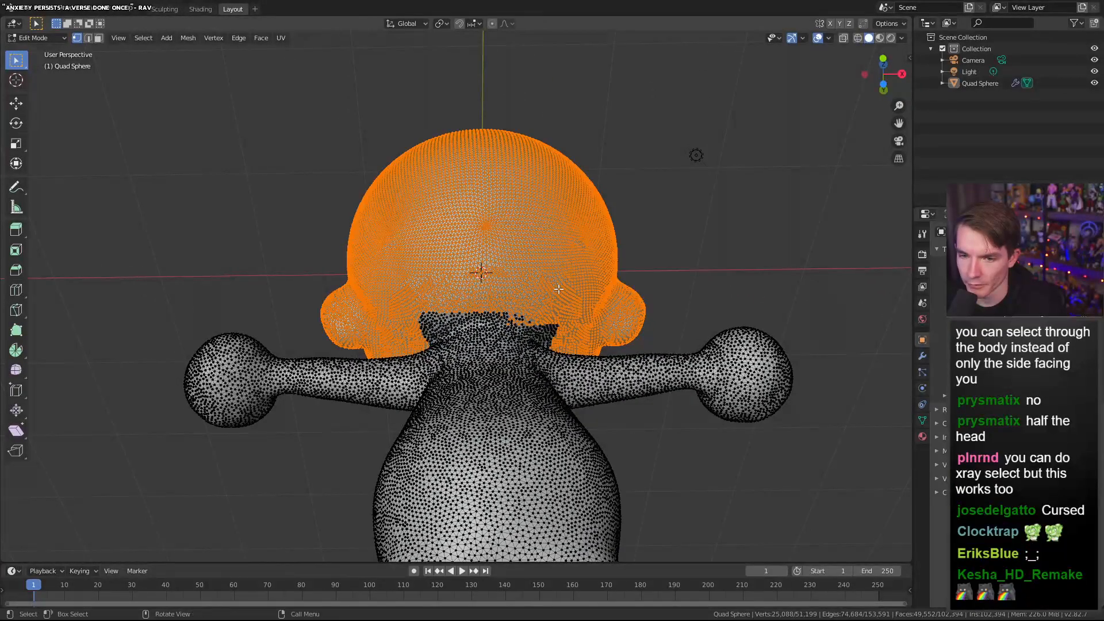
Add the remaining vertices around the neckline and on the crown of the head to the selection
key(KP_3)
middle_drag(521, 311, 401, 231)
shift+drag(379, 258, 436, 343)
shift+drag(415, 279, 532, 318)
middle_drag(532, 317, 320, 414)
shift+drag(338, 81, 549, 215)
middle_drag(508, 324, 554, 228)
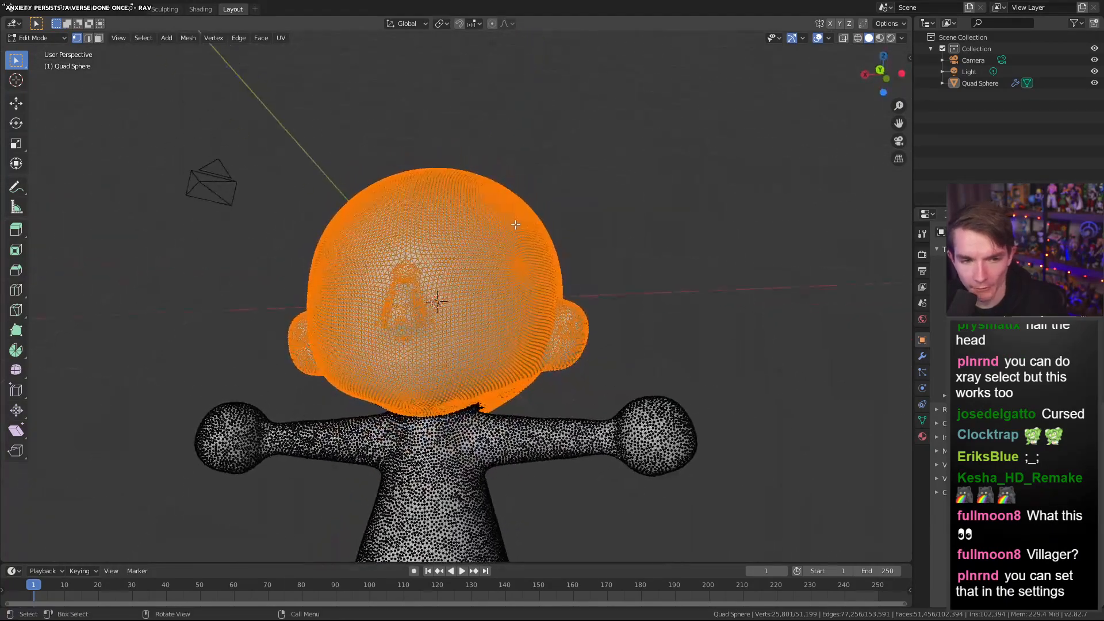